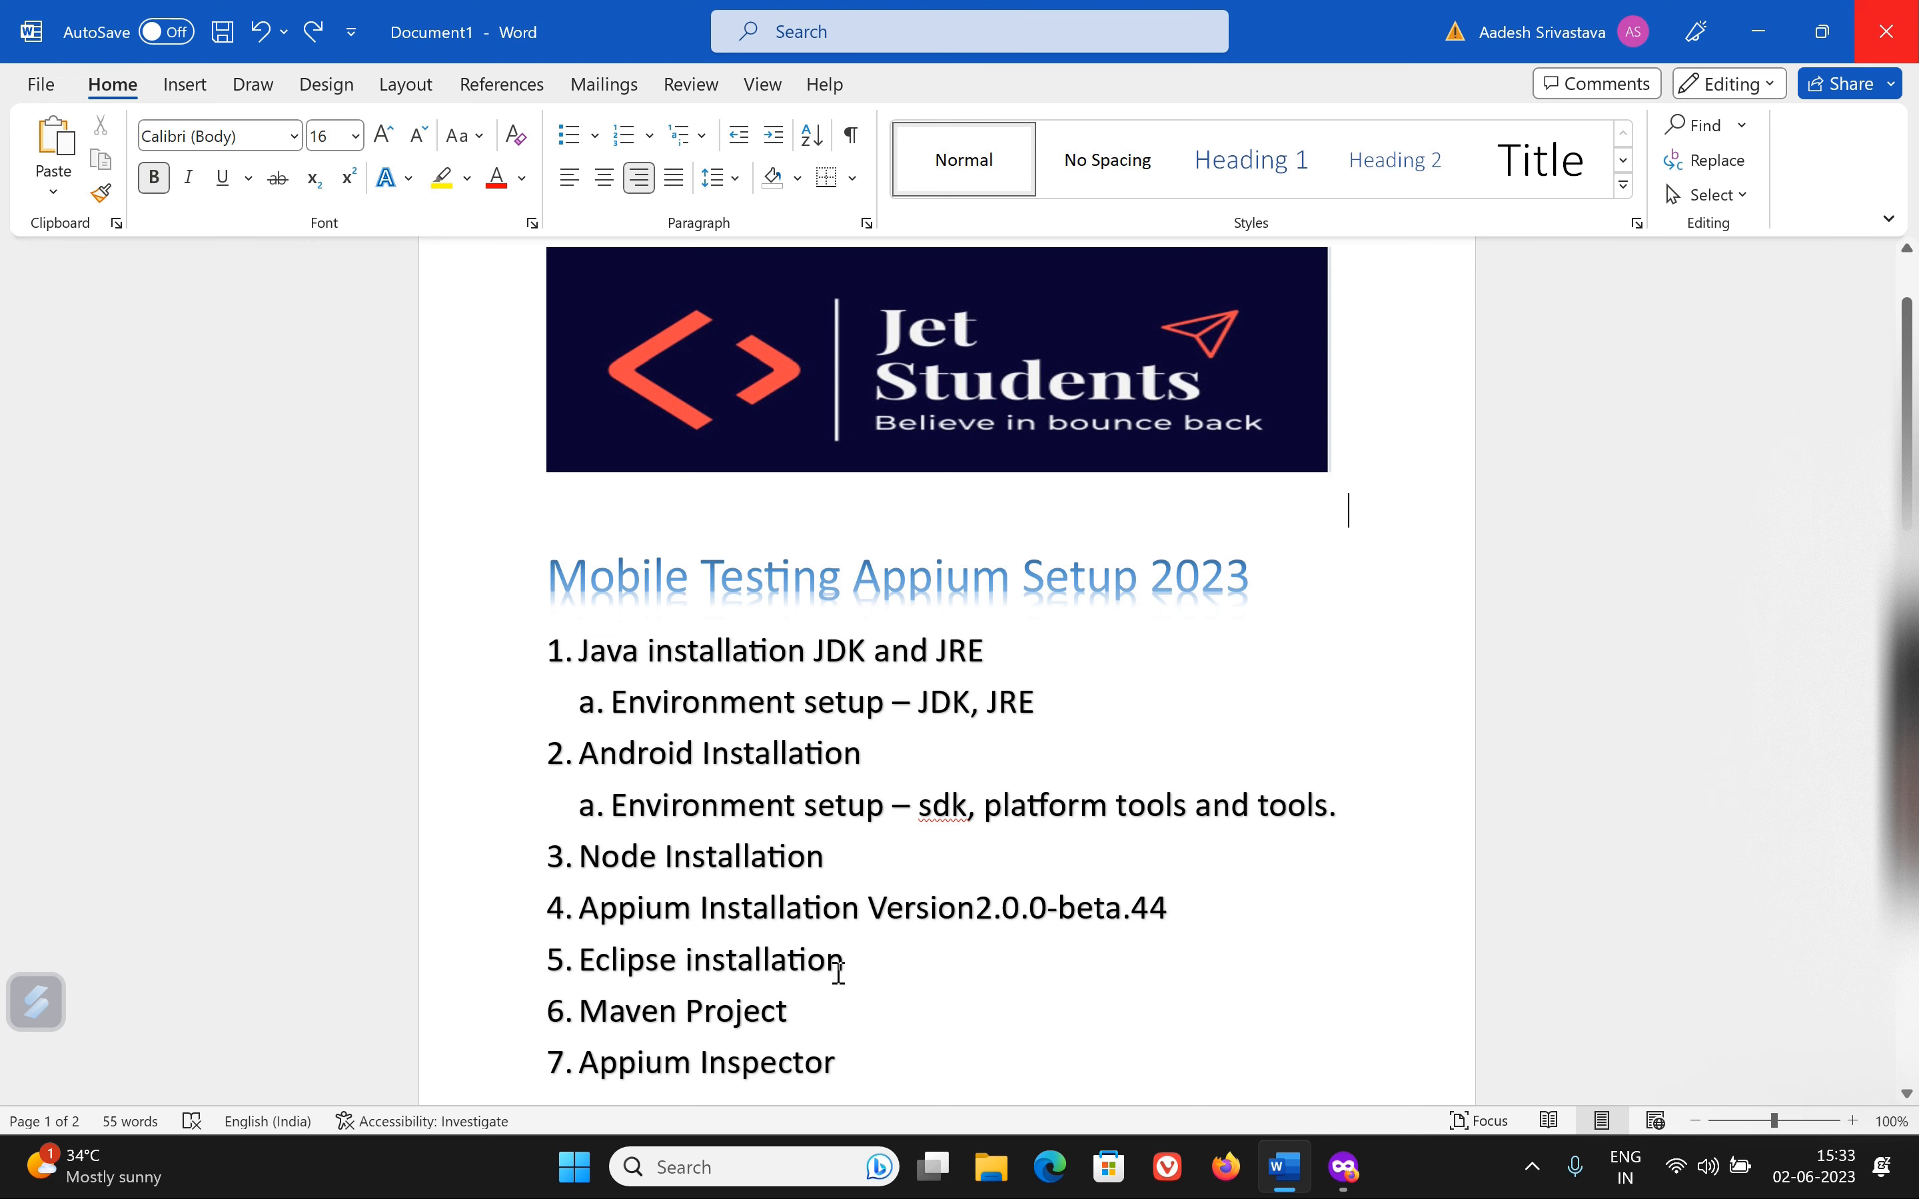
{"action": "left_click", "coordinate": [878, 961]}
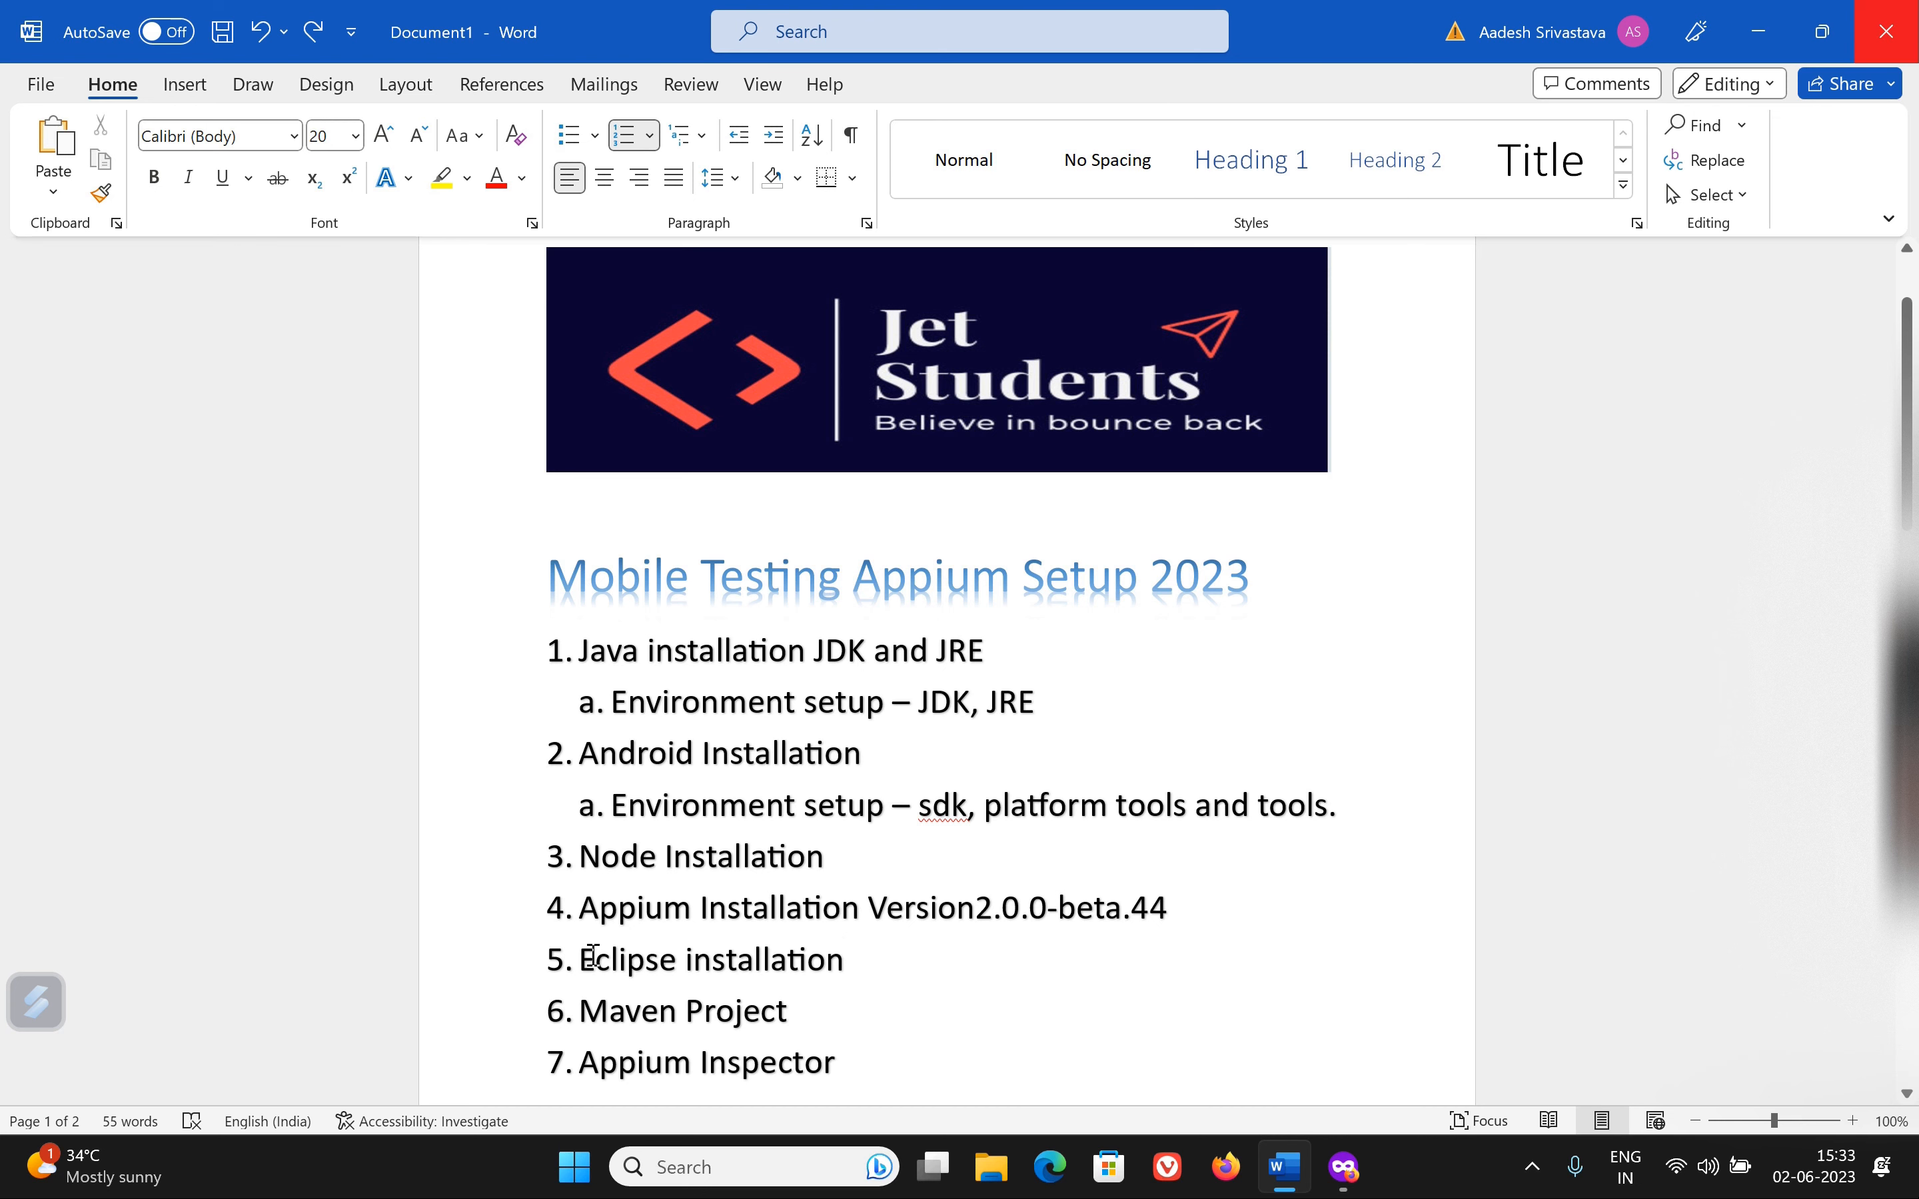
{"action": "left_click_drag", "start_coordinate": [581, 961], "coordinate": [629, 963]}
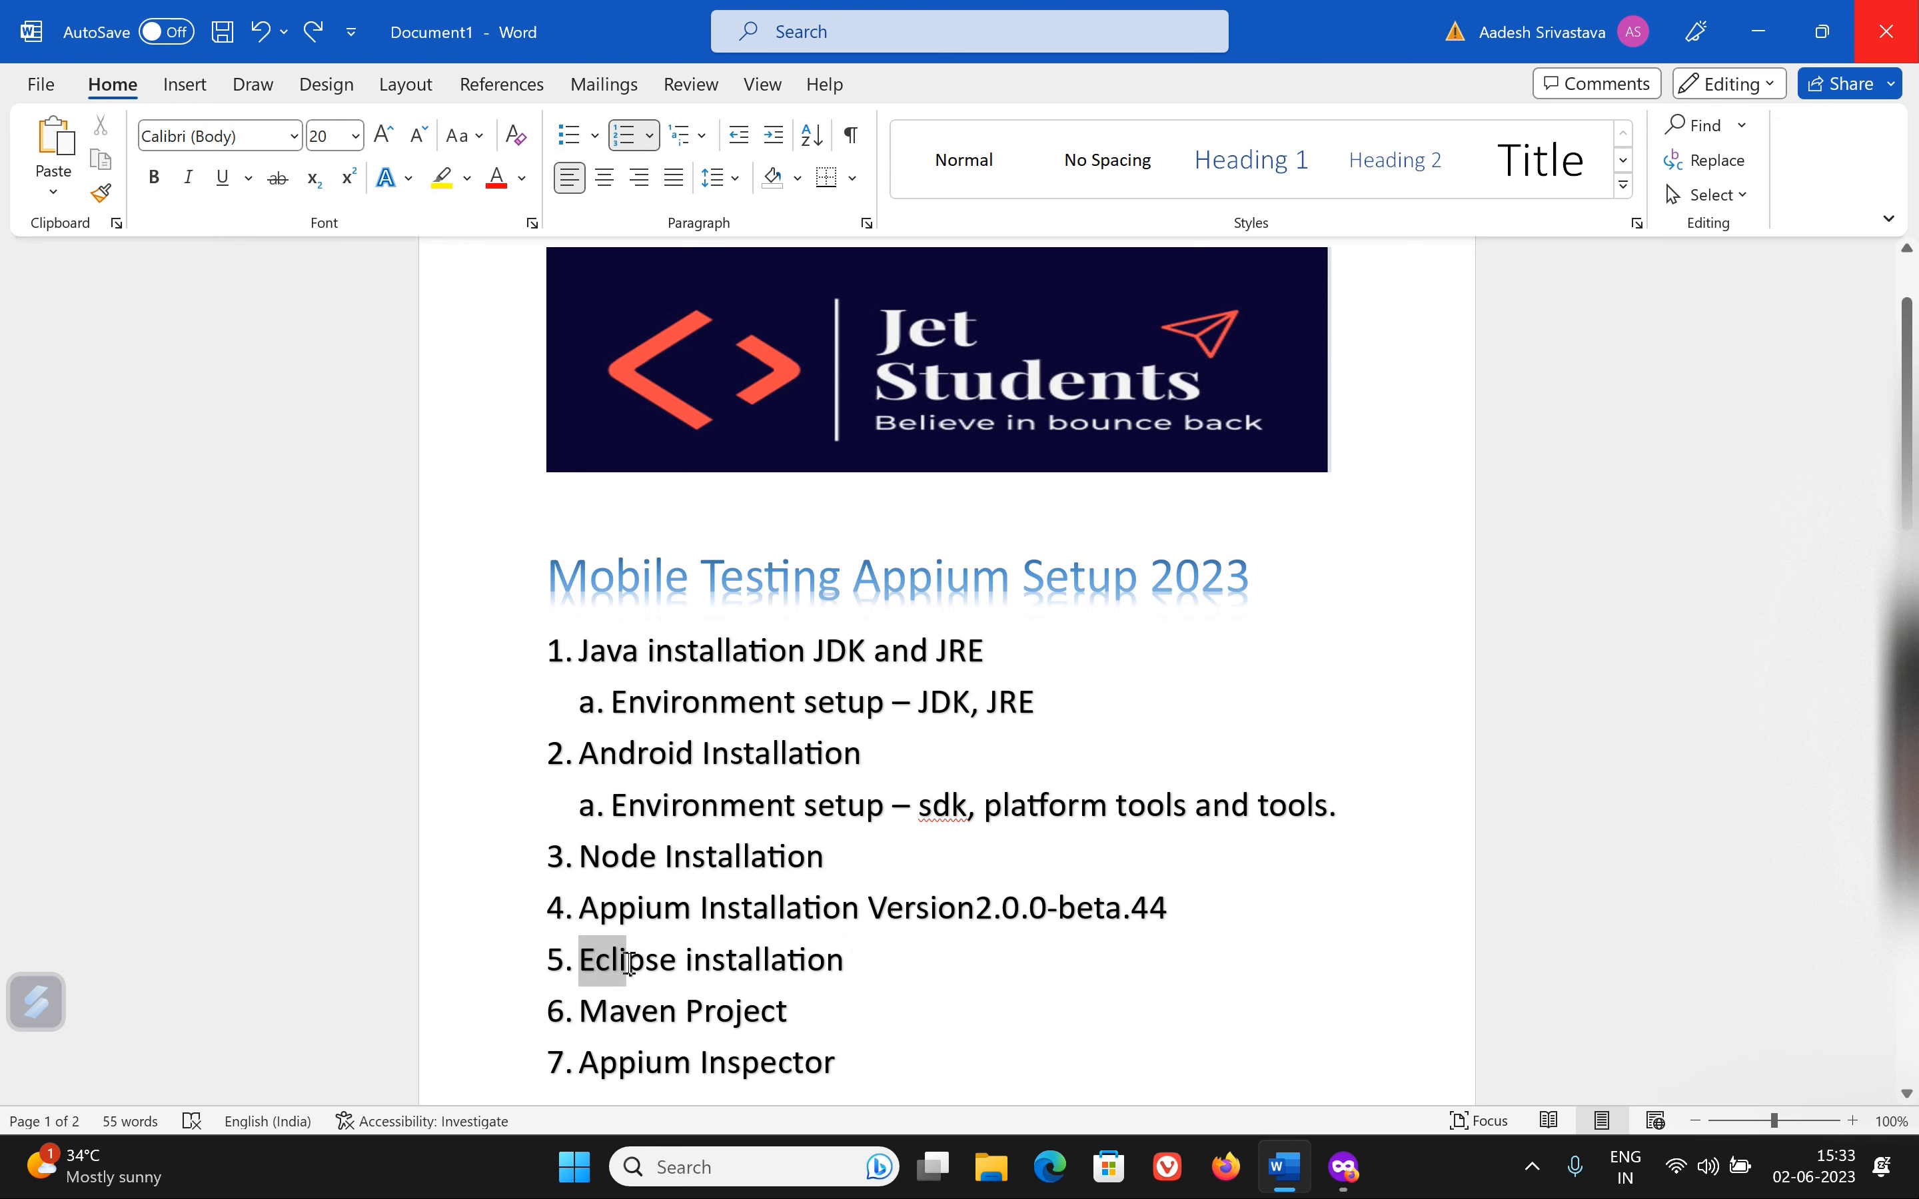
{"action": "left_click", "coordinate": [828, 961]}
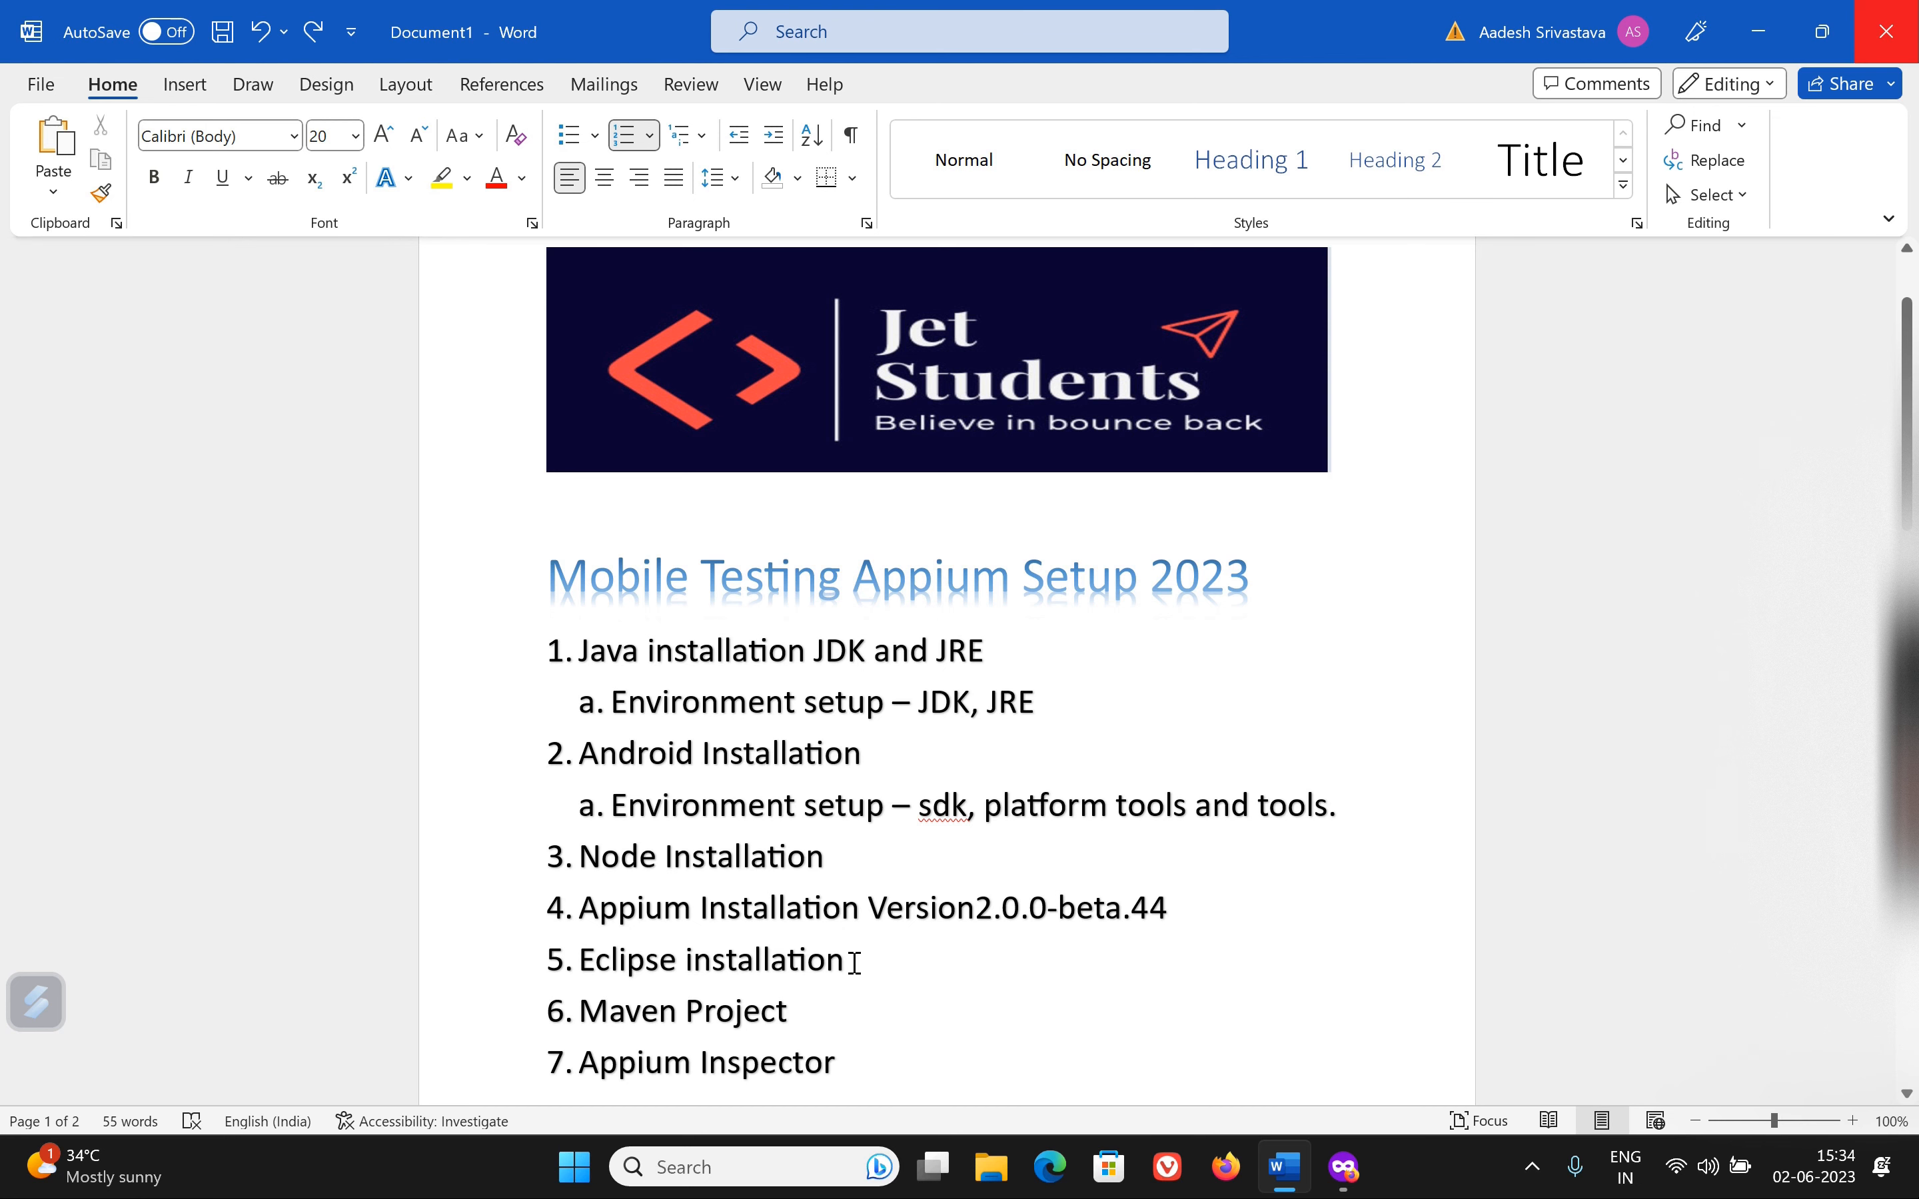
{"action": "scroll", "coordinate": [854, 963], "scroll_direction": "down", "scroll_amount": 2}
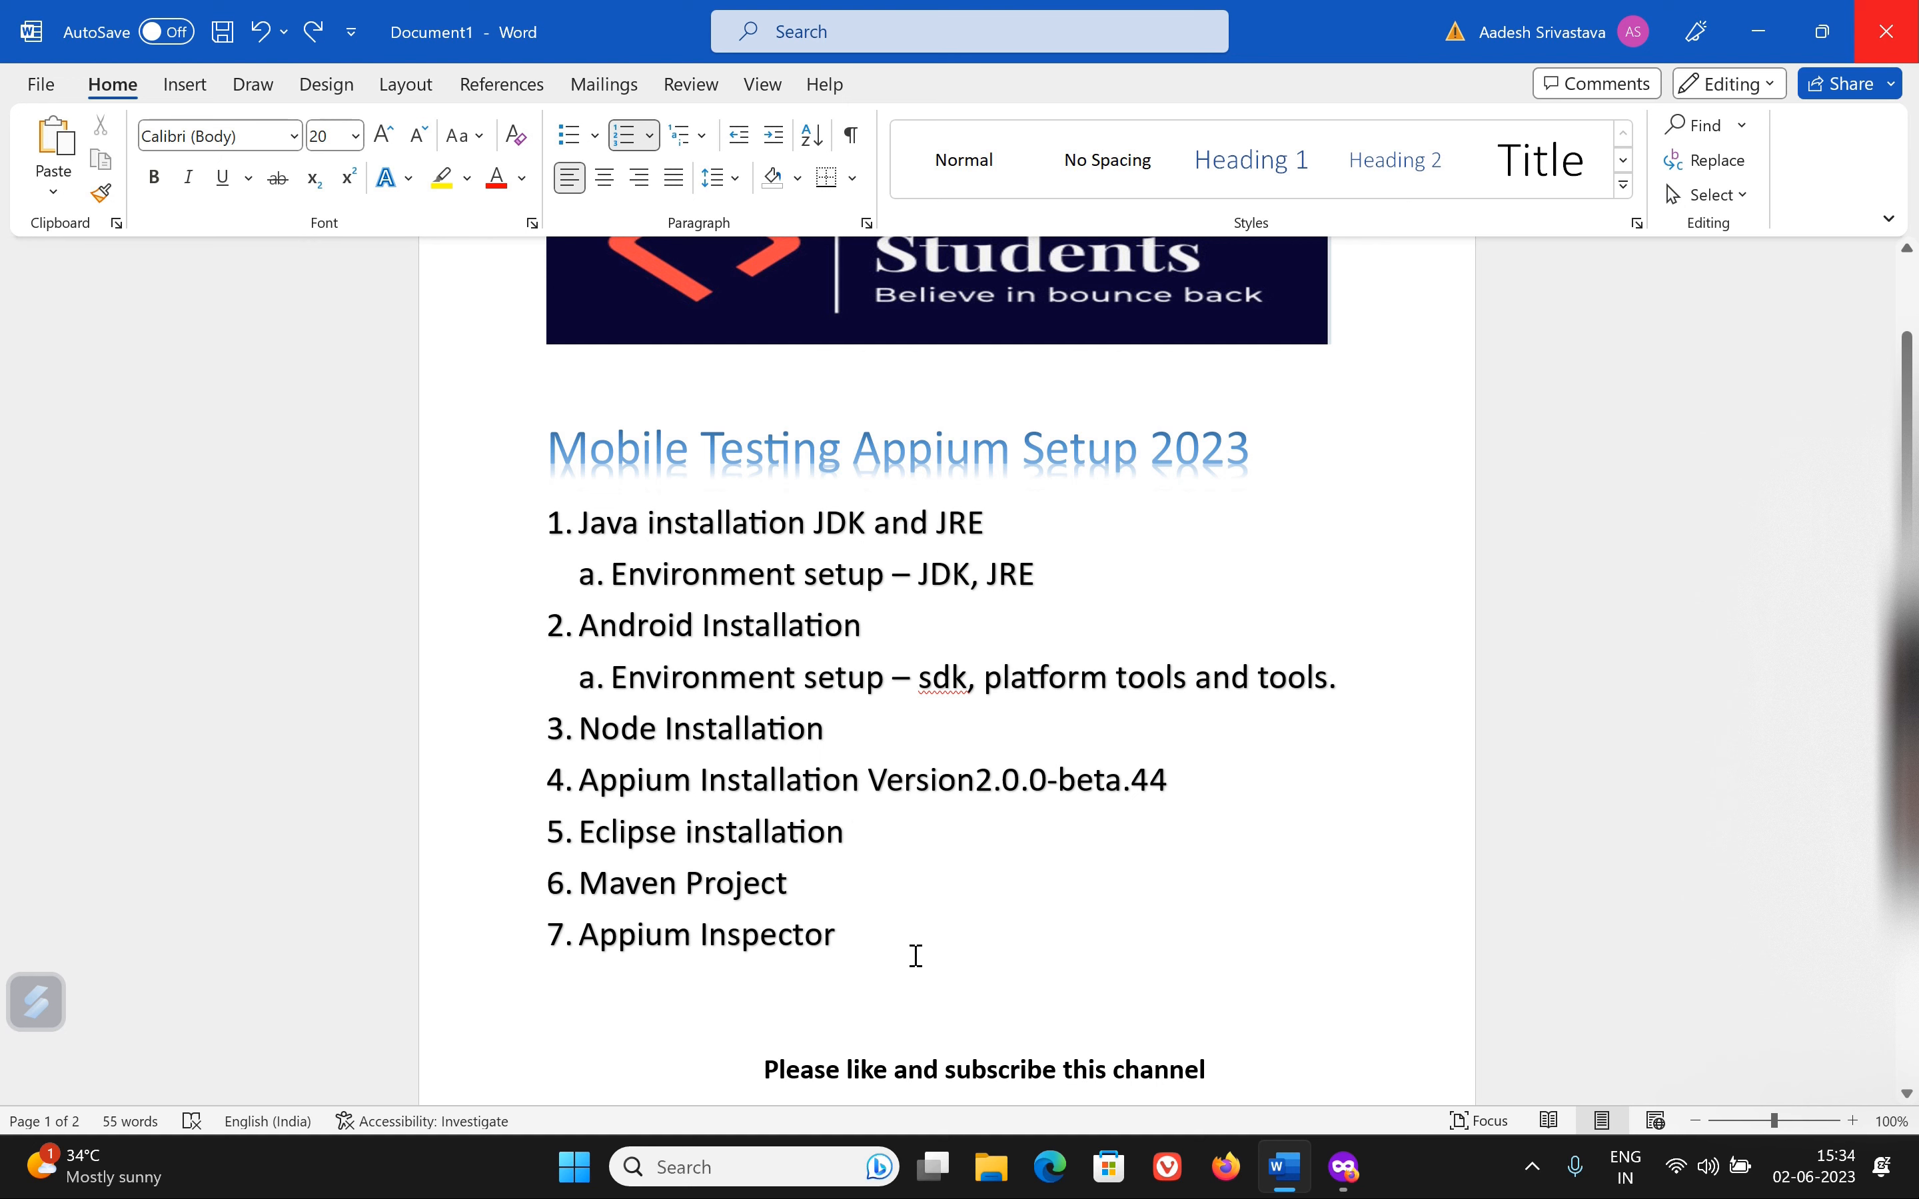
{"action": "scroll", "coordinate": [1177, 991], "scroll_direction": "up", "scroll_amount": 2}
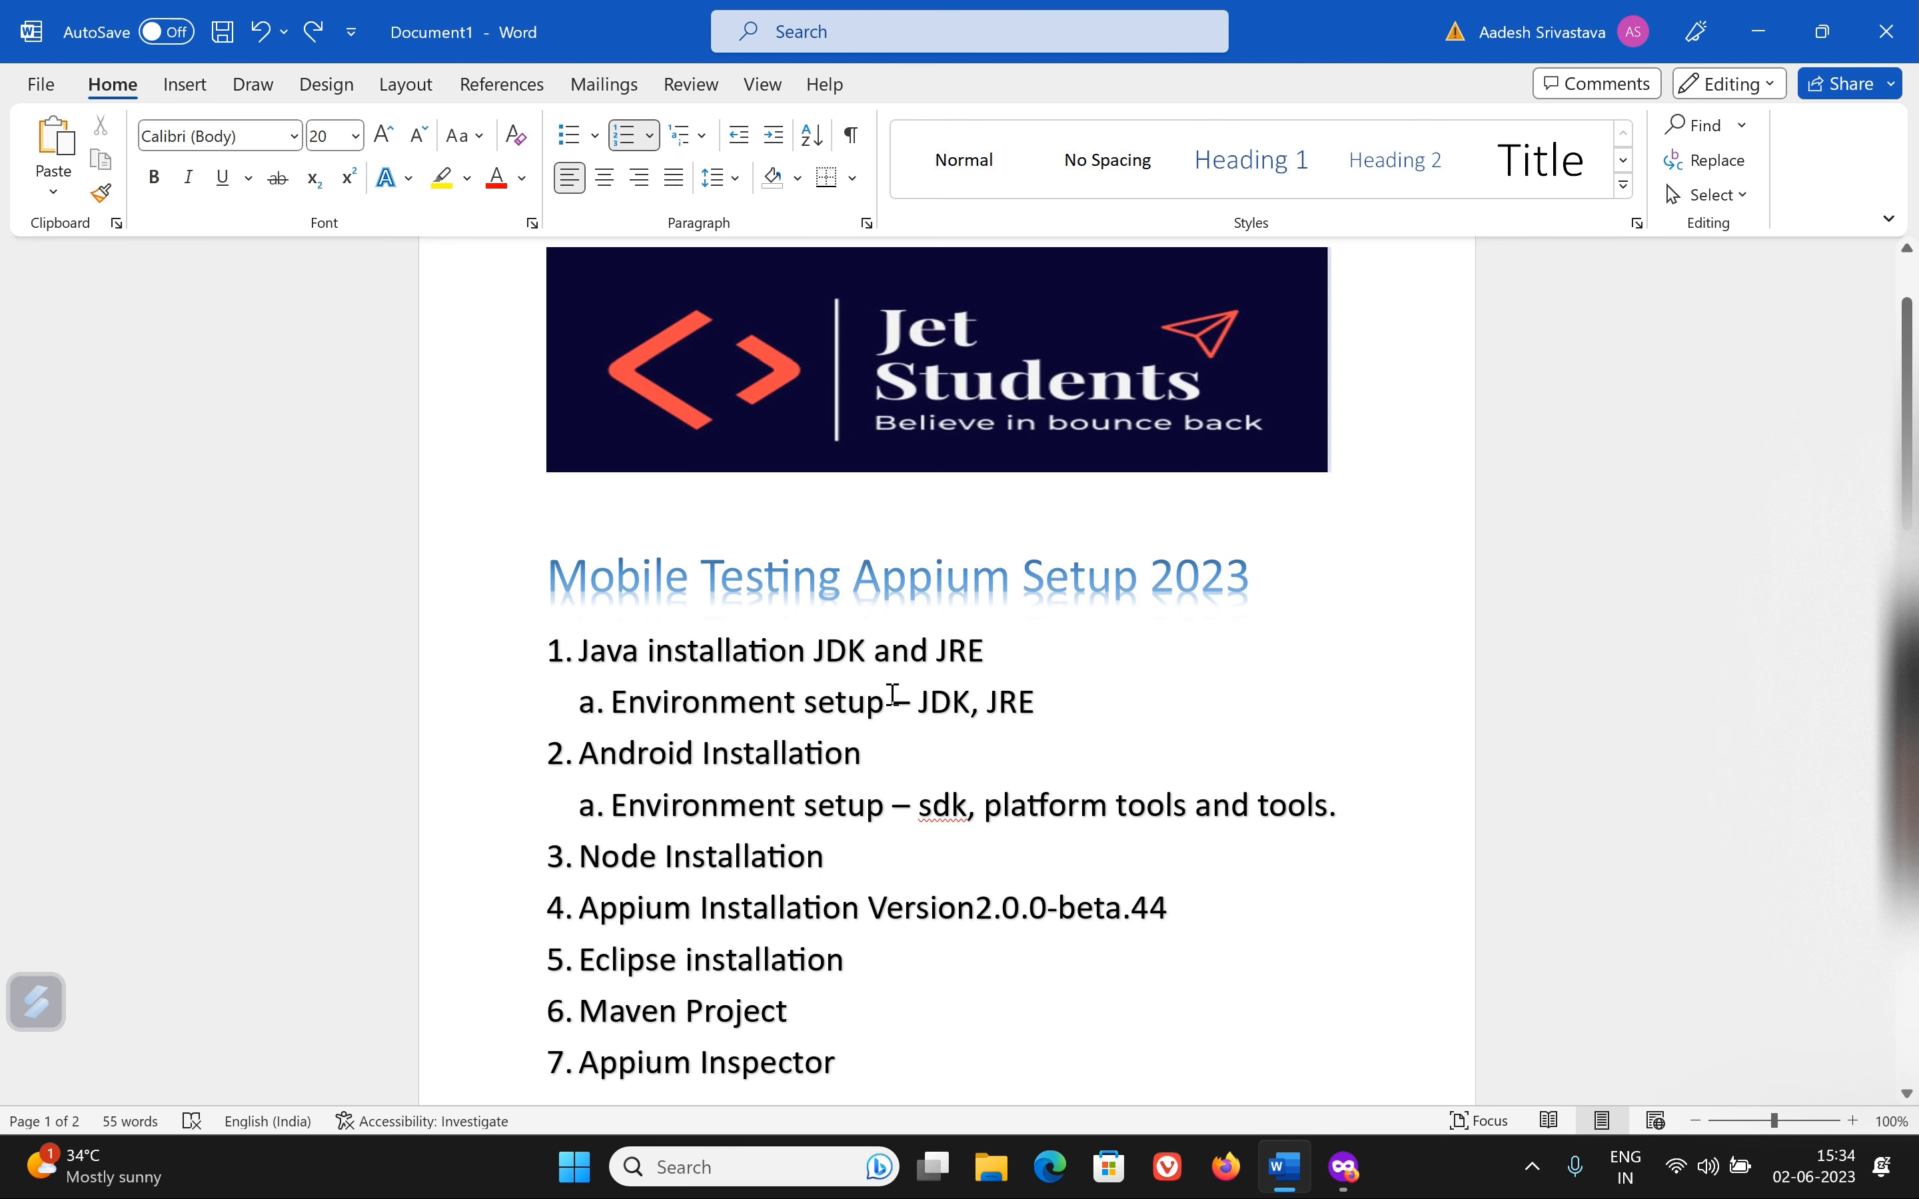
Step: Switch to the Firefox private window and search the web for "jdk download"
{"action": "left_click", "coordinate": [1356, 1175]}
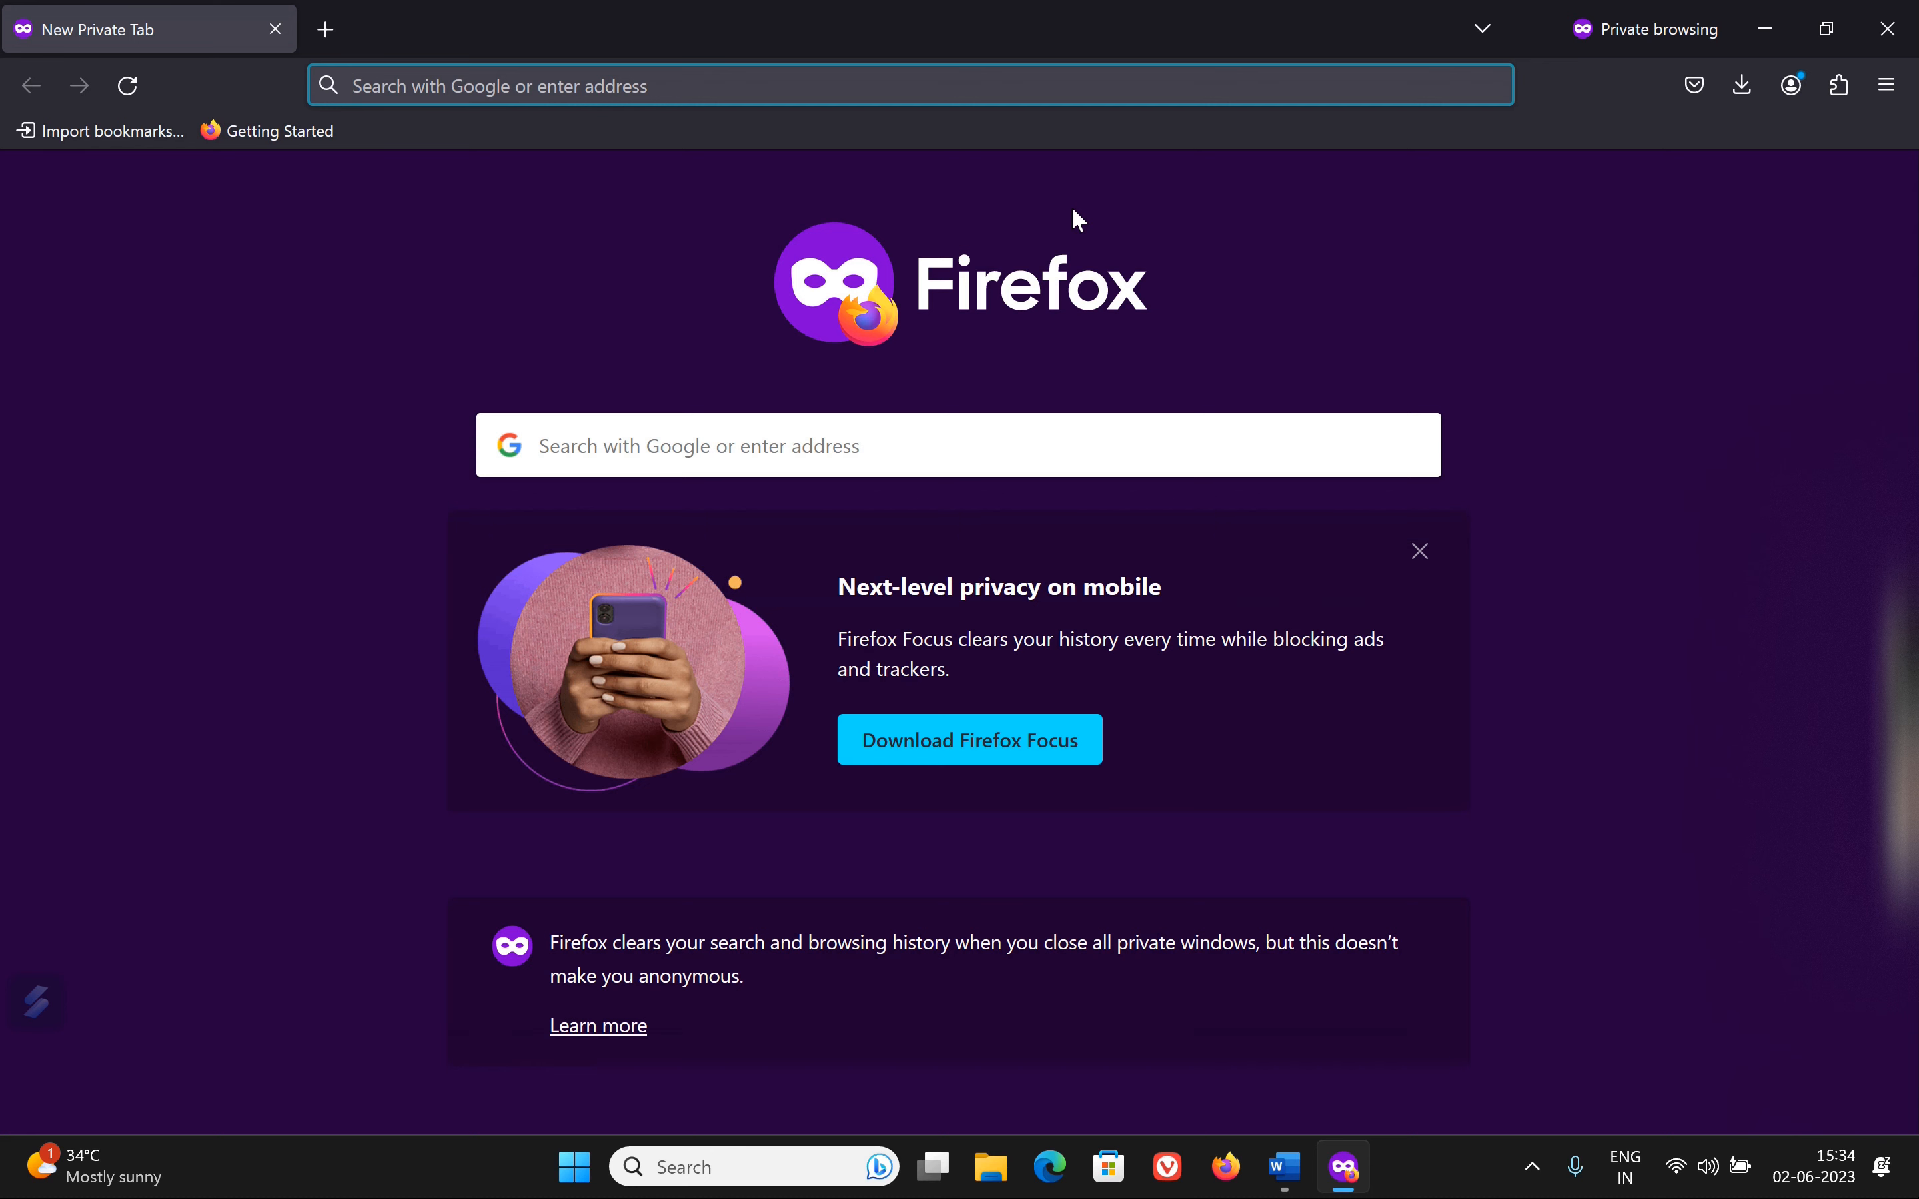
{"action": "type", "text": "jdk"}
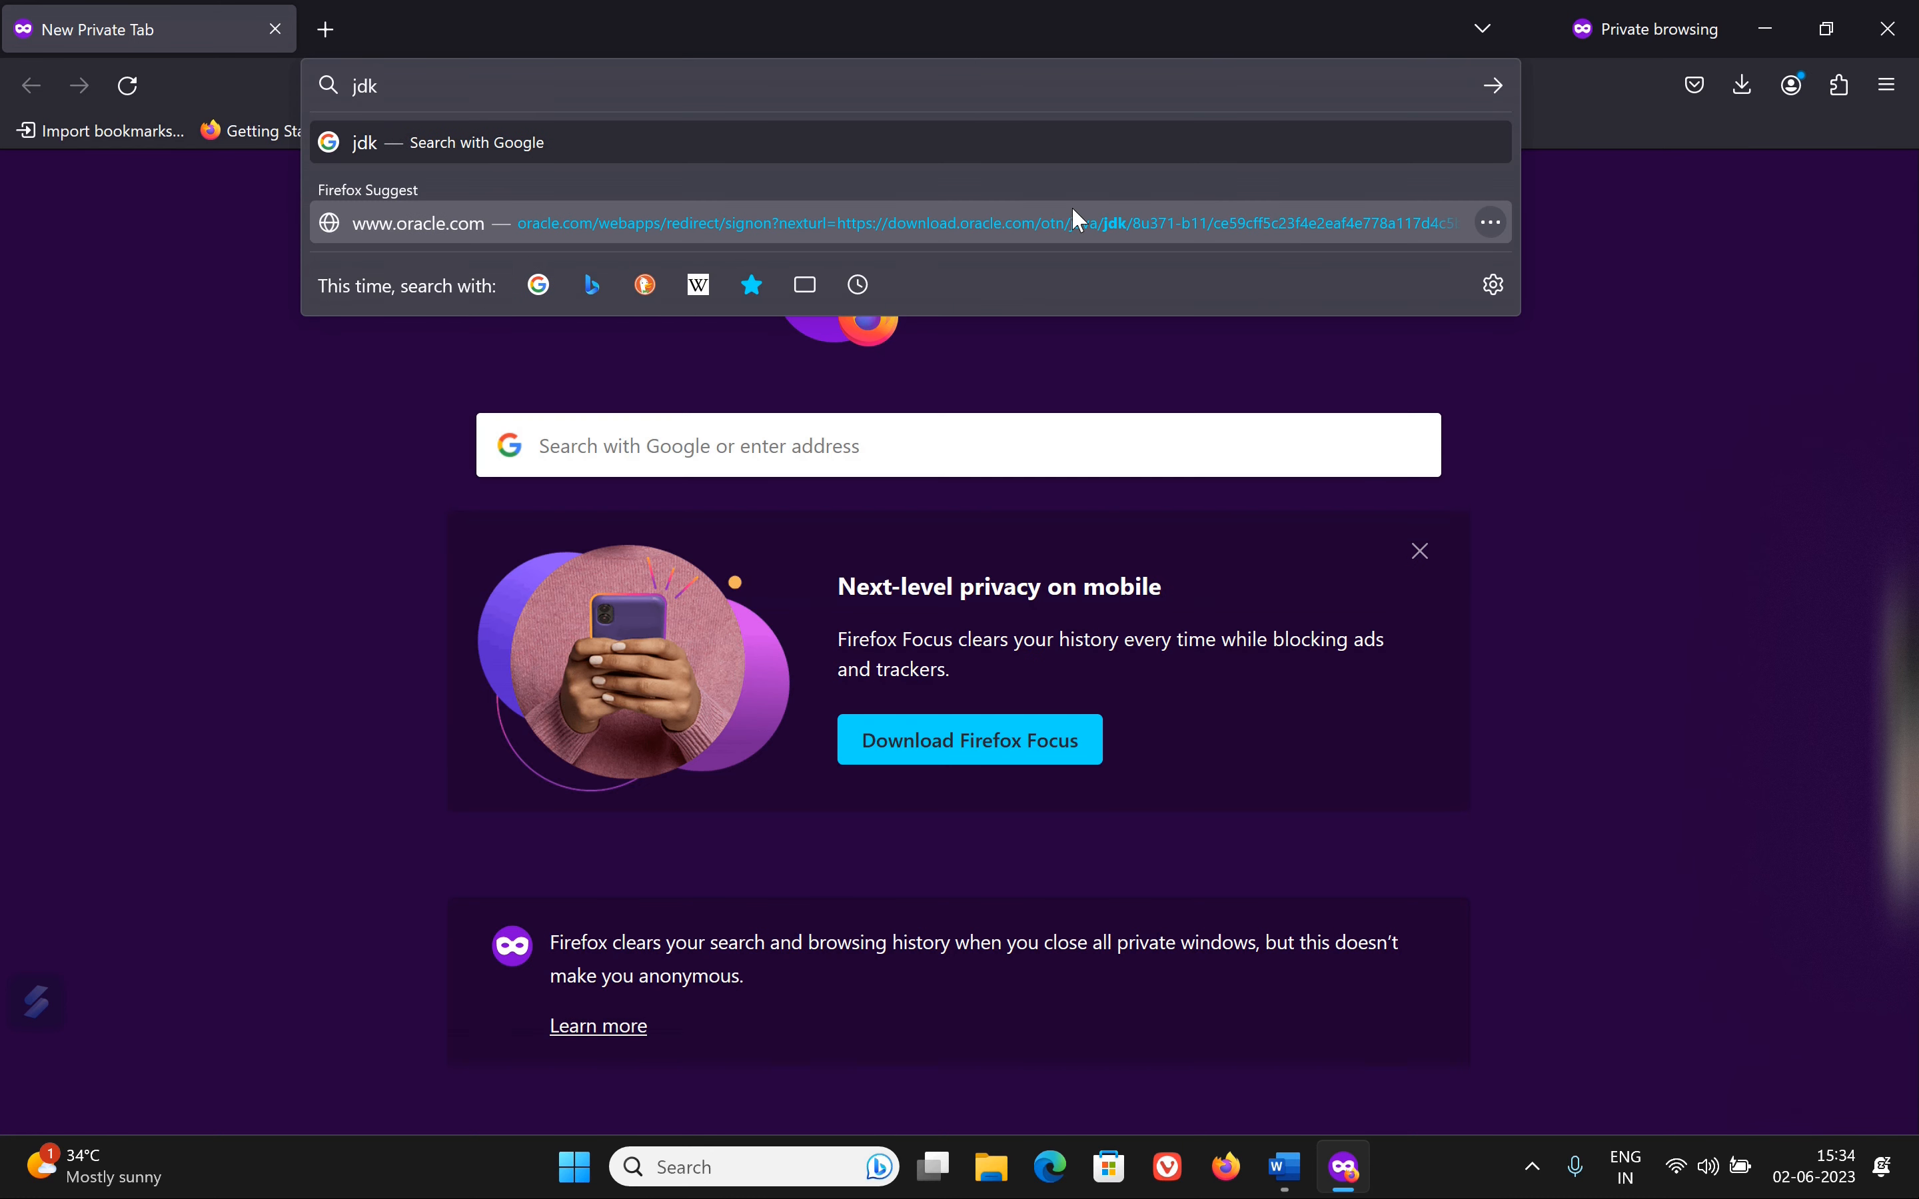
{"action": "type", "text": " down"}
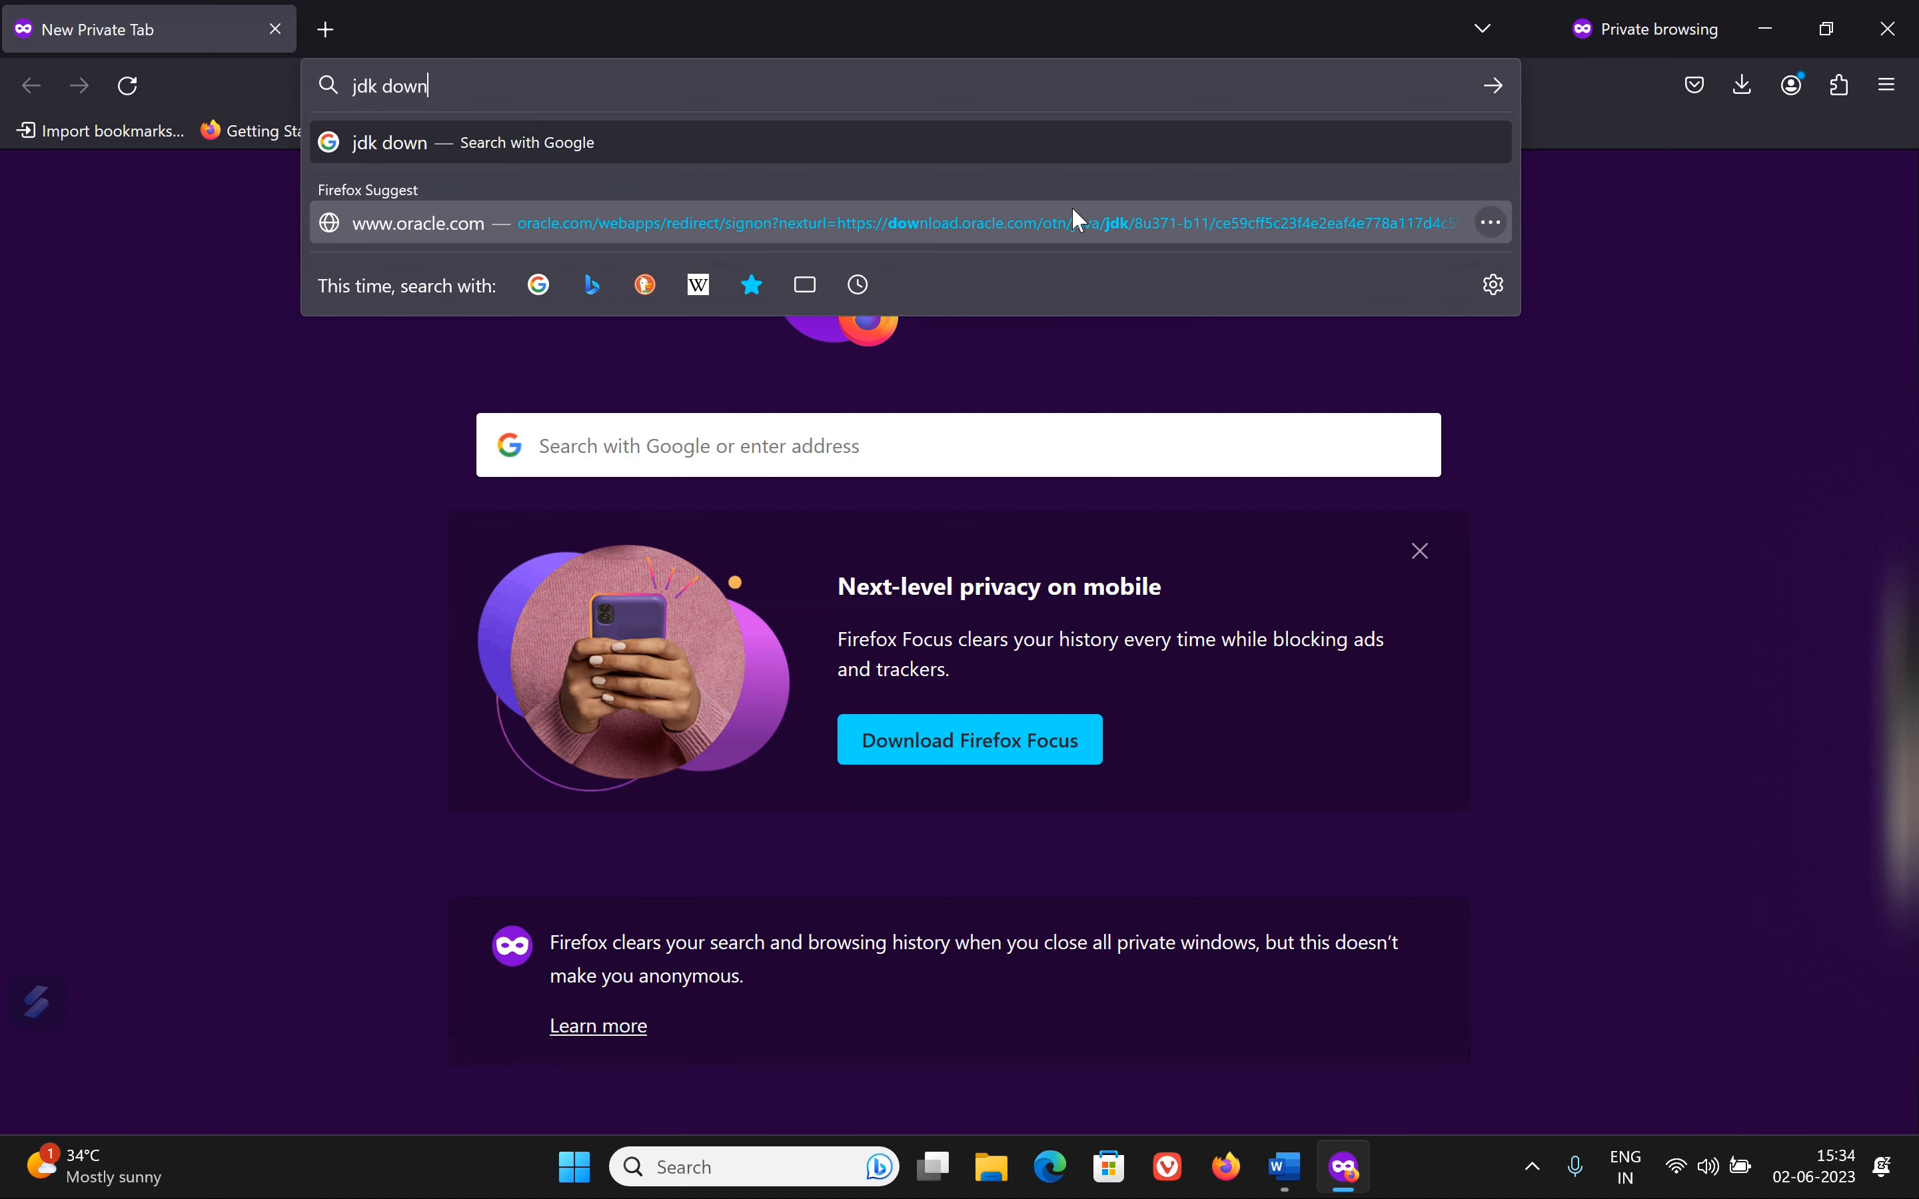
{"action": "type", "text": "load"}
{"action": "key", "text": "Return"}
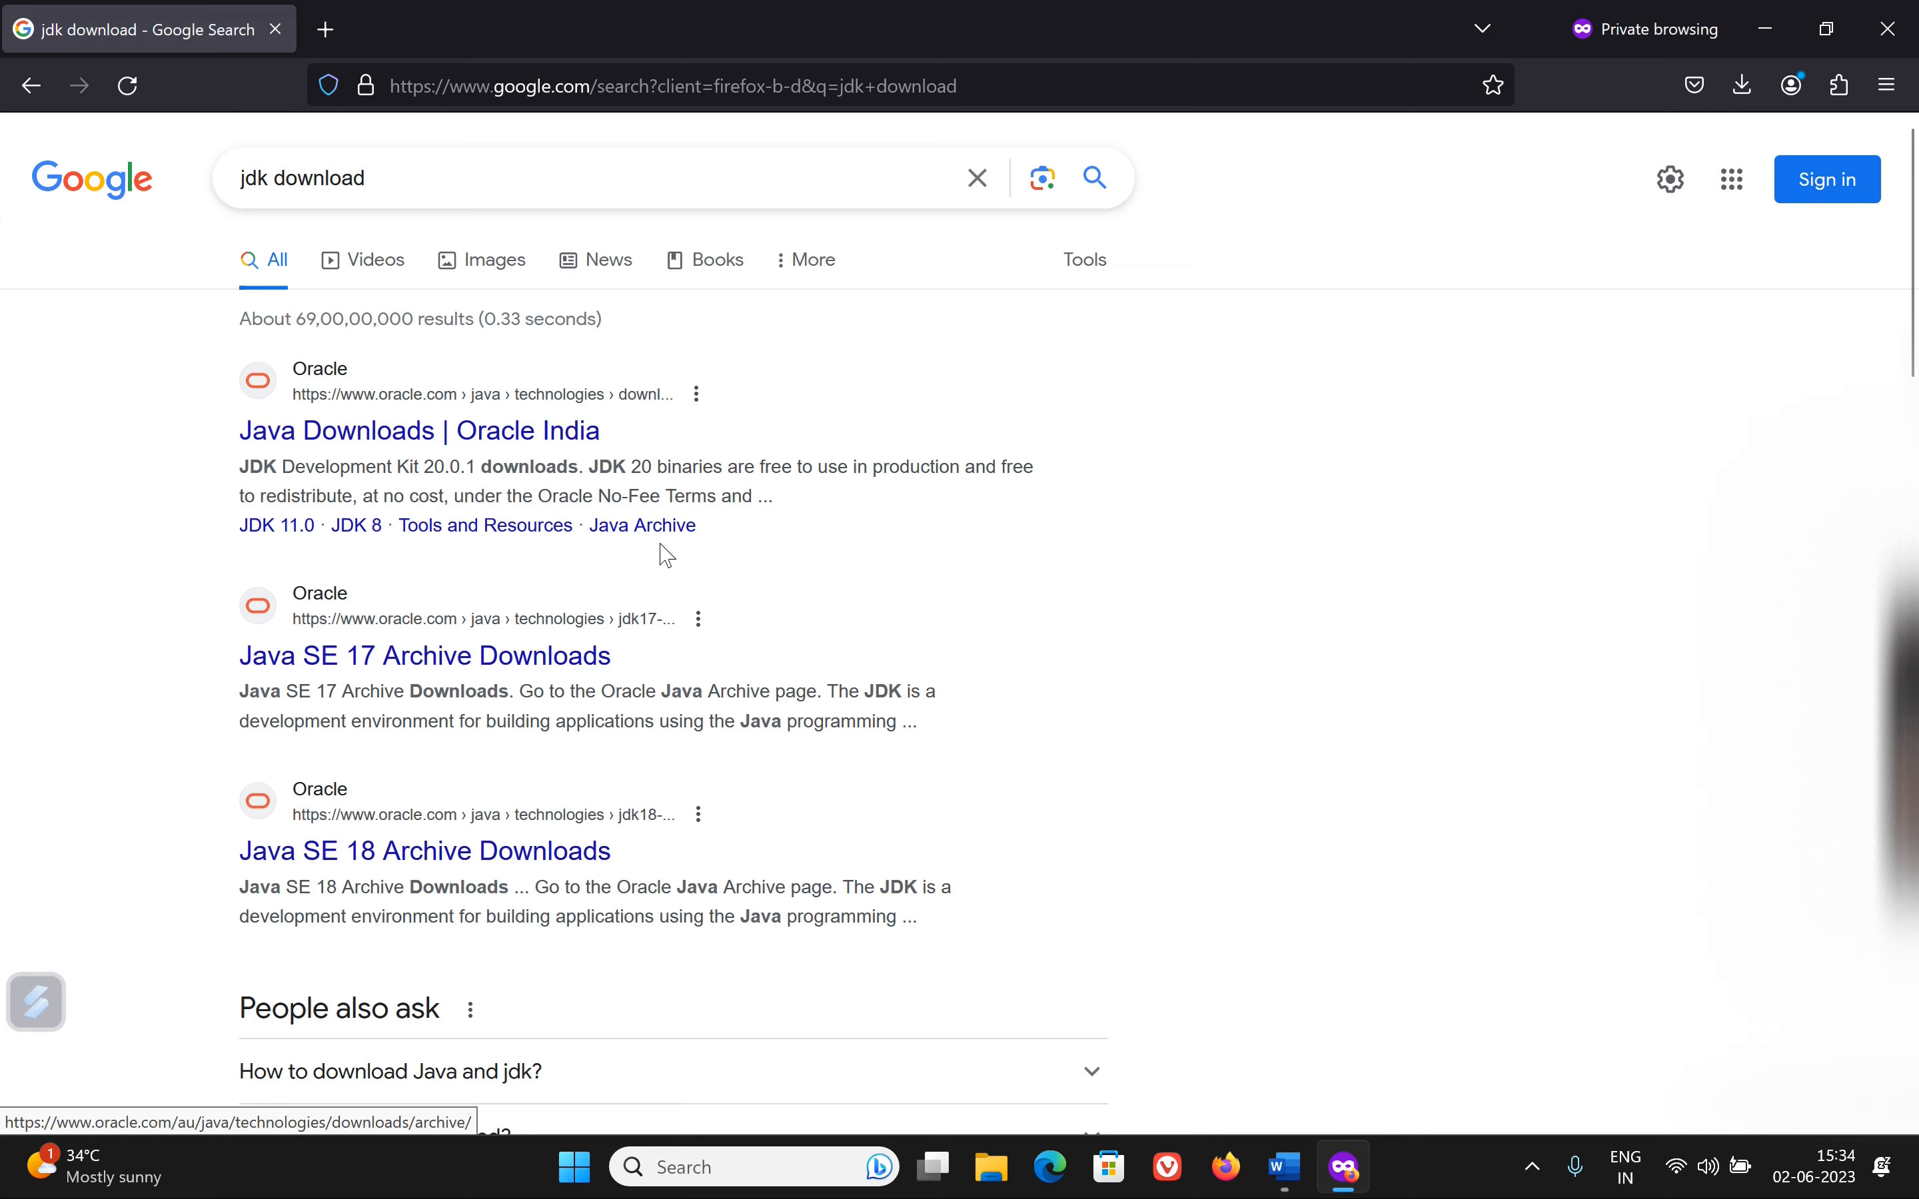
Step: Open Oracle's Java SE 18 Archive Downloads page from the search results
{"action": "scroll", "coordinate": [691, 603], "scroll_direction": "down", "scroll_amount": 3}
{"action": "scroll", "coordinate": [730, 675], "scroll_direction": "up", "scroll_amount": 3}
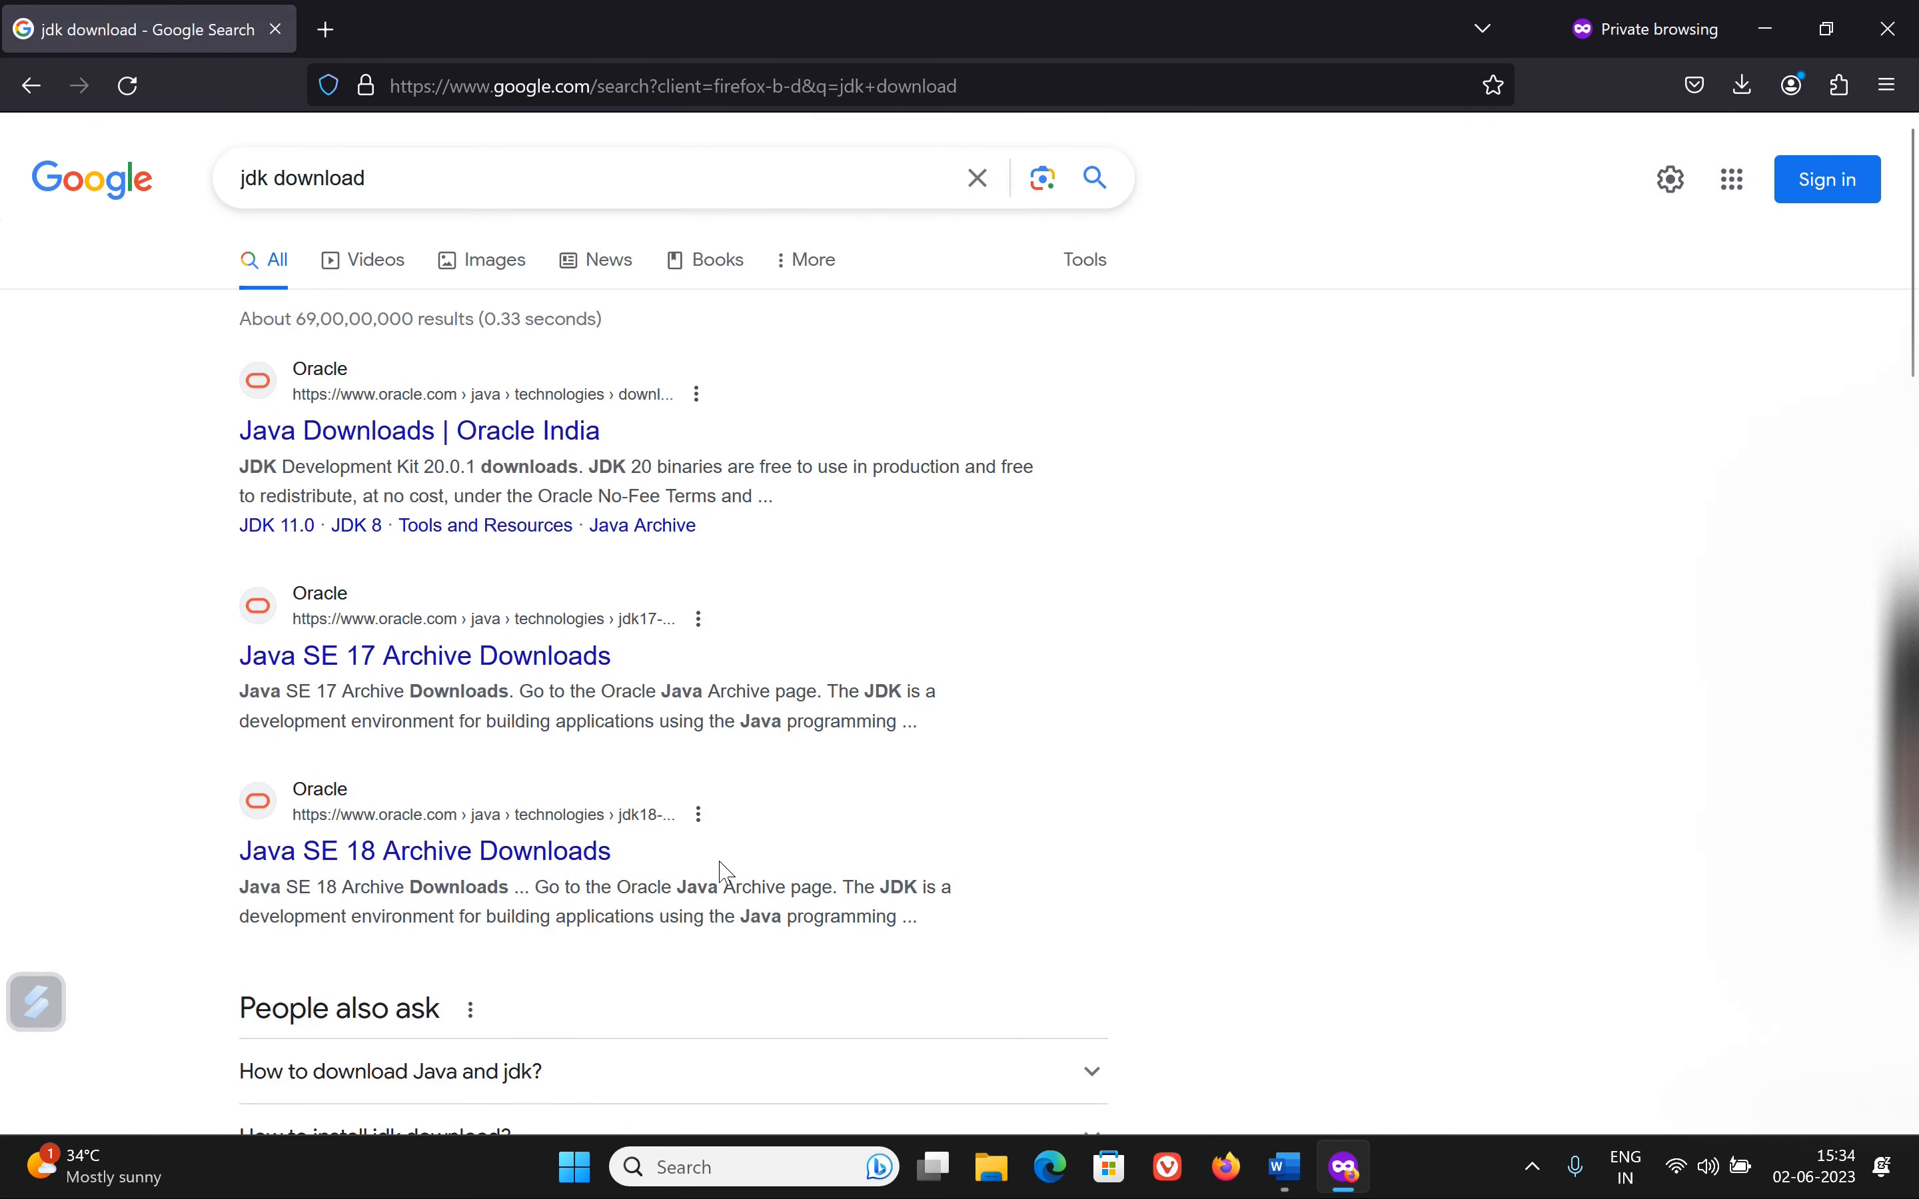
{"action": "left_click", "coordinate": [465, 853]}
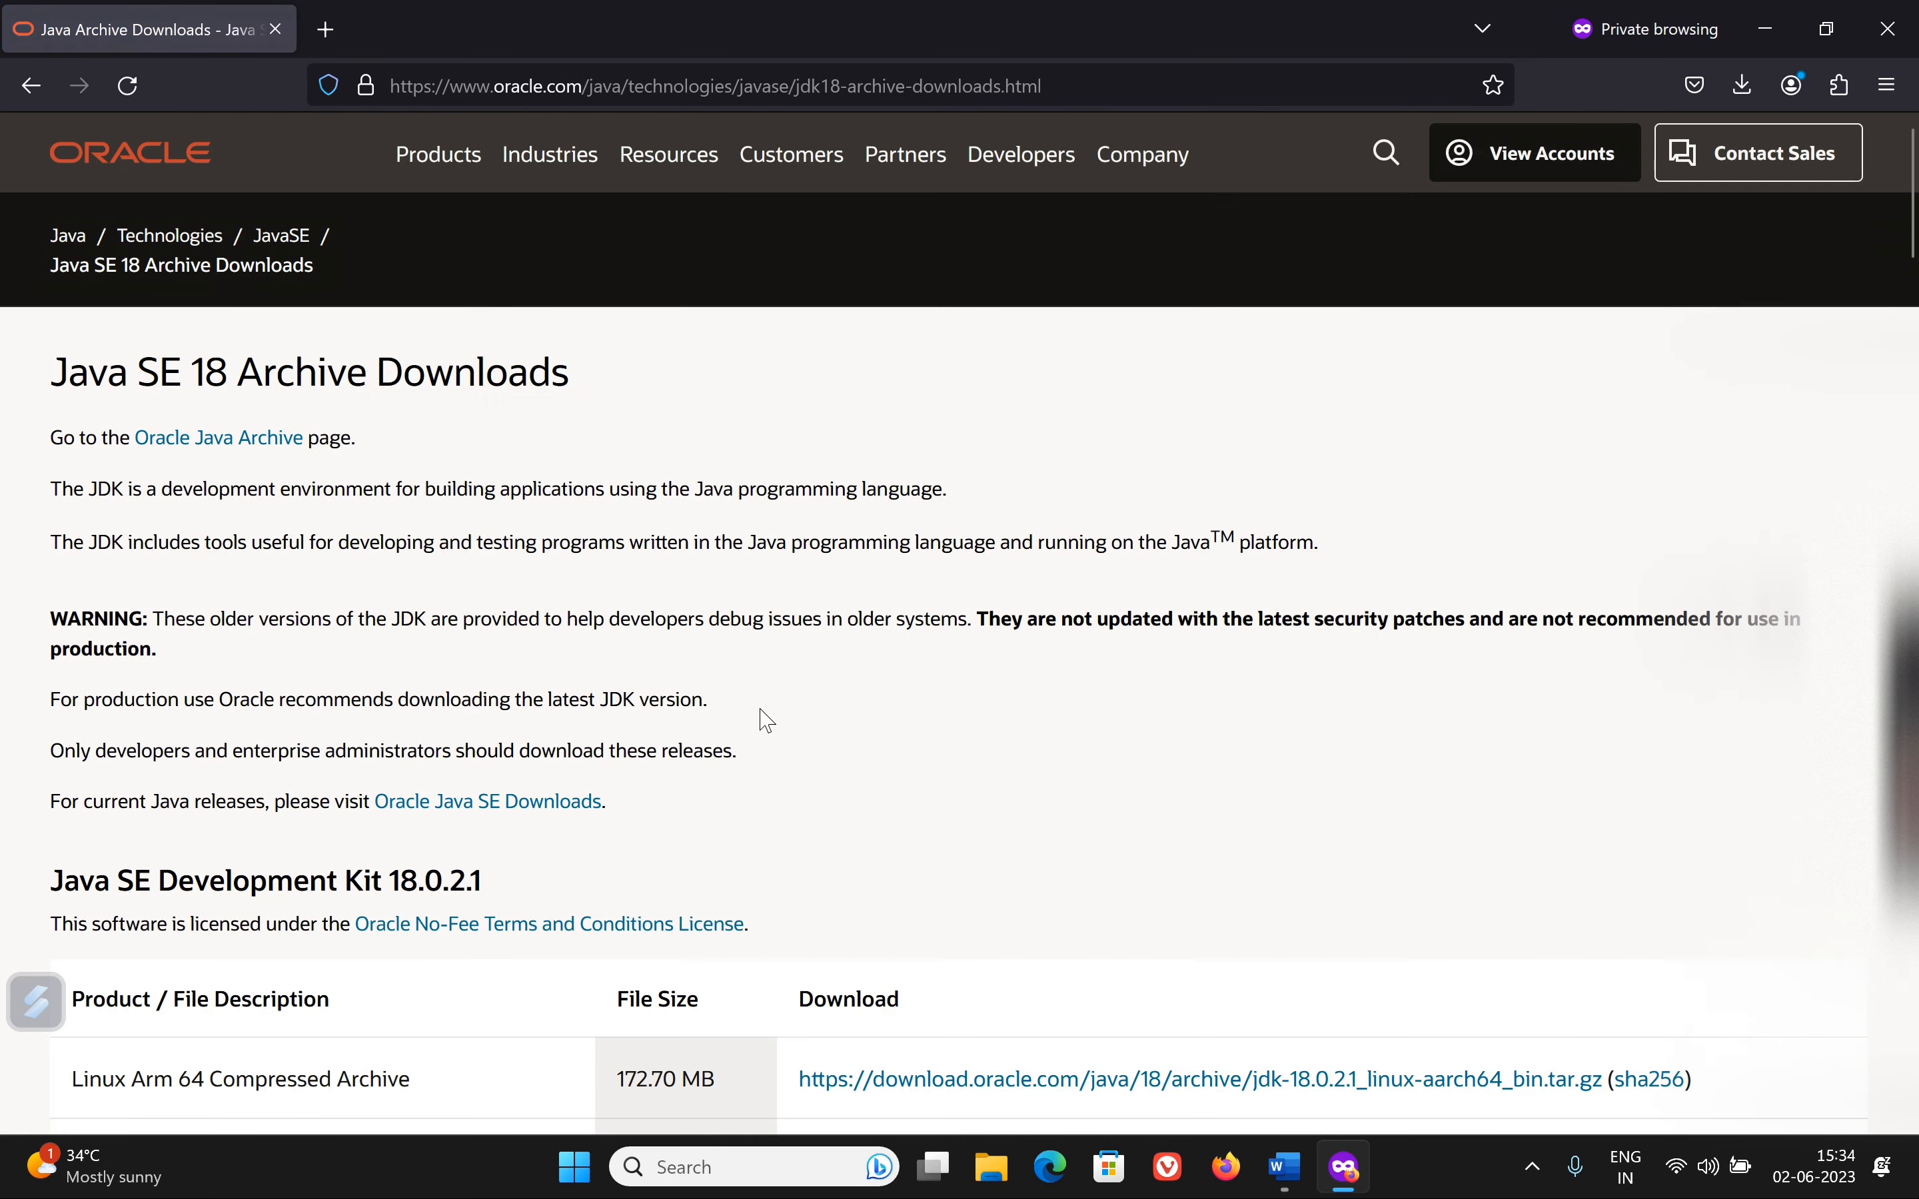
Step: Examine the Java SE 18 archive page and its list of Java SE Development Kit 18.0.2.1 downloads
{"action": "left_click_drag", "start_coordinate": [55, 266], "coordinate": [142, 267]}
{"action": "scroll", "coordinate": [377, 565], "scroll_direction": "down", "scroll_amount": 2}
{"action": "scroll", "coordinate": [198, 373], "scroll_direction": "up", "scroll_amount": 2}
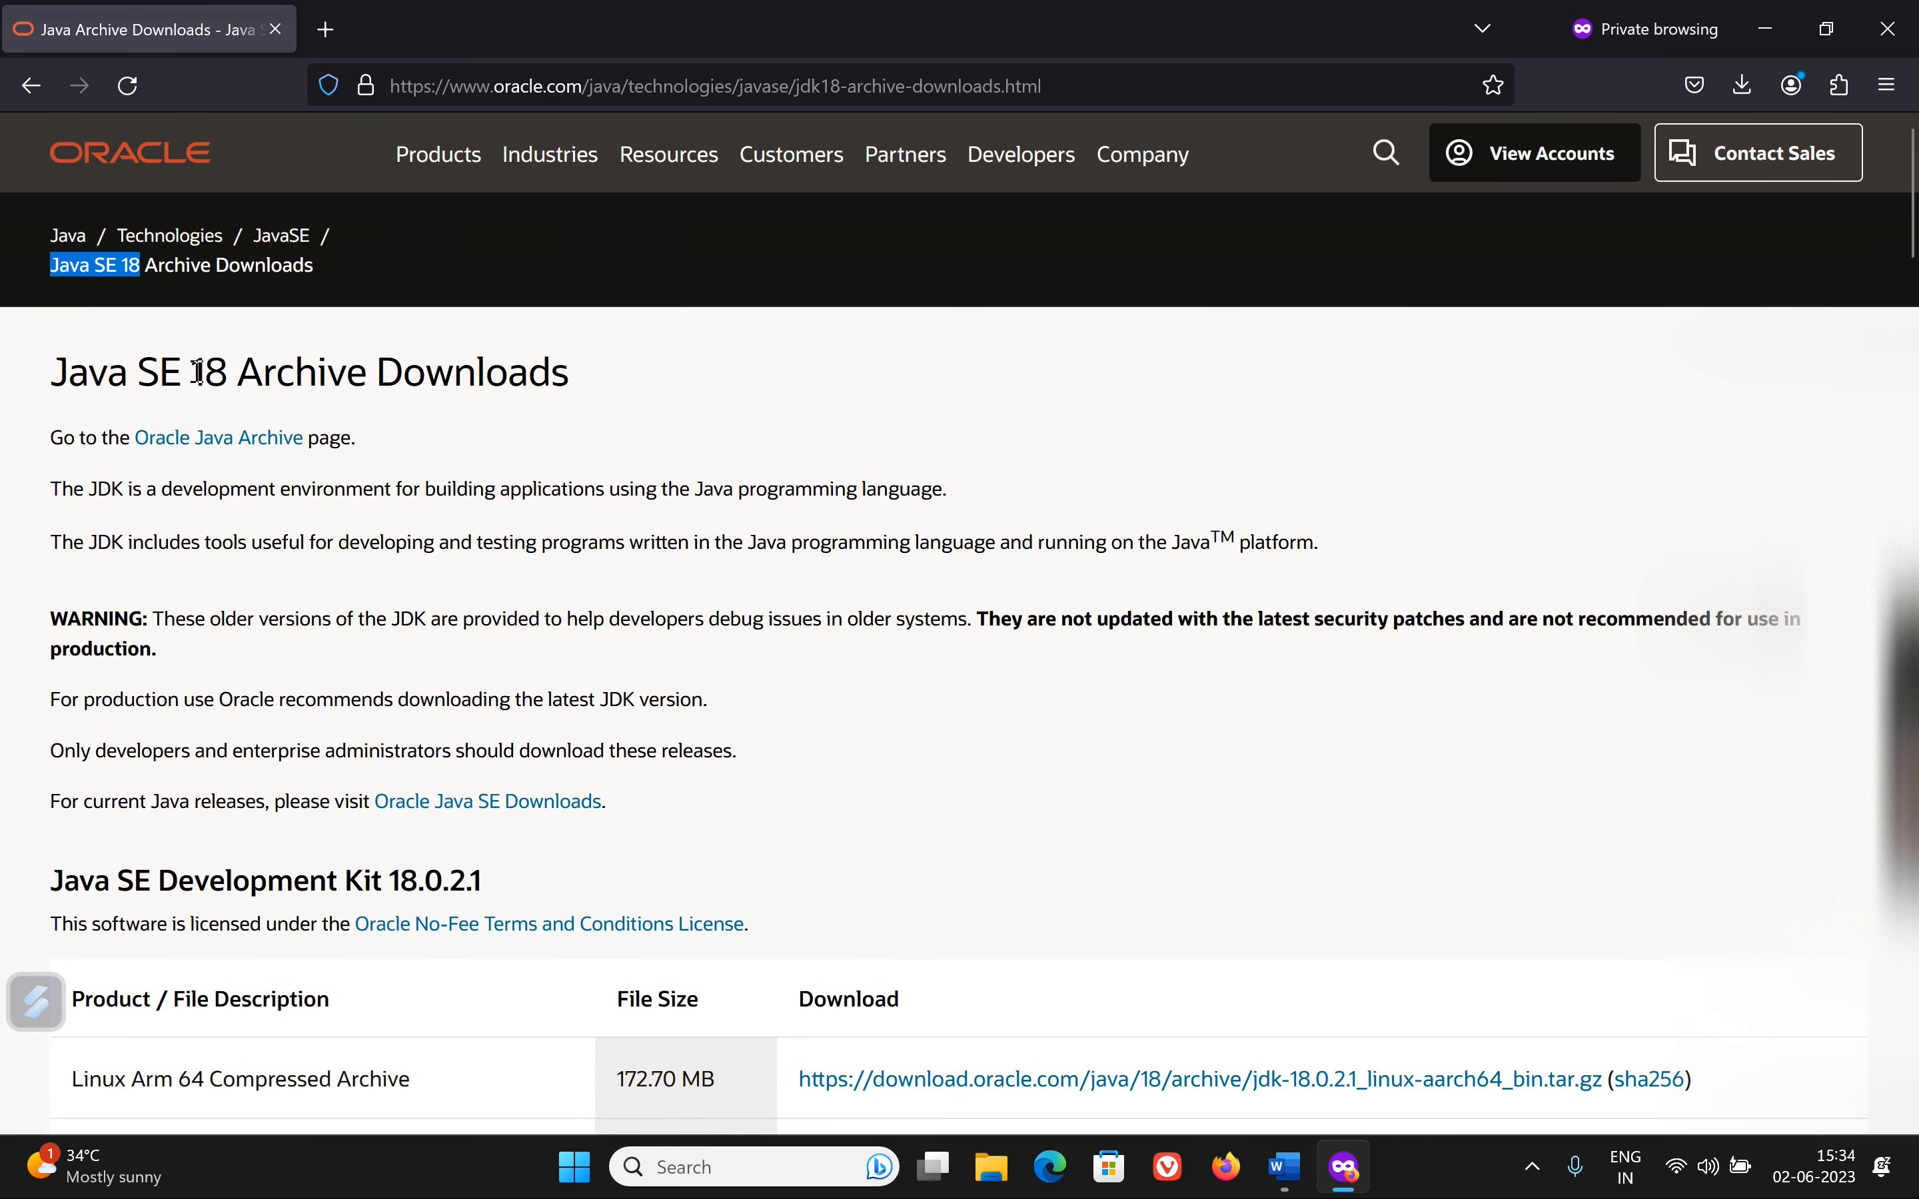
{"action": "scroll", "coordinate": [175, 394], "scroll_direction": "down", "scroll_amount": 8}
{"action": "scroll", "coordinate": [216, 396], "scroll_direction": "up", "scroll_amount": 6}
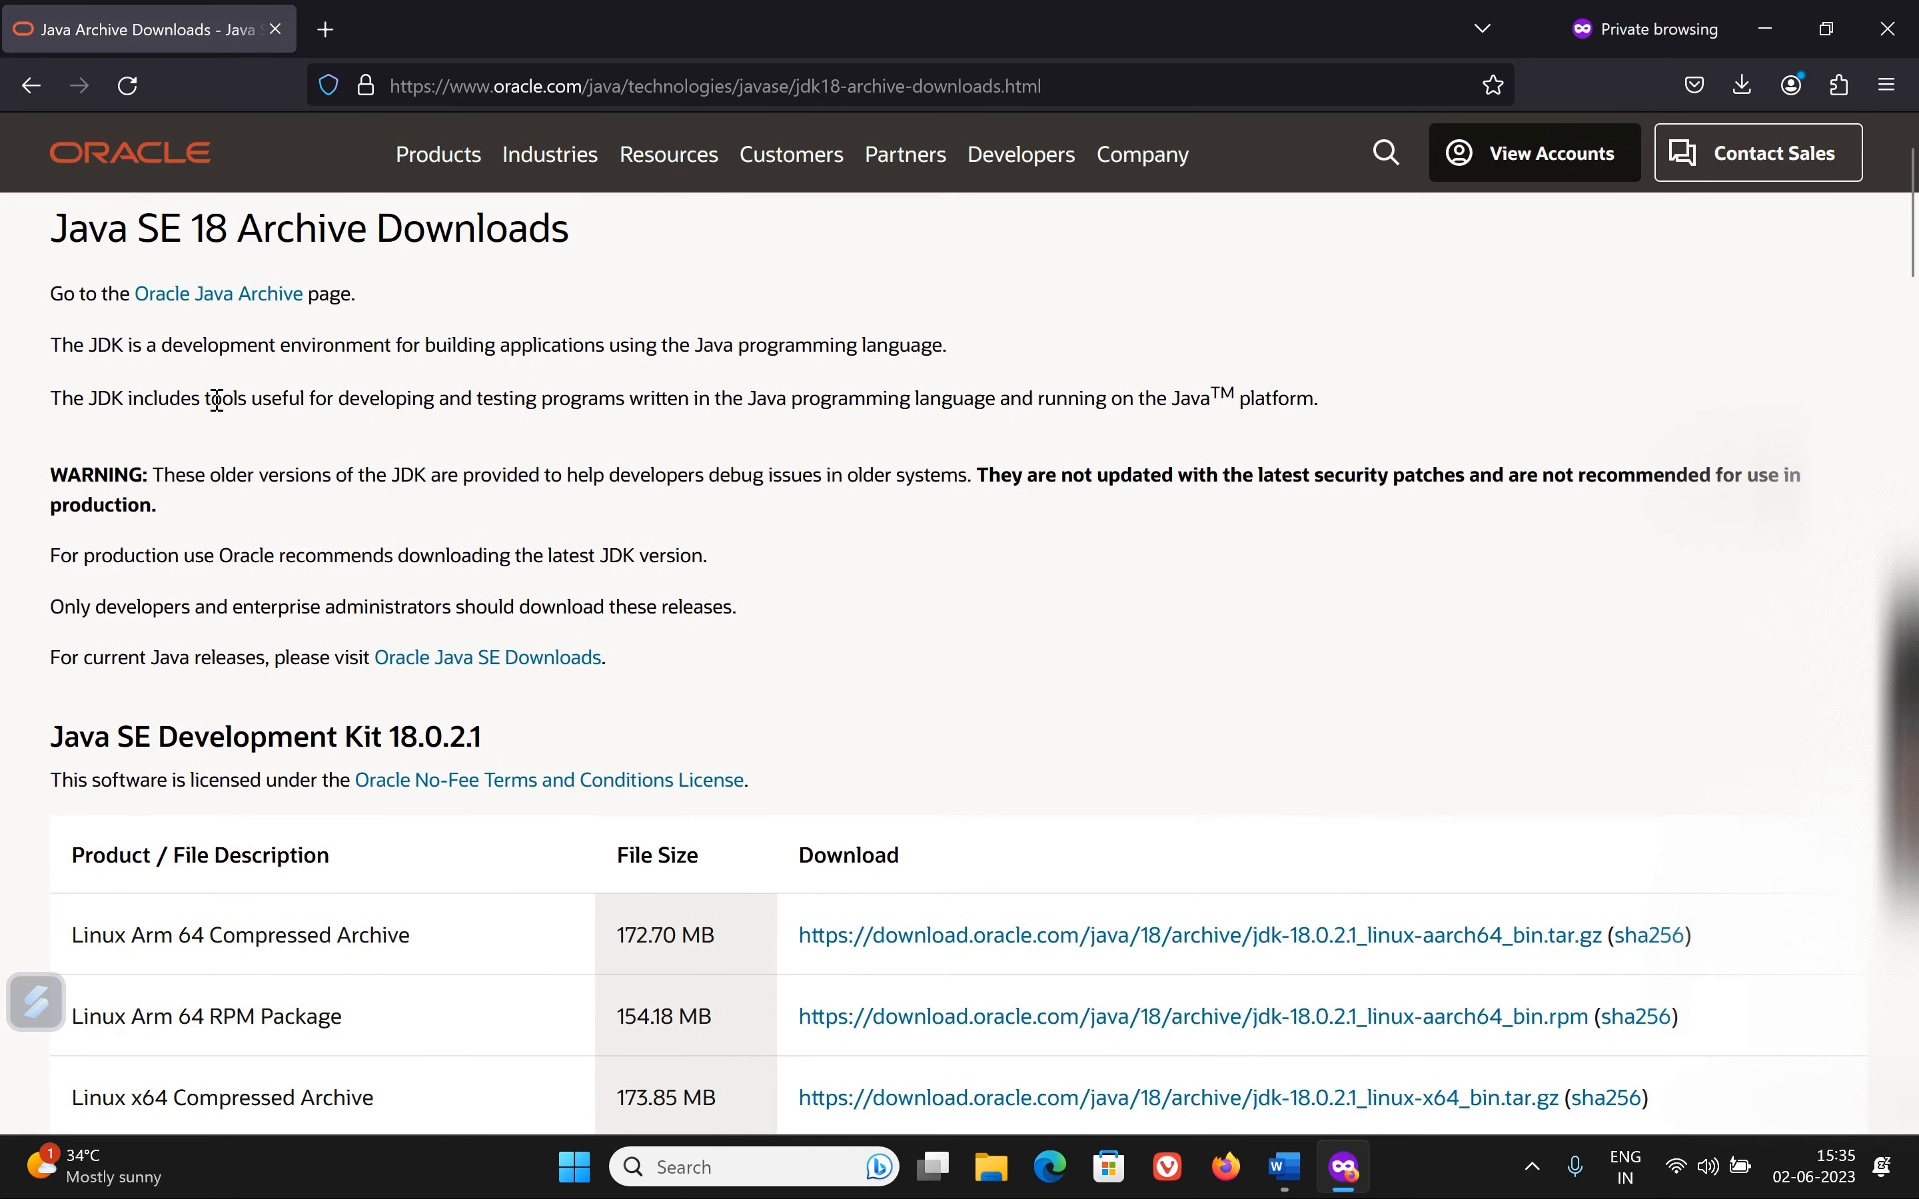
{"action": "scroll", "coordinate": [599, 537], "scroll_direction": "down", "scroll_amount": 4}
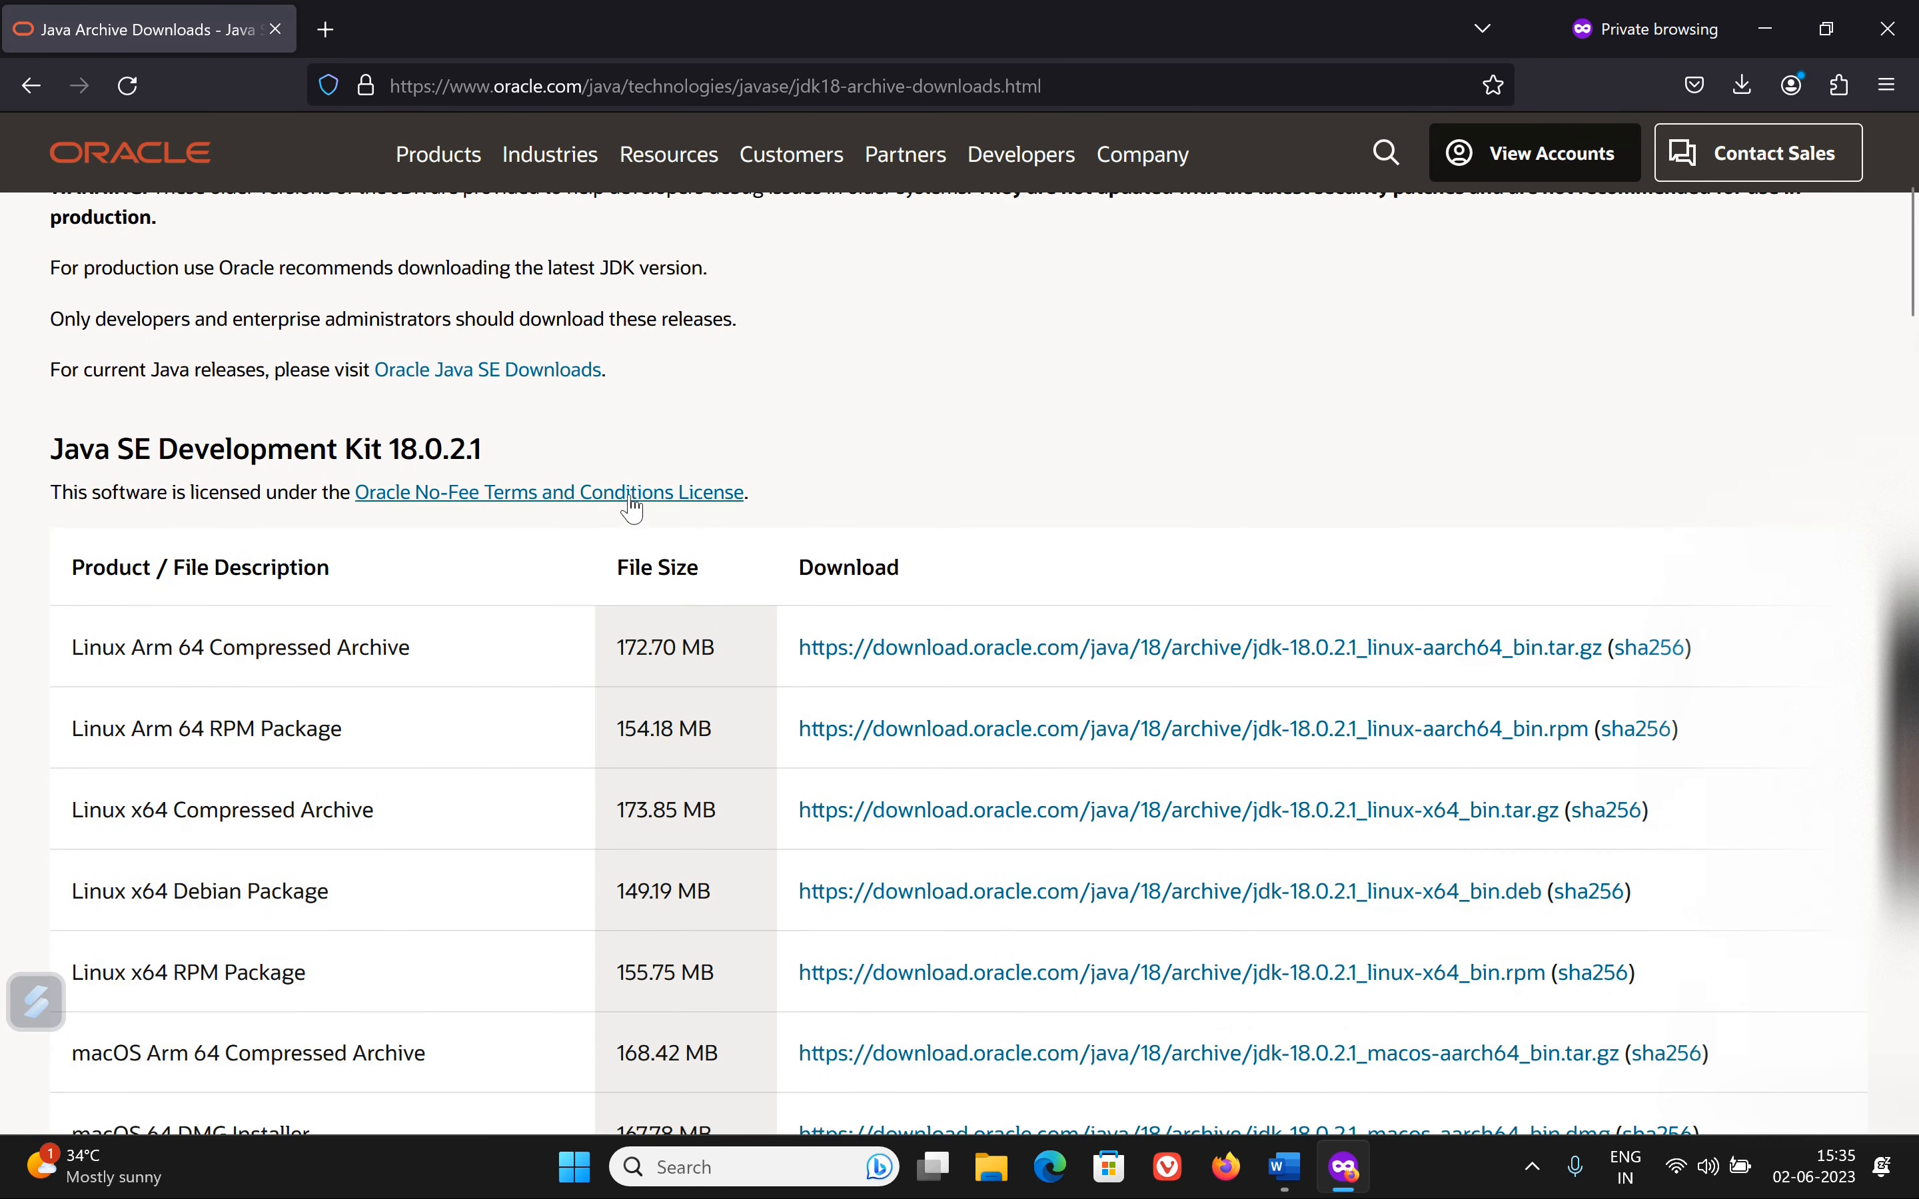
{"action": "scroll", "coordinate": [629, 497], "scroll_direction": "down", "scroll_amount": 2}
{"action": "scroll", "coordinate": [635, 493], "scroll_direction": "down", "scroll_amount": 3}
{"action": "scroll", "coordinate": [471, 480], "scroll_direction": "up", "scroll_amount": 3}
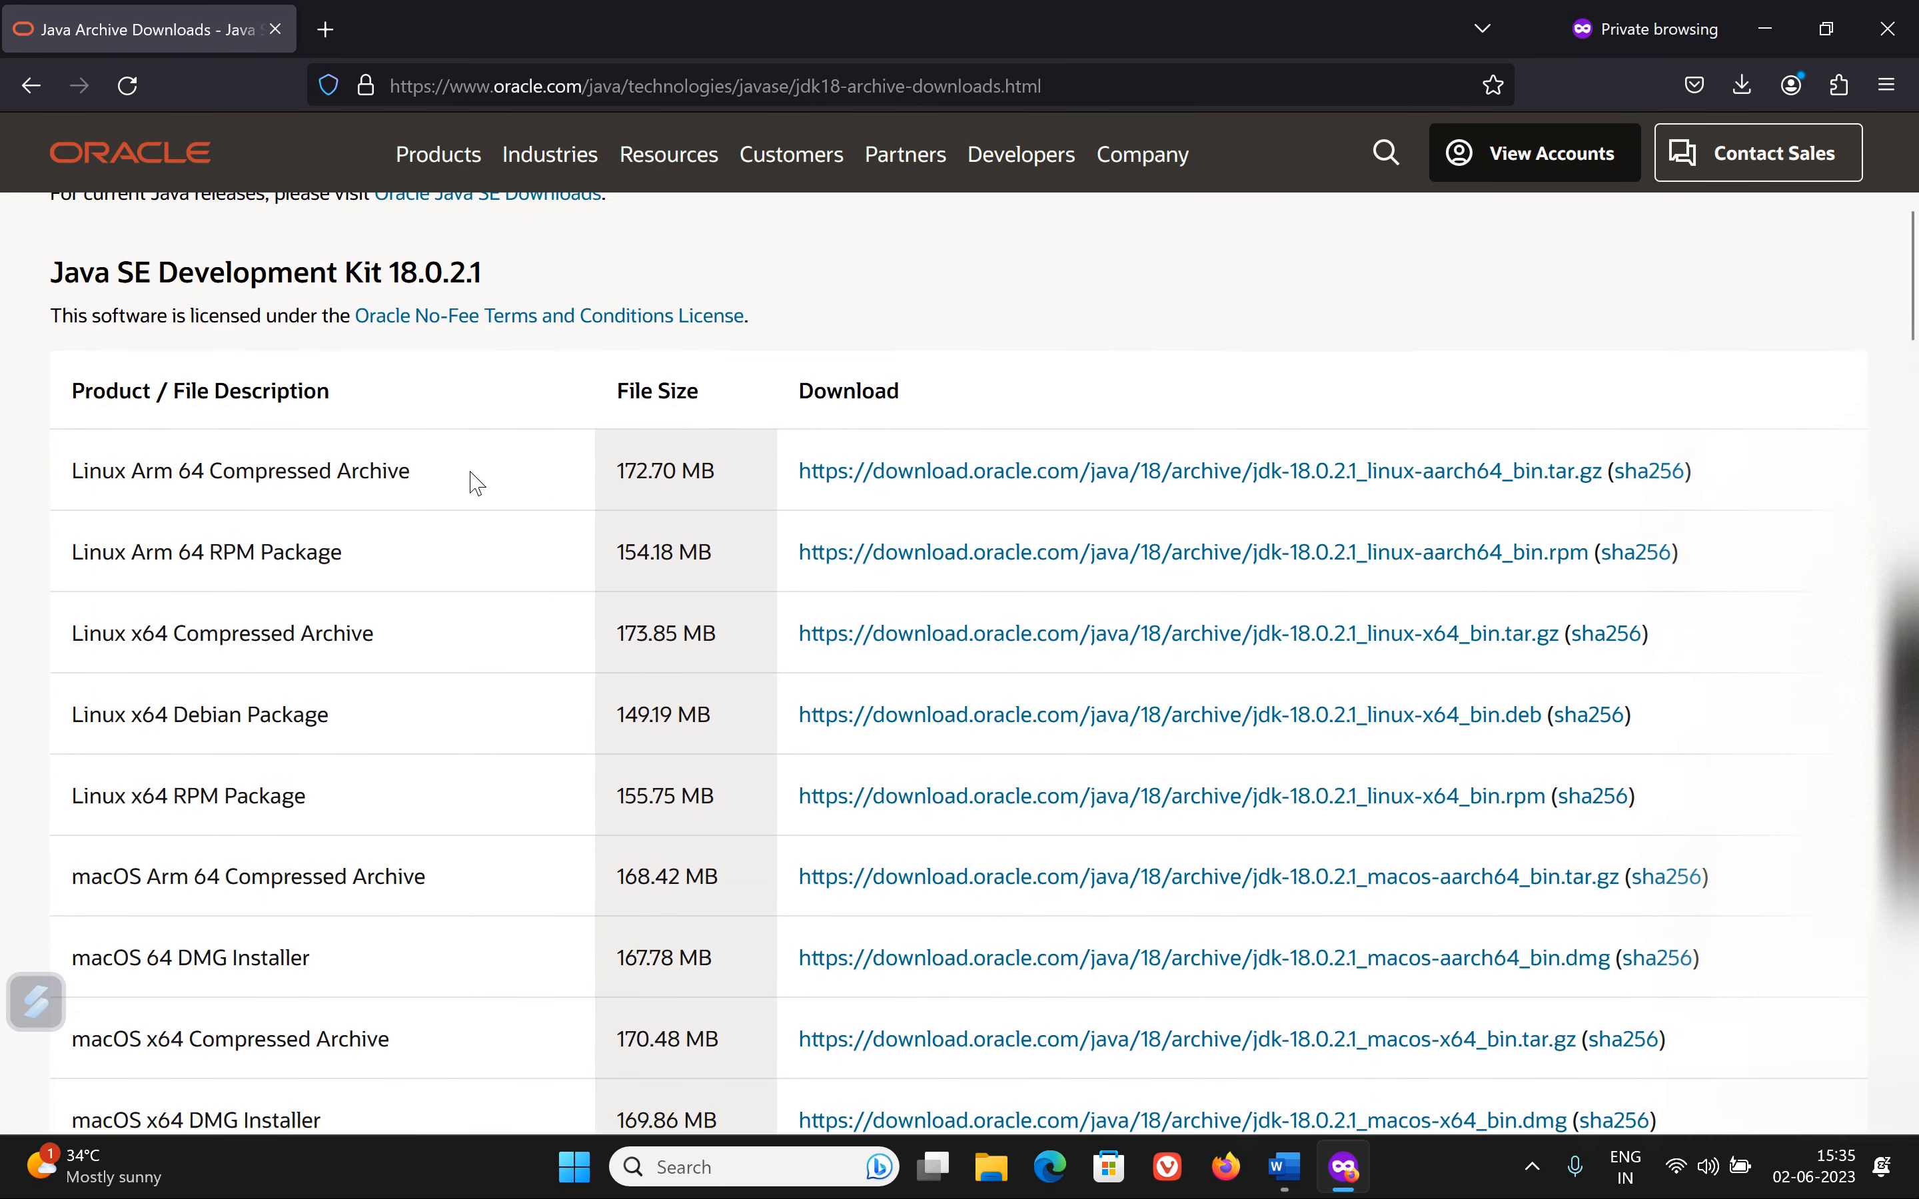
Step: Download the Windows x64 Installer, jdk-18.0.2.1_windows-x64_bin.exe, from the Java SE Development Kit 18.0.2.1 table
{"action": "scroll", "coordinate": [274, 578], "scroll_direction": "down", "scroll_amount": 2}
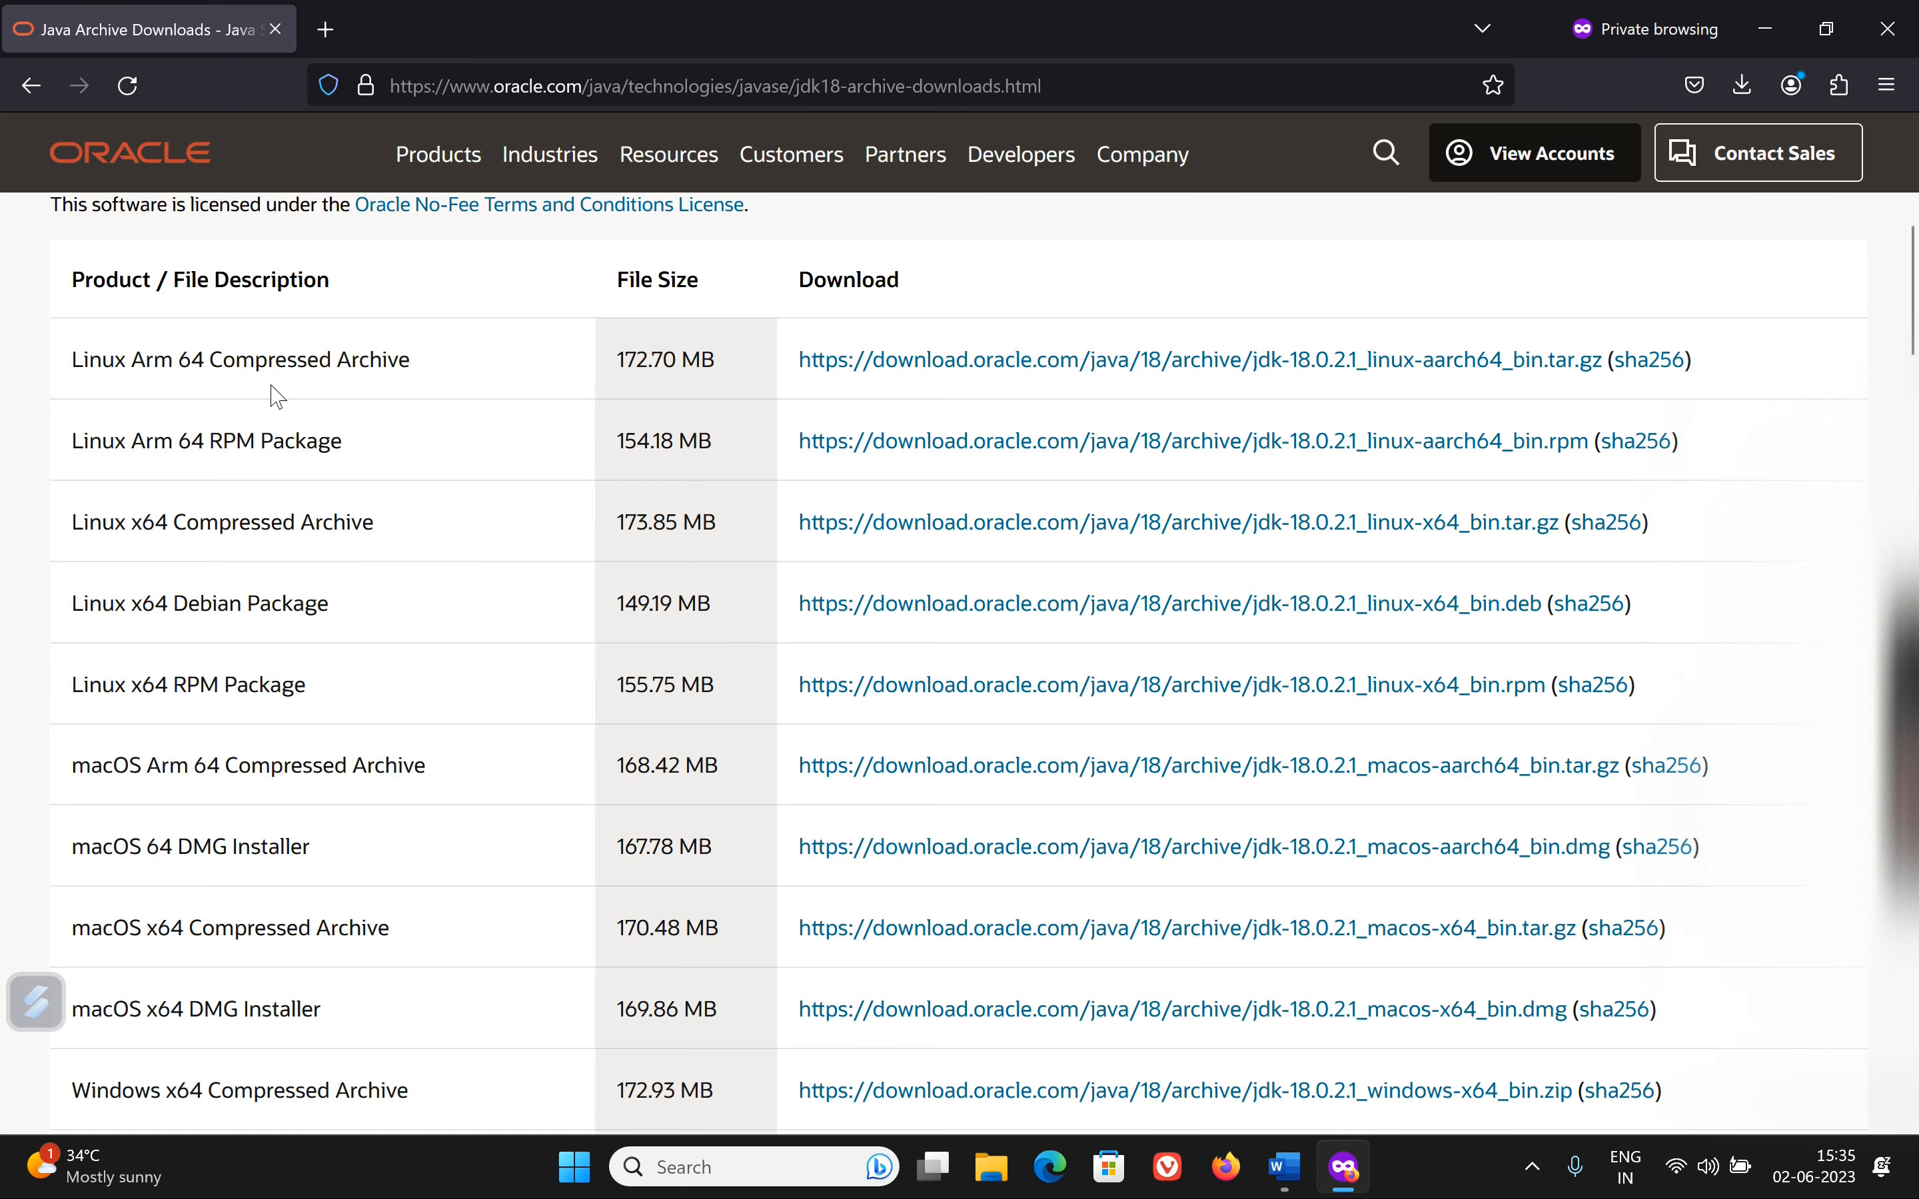
{"action": "scroll", "coordinate": [254, 579], "scroll_direction": "down", "scroll_amount": 4}
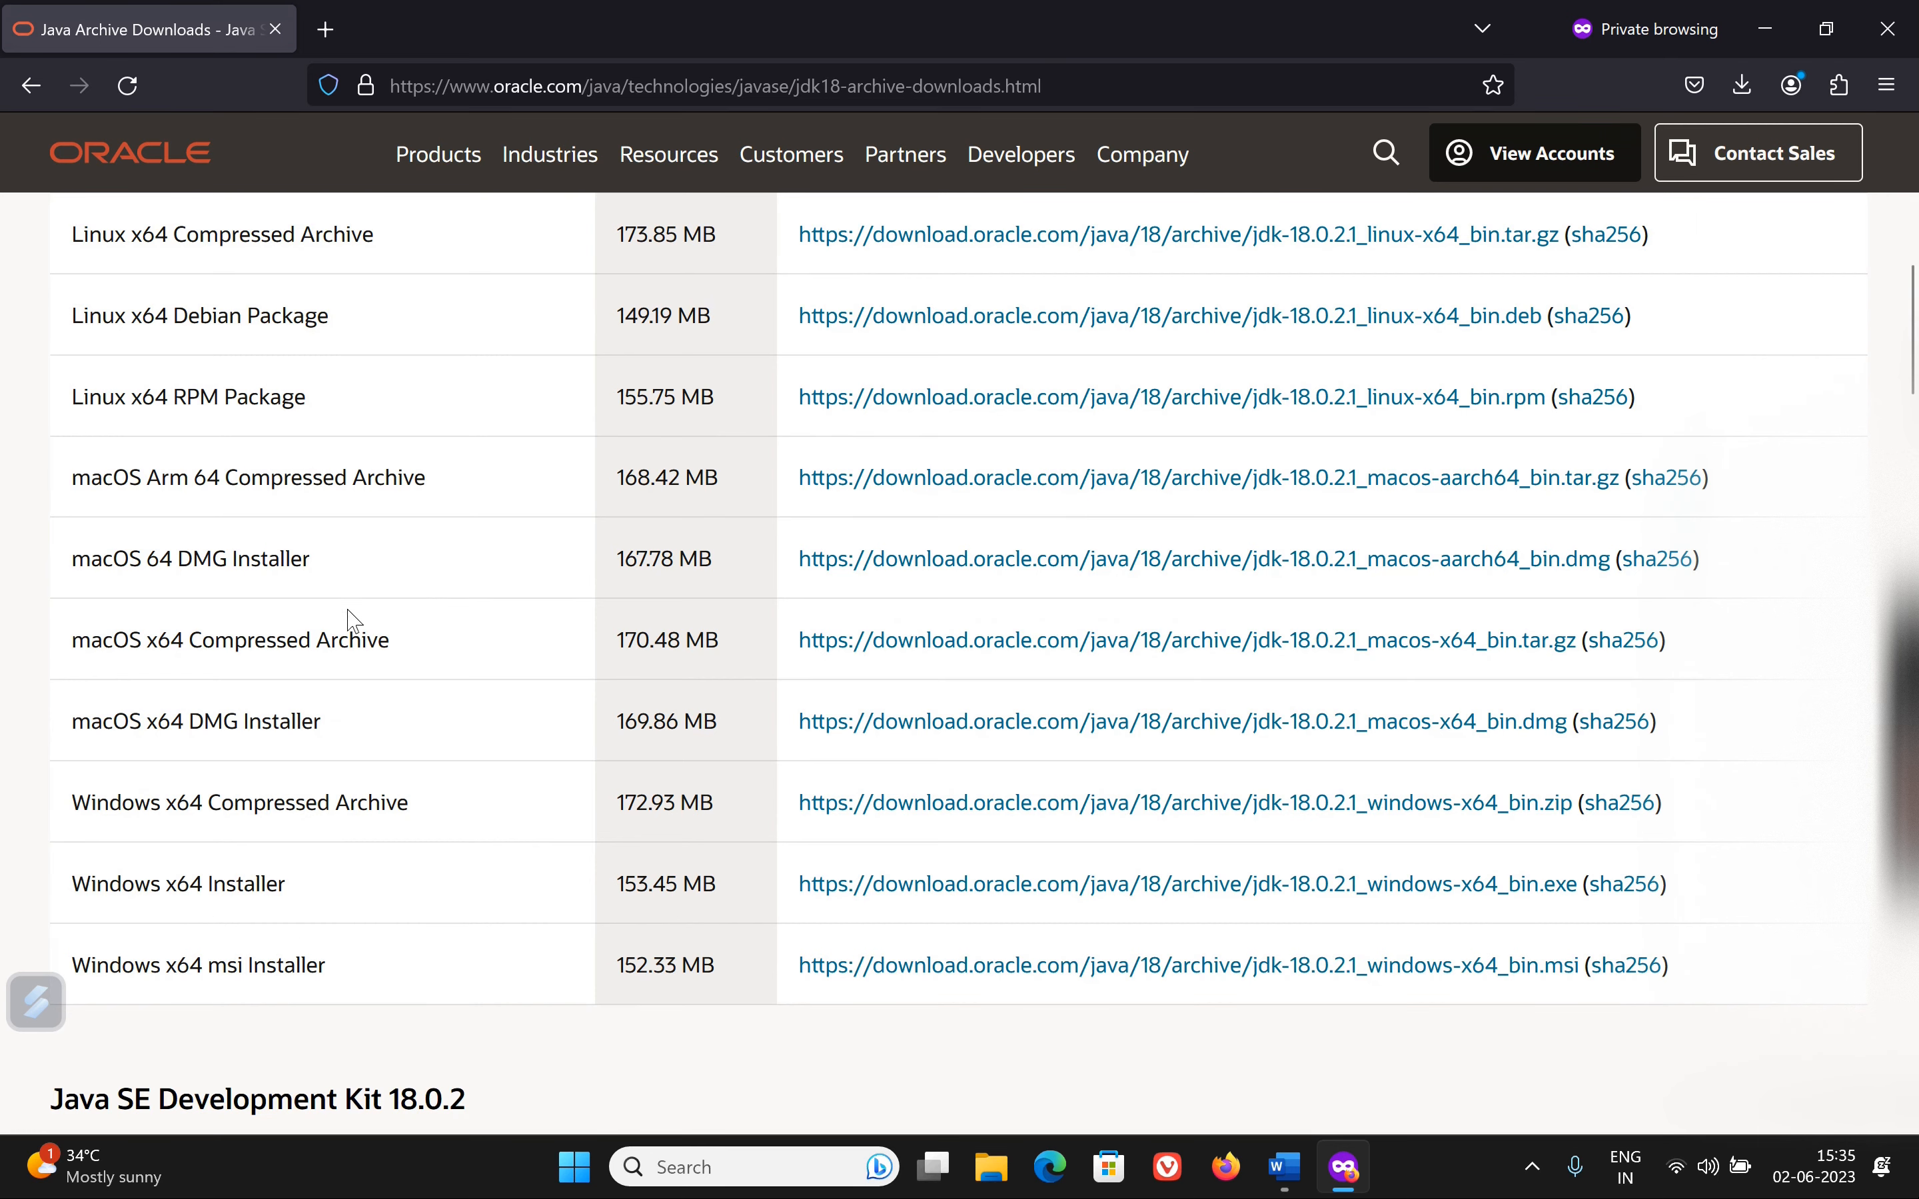
{"action": "scroll", "coordinate": [349, 634], "scroll_direction": "up", "scroll_amount": 3}
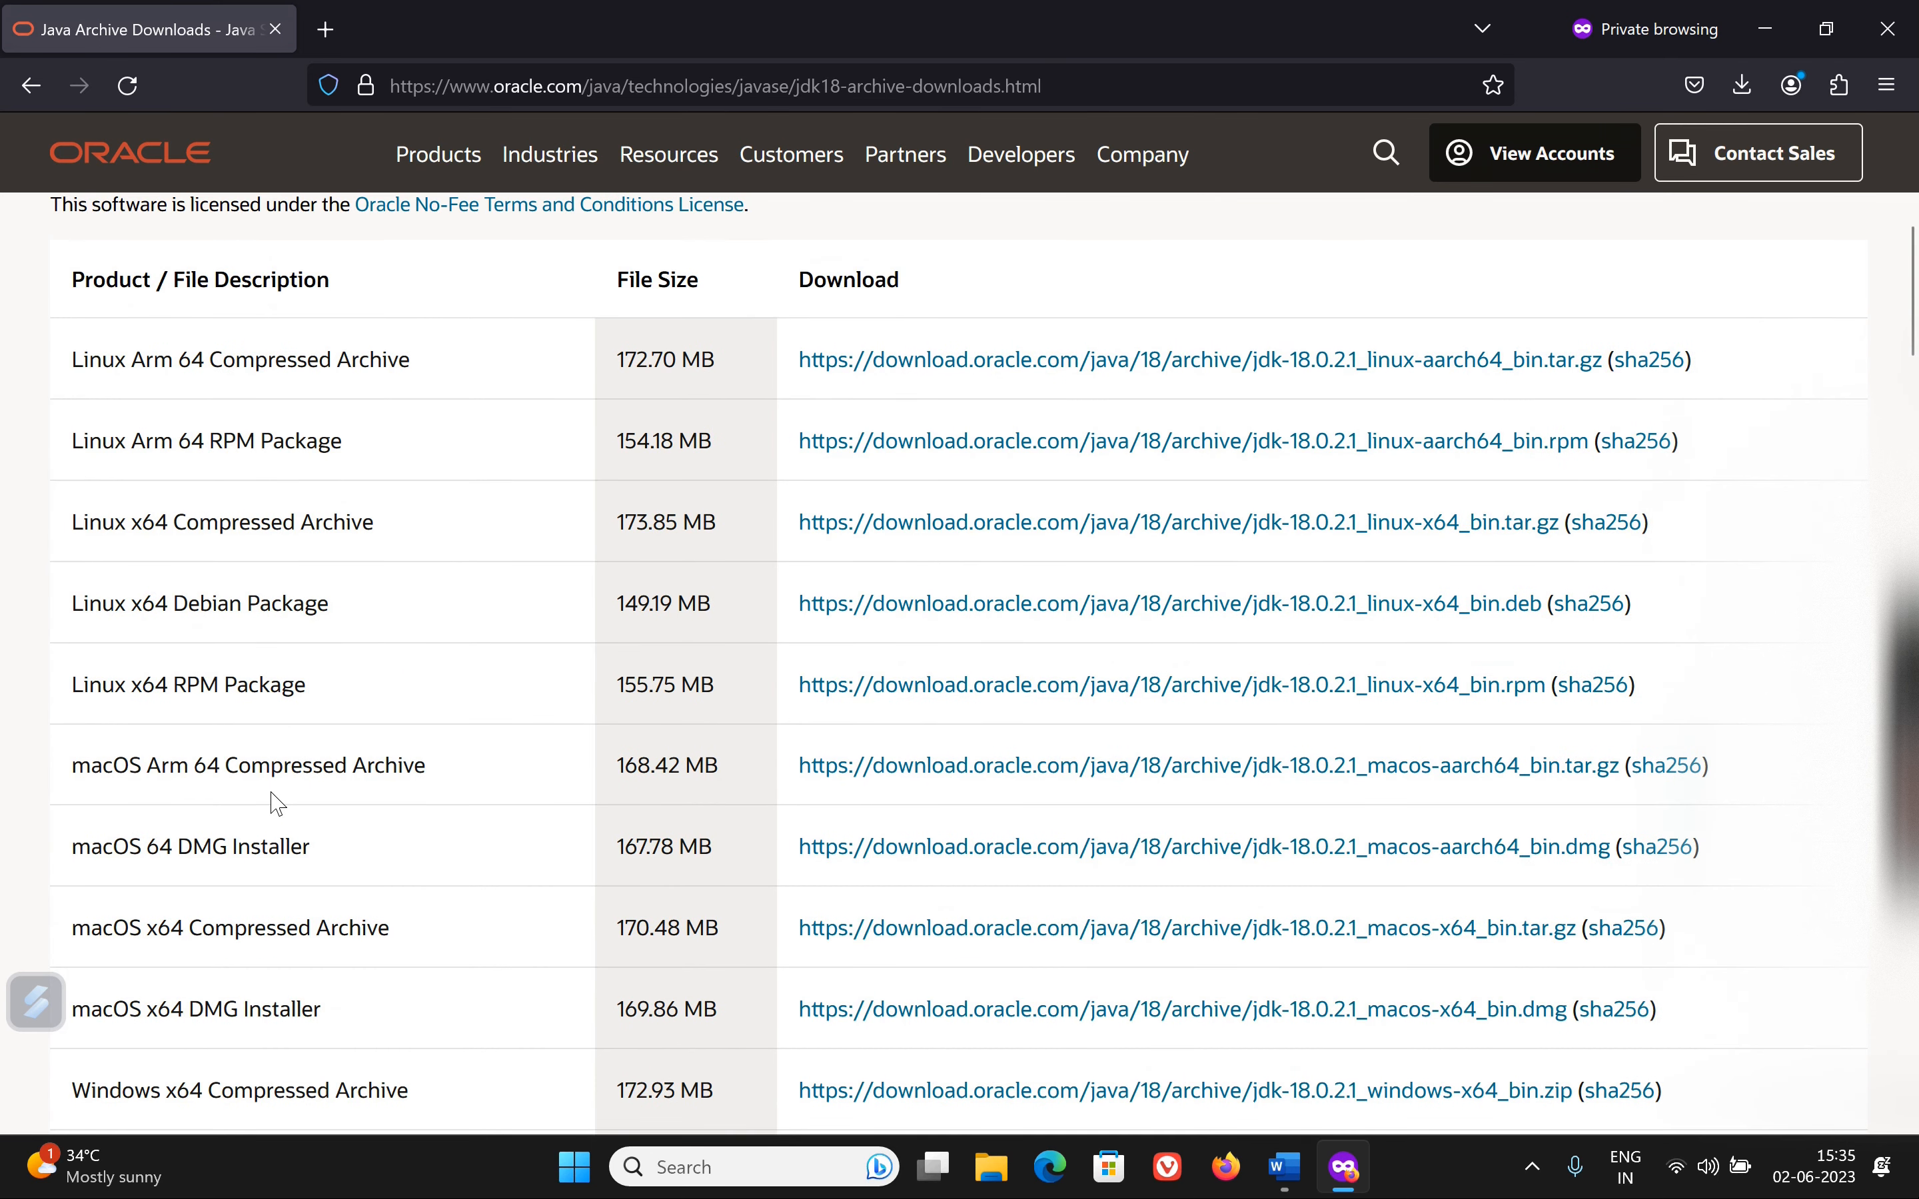
{"action": "scroll", "coordinate": [343, 813], "scroll_direction": "down", "scroll_amount": 5}
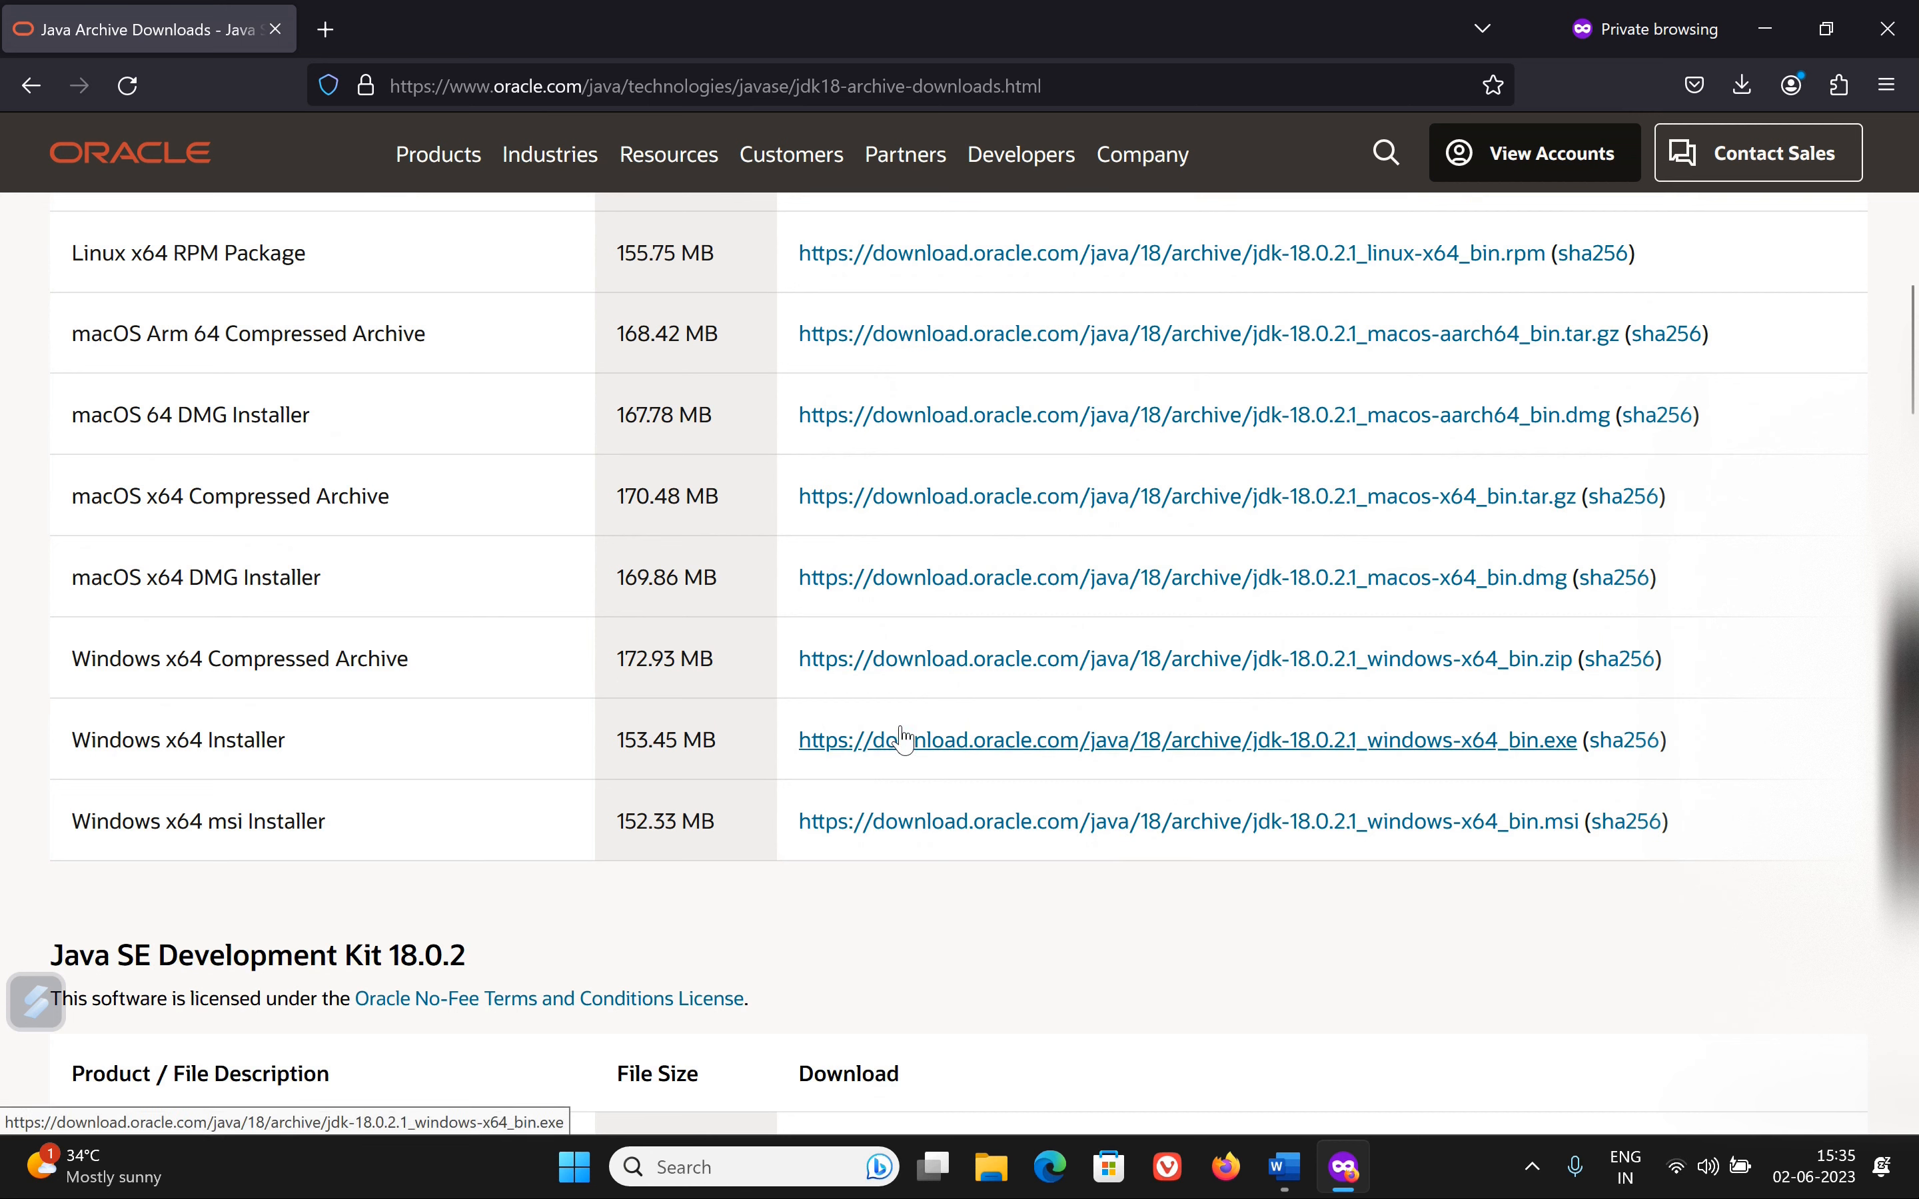
{"action": "left_click", "coordinate": [1086, 755]}
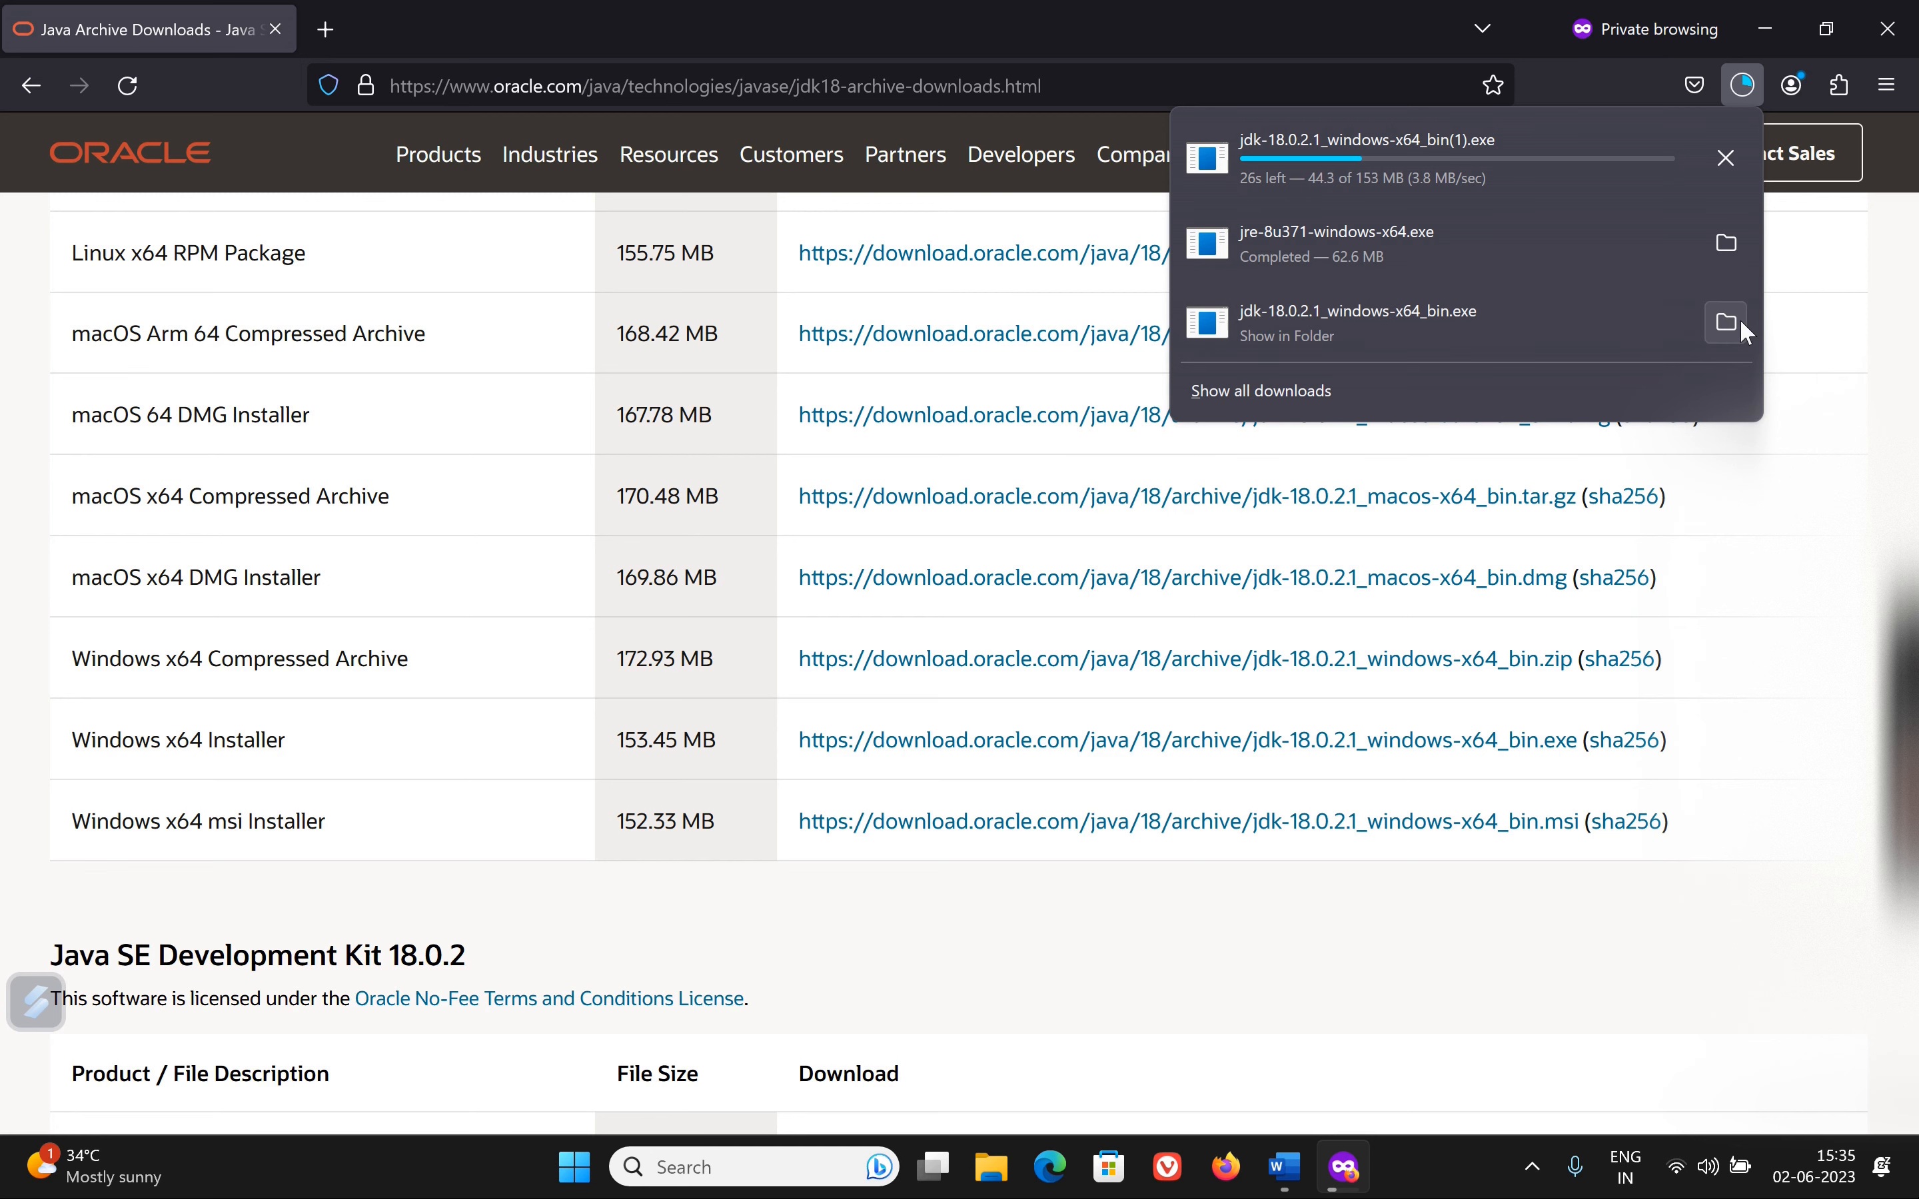
Step: Show the already completed jdk-18.0.2.1_windows-x64_bin.exe download in its folder and run it as administrator
{"action": "right_click", "coordinate": [1495, 317]}
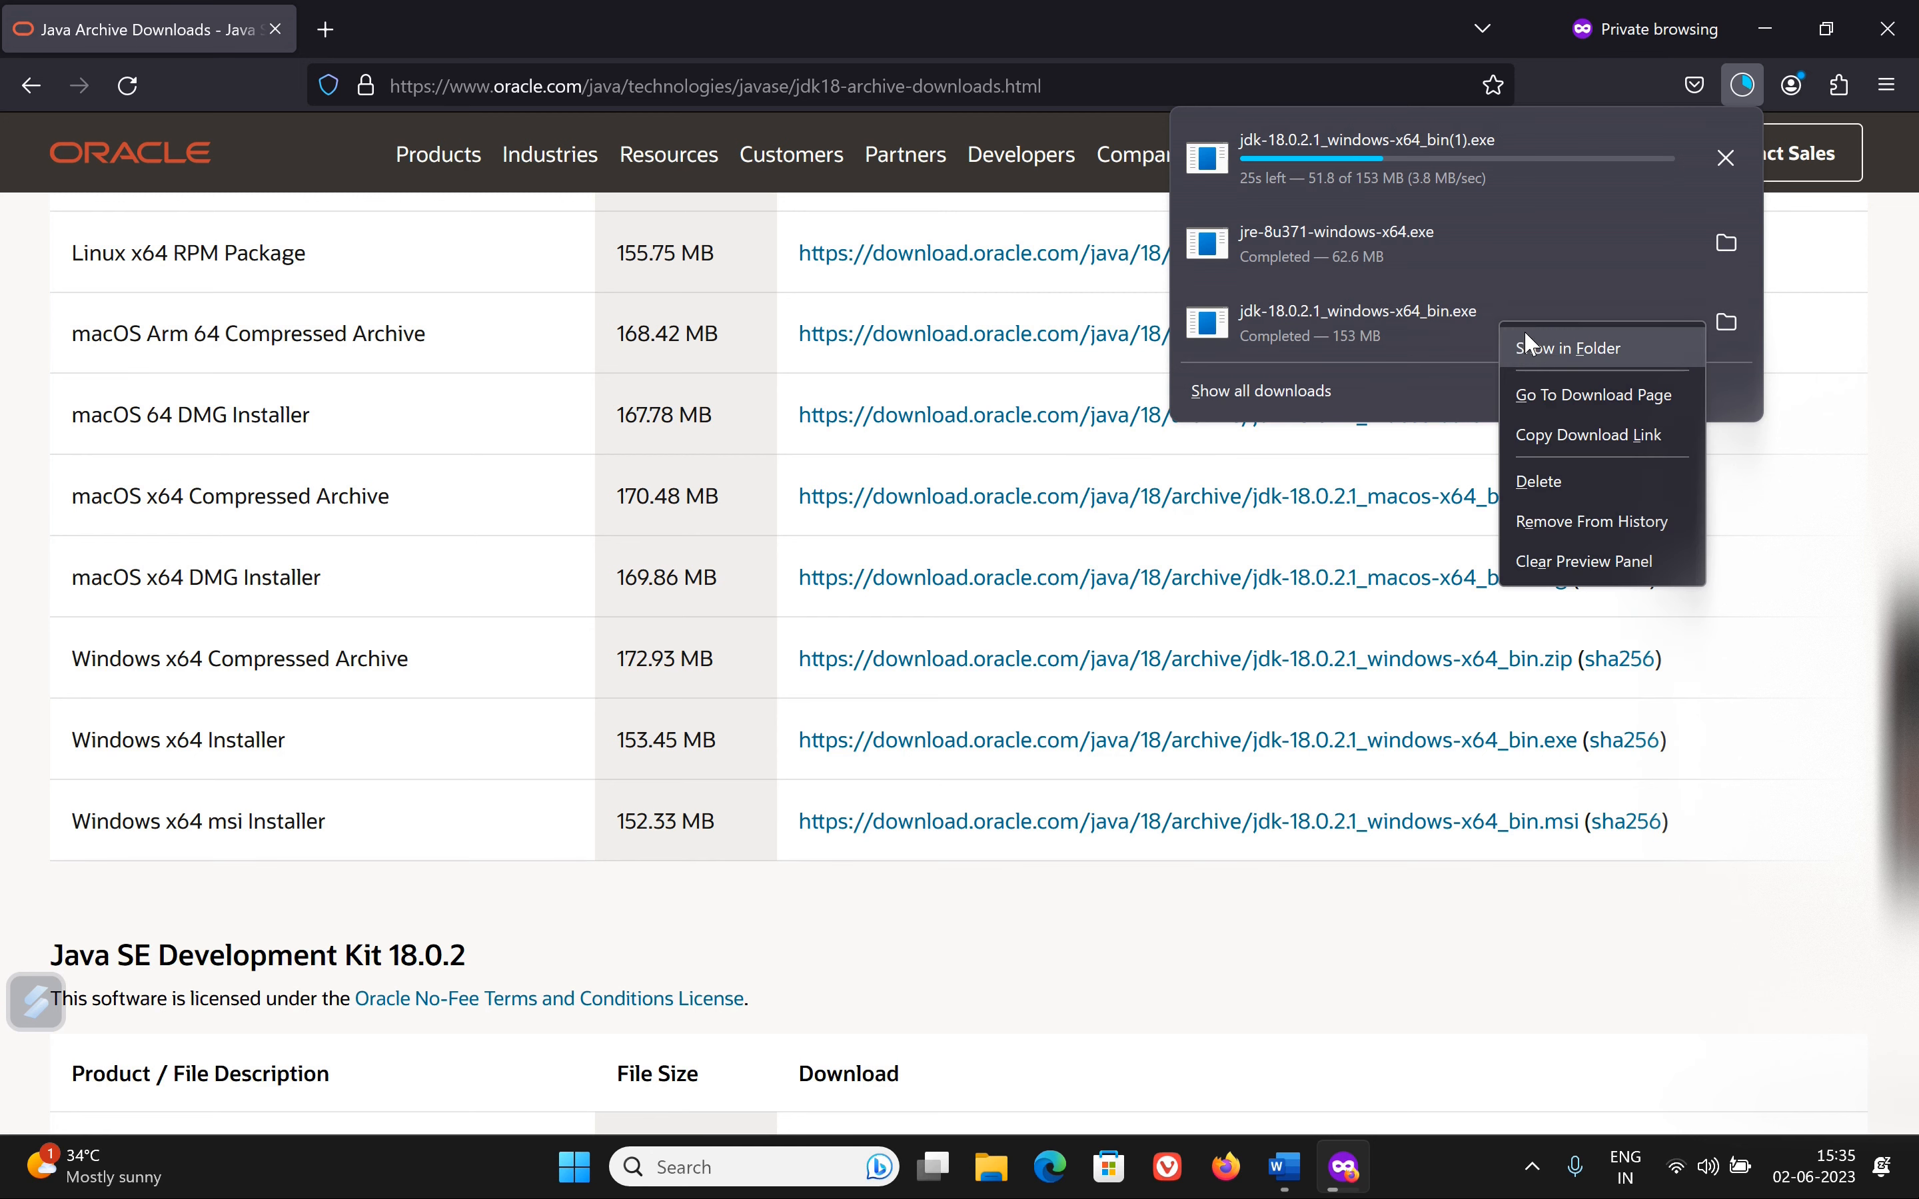
{"action": "left_click", "coordinate": [1532, 340]}
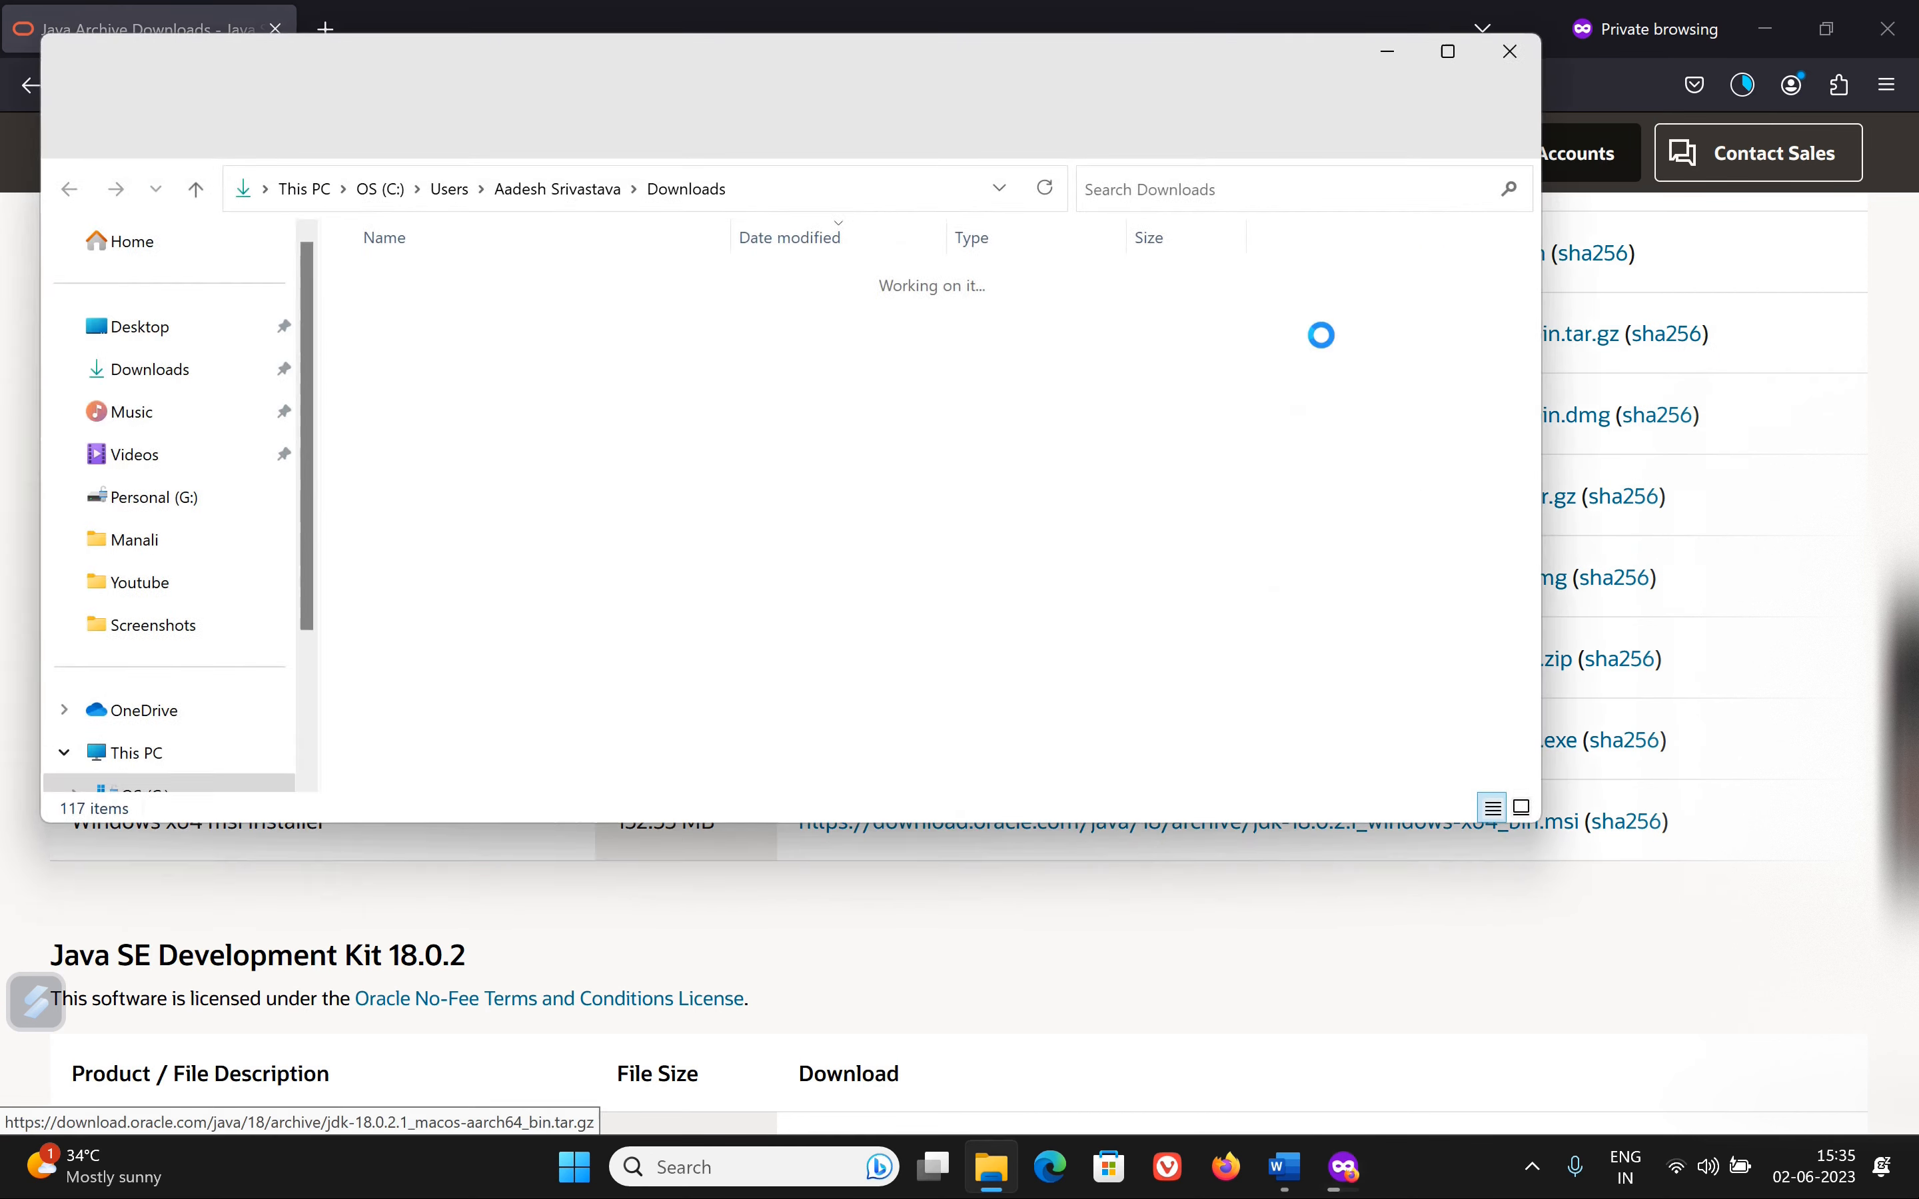
{"action": "right_click", "coordinate": [421, 392]}
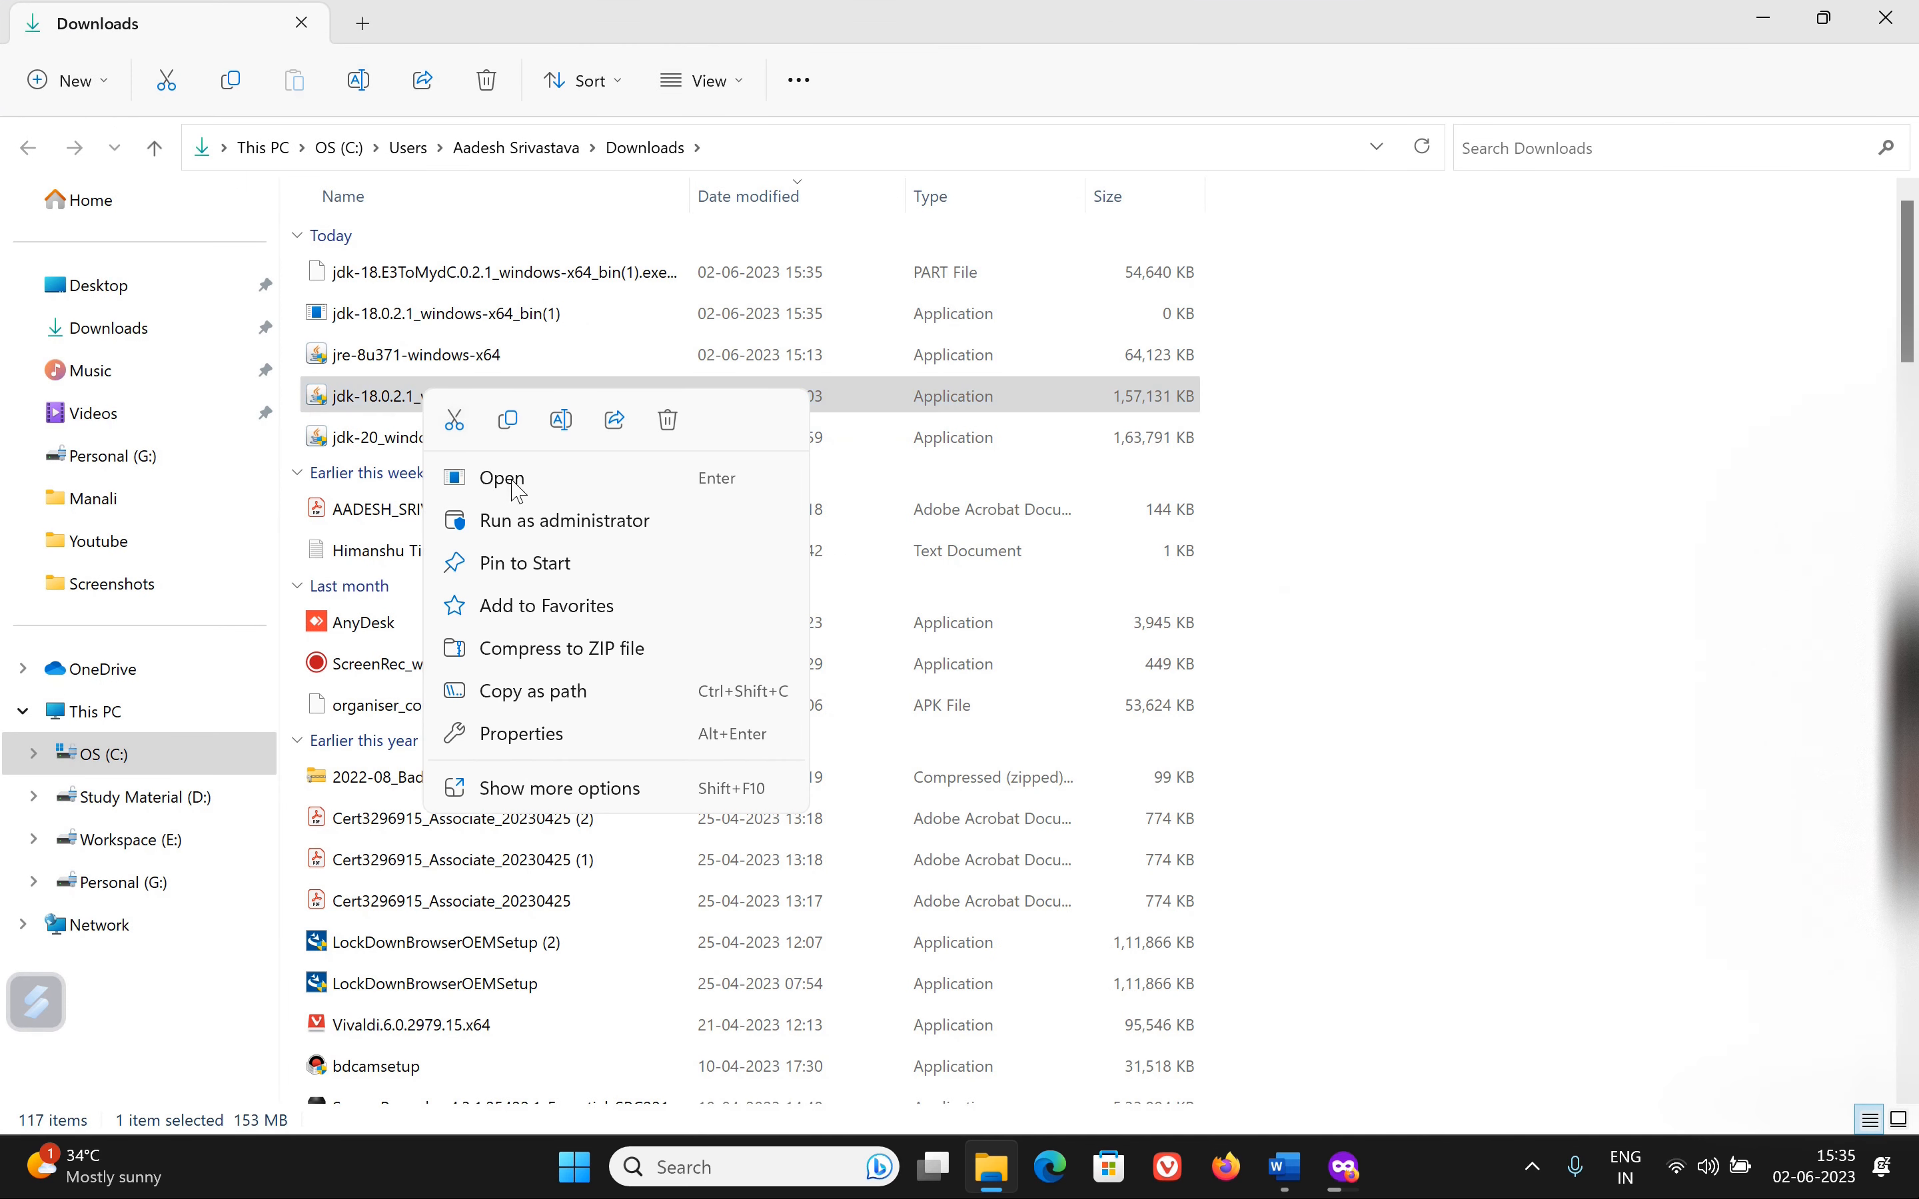
{"action": "left_click", "coordinate": [522, 521]}
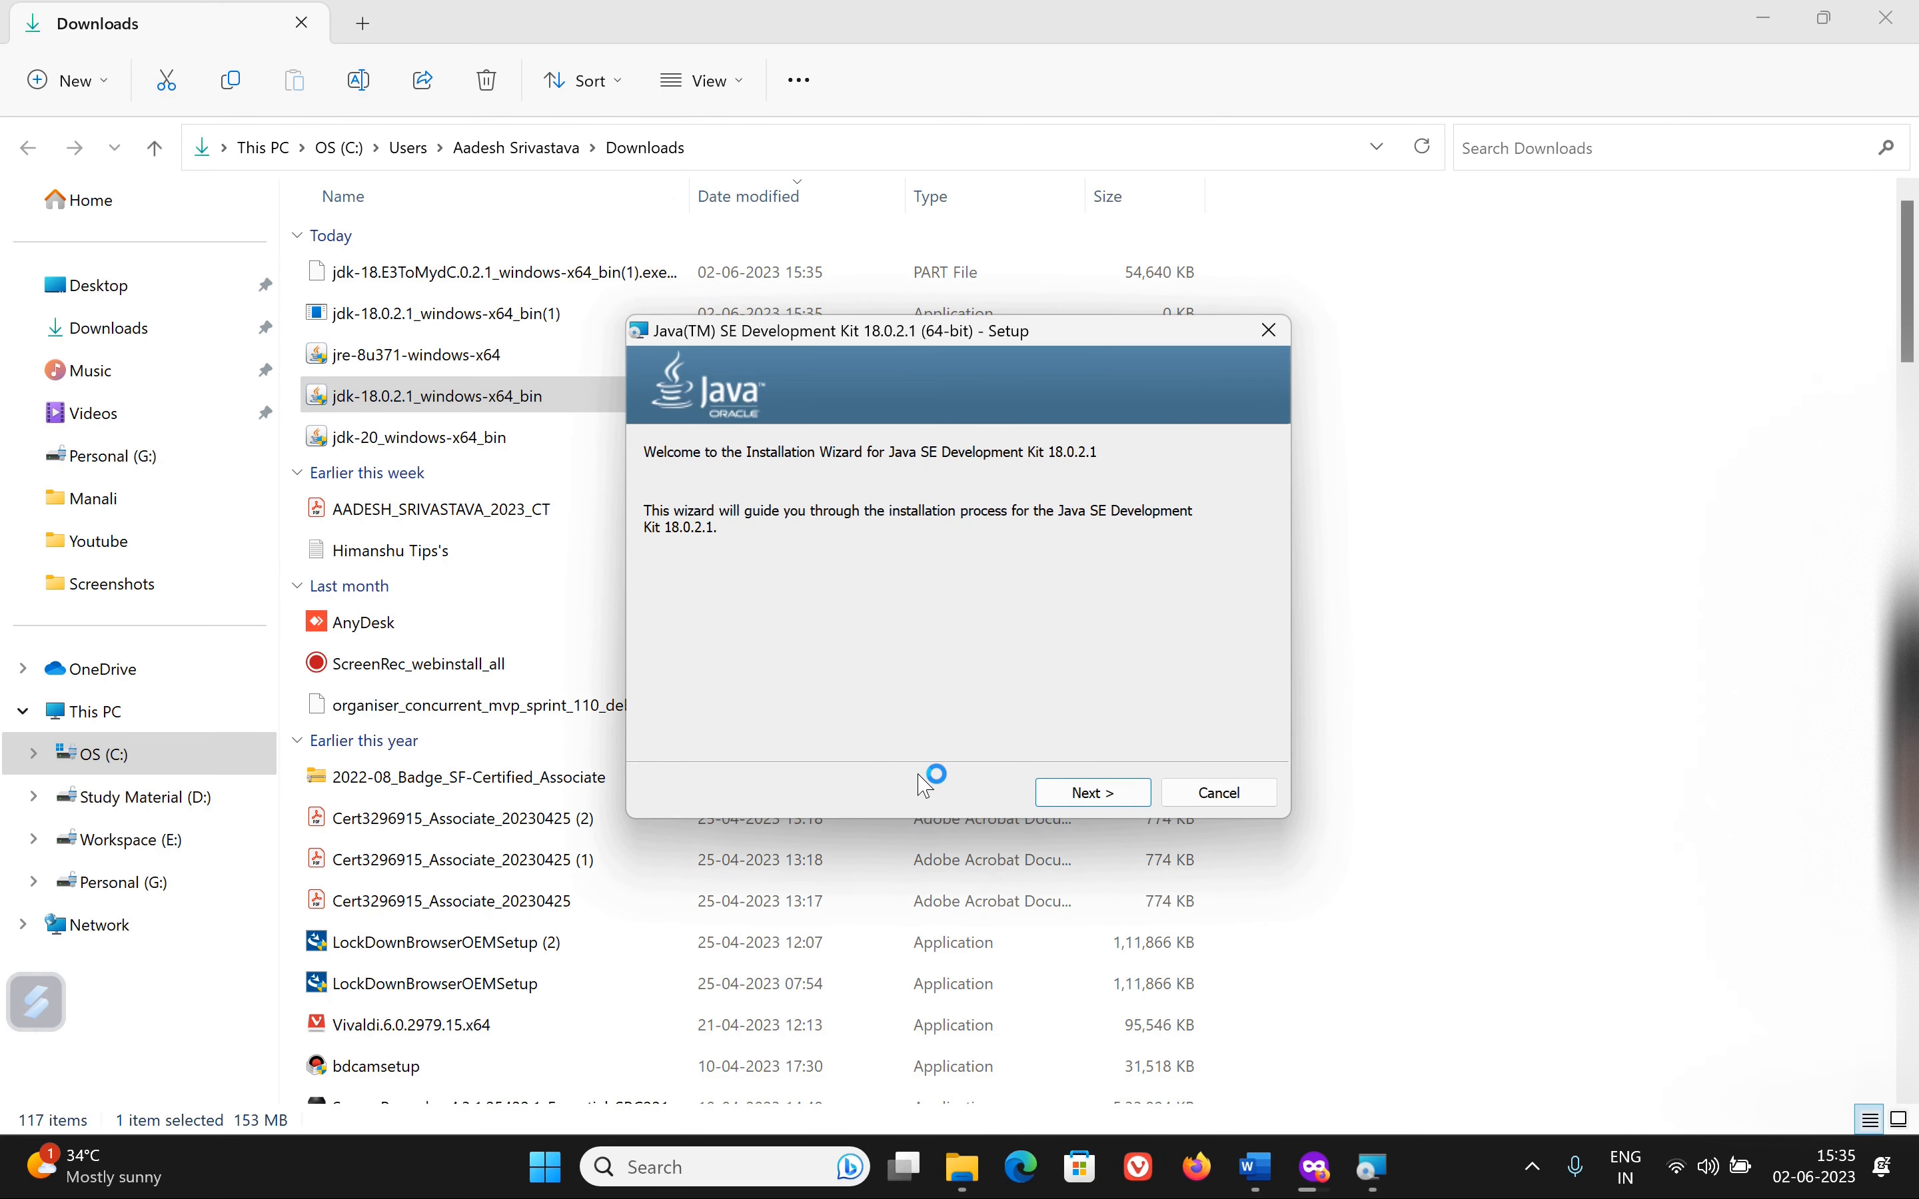
Step: Install Java SE Development Kit 18.0.2.1 to C:\Program Files\Java\jdk-18.0.2.1\ and close the setup wizard
{"action": "left_click", "coordinate": [1108, 796]}
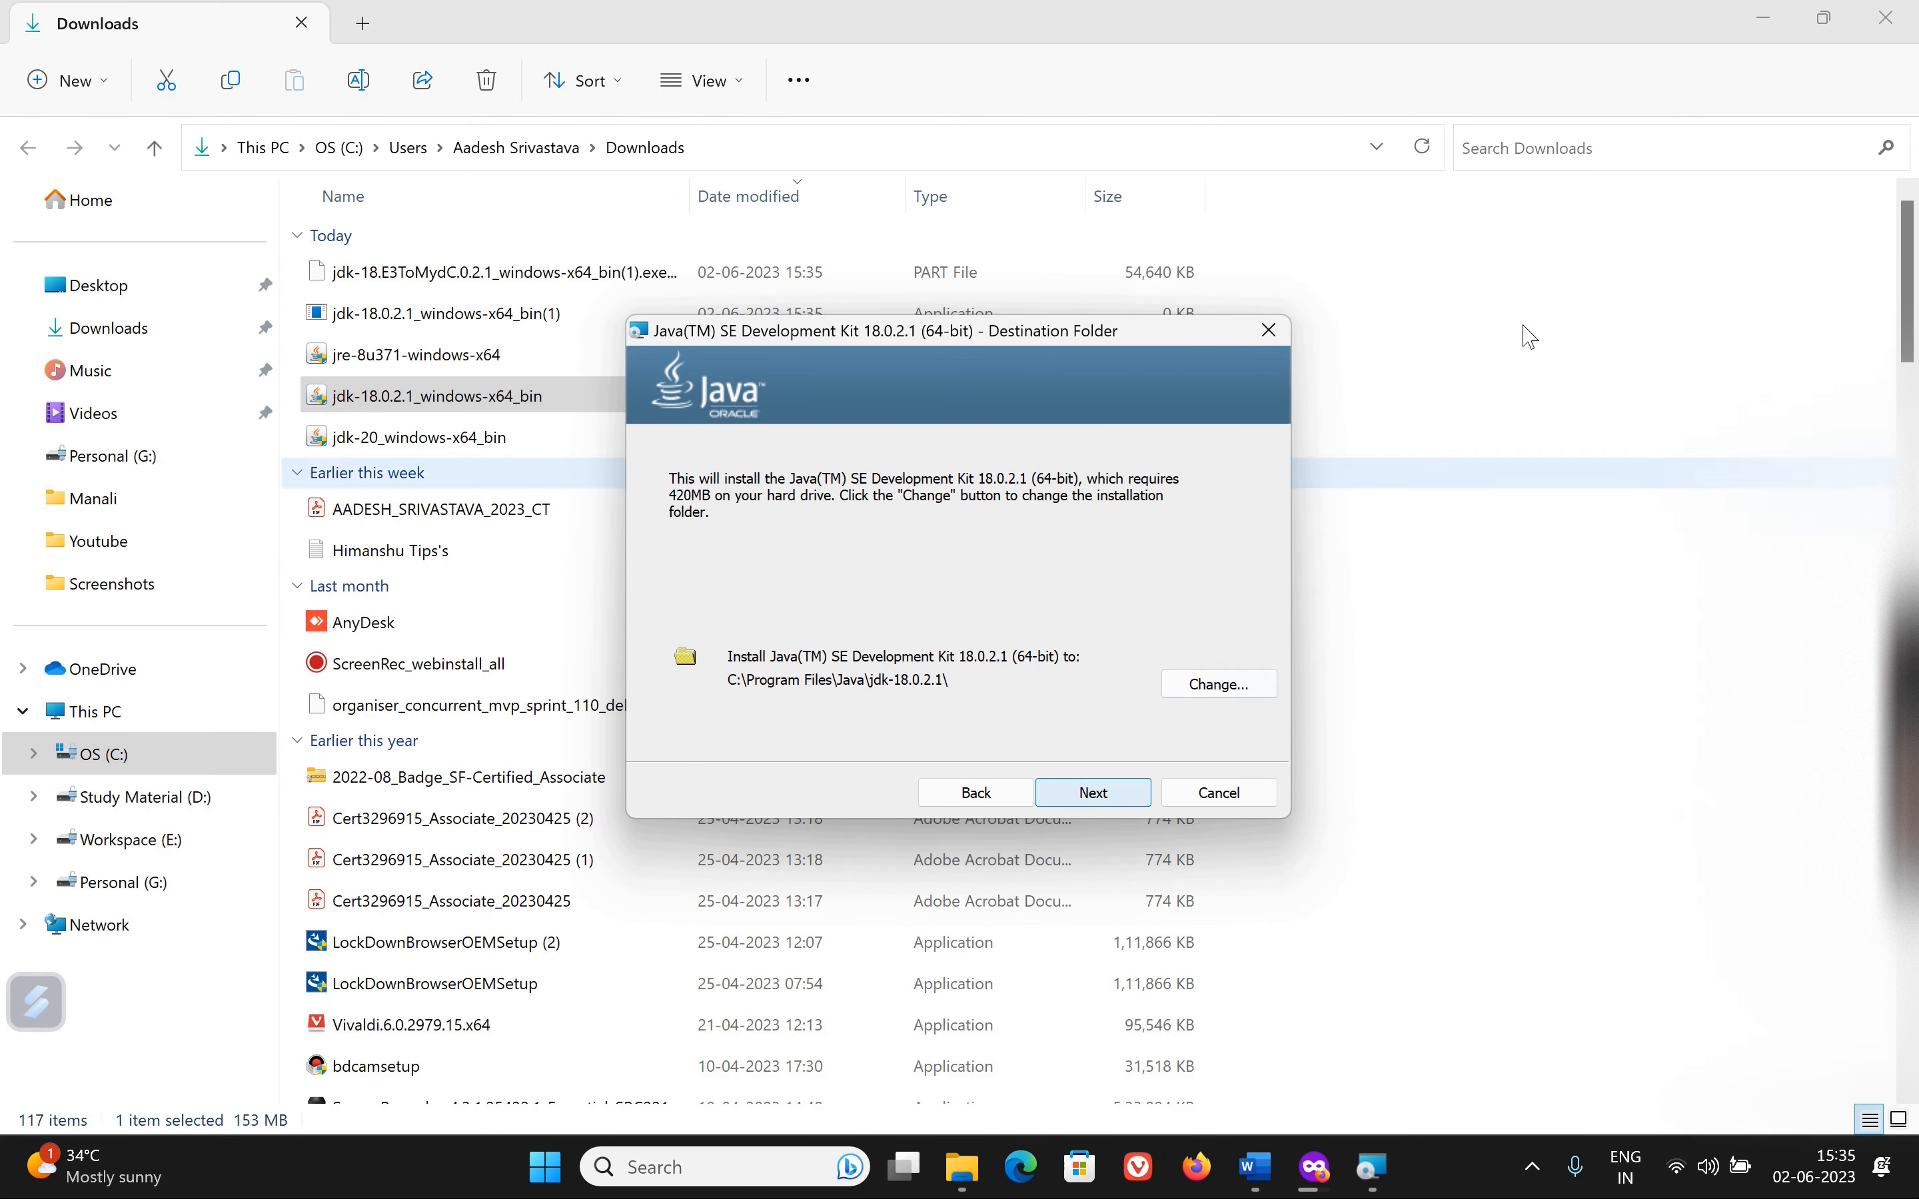
{"action": "left_click", "coordinate": [1758, 16]}
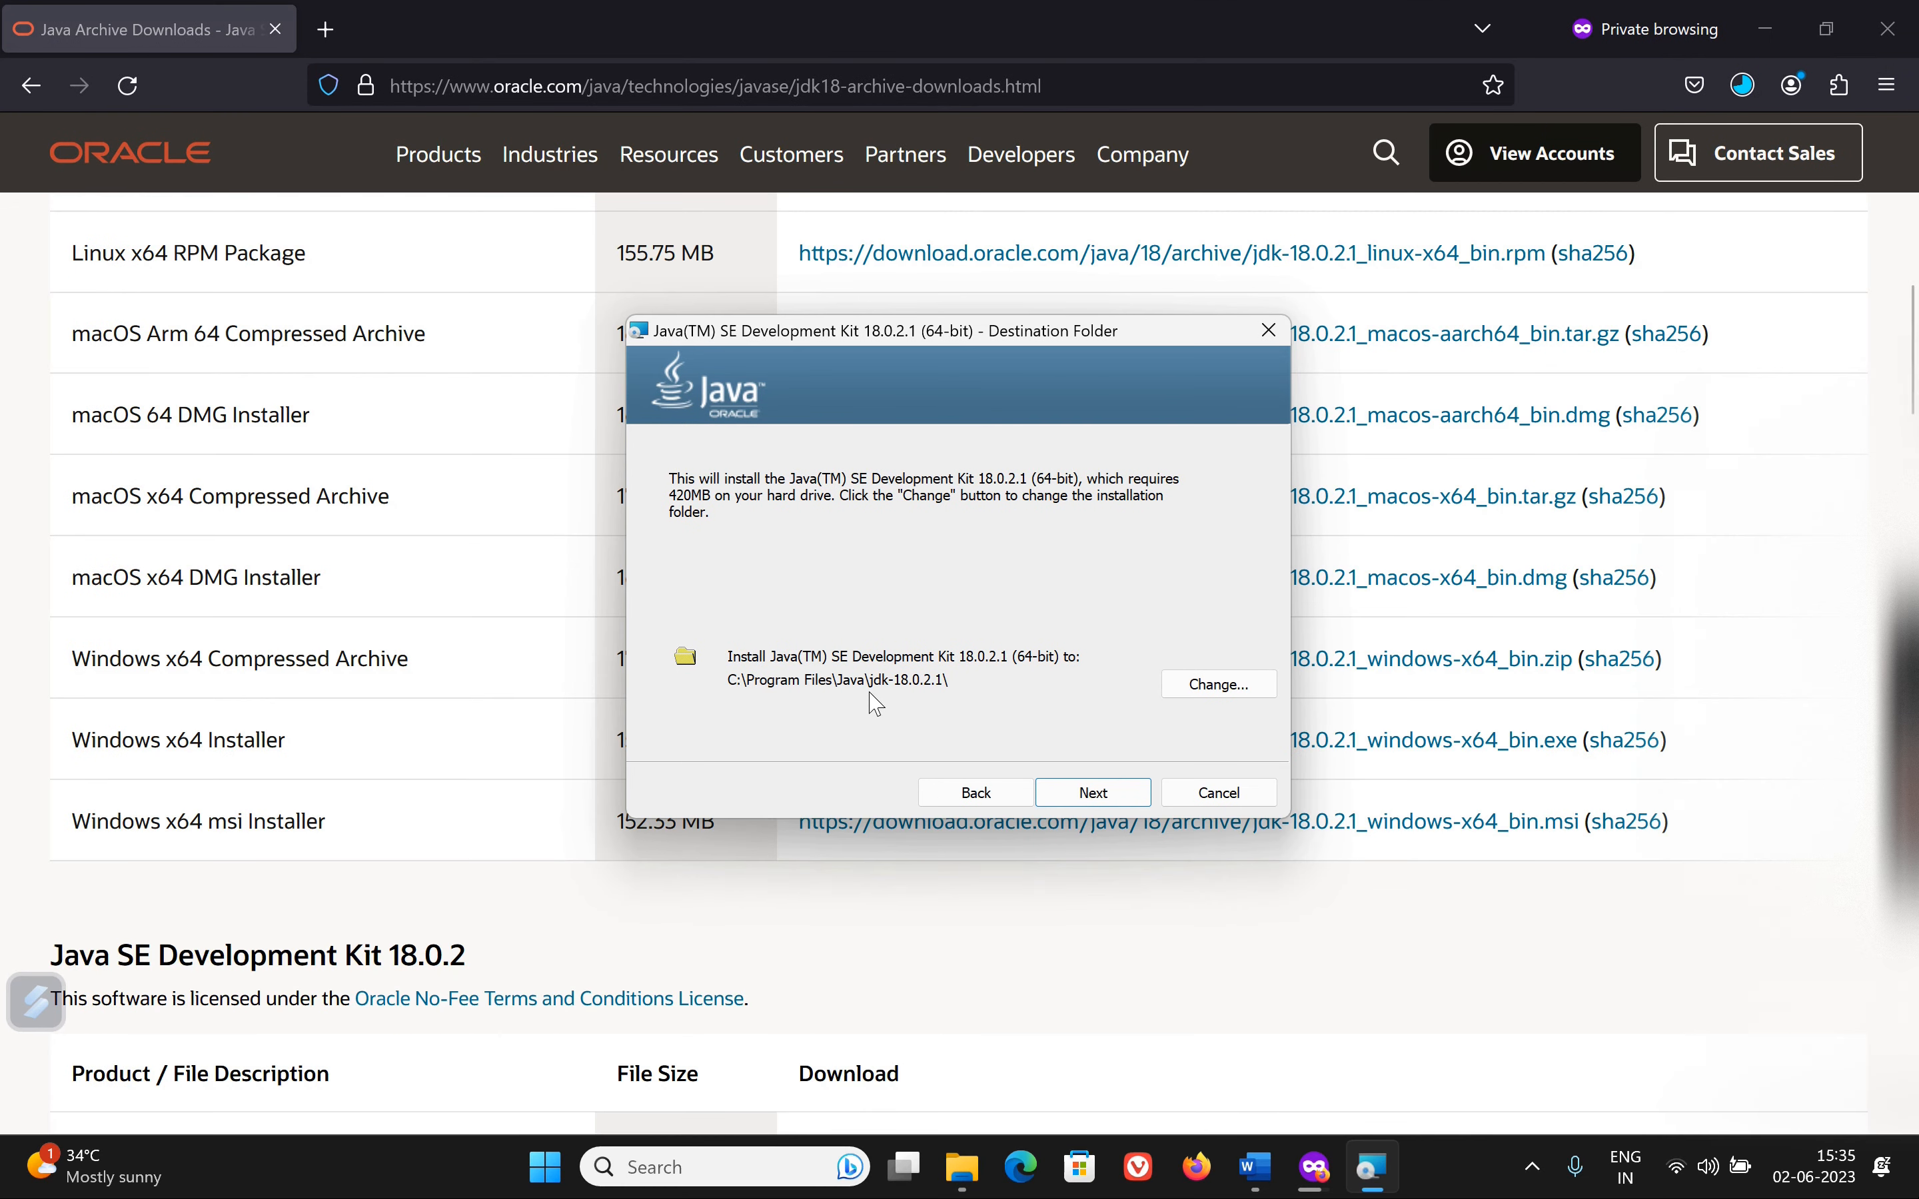
{"action": "left_click", "coordinate": [1080, 793]}
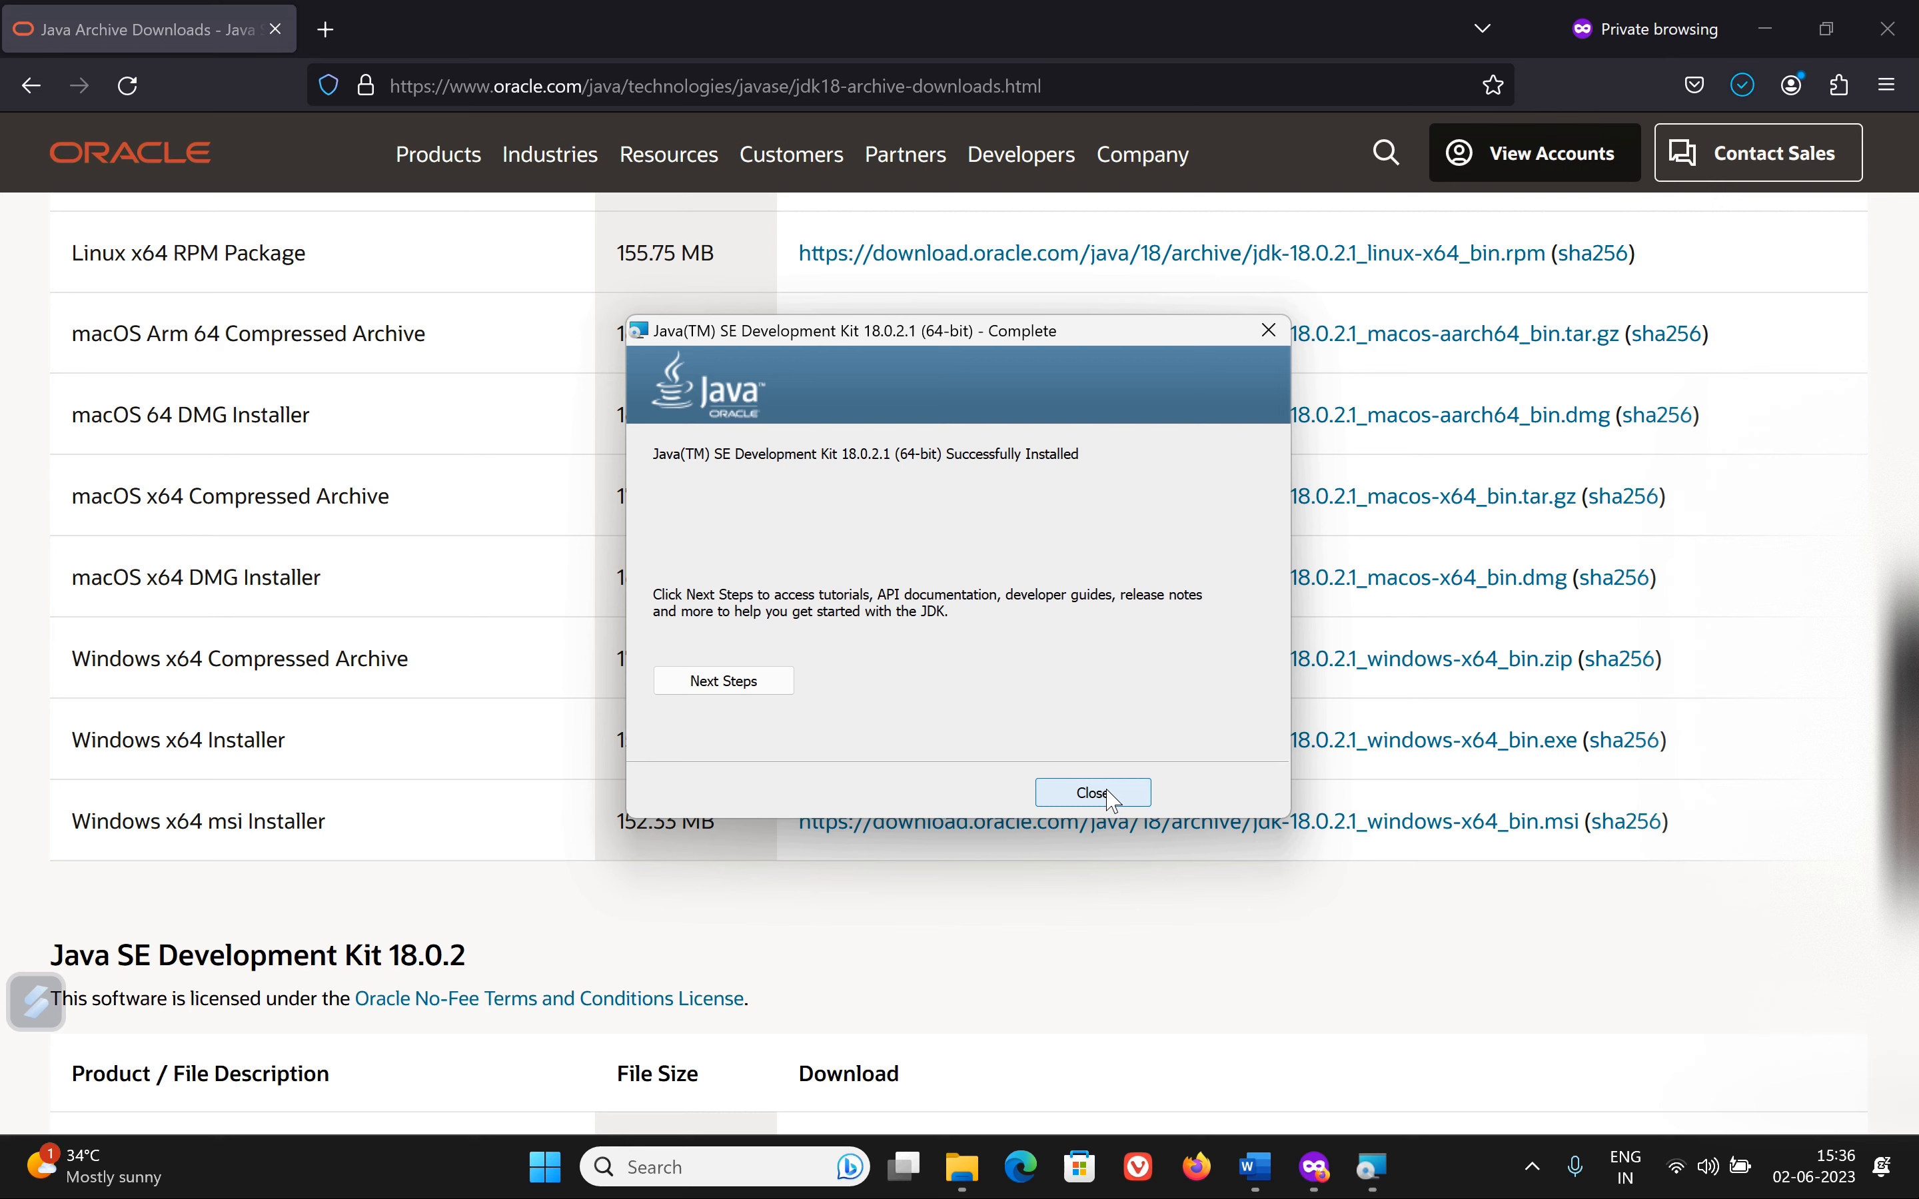
{"action": "left_click", "coordinate": [1094, 793]}
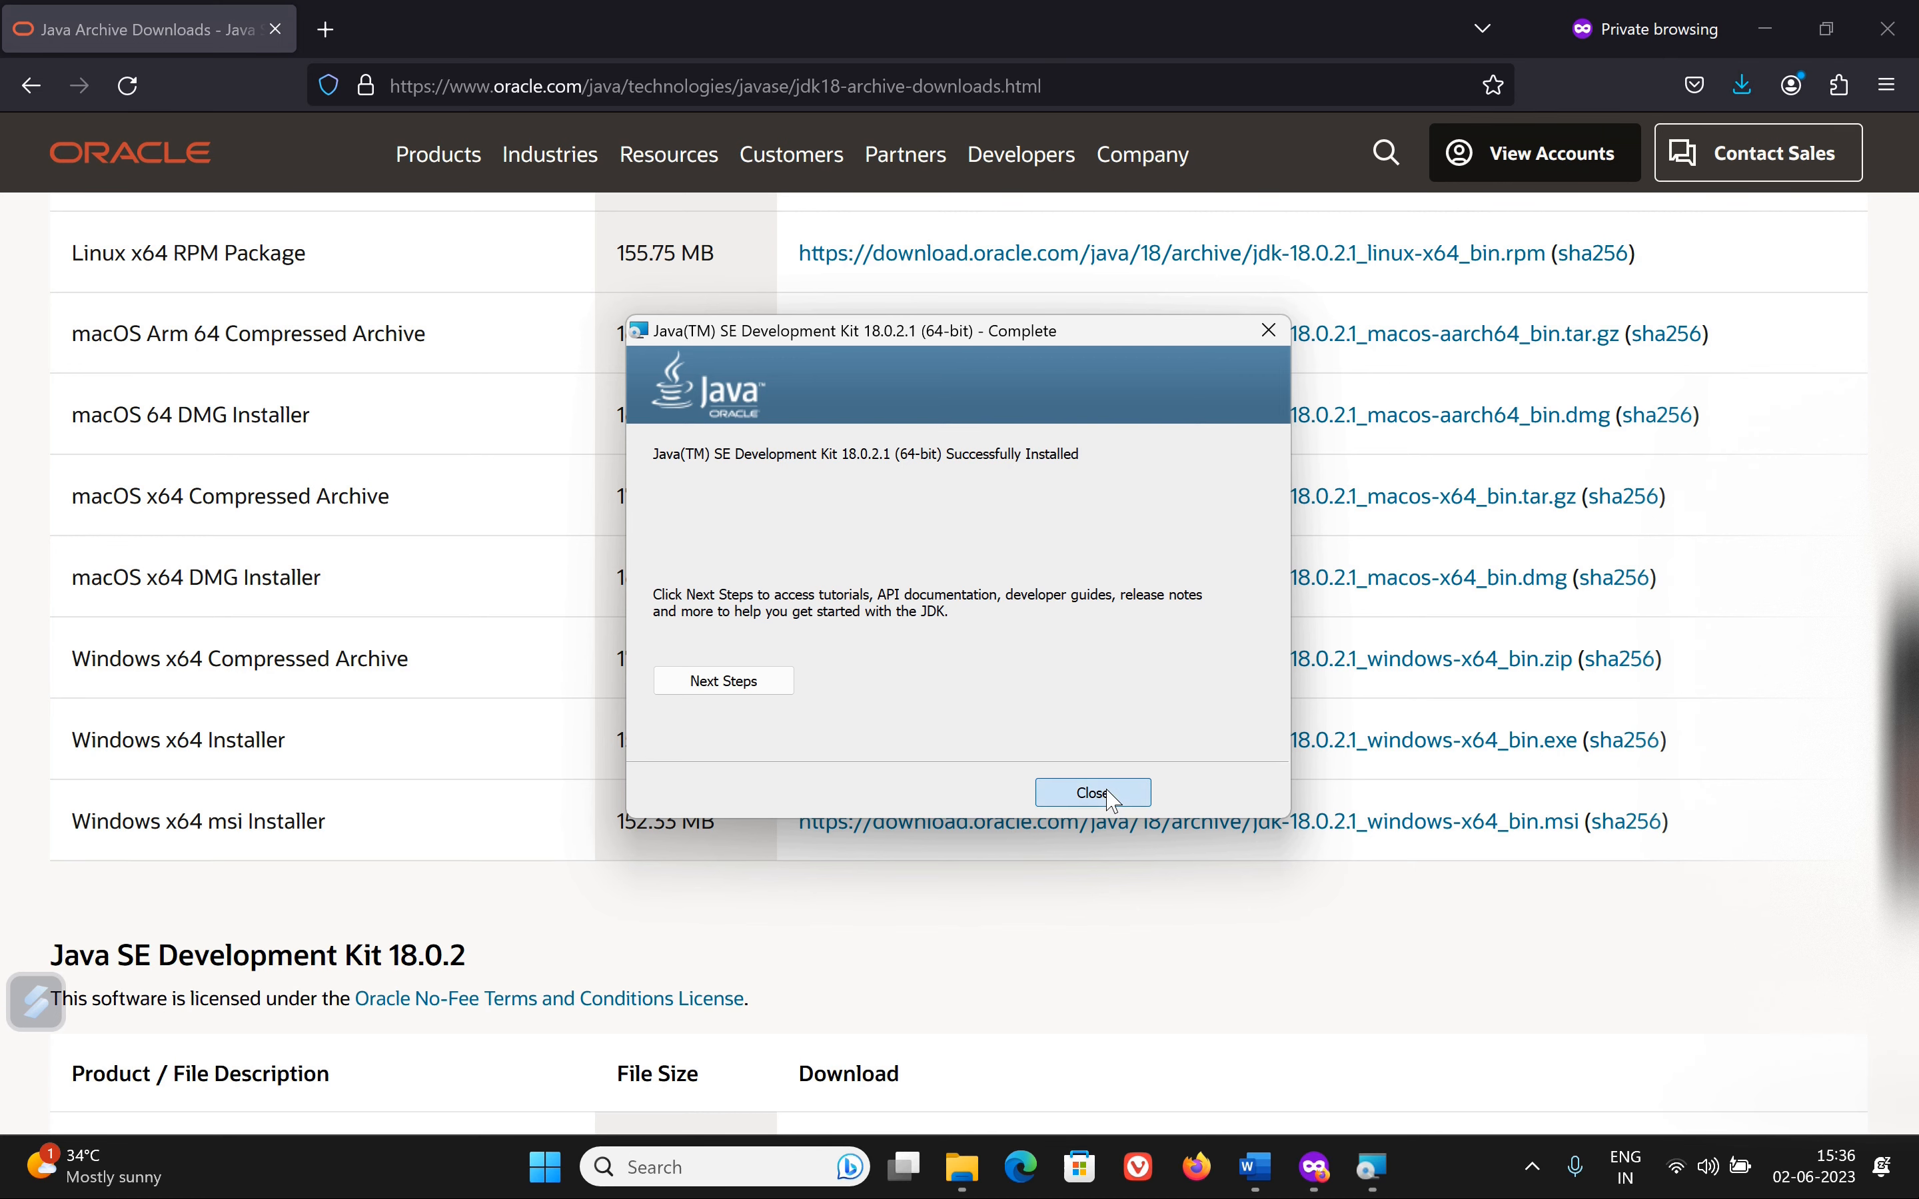
Step: Switch to File Explorer and open the Java folder inside Program Files on the C: drive
{"action": "scroll", "coordinate": [865, 611], "scroll_direction": "up", "scroll_amount": 10}
{"action": "scroll", "coordinate": [865, 600], "scroll_direction": "up", "scroll_amount": 3}
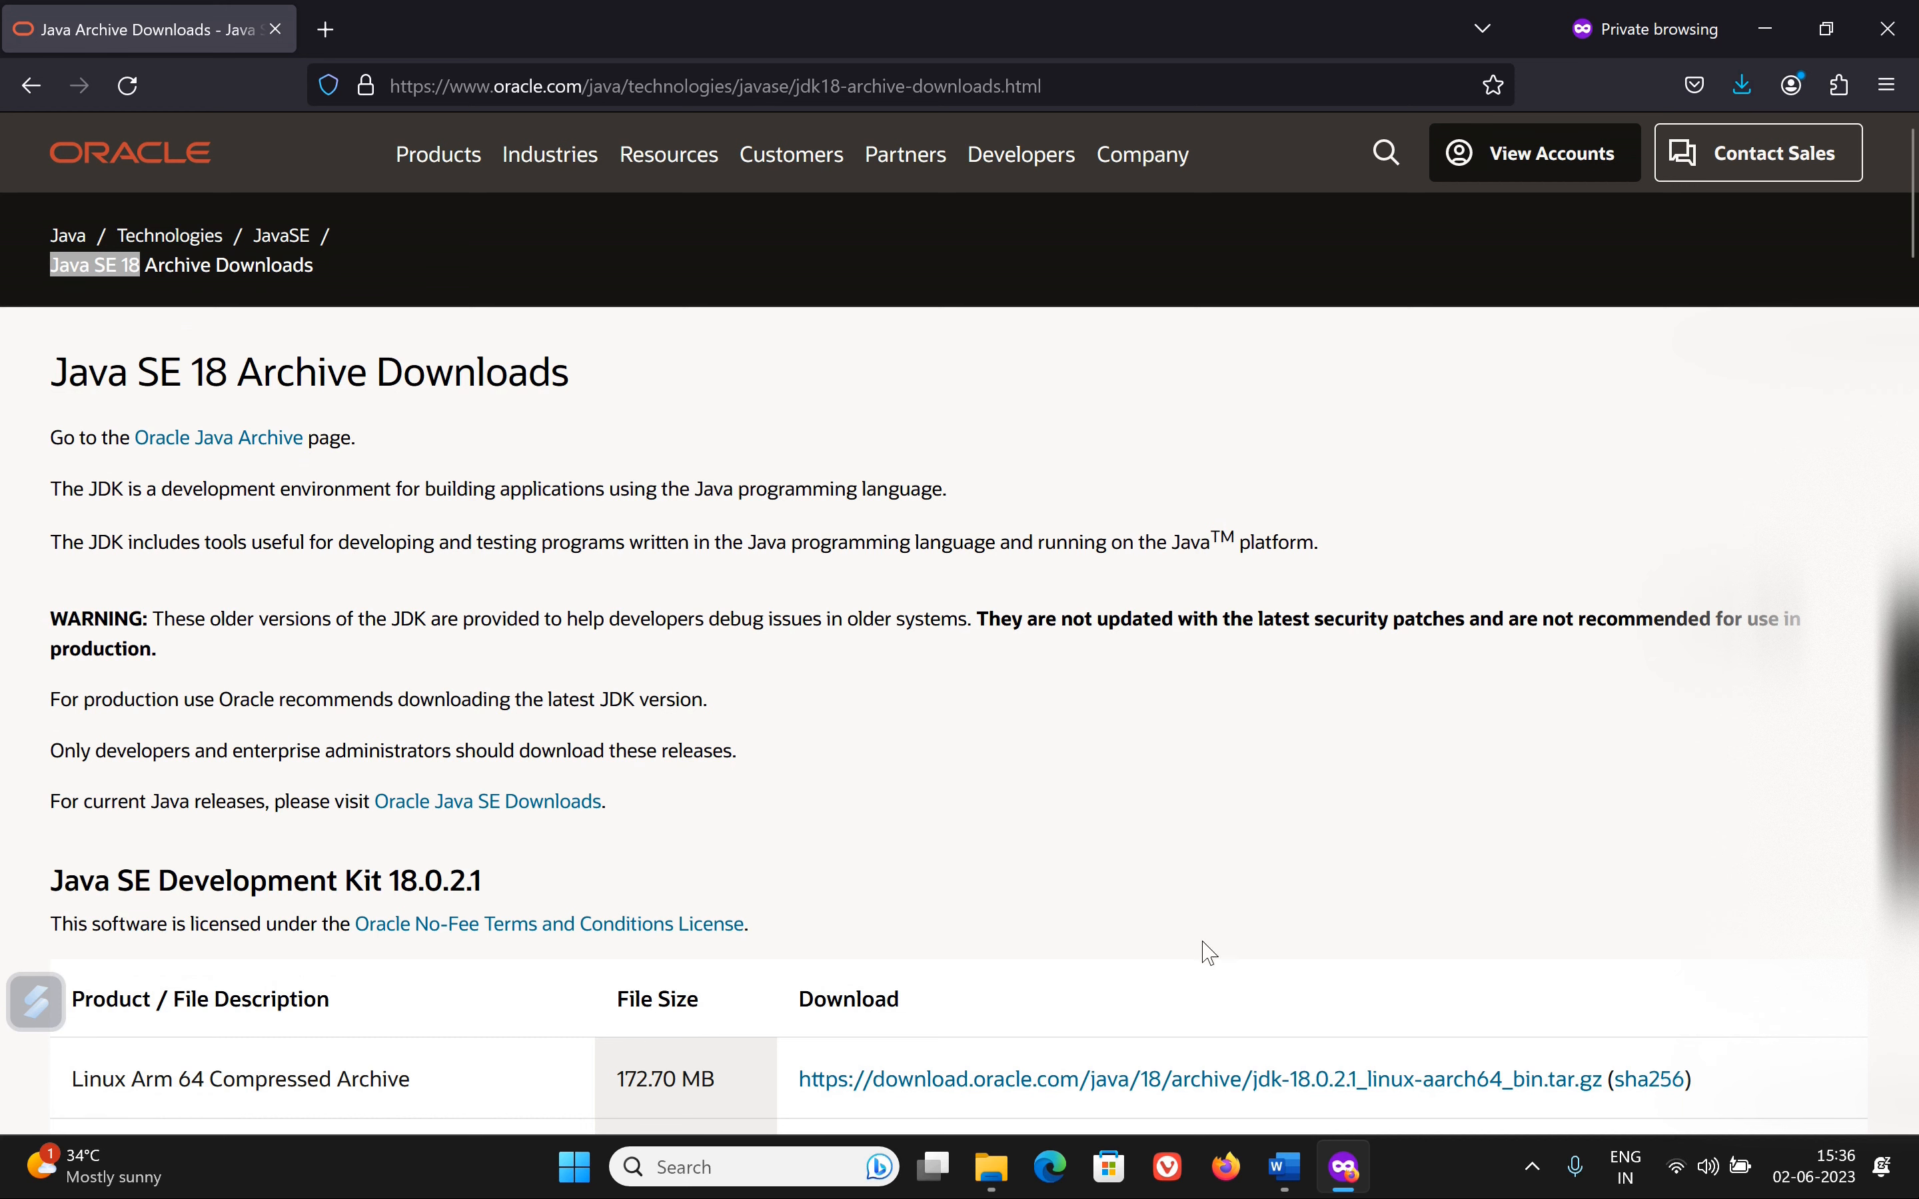
{"action": "mouse_move", "coordinate": [998, 1175]}
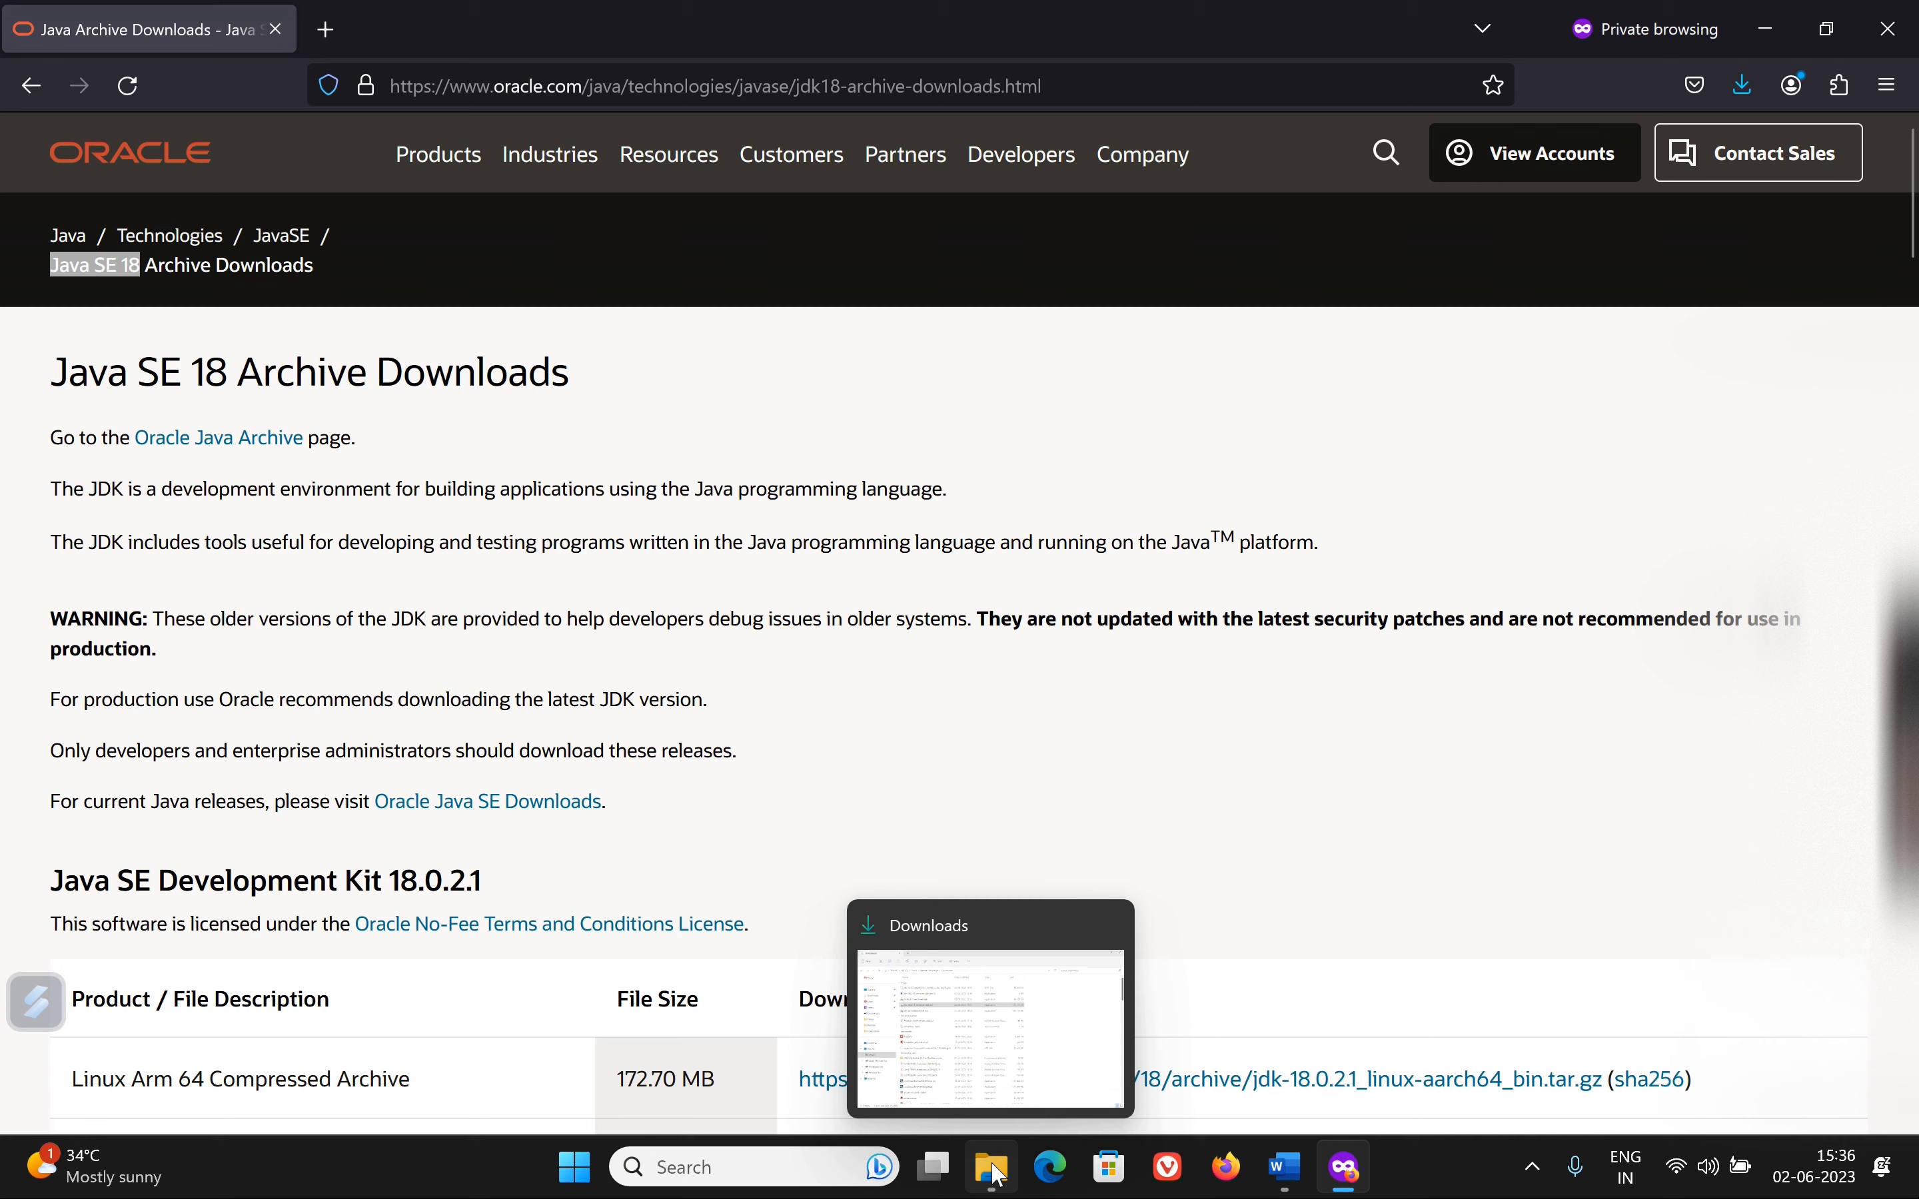
{"action": "left_click", "coordinate": [993, 1180]}
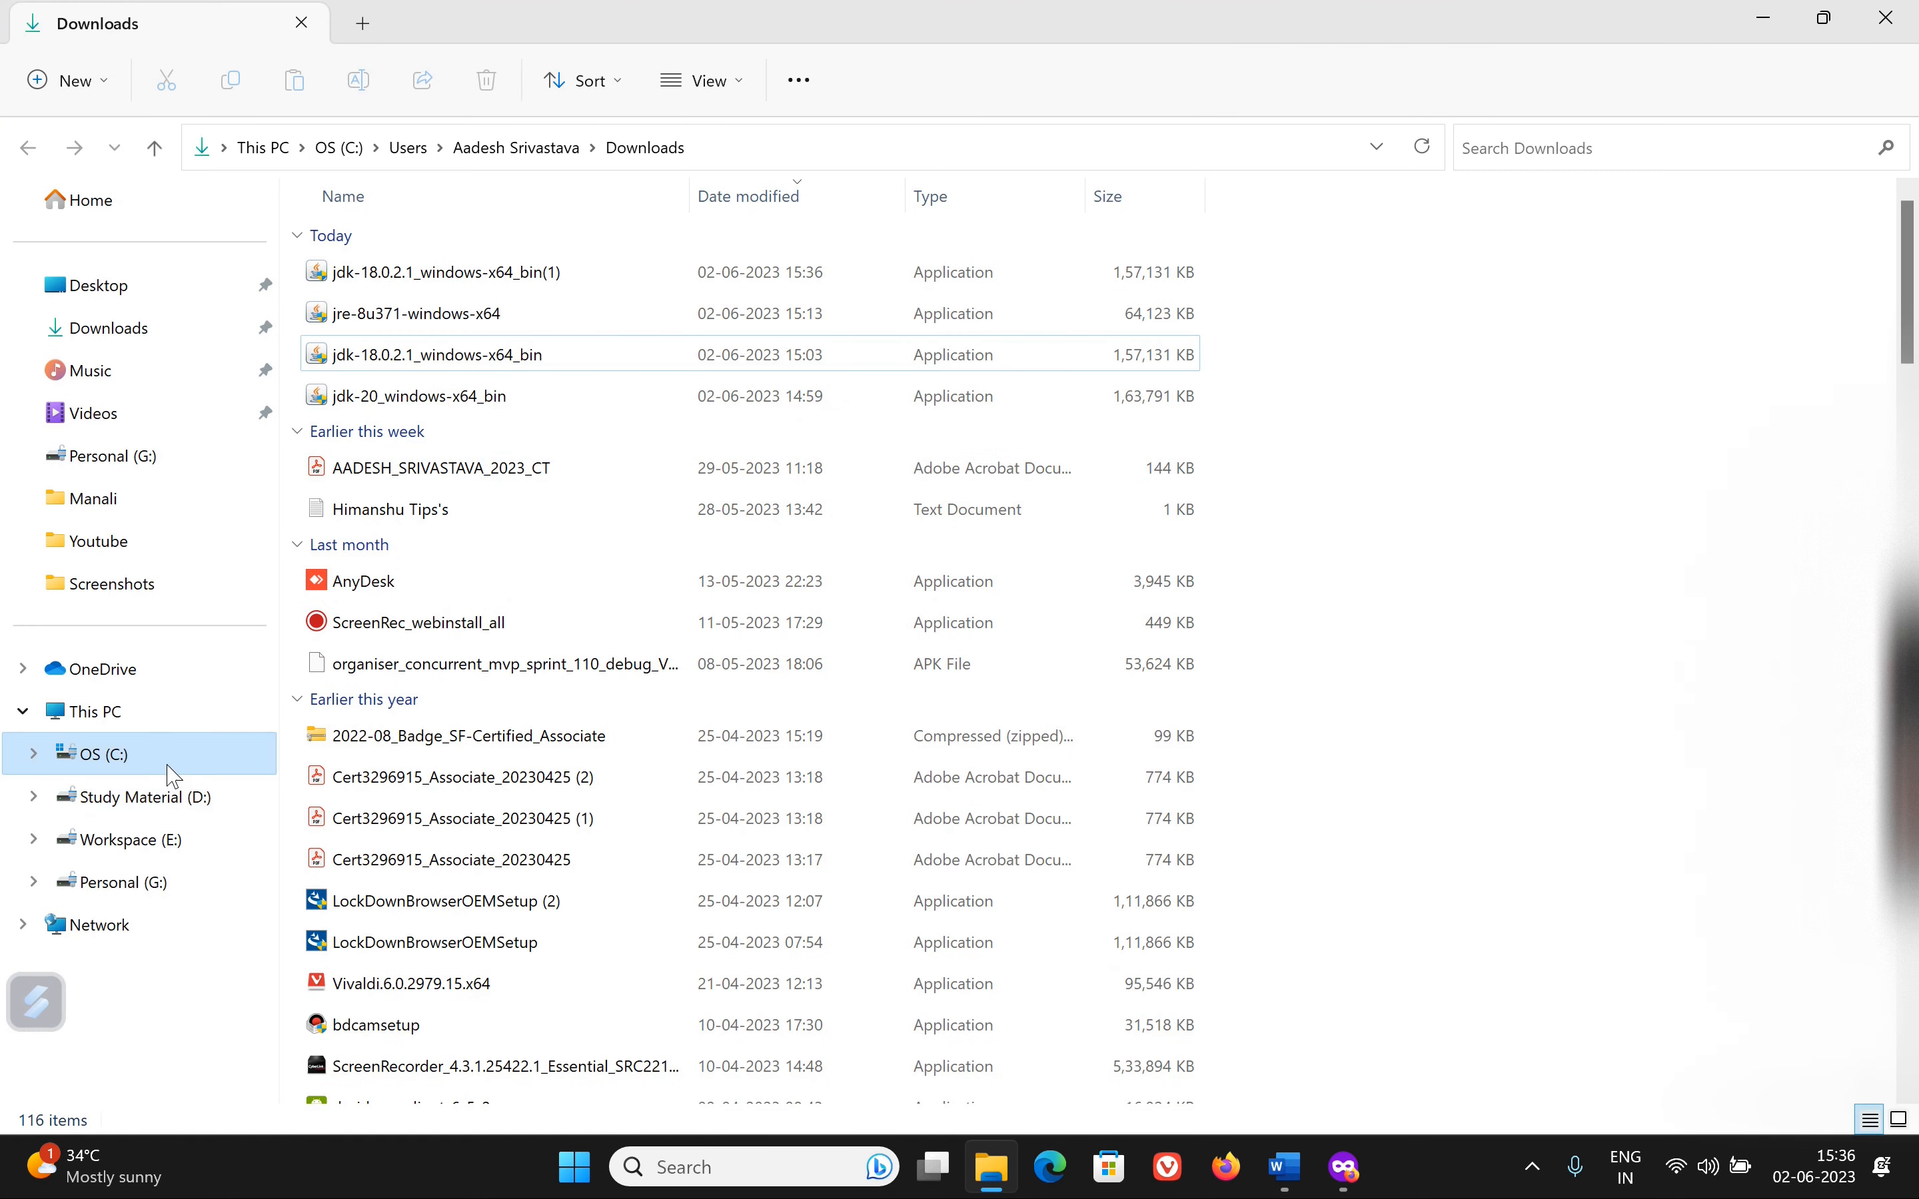
{"action": "left_click", "coordinate": [142, 753]}
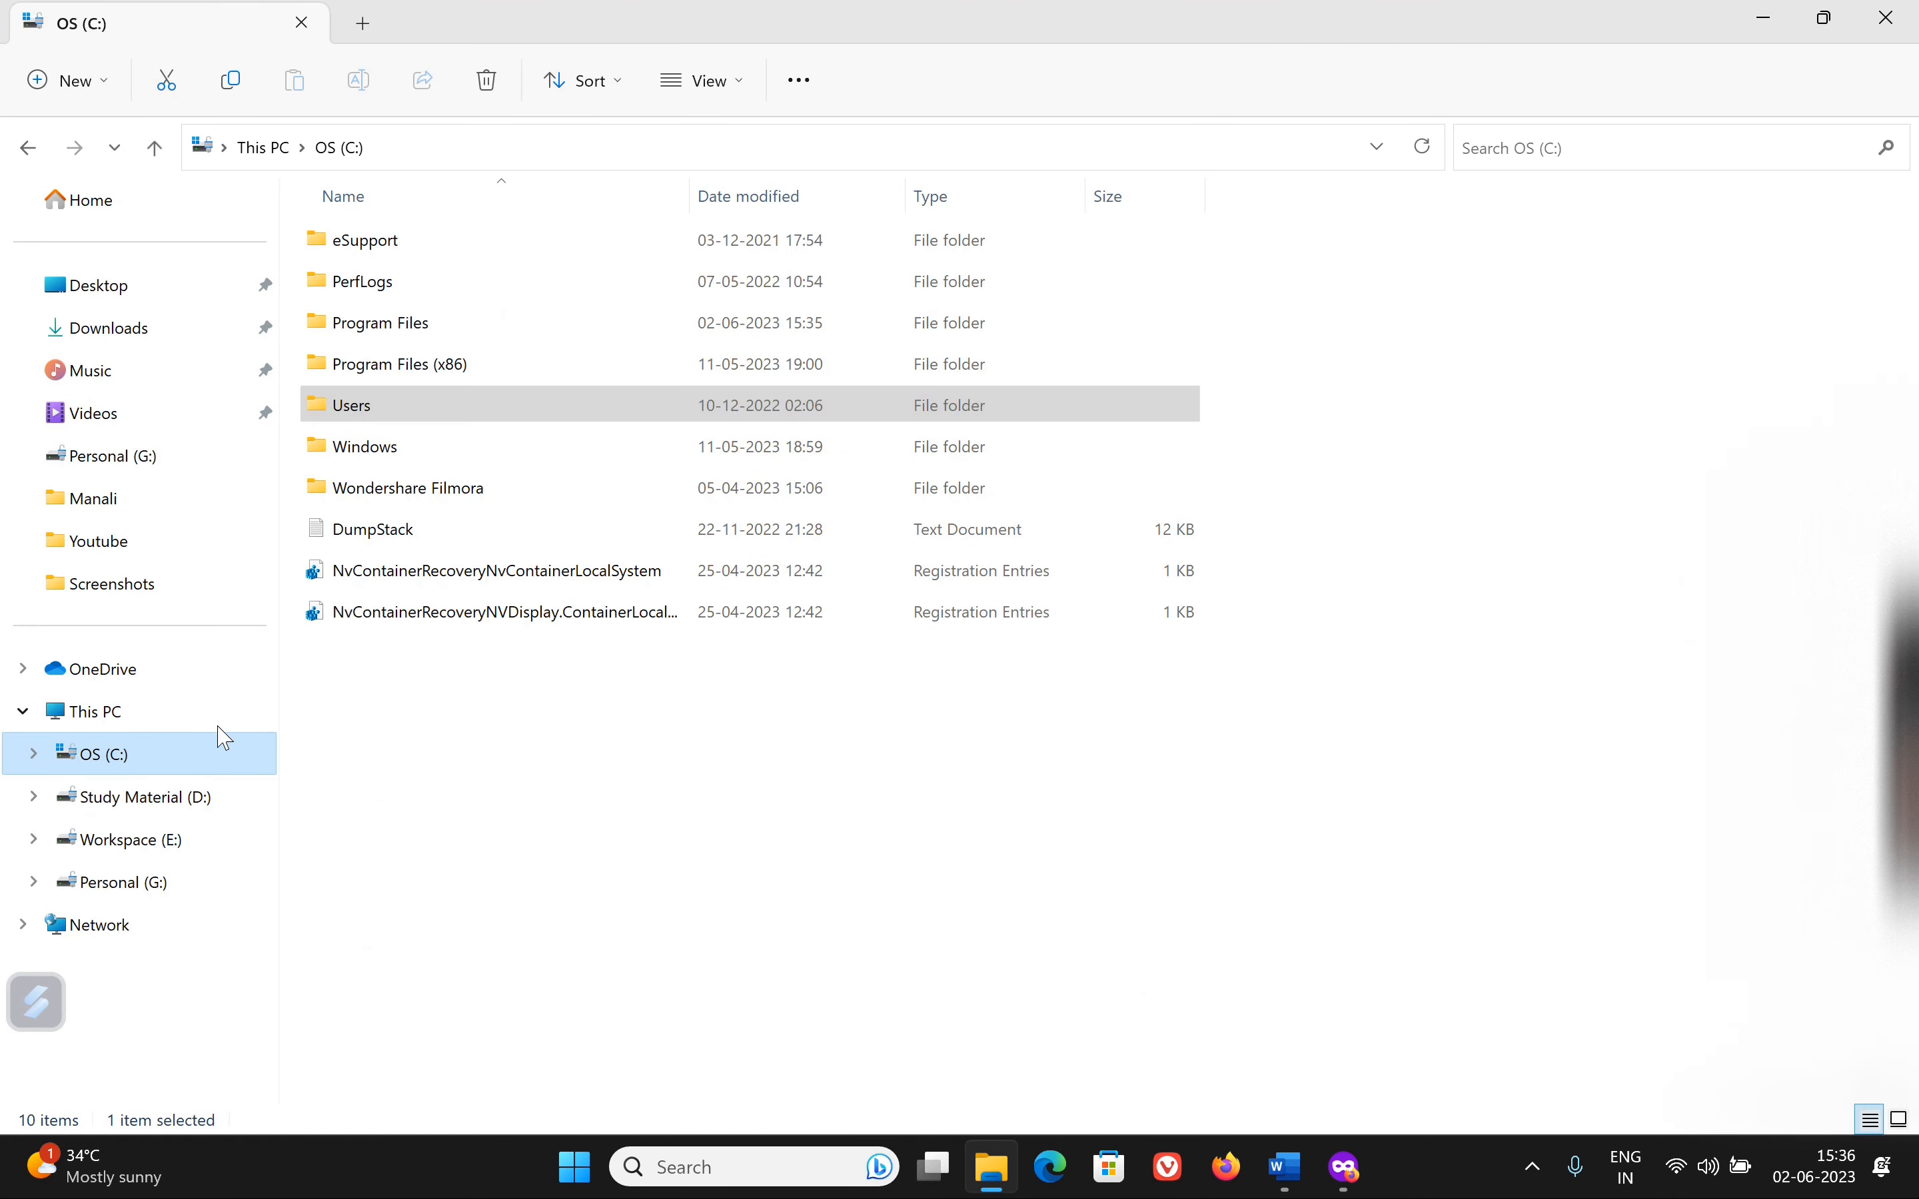
{"action": "double_click", "coordinate": [466, 324]}
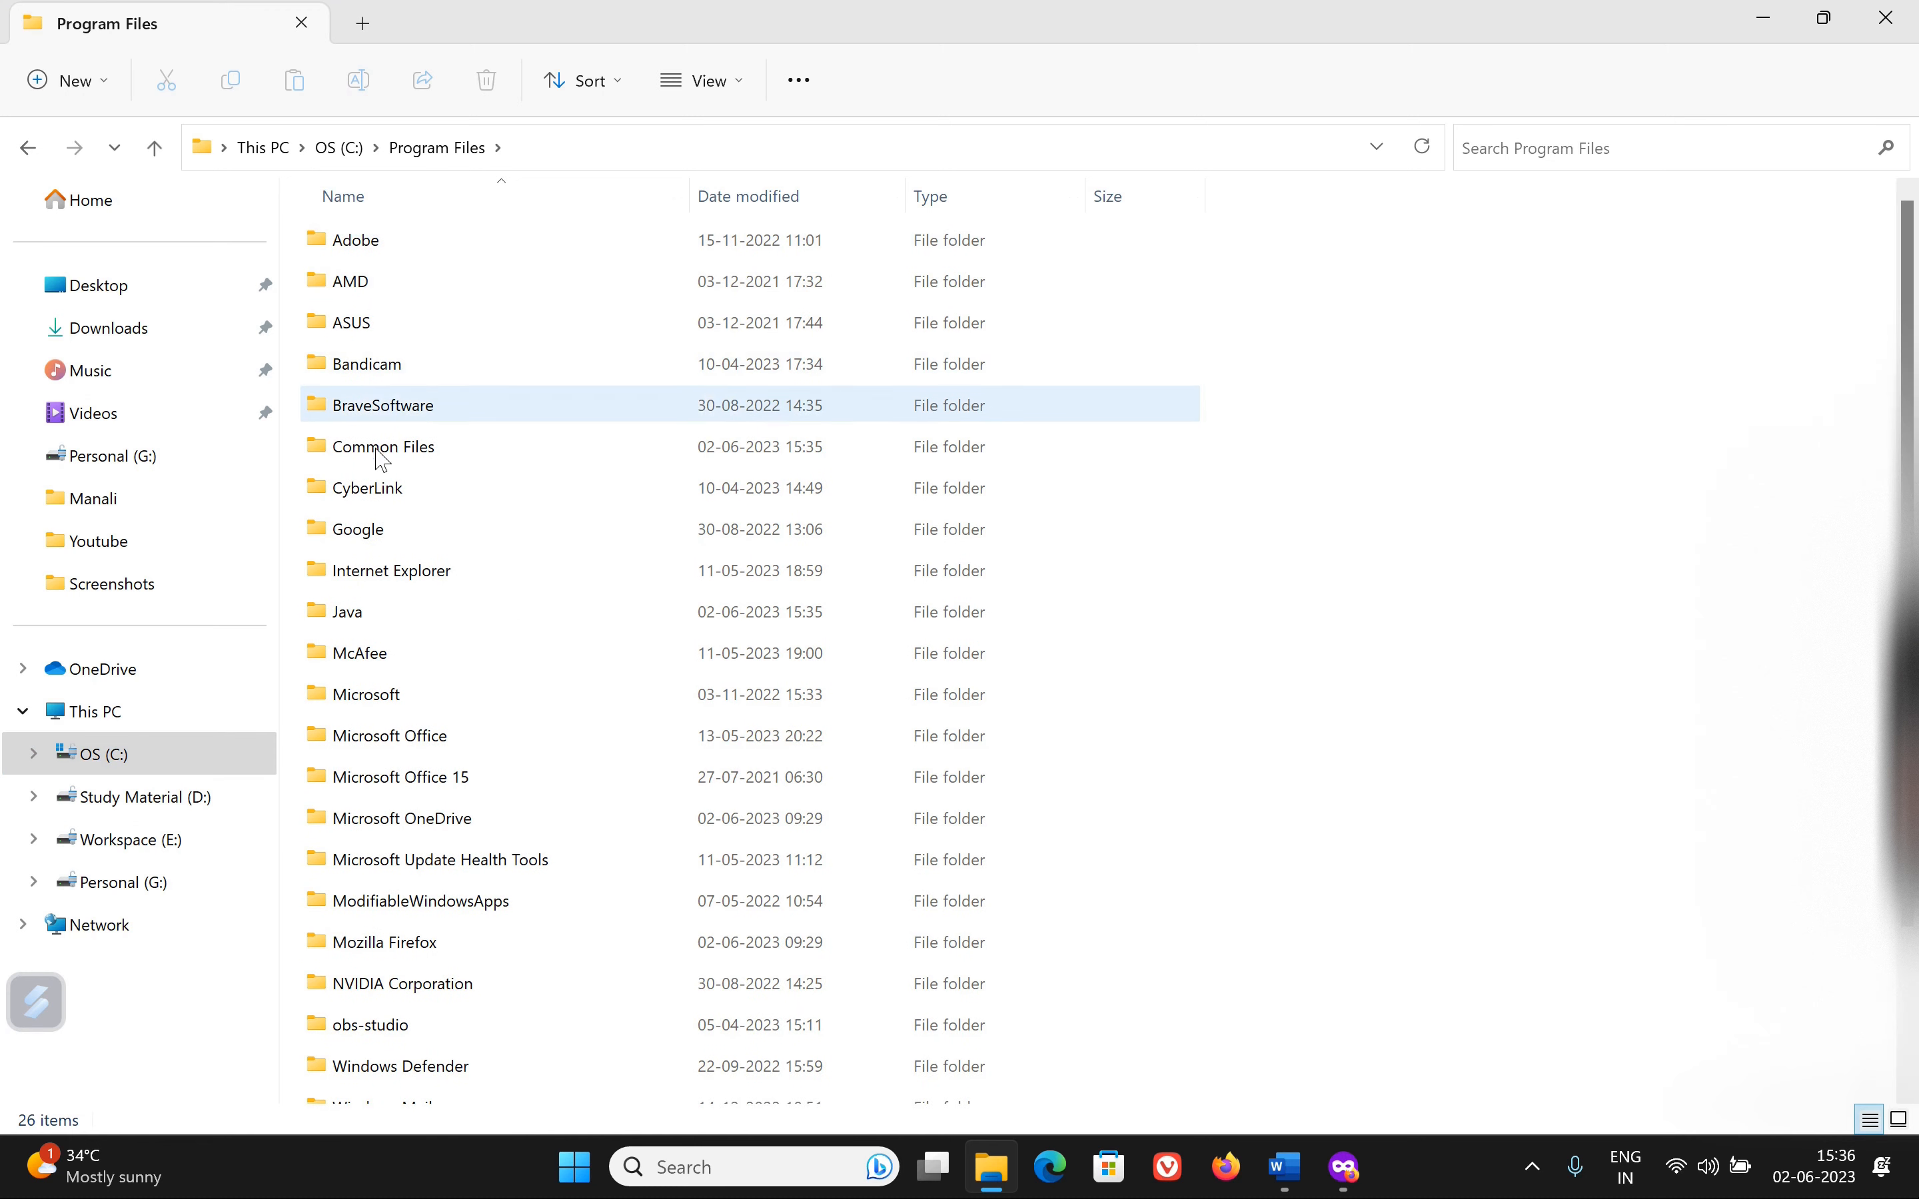
{"action": "mouse_move", "coordinate": [429, 623]}
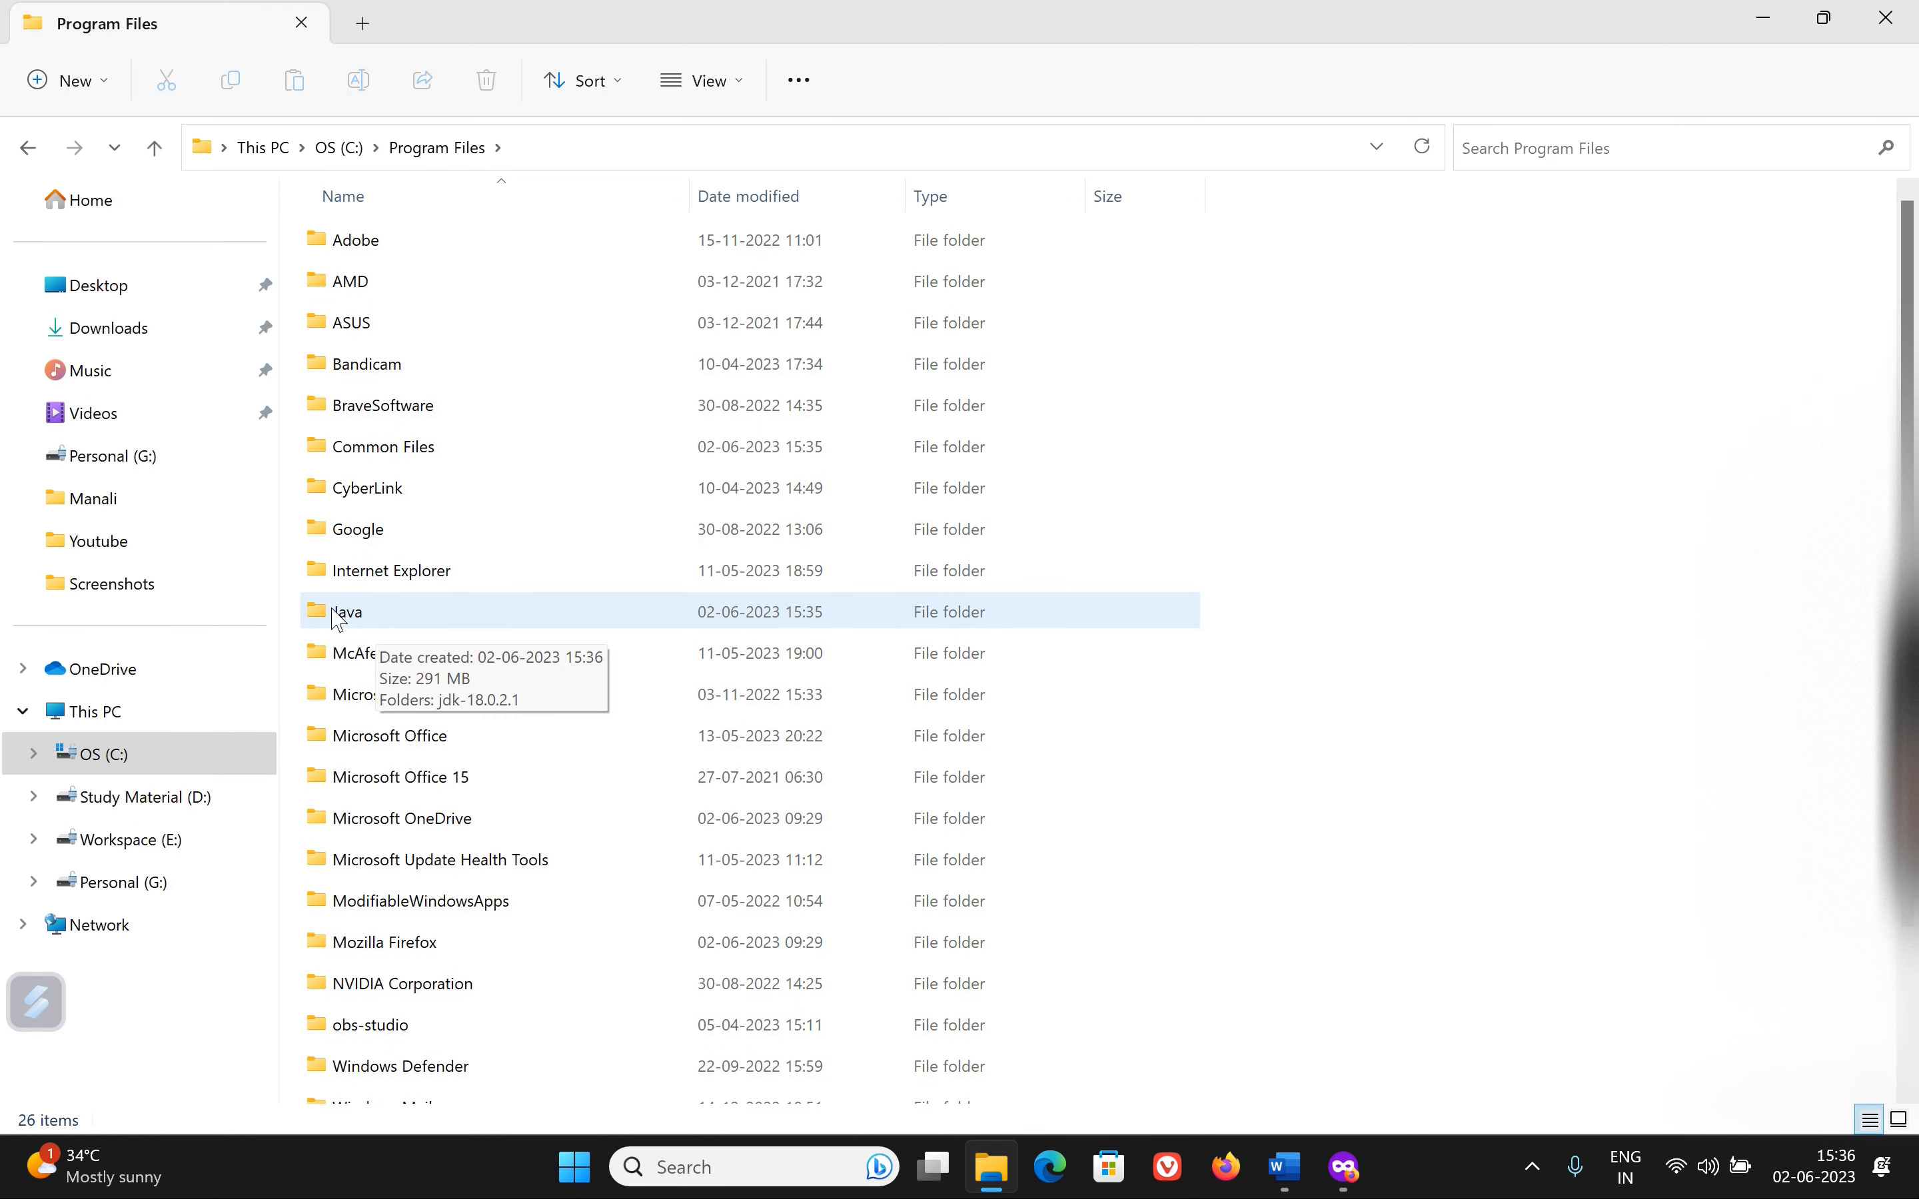
{"action": "double_click", "coordinate": [346, 616]}
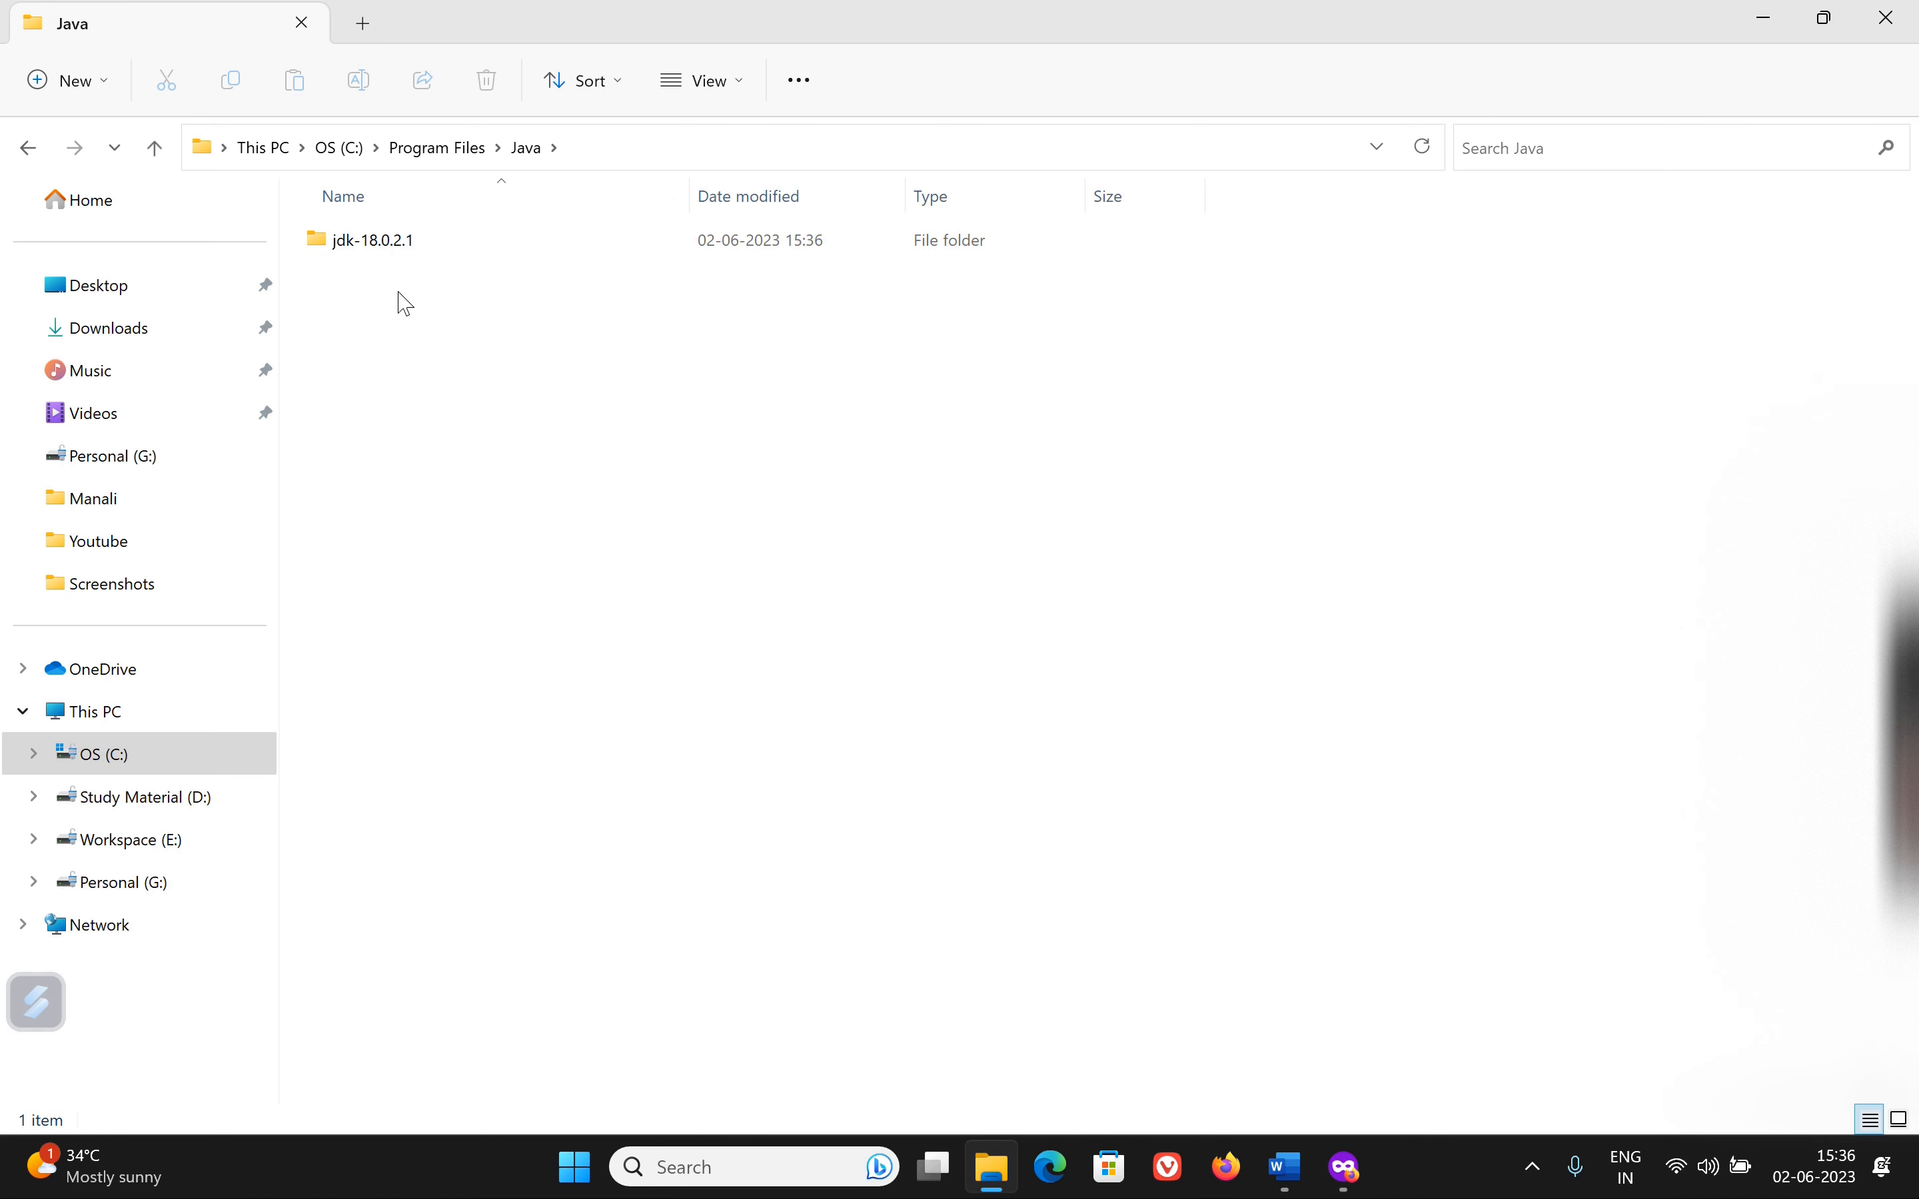
Step: Inspect the contents of the jdk-18.0.2.1 folder and return to the Java folder
{"action": "double_click", "coordinate": [364, 246]}
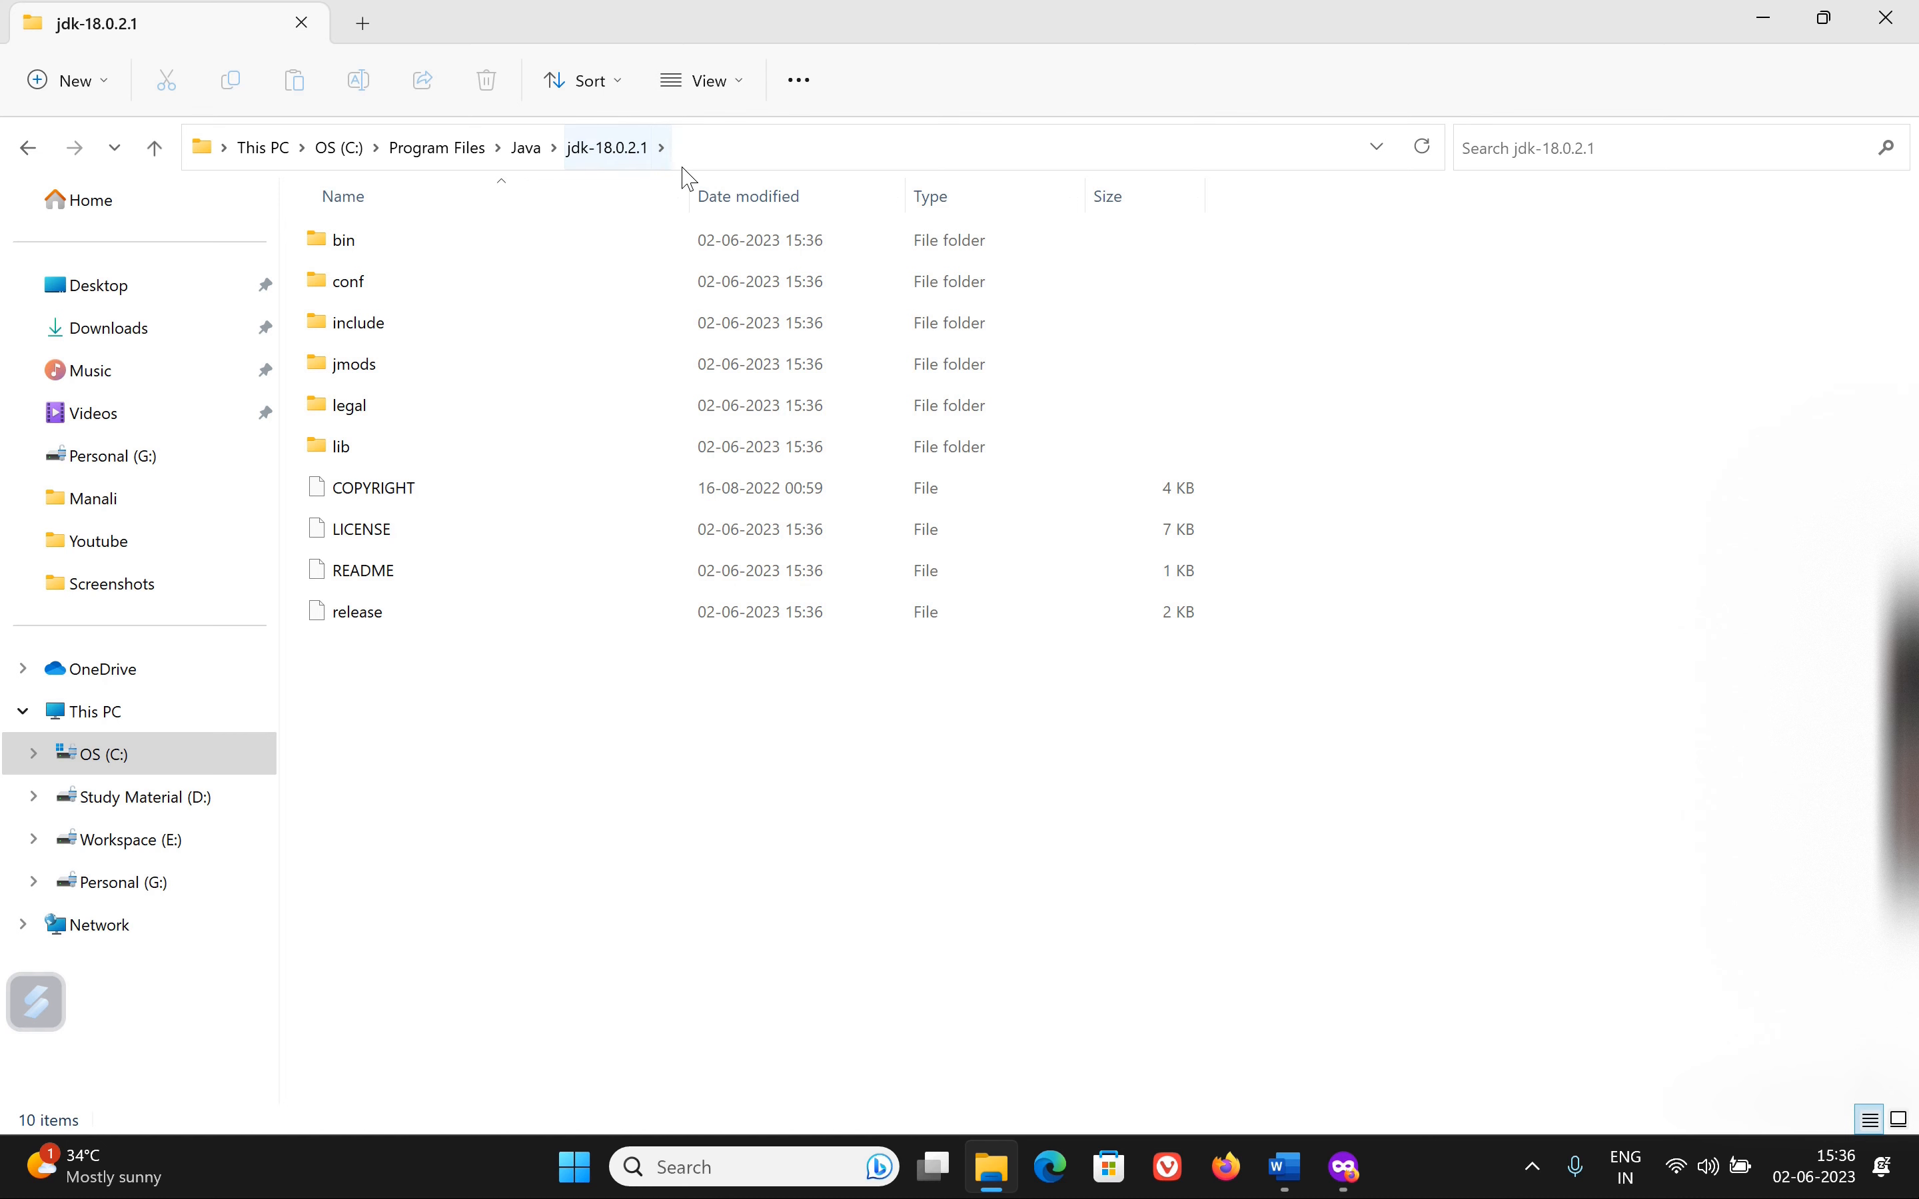
{"action": "left_click", "coordinate": [526, 147]}
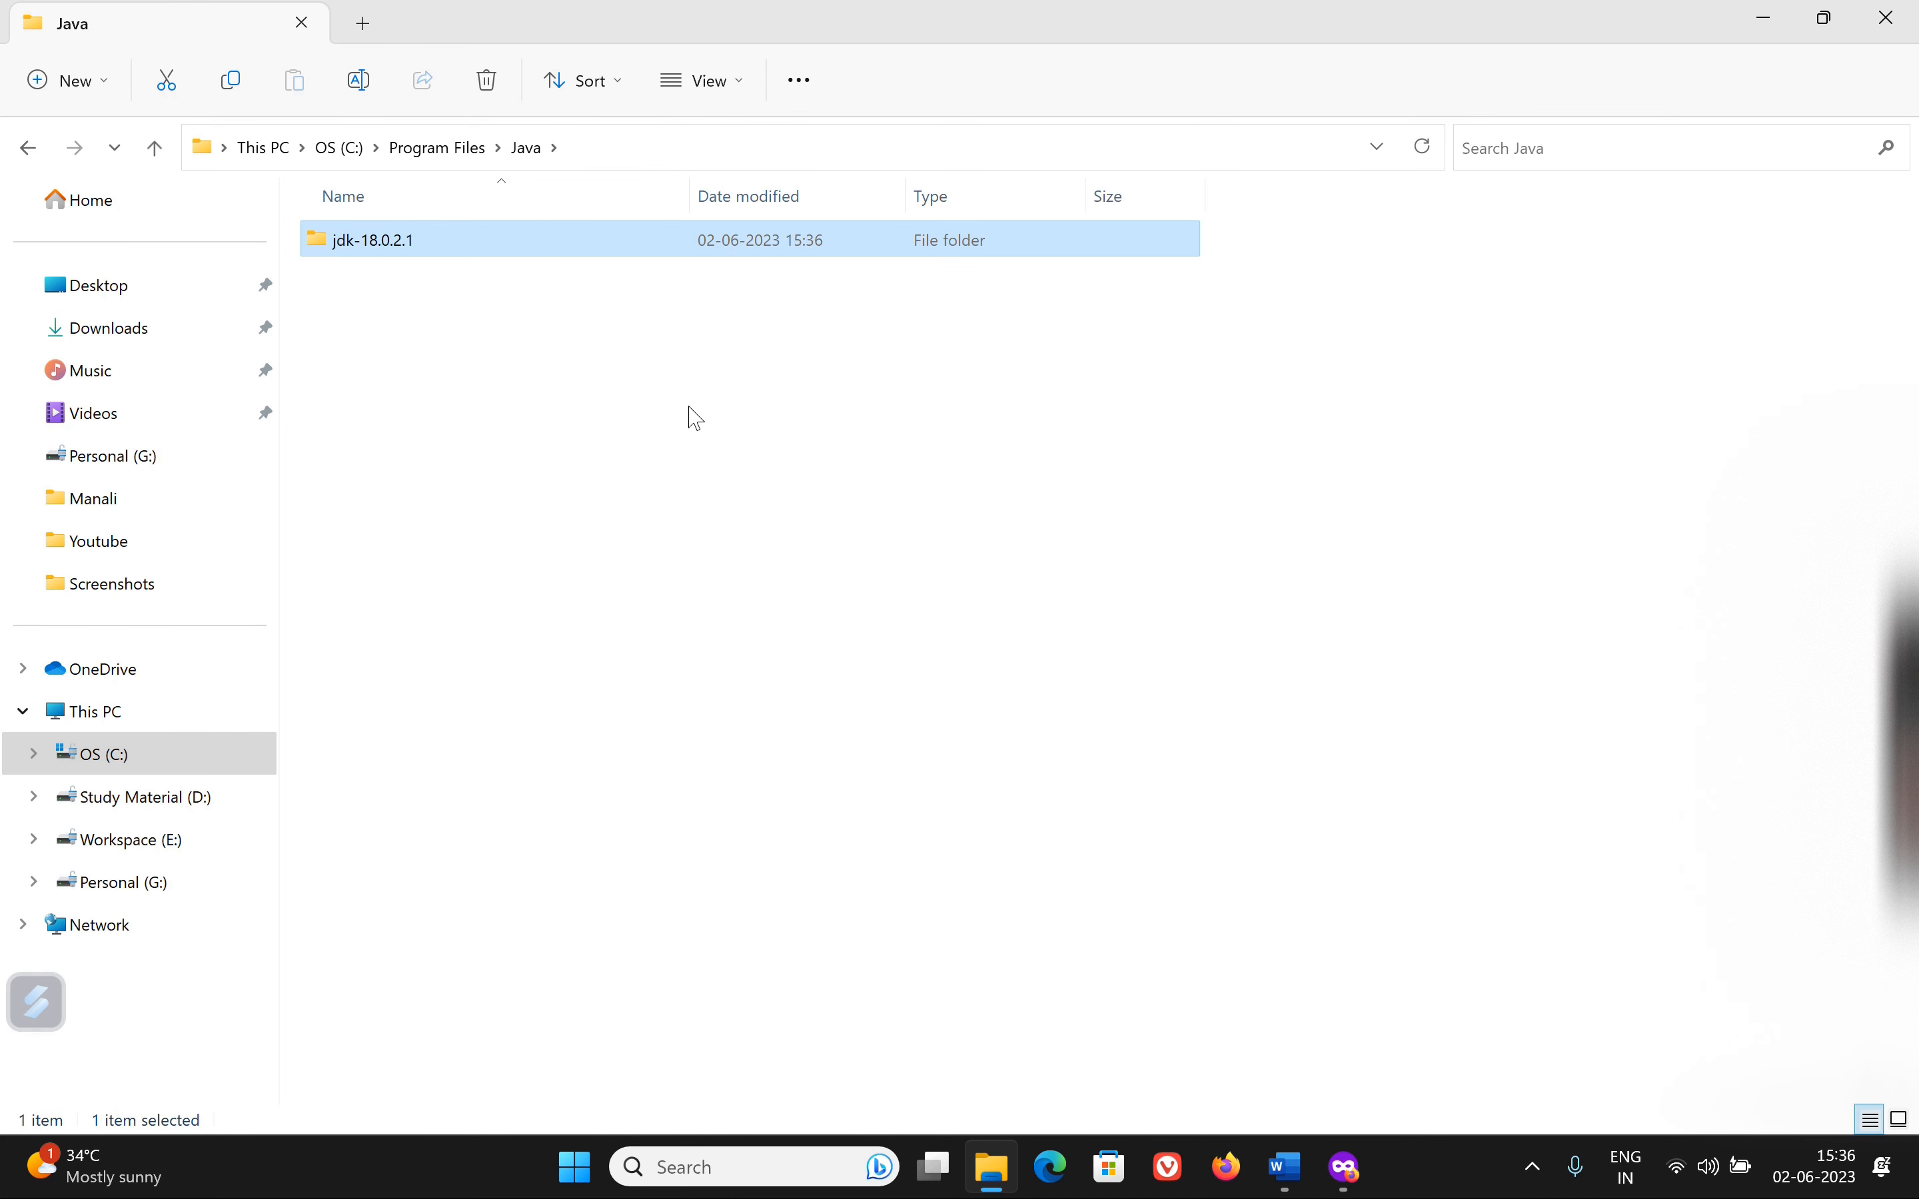
{"action": "left_click", "coordinate": [777, 369]}
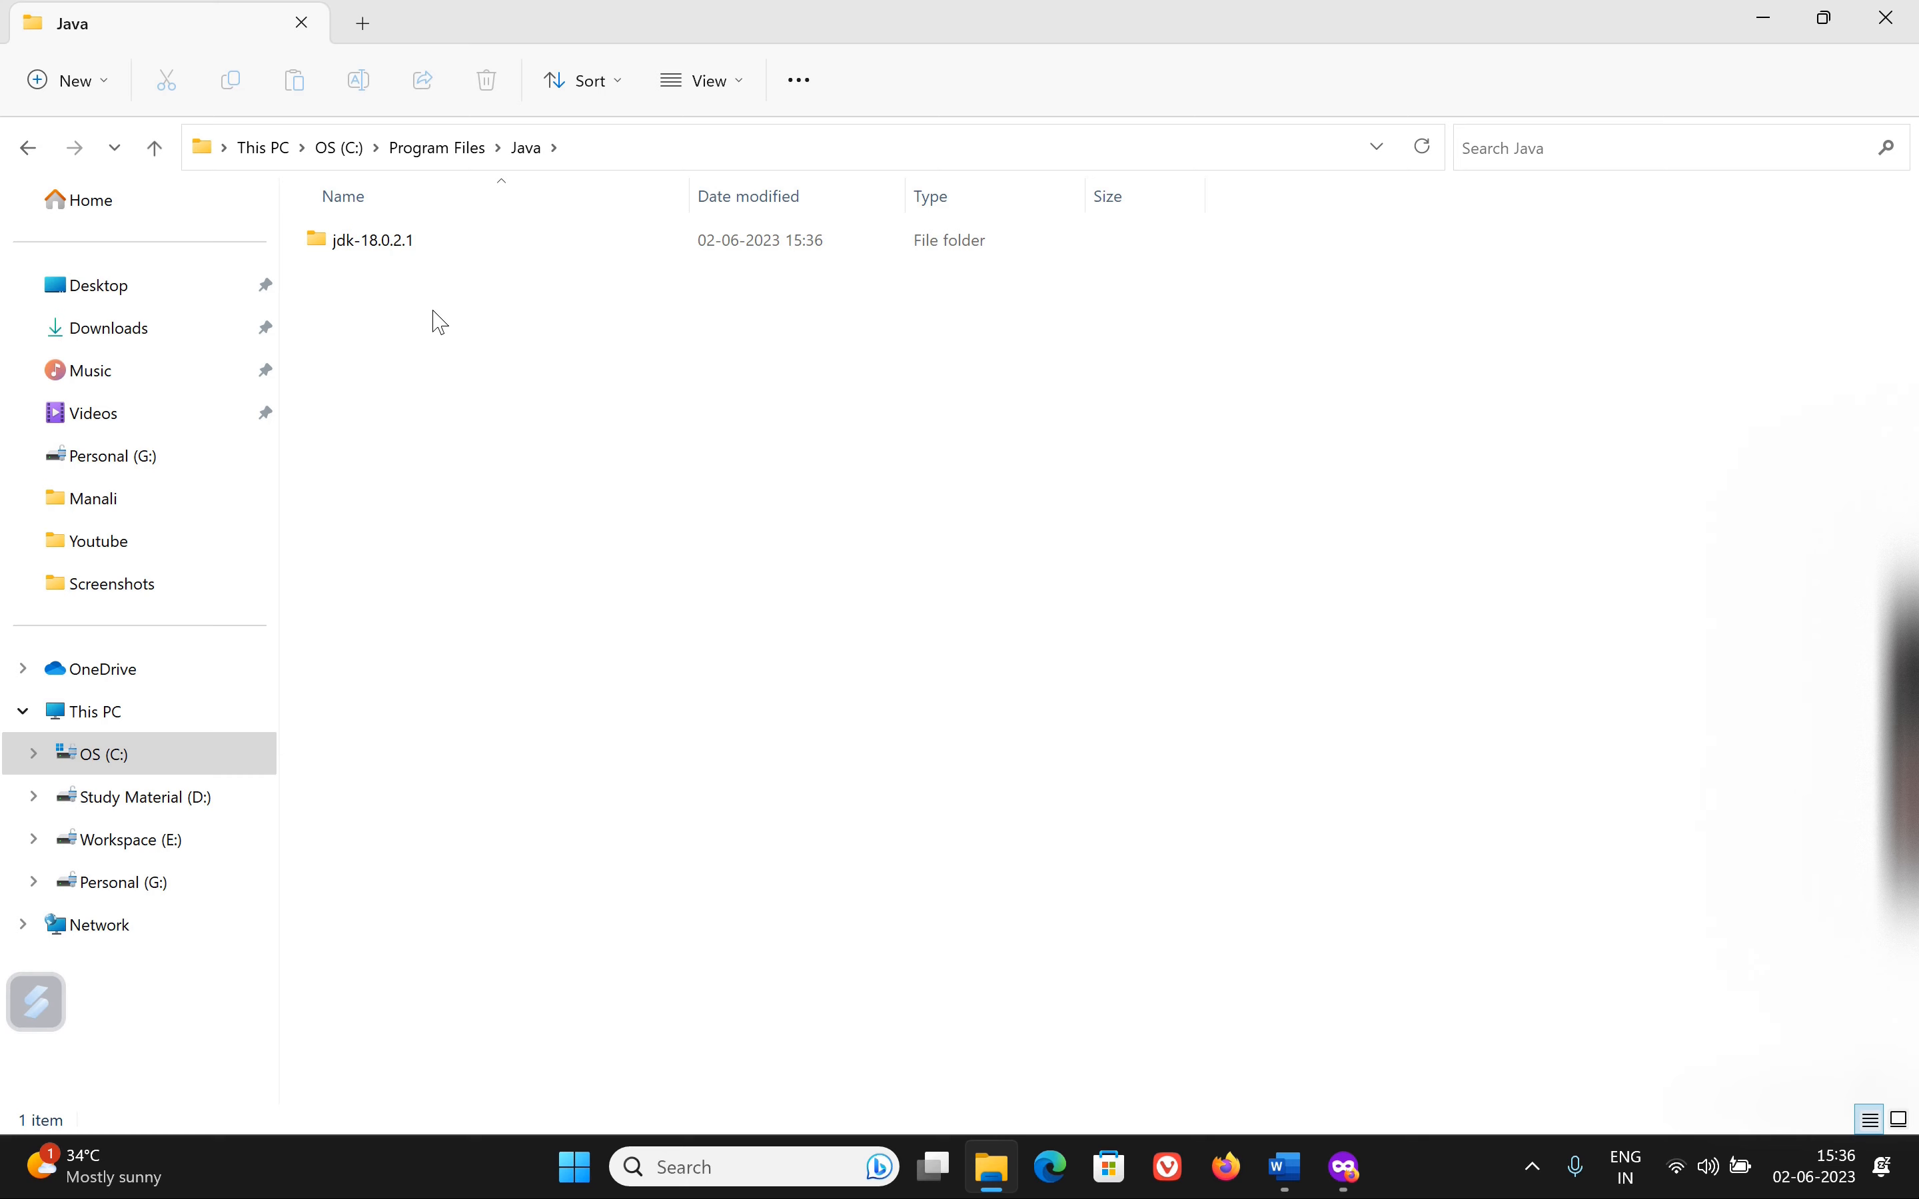
Step: Switch to Firefox and search Google for "jre download" in a new tab
{"action": "mouse_move", "coordinate": [1352, 1165]}
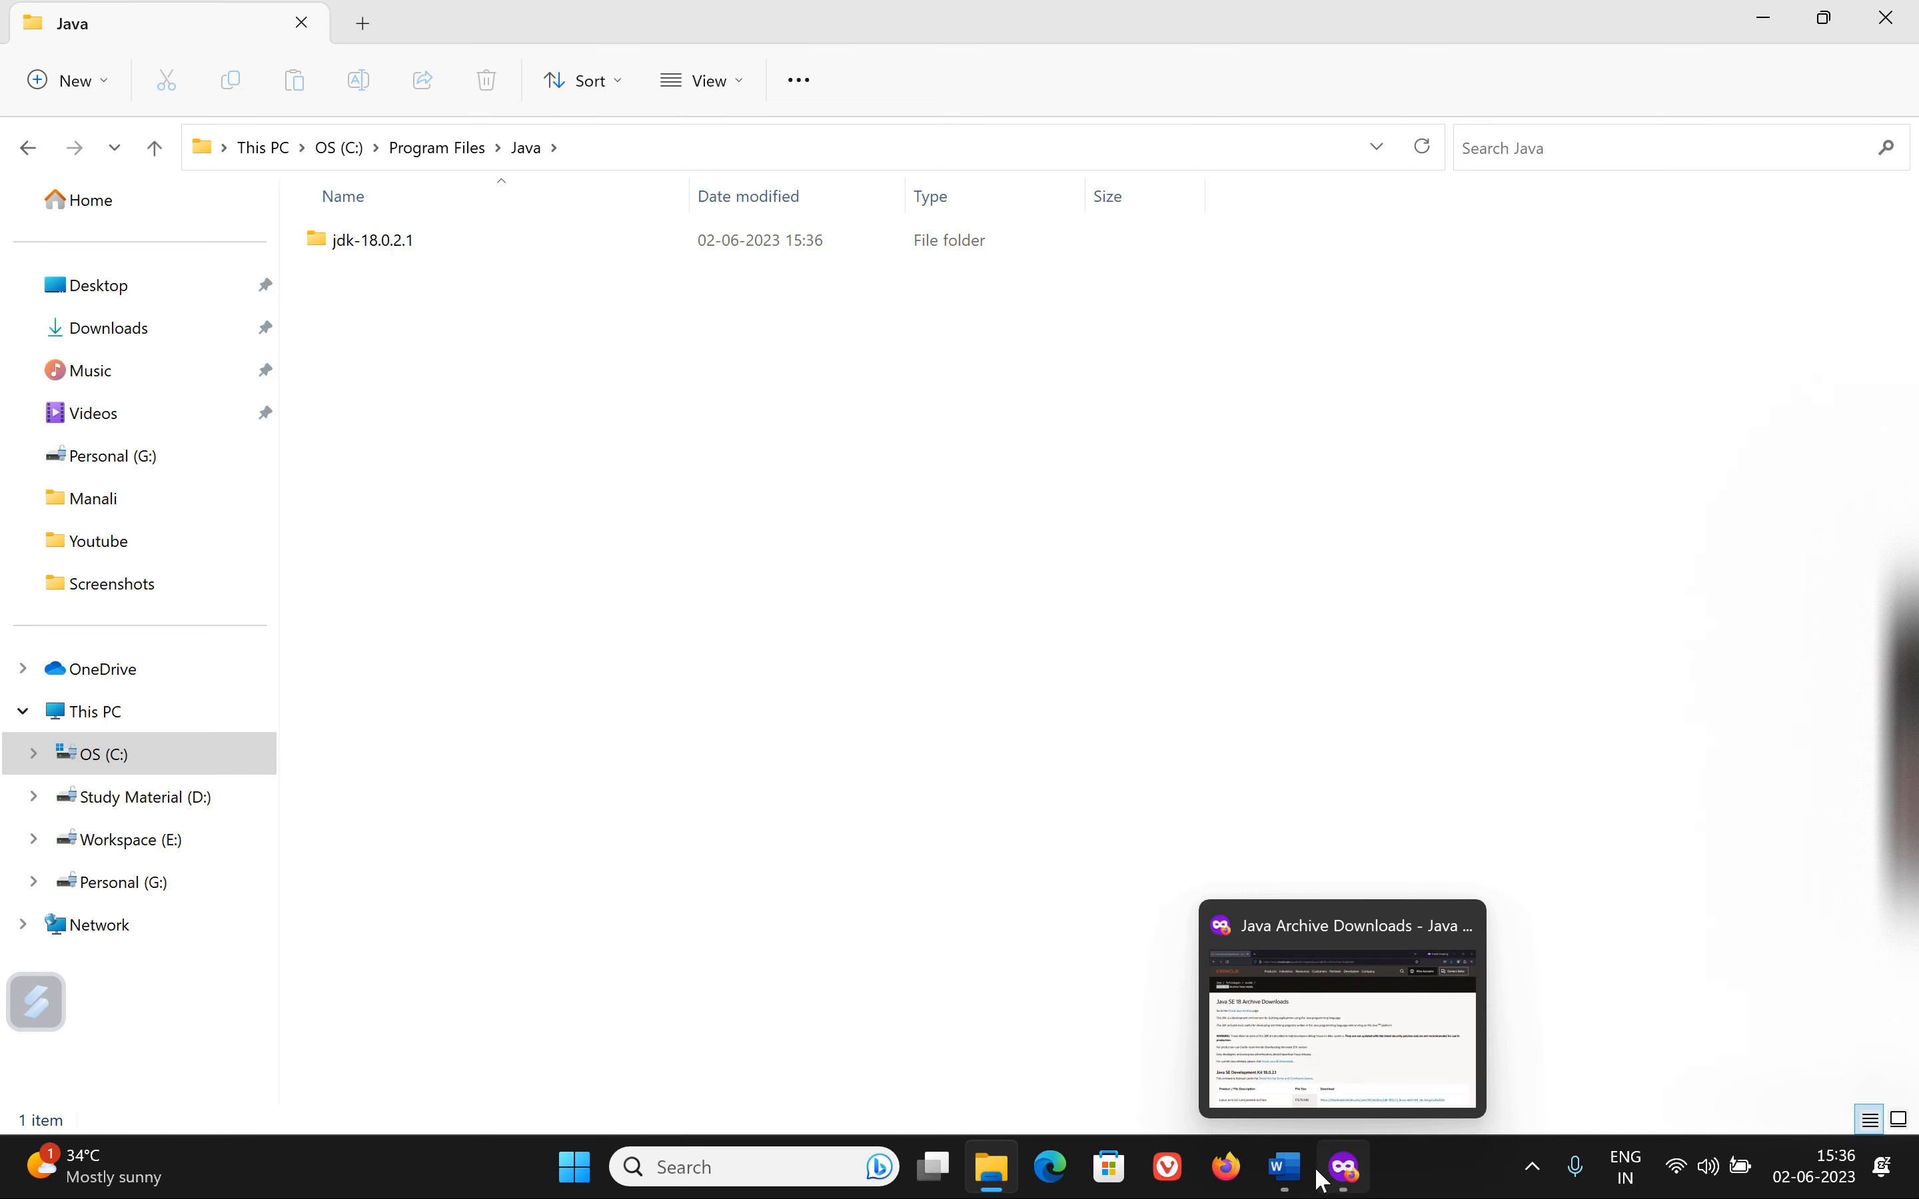
{"action": "left_click", "coordinate": [1291, 1181]}
{"action": "left_click", "coordinate": [1290, 1181]}
{"action": "left_click", "coordinate": [1346, 1167]}
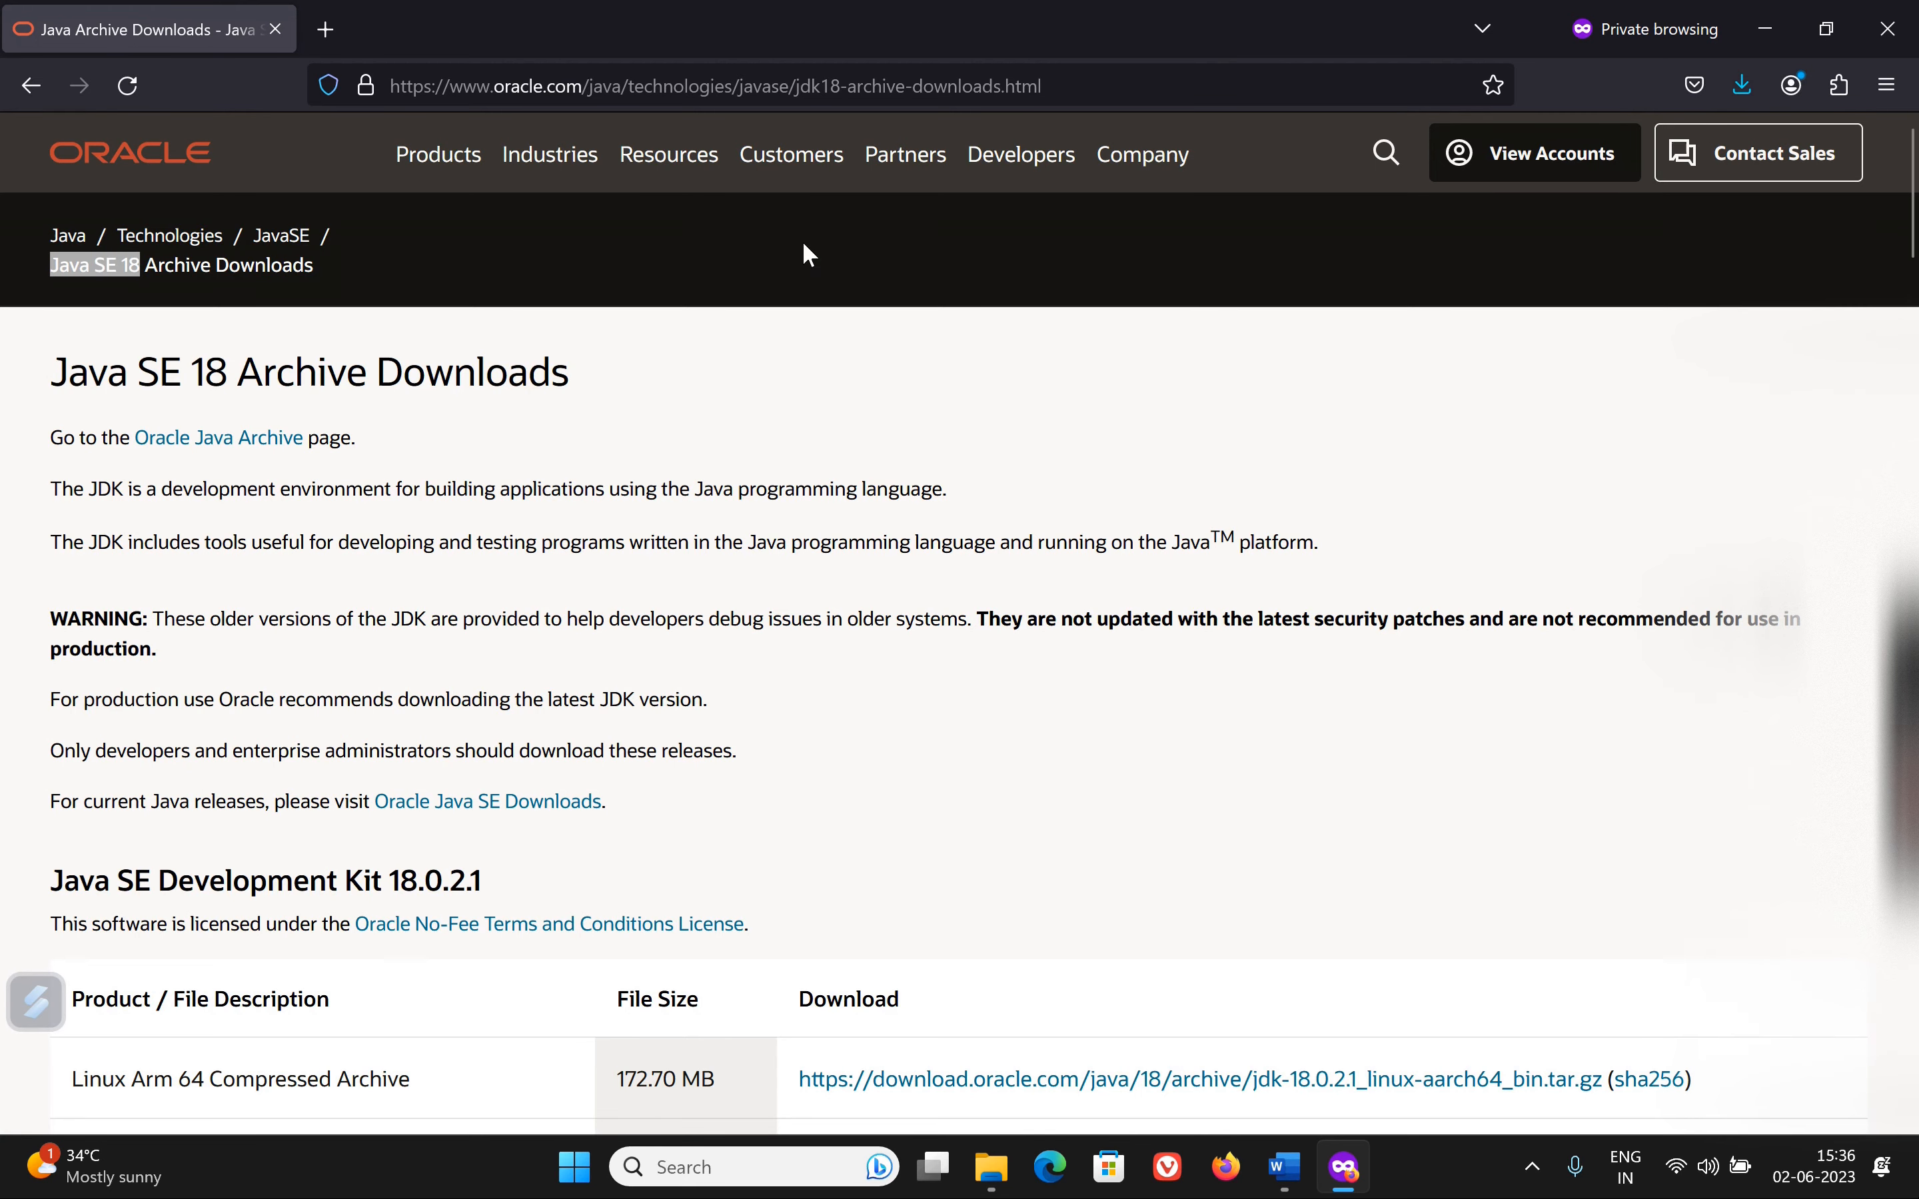
{"action": "left_click", "coordinate": [343, 41]}
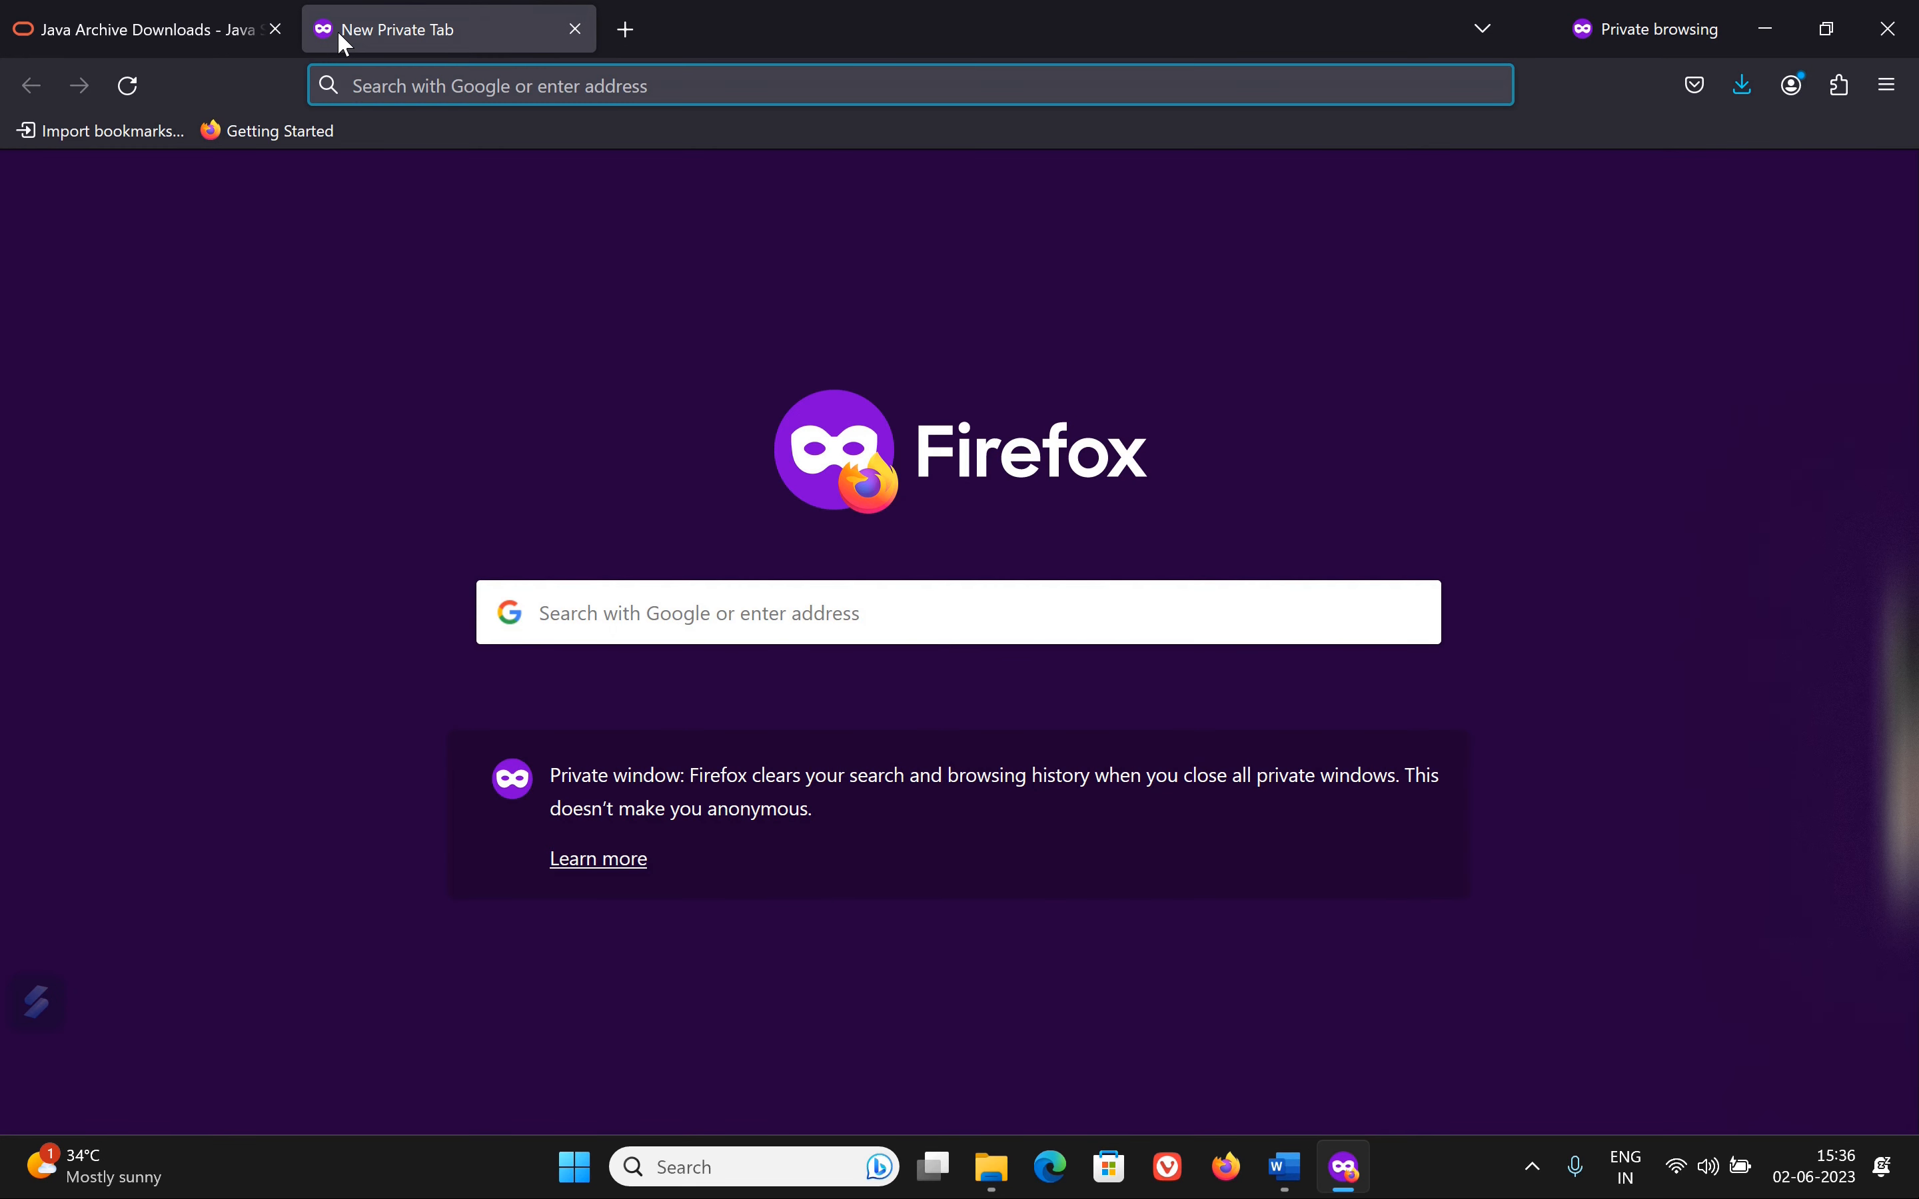
{"action": "type", "text": "jre"}
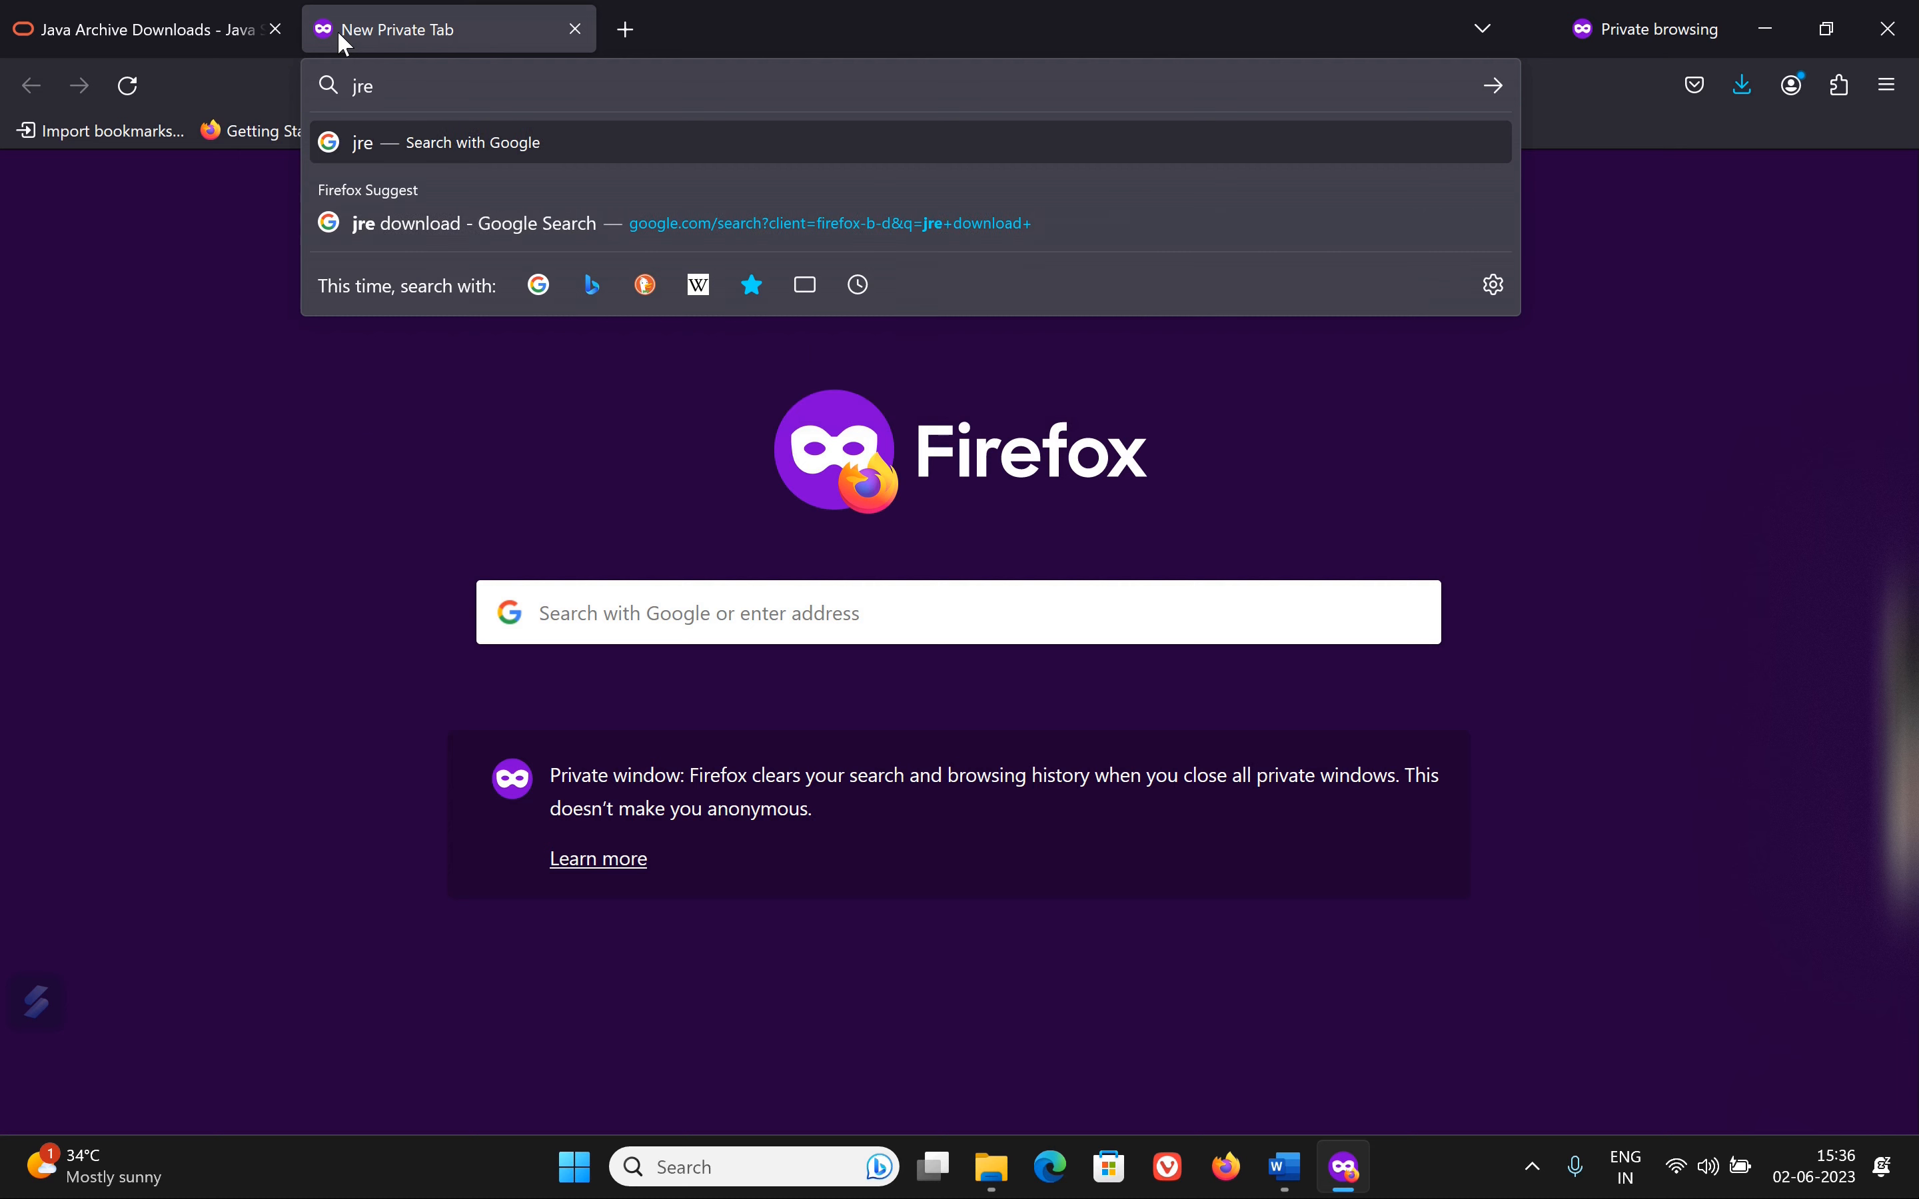
{"action": "type", "text": " download"}
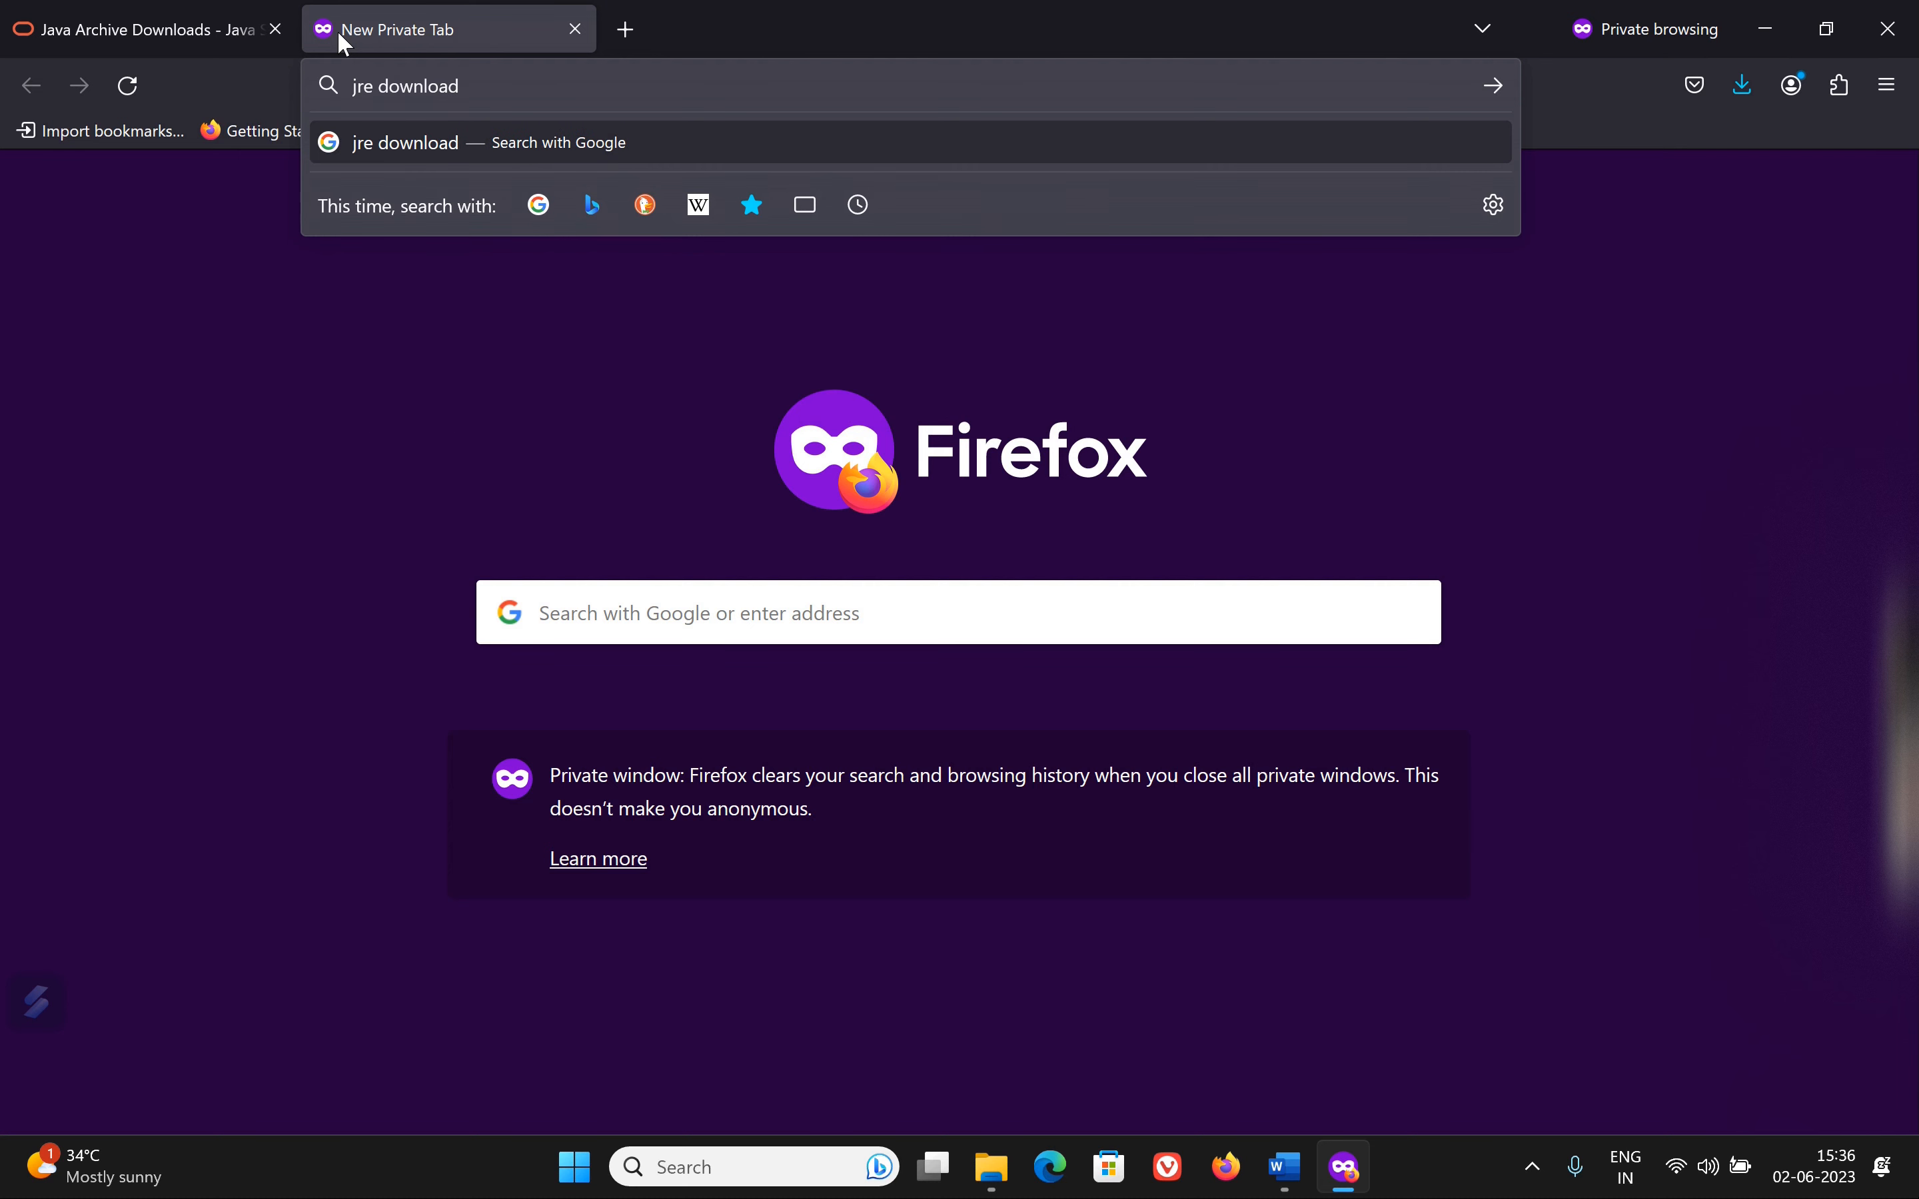
{"action": "key", "text": "Return"}
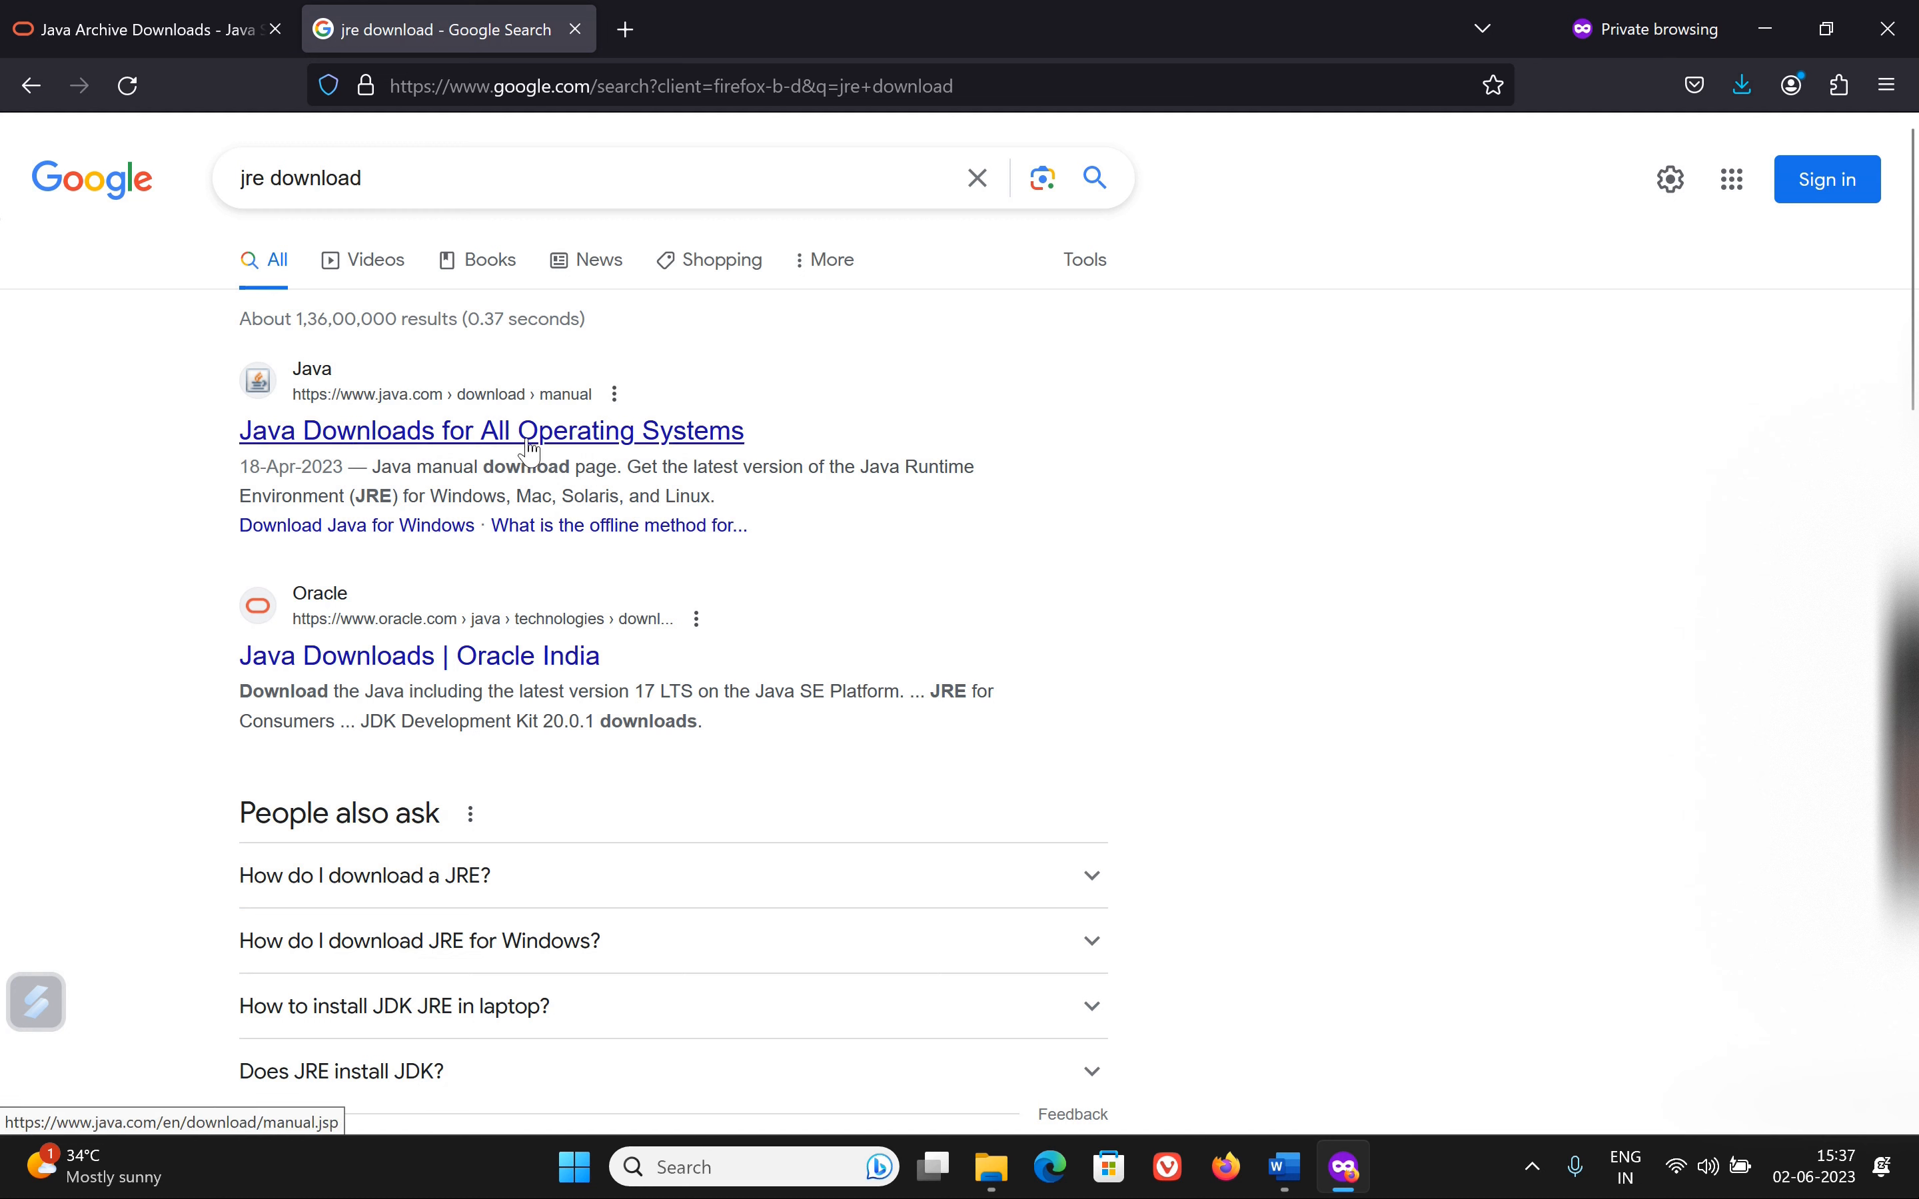
Step: Look through the search results and Oracle India's Java Downloads page for a JRE download, and return to the results
{"action": "scroll", "coordinate": [484, 634], "scroll_direction": "down", "scroll_amount": 8}
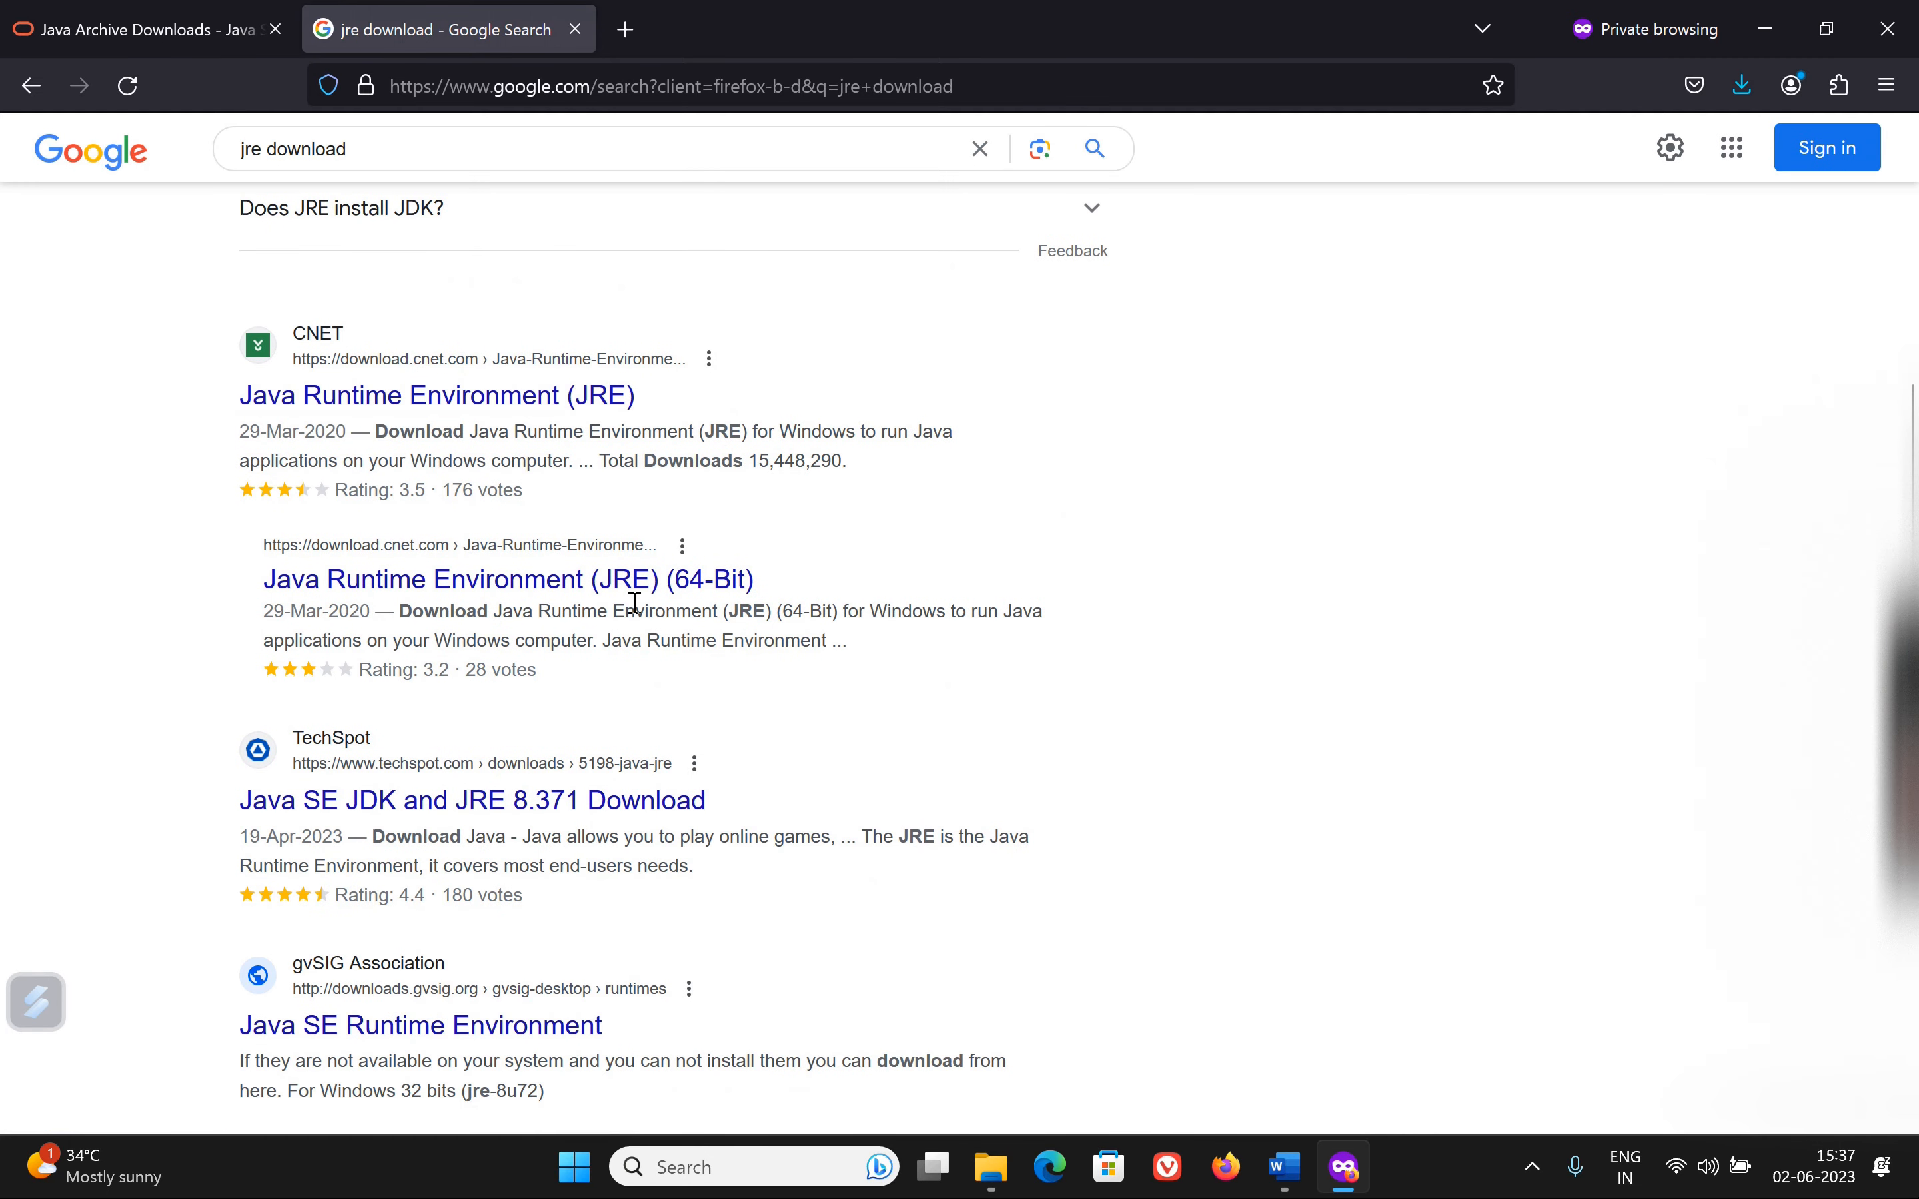
{"action": "scroll", "coordinate": [630, 606], "scroll_direction": "down", "scroll_amount": 4}
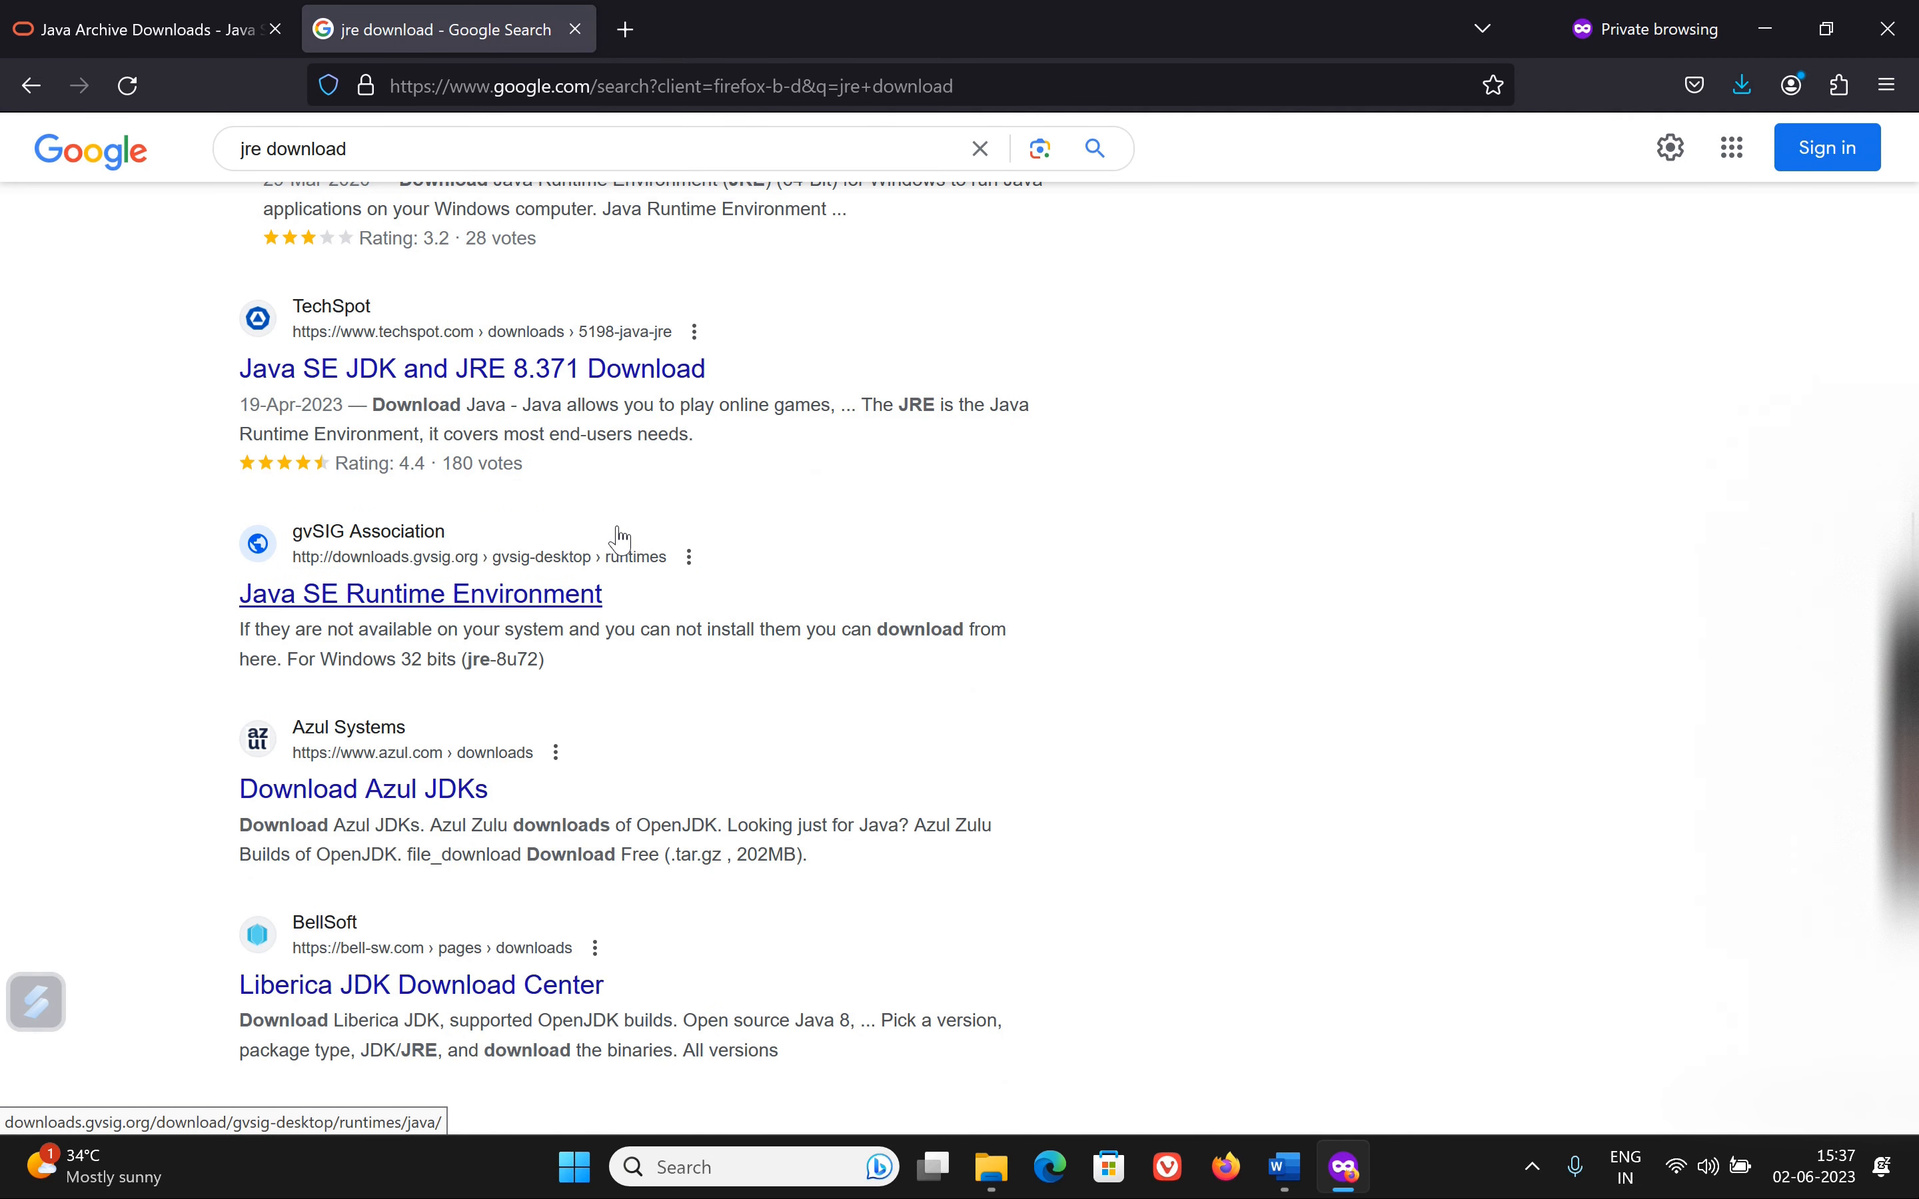
{"action": "scroll", "coordinate": [621, 539], "scroll_direction": "up", "scroll_amount": 9}
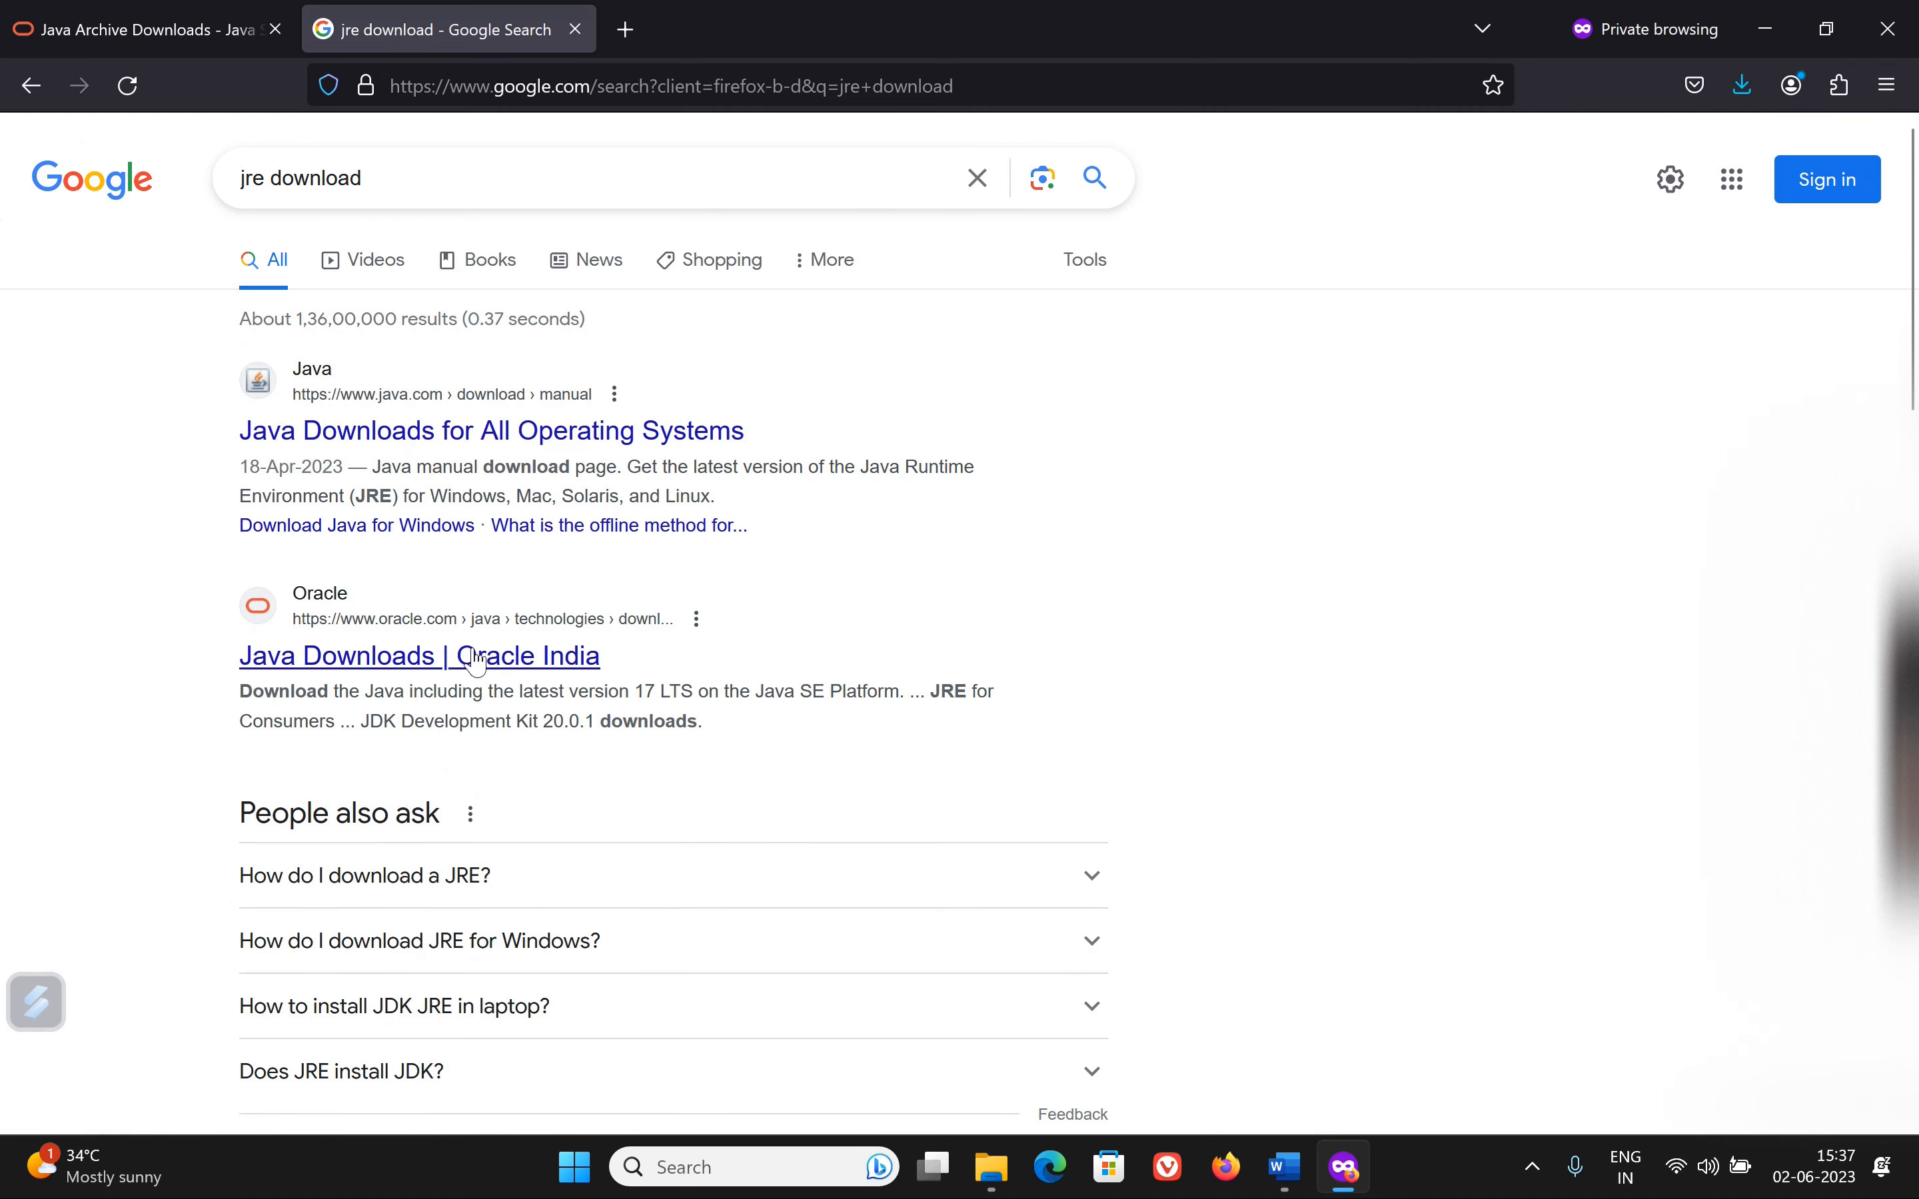
{"action": "left_click", "coordinate": [475, 658]}
{"action": "scroll", "coordinate": [817, 612], "scroll_direction": "down", "scroll_amount": 5}
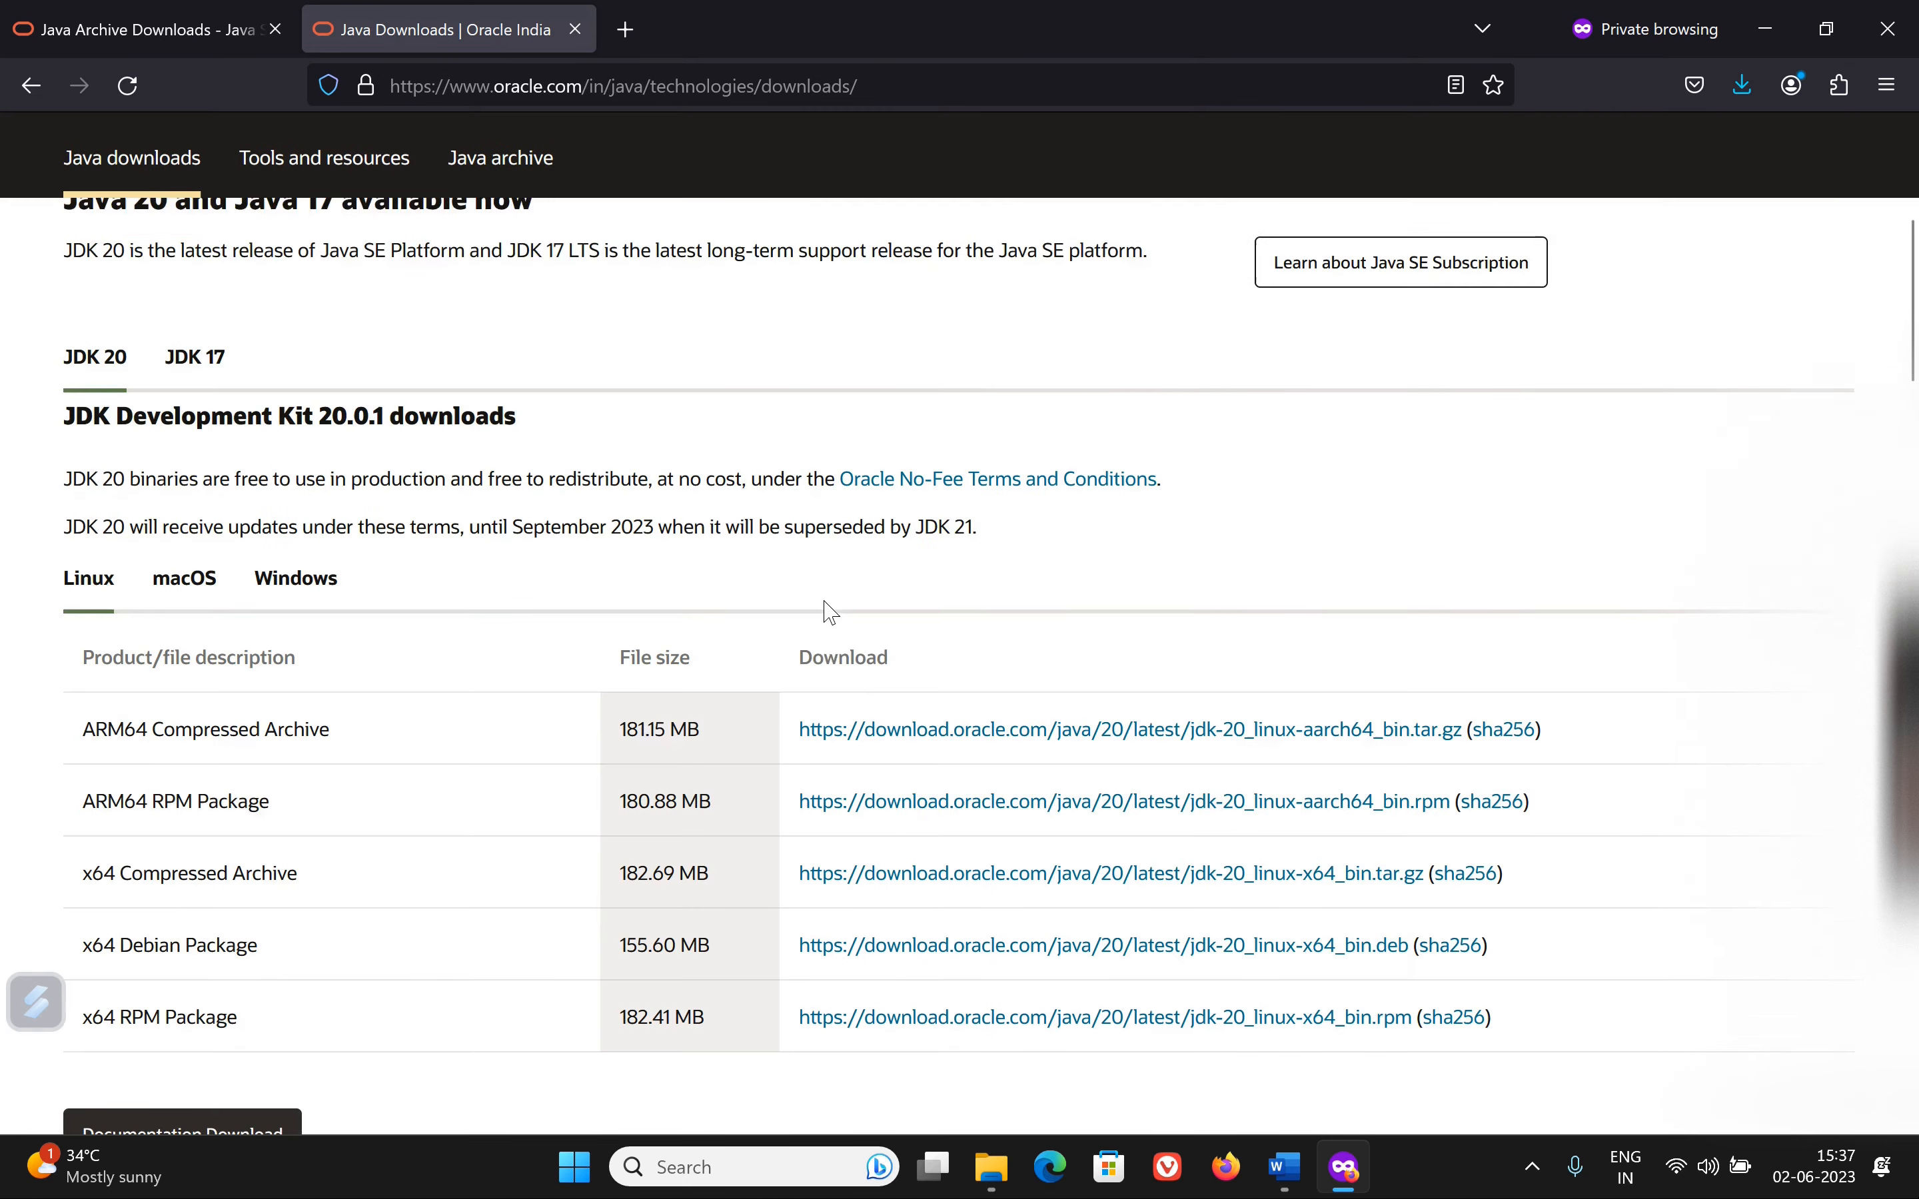
{"action": "scroll", "coordinate": [708, 478], "scroll_direction": "down", "scroll_amount": 10}
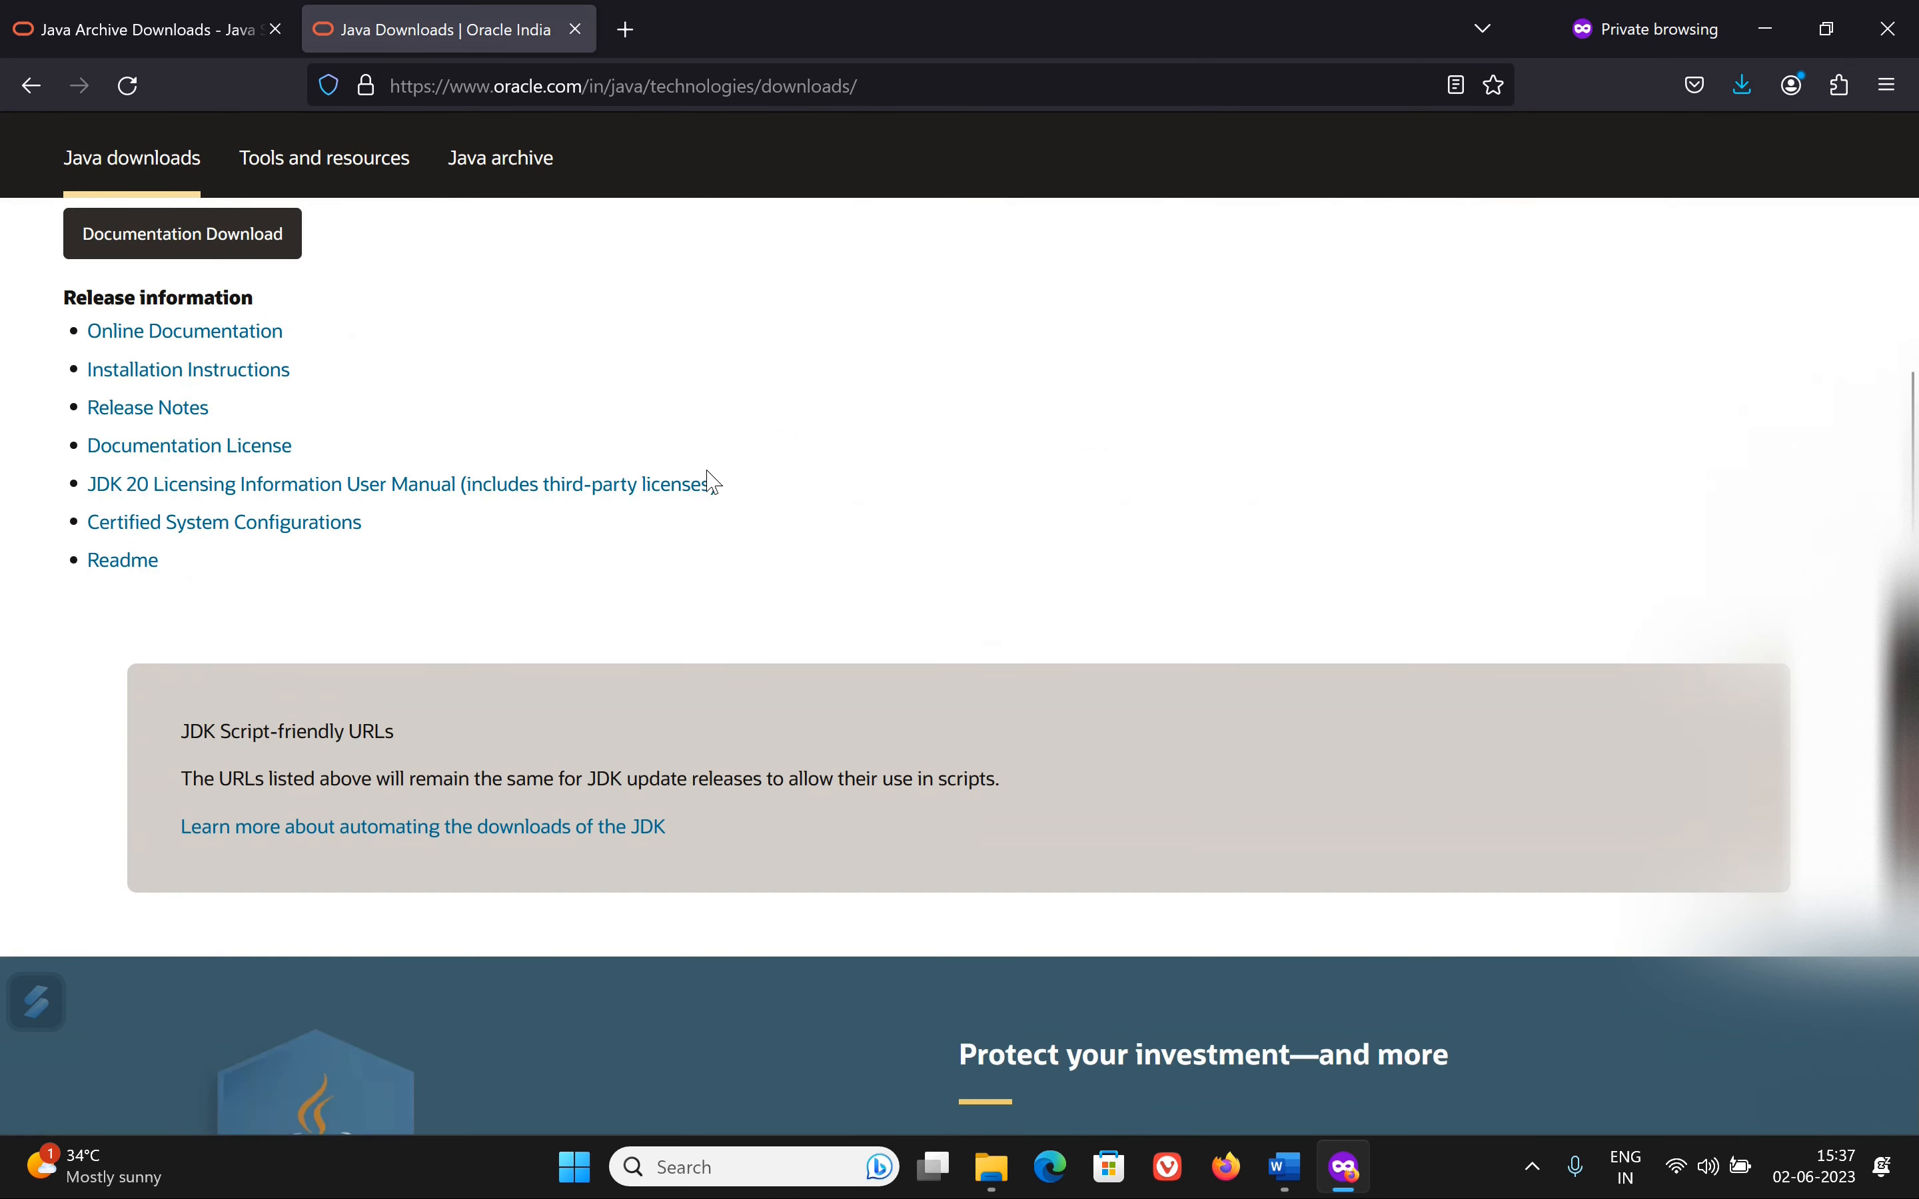
{"action": "left_click", "coordinate": [44, 86]}
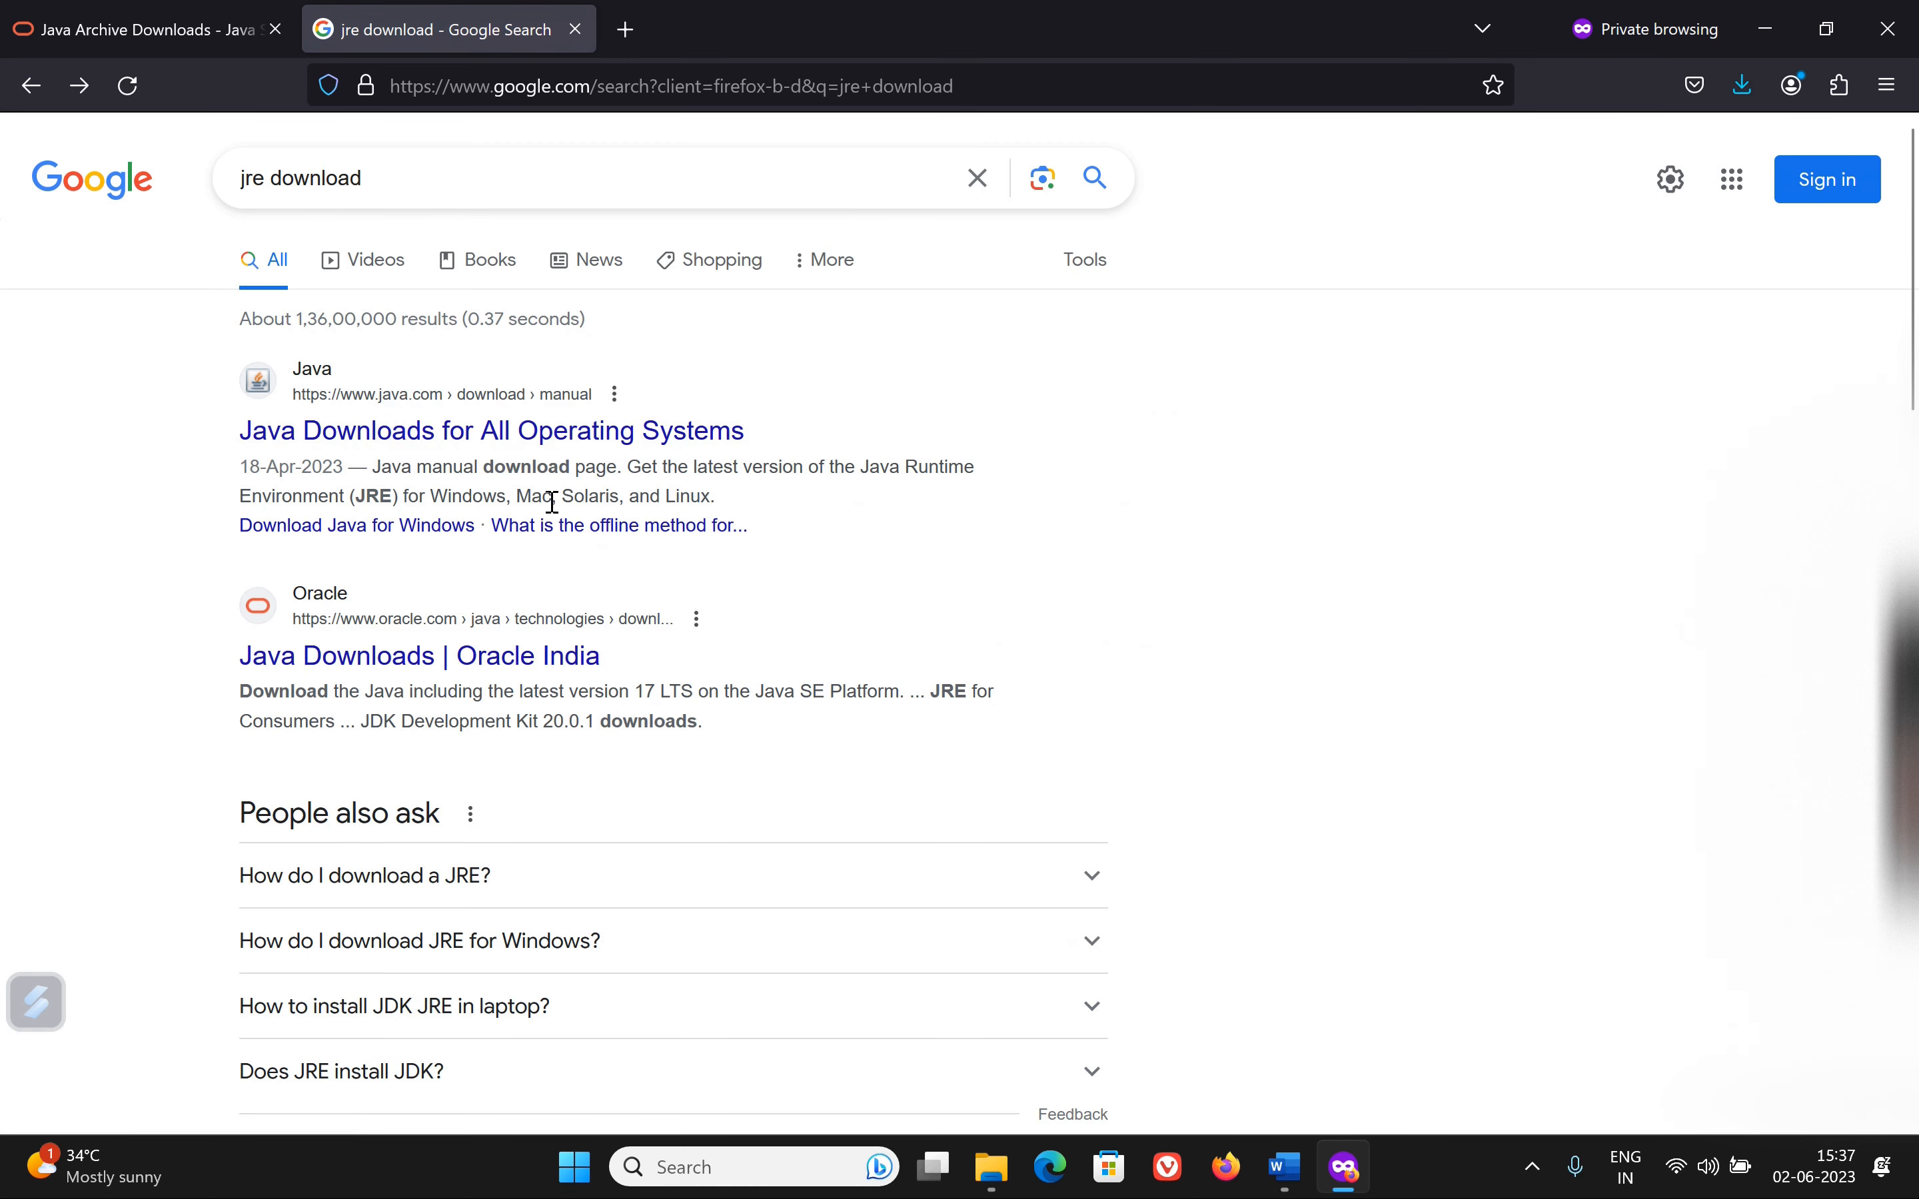
Step: Recheck the JDK sections of Oracle India's Java Downloads page for a JRE installer and go back to the search results
{"action": "left_click", "coordinate": [550, 656]}
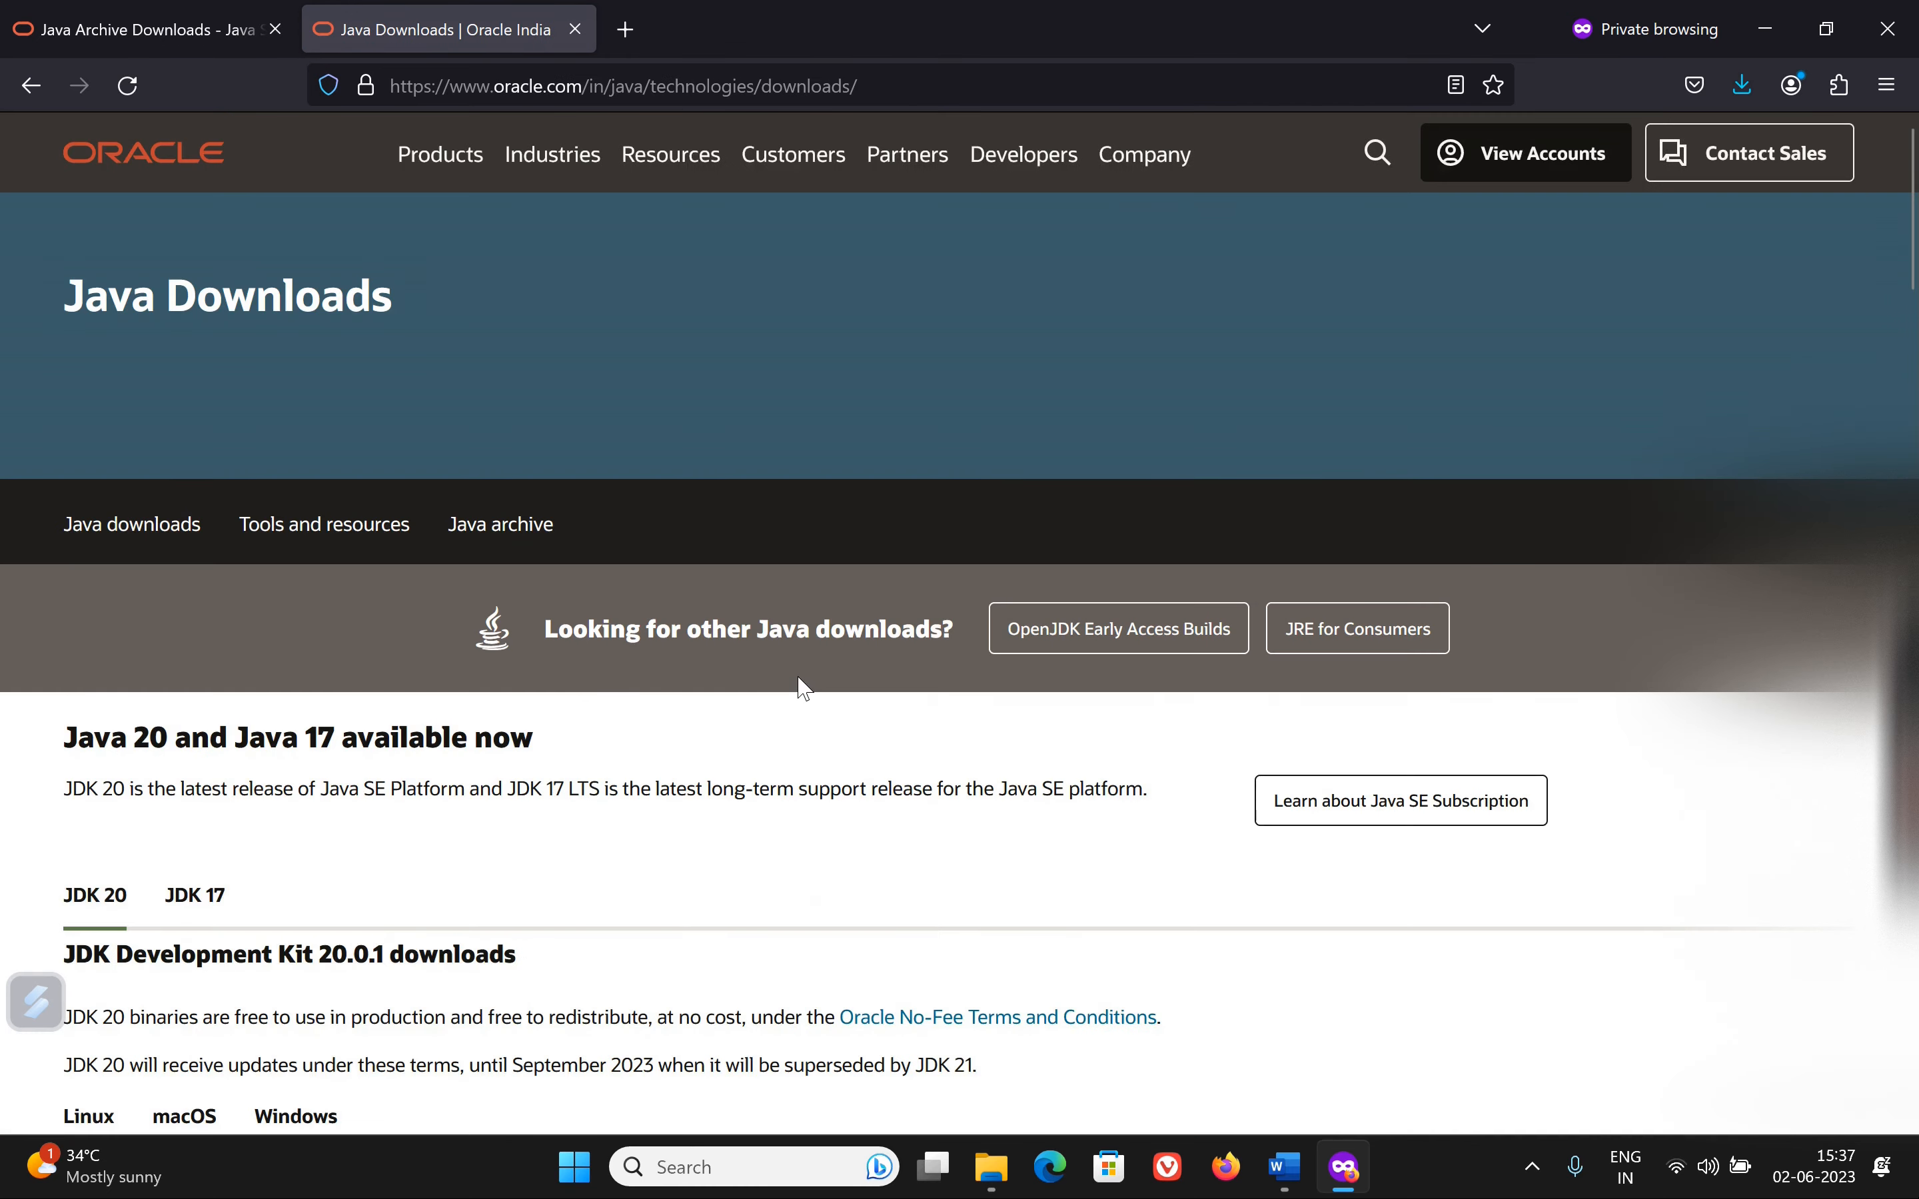
{"action": "scroll", "coordinate": [801, 689], "scroll_direction": "down", "scroll_amount": 5}
{"action": "scroll", "coordinate": [801, 689], "scroll_direction": "up", "scroll_amount": 2}
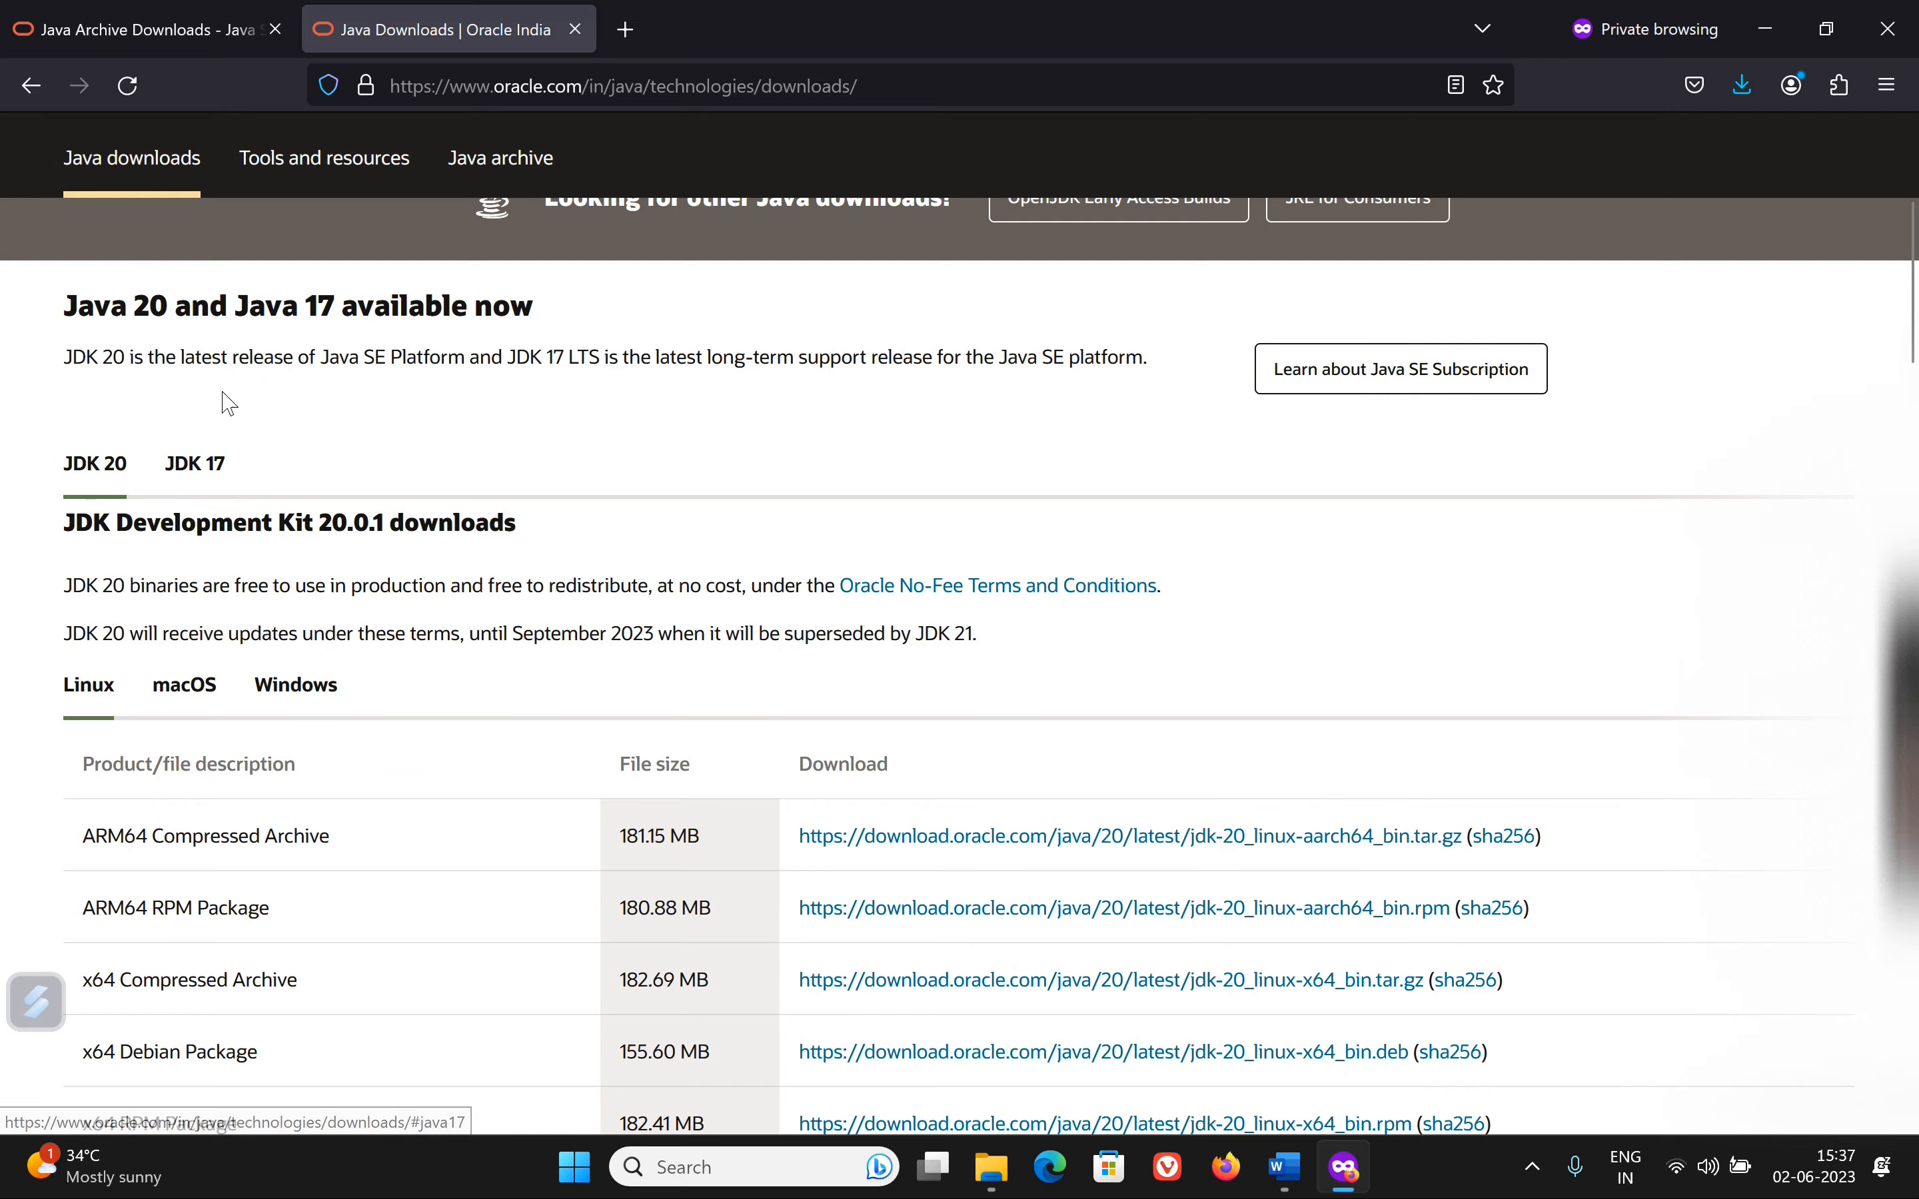
{"action": "scroll", "coordinate": [330, 541], "scroll_direction": "down", "scroll_amount": 8}
{"action": "scroll", "coordinate": [331, 541], "scroll_direction": "down", "scroll_amount": 7}
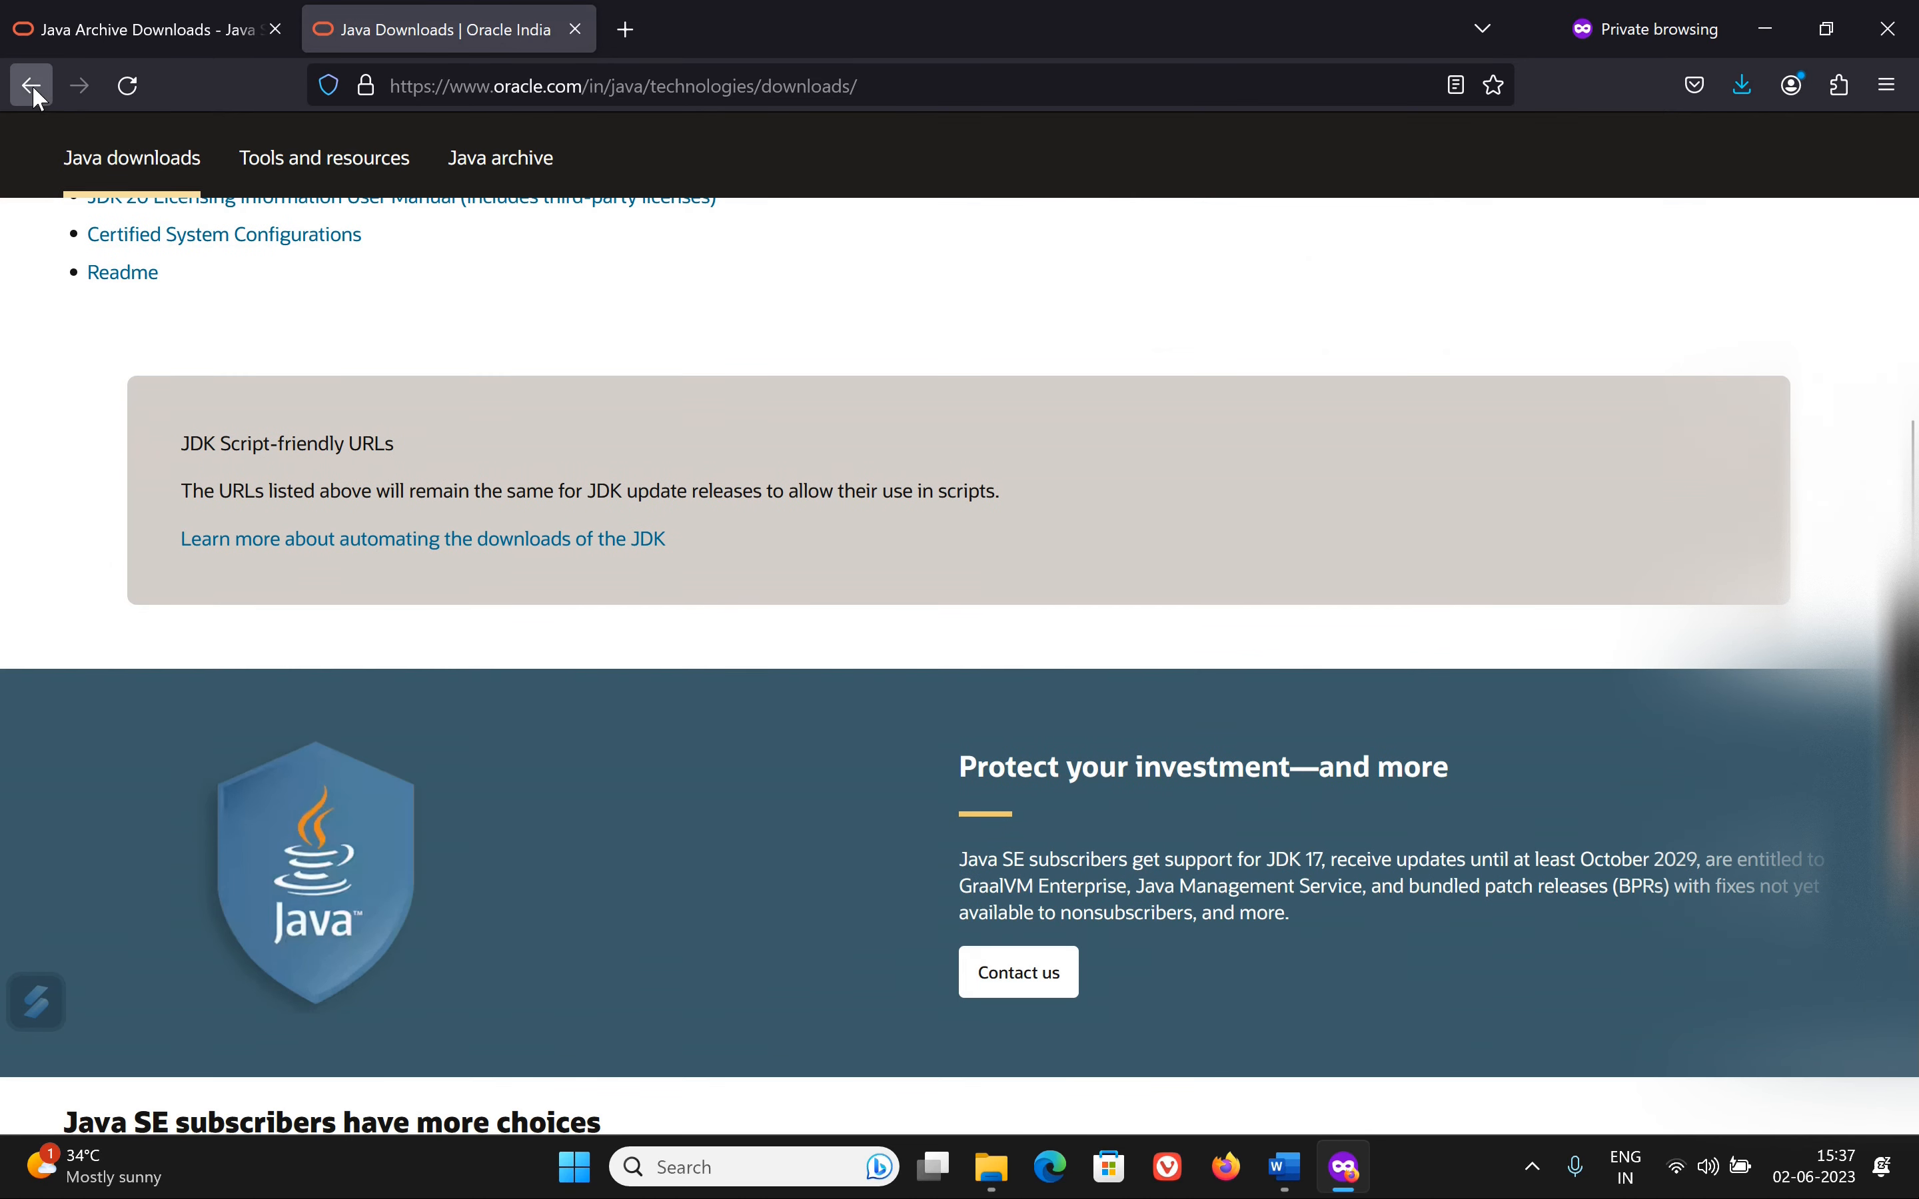
{"action": "left_click", "coordinate": [36, 95]}
{"action": "scroll", "coordinate": [471, 686], "scroll_direction": "down", "scroll_amount": 5}
{"action": "scroll", "coordinate": [466, 525], "scroll_direction": "up", "scroll_amount": 5}
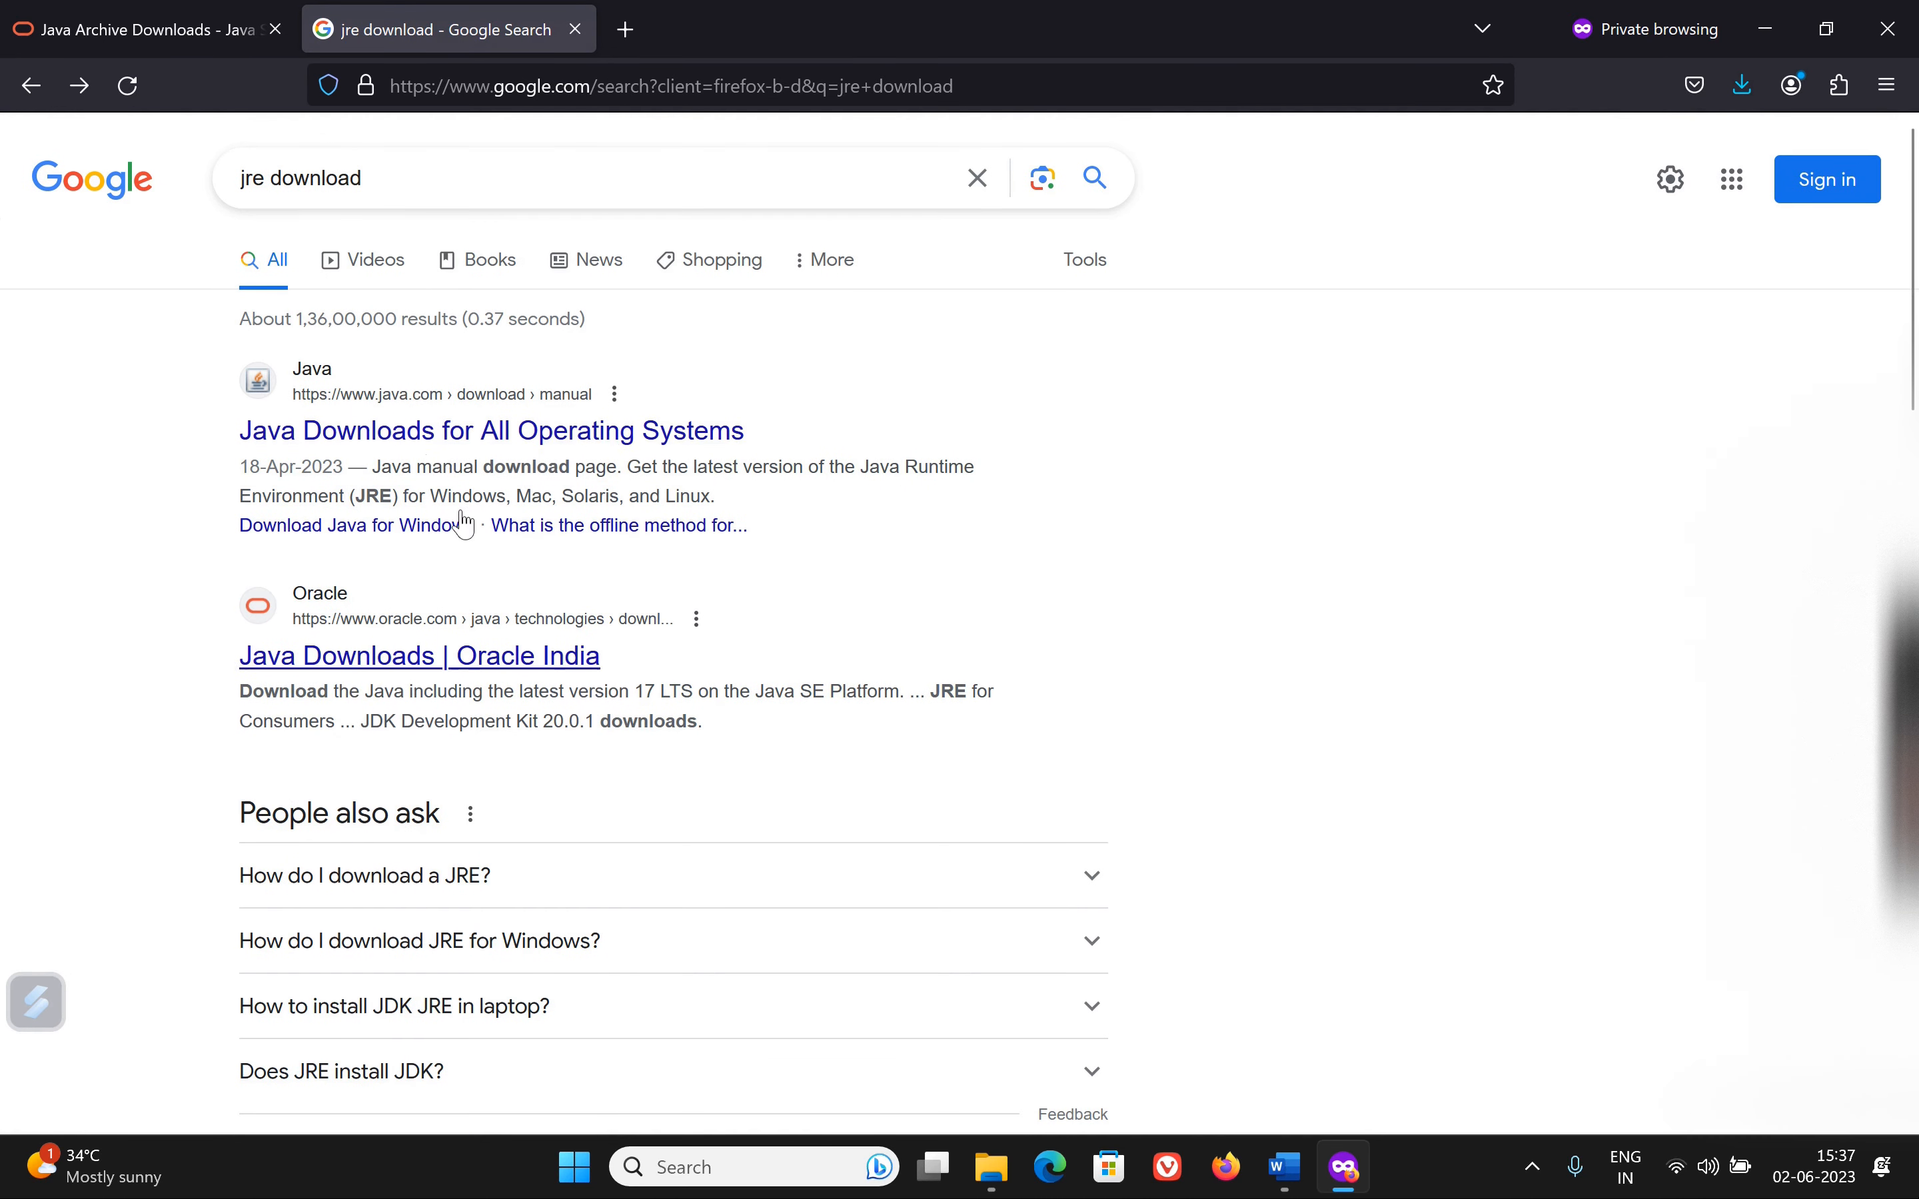
Step: Examine the Windows installers on java.com's Java Downloads for All Operating Systems page and go back to the search results
{"action": "left_click", "coordinate": [476, 432]}
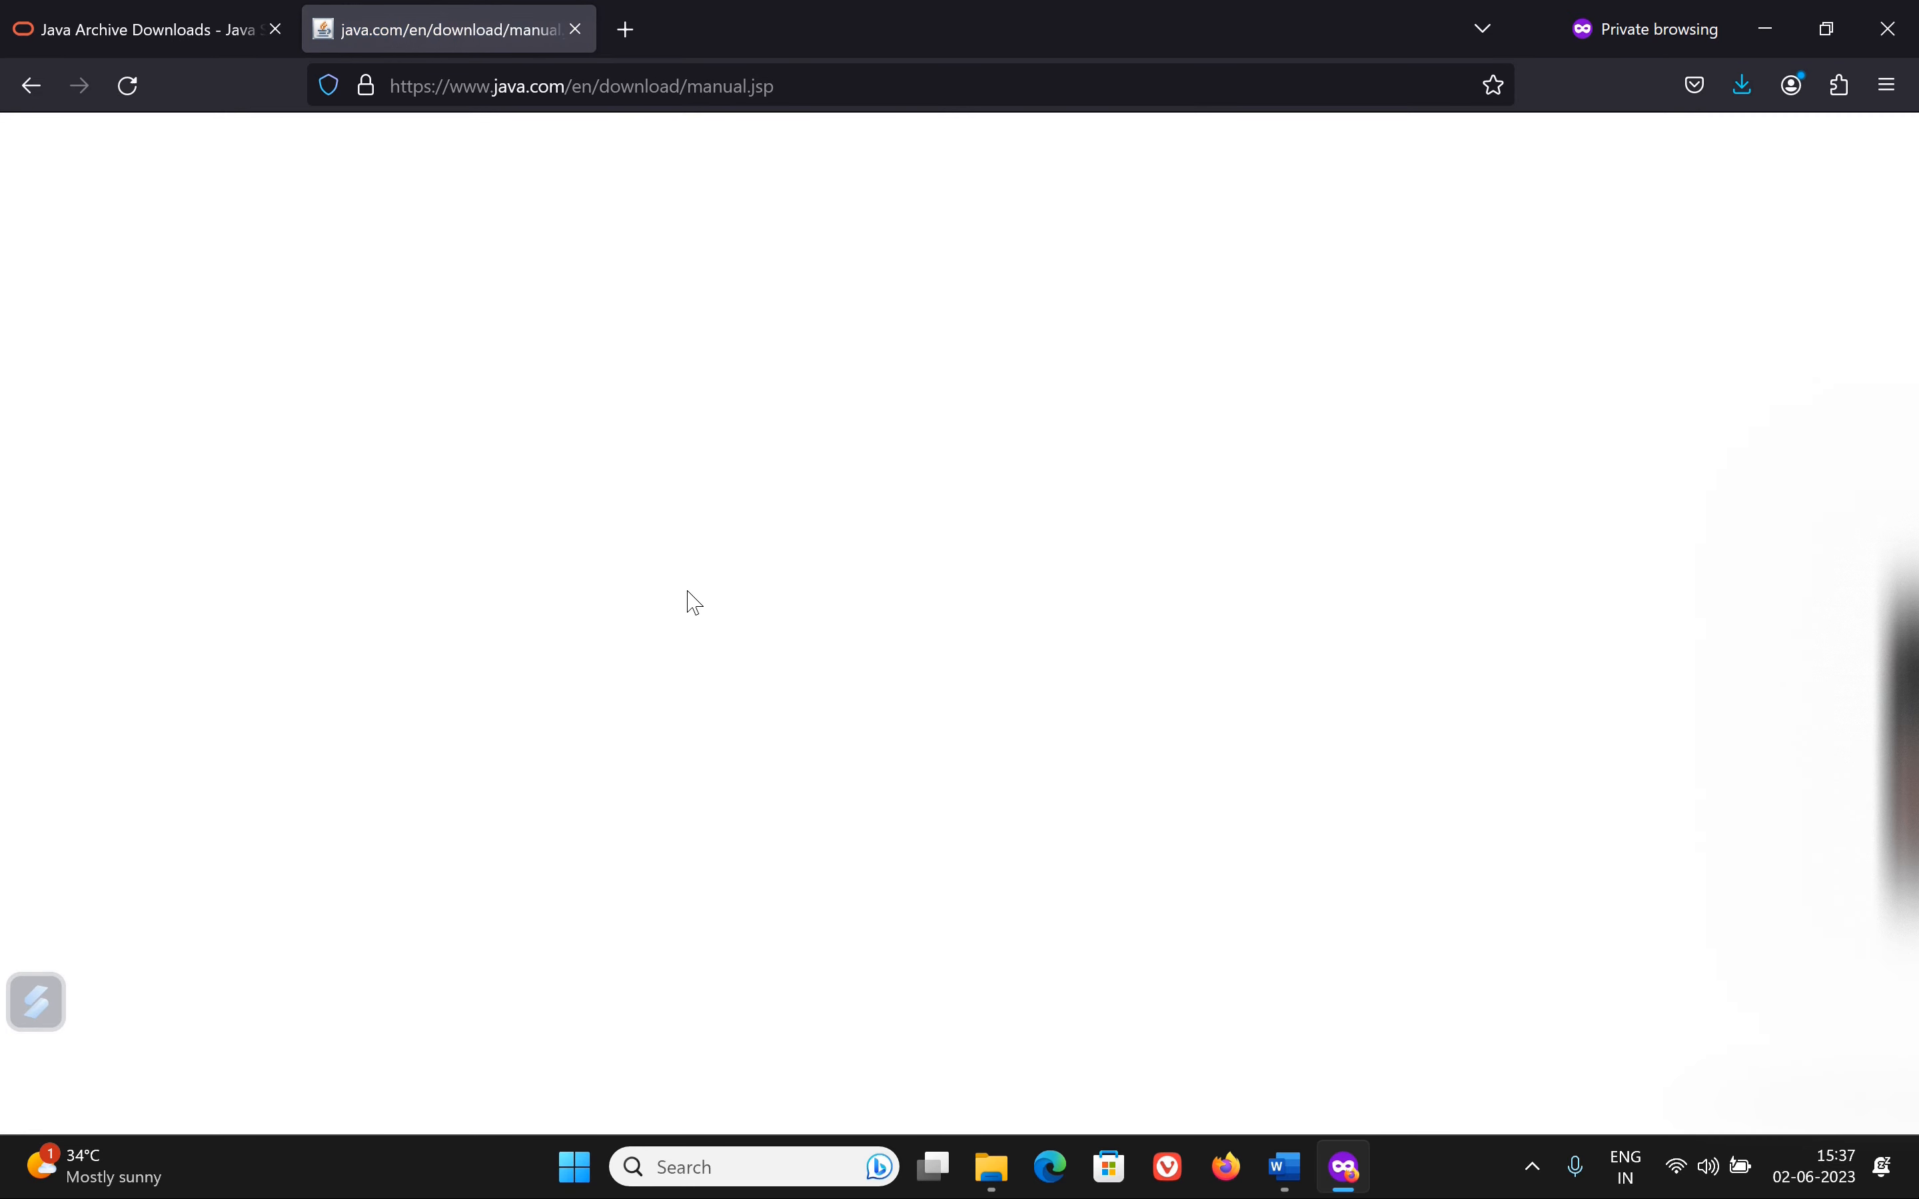
{"action": "scroll", "coordinate": [737, 600], "scroll_direction": "down", "scroll_amount": 8}
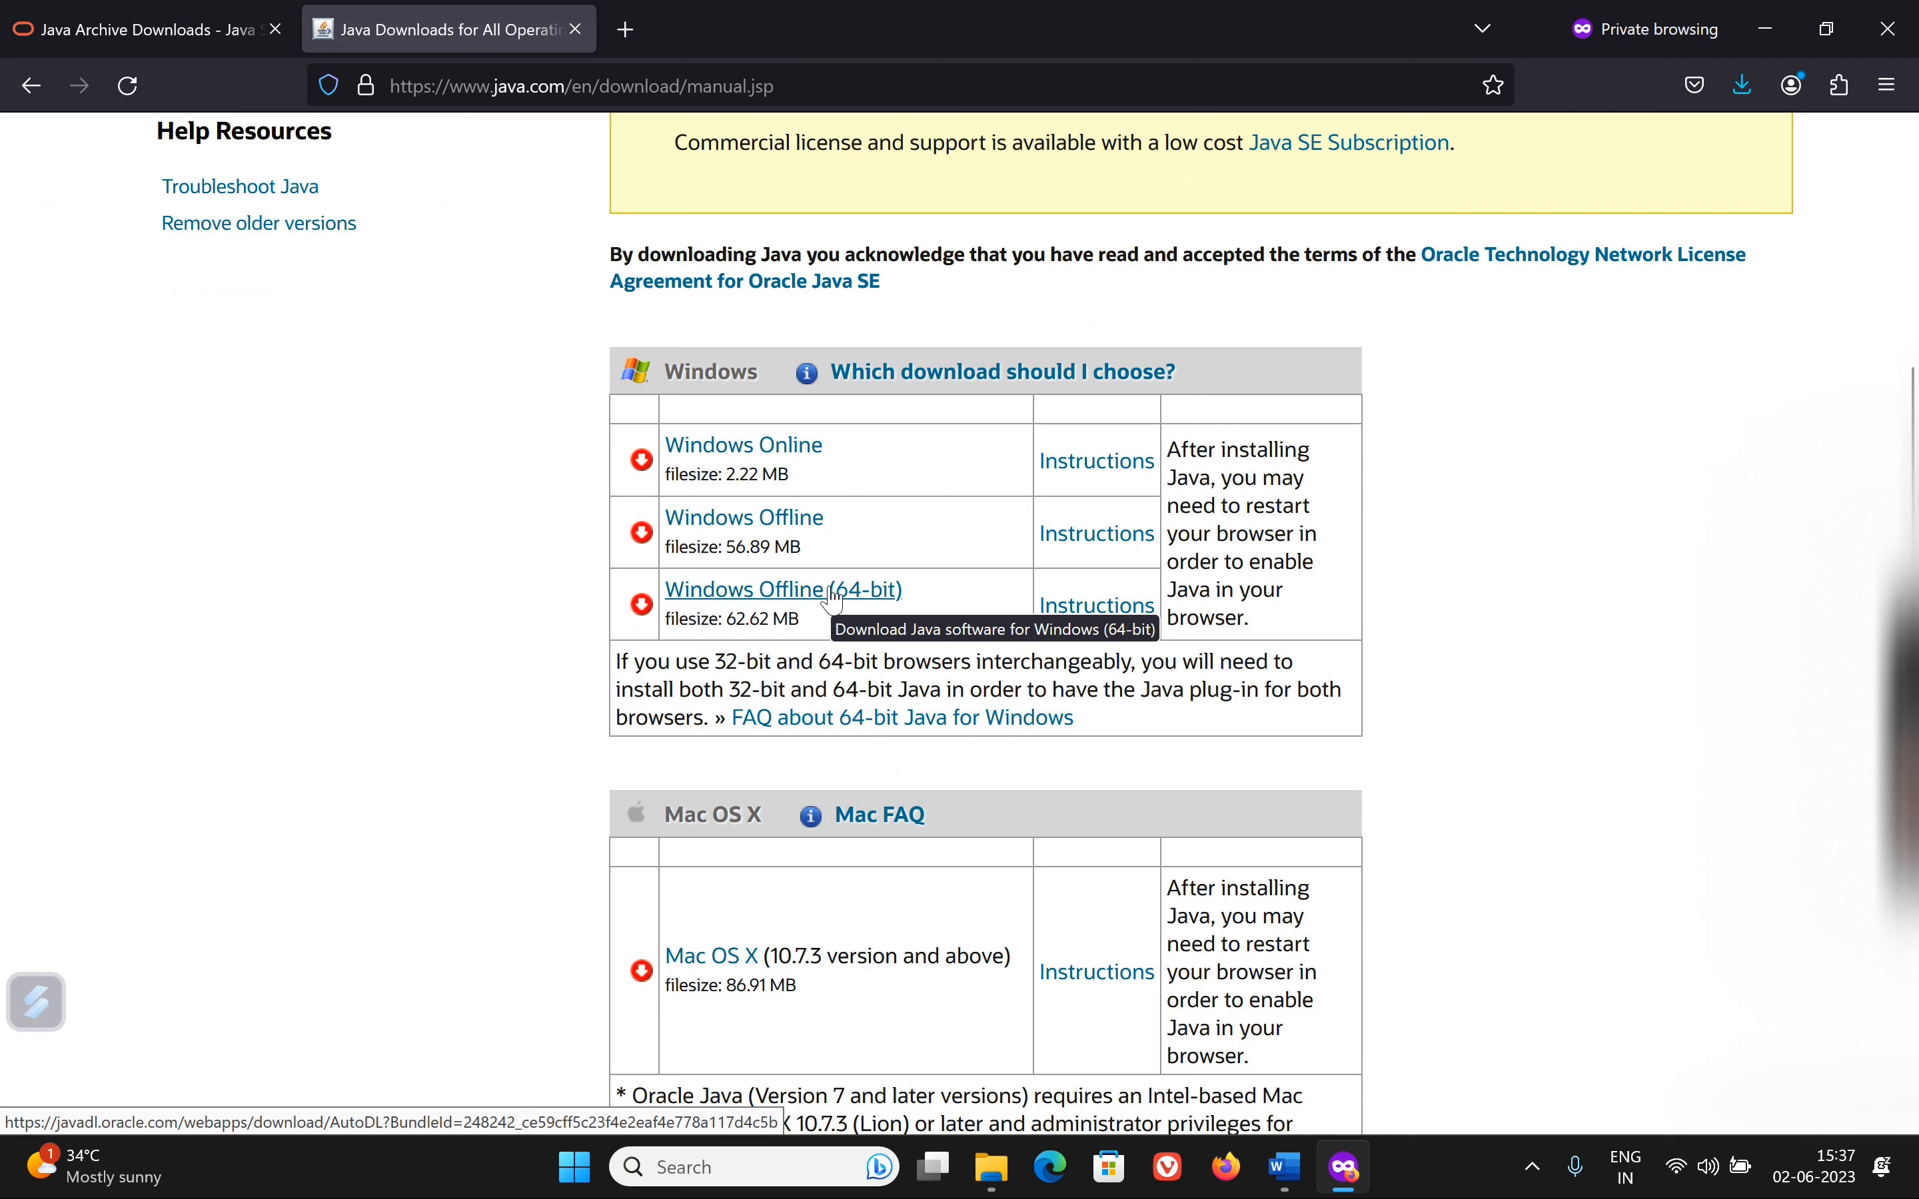
{"action": "scroll", "coordinate": [833, 599], "scroll_direction": "up", "scroll_amount": 7}
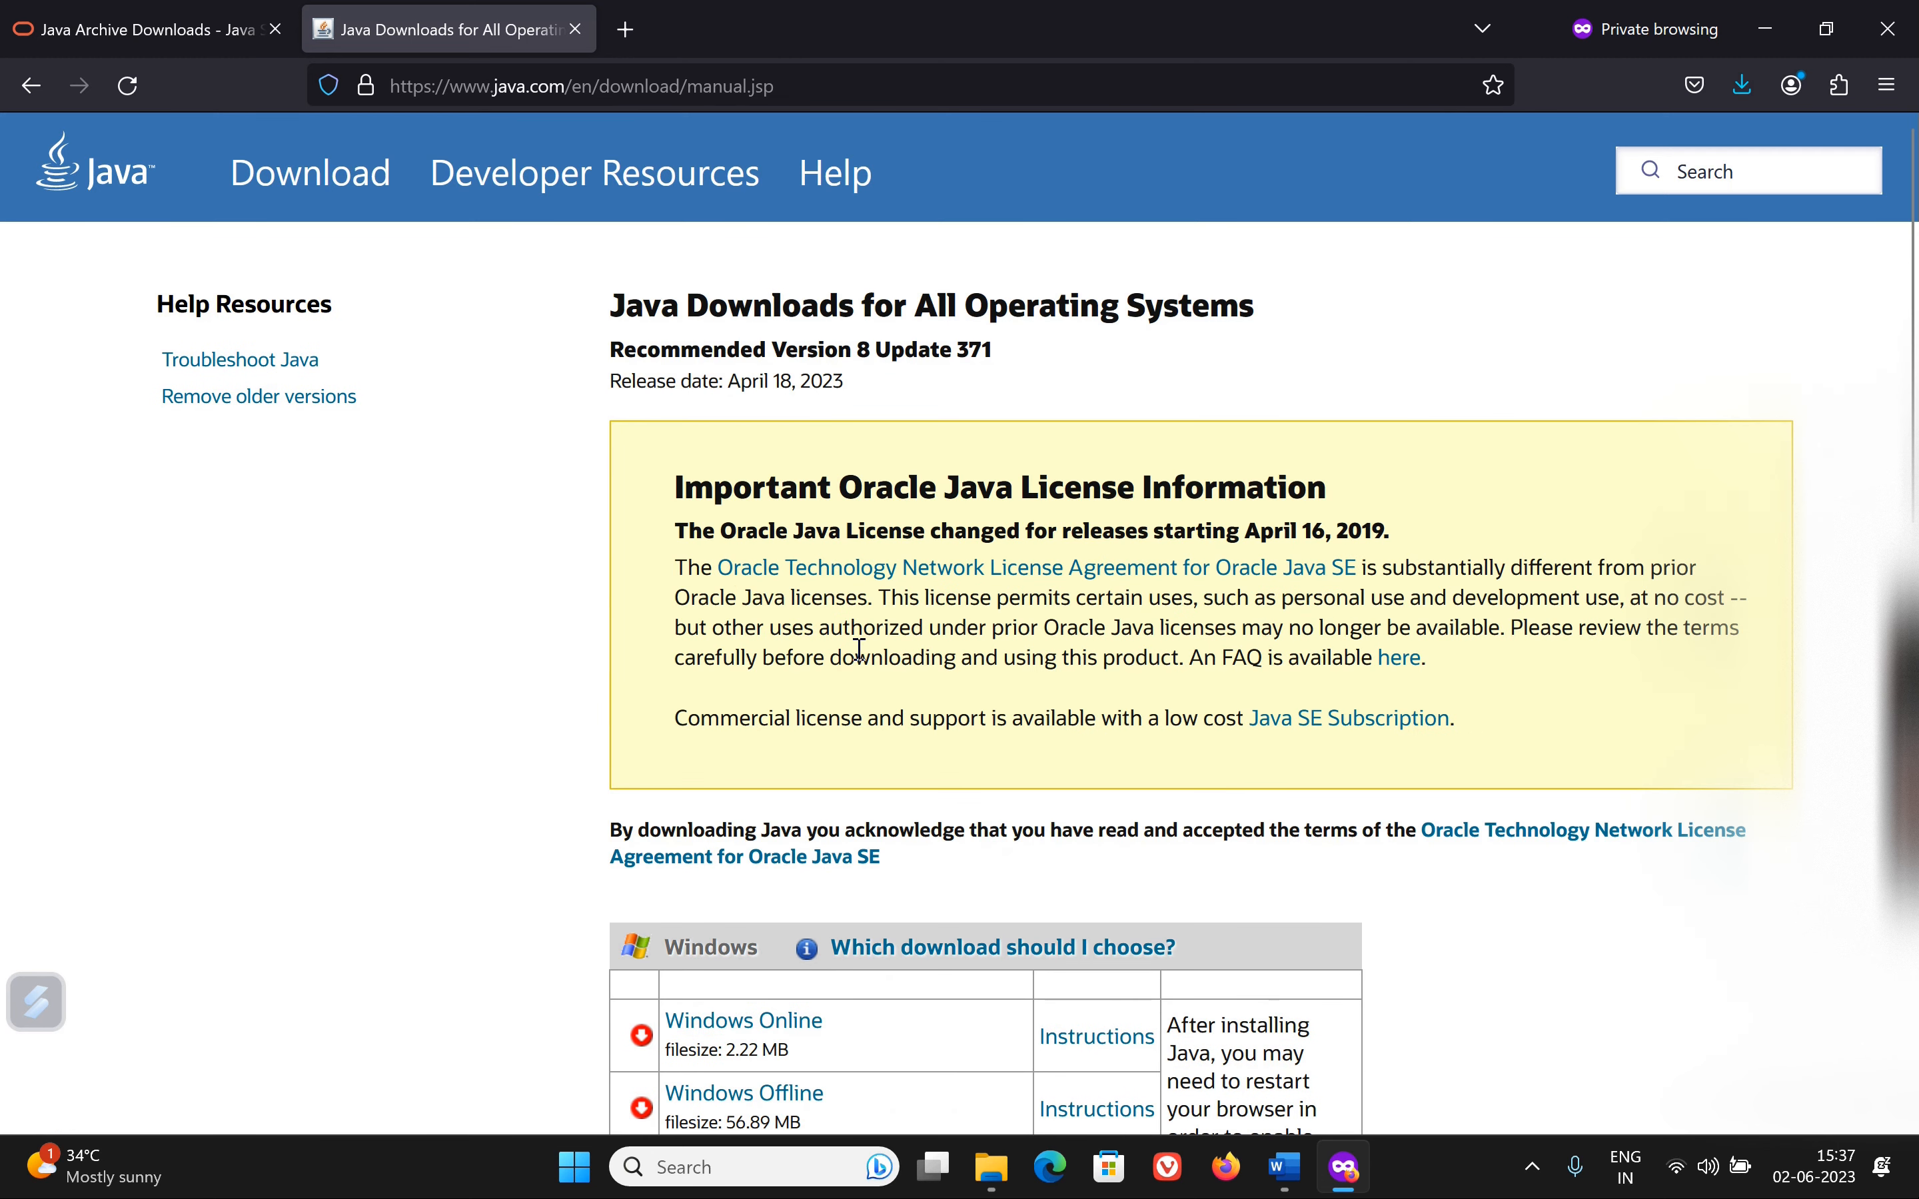
{"action": "scroll", "coordinate": [859, 649], "scroll_direction": "down", "scroll_amount": 11}
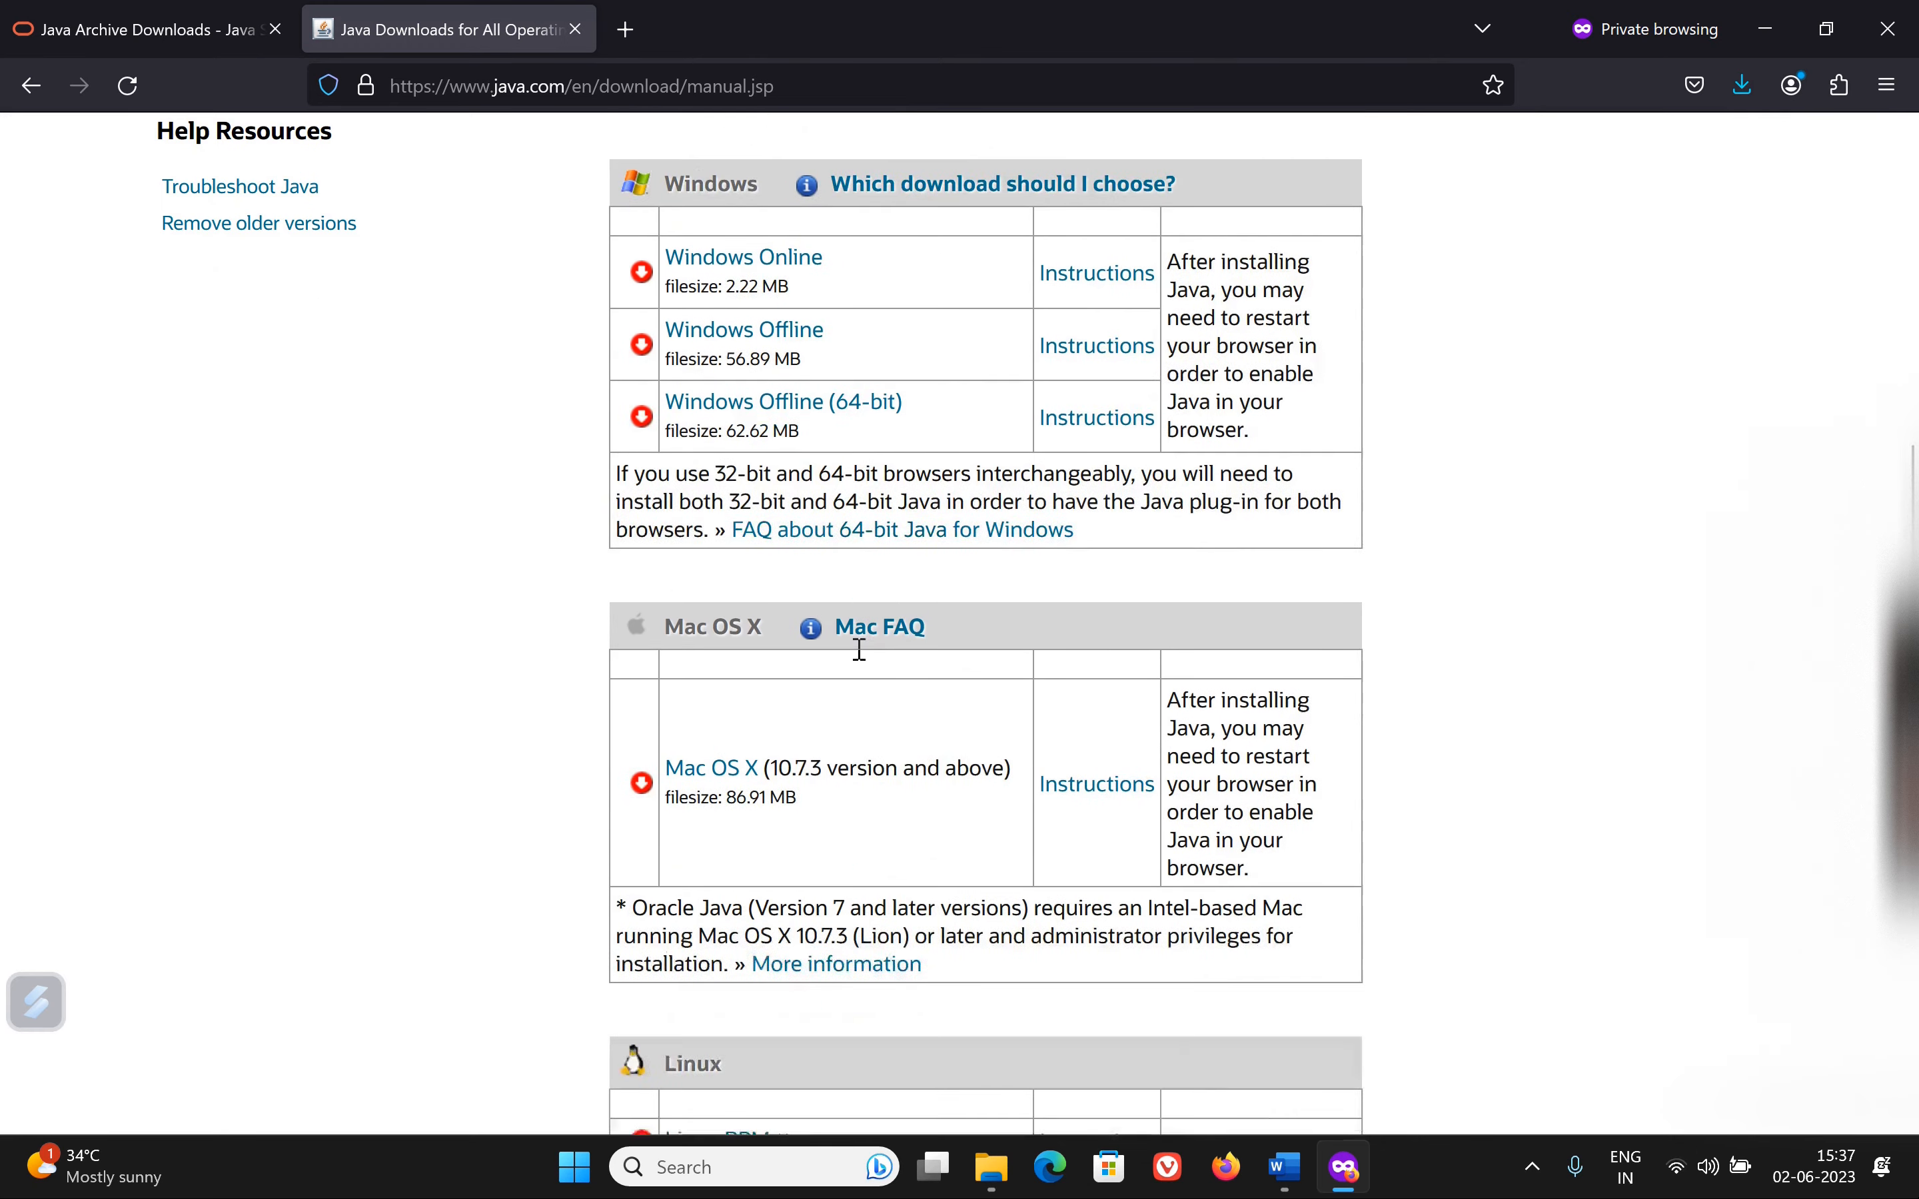
{"action": "left_click", "coordinate": [30, 86]}
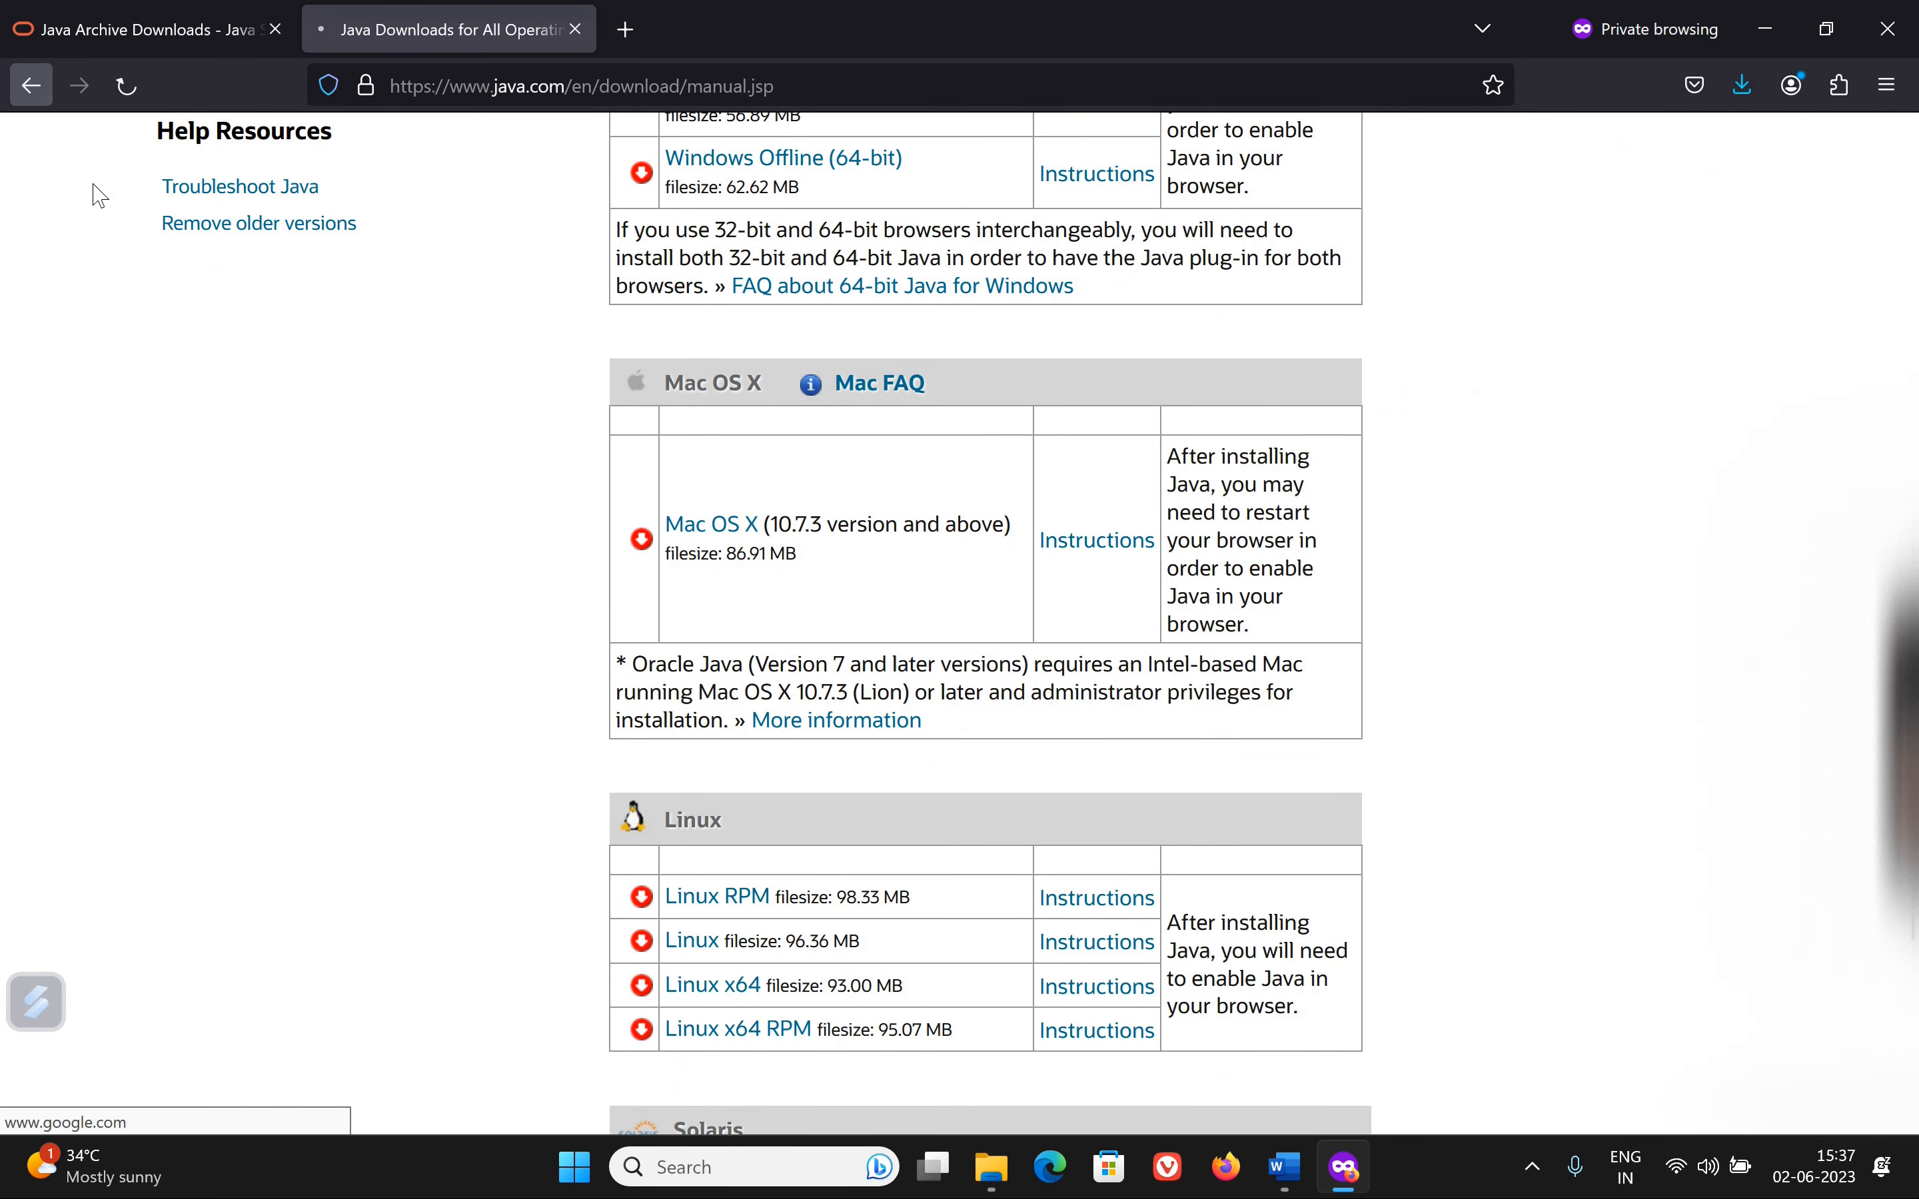
Step: Change the Google search to the suggested query "jre 1.8 download"
{"action": "left_click_drag", "start_coordinate": [398, 175], "coordinate": [339, 177]}
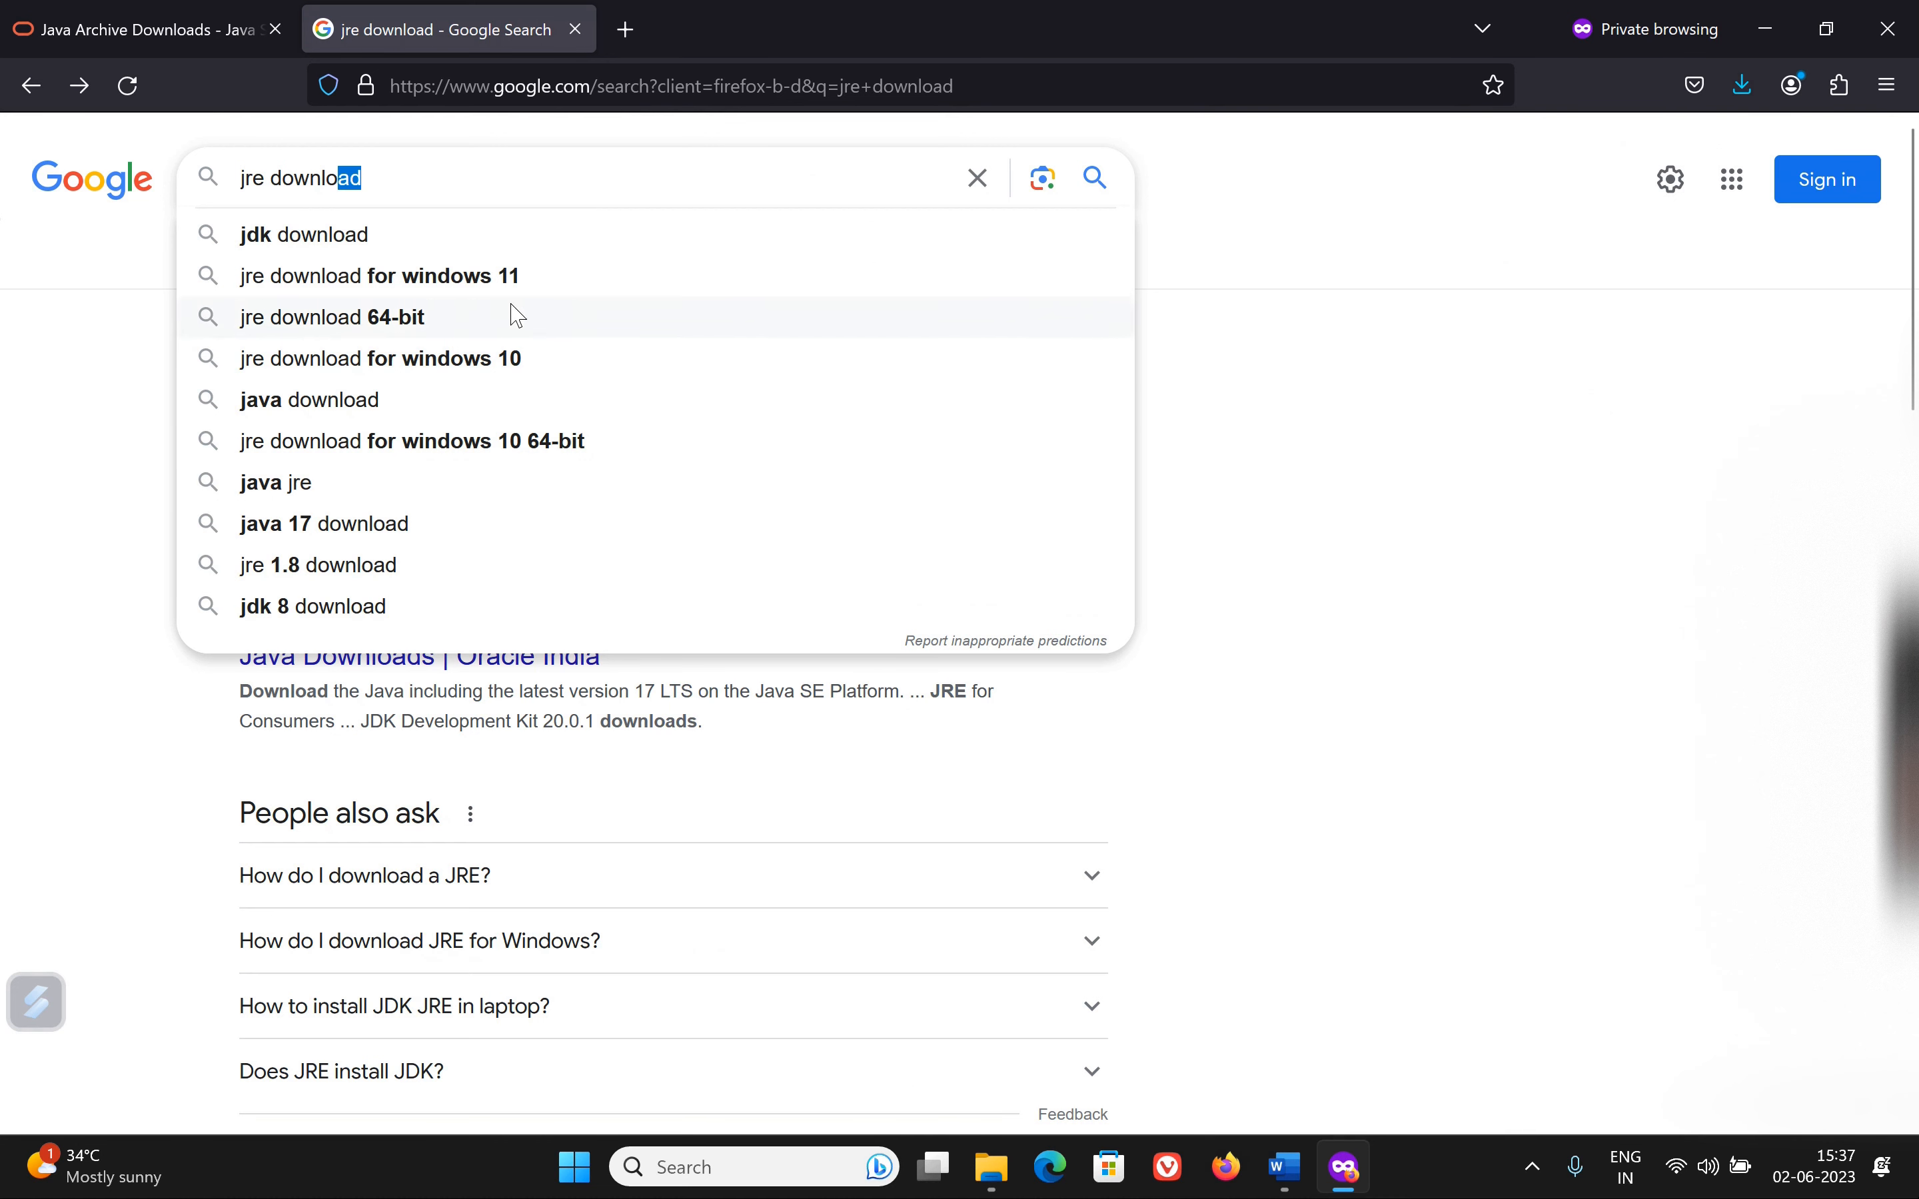
{"action": "left_click", "coordinate": [426, 179]}
{"action": "key", "text": "Up"}
{"action": "key", "text": "Up"}
{"action": "key", "text": "Return"}
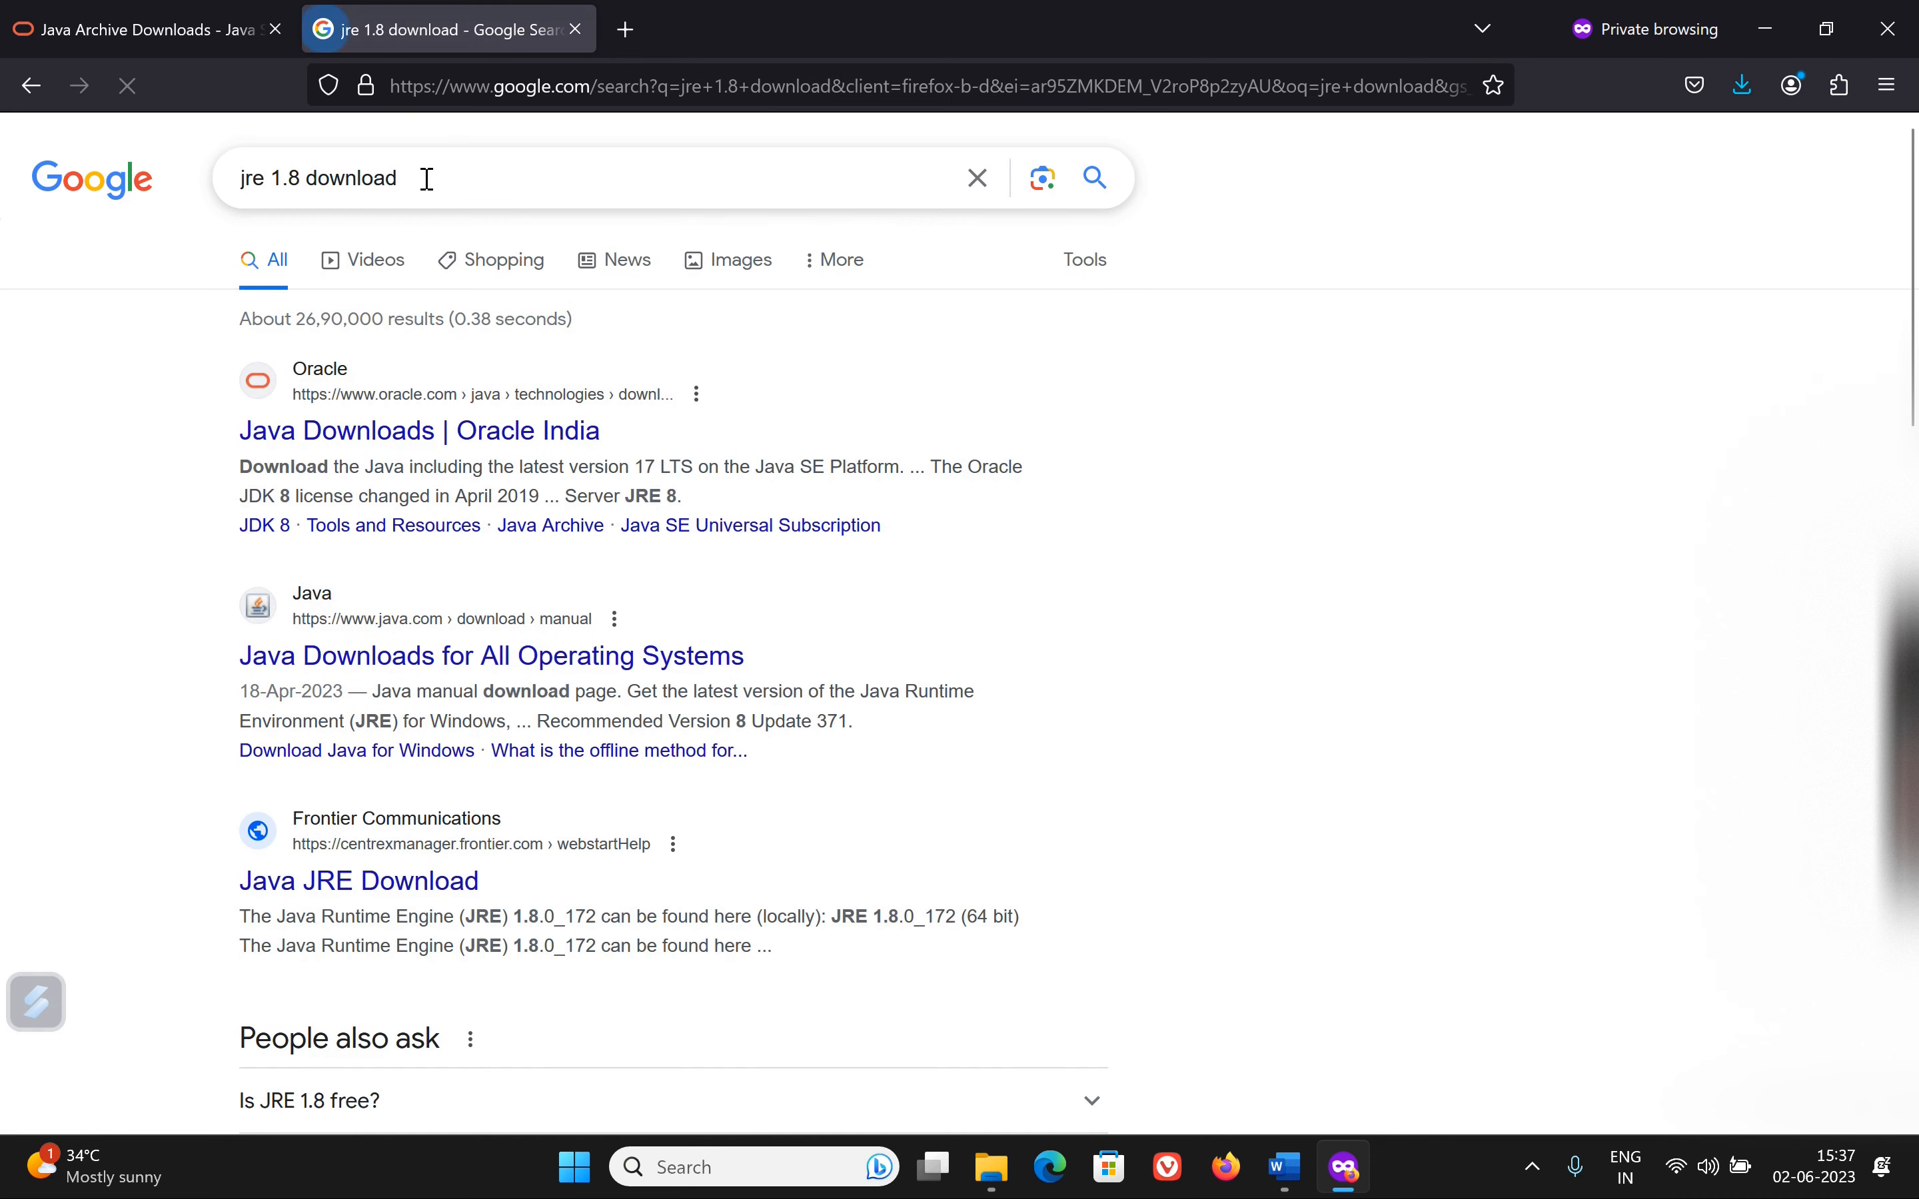
Step: Open TechSpot's Java SE JDK and JRE 8.371 Download page from the search results
{"action": "scroll", "coordinate": [479, 658], "scroll_direction": "down", "scroll_amount": 5}
{"action": "scroll", "coordinate": [479, 665], "scroll_direction": "down", "scroll_amount": 7}
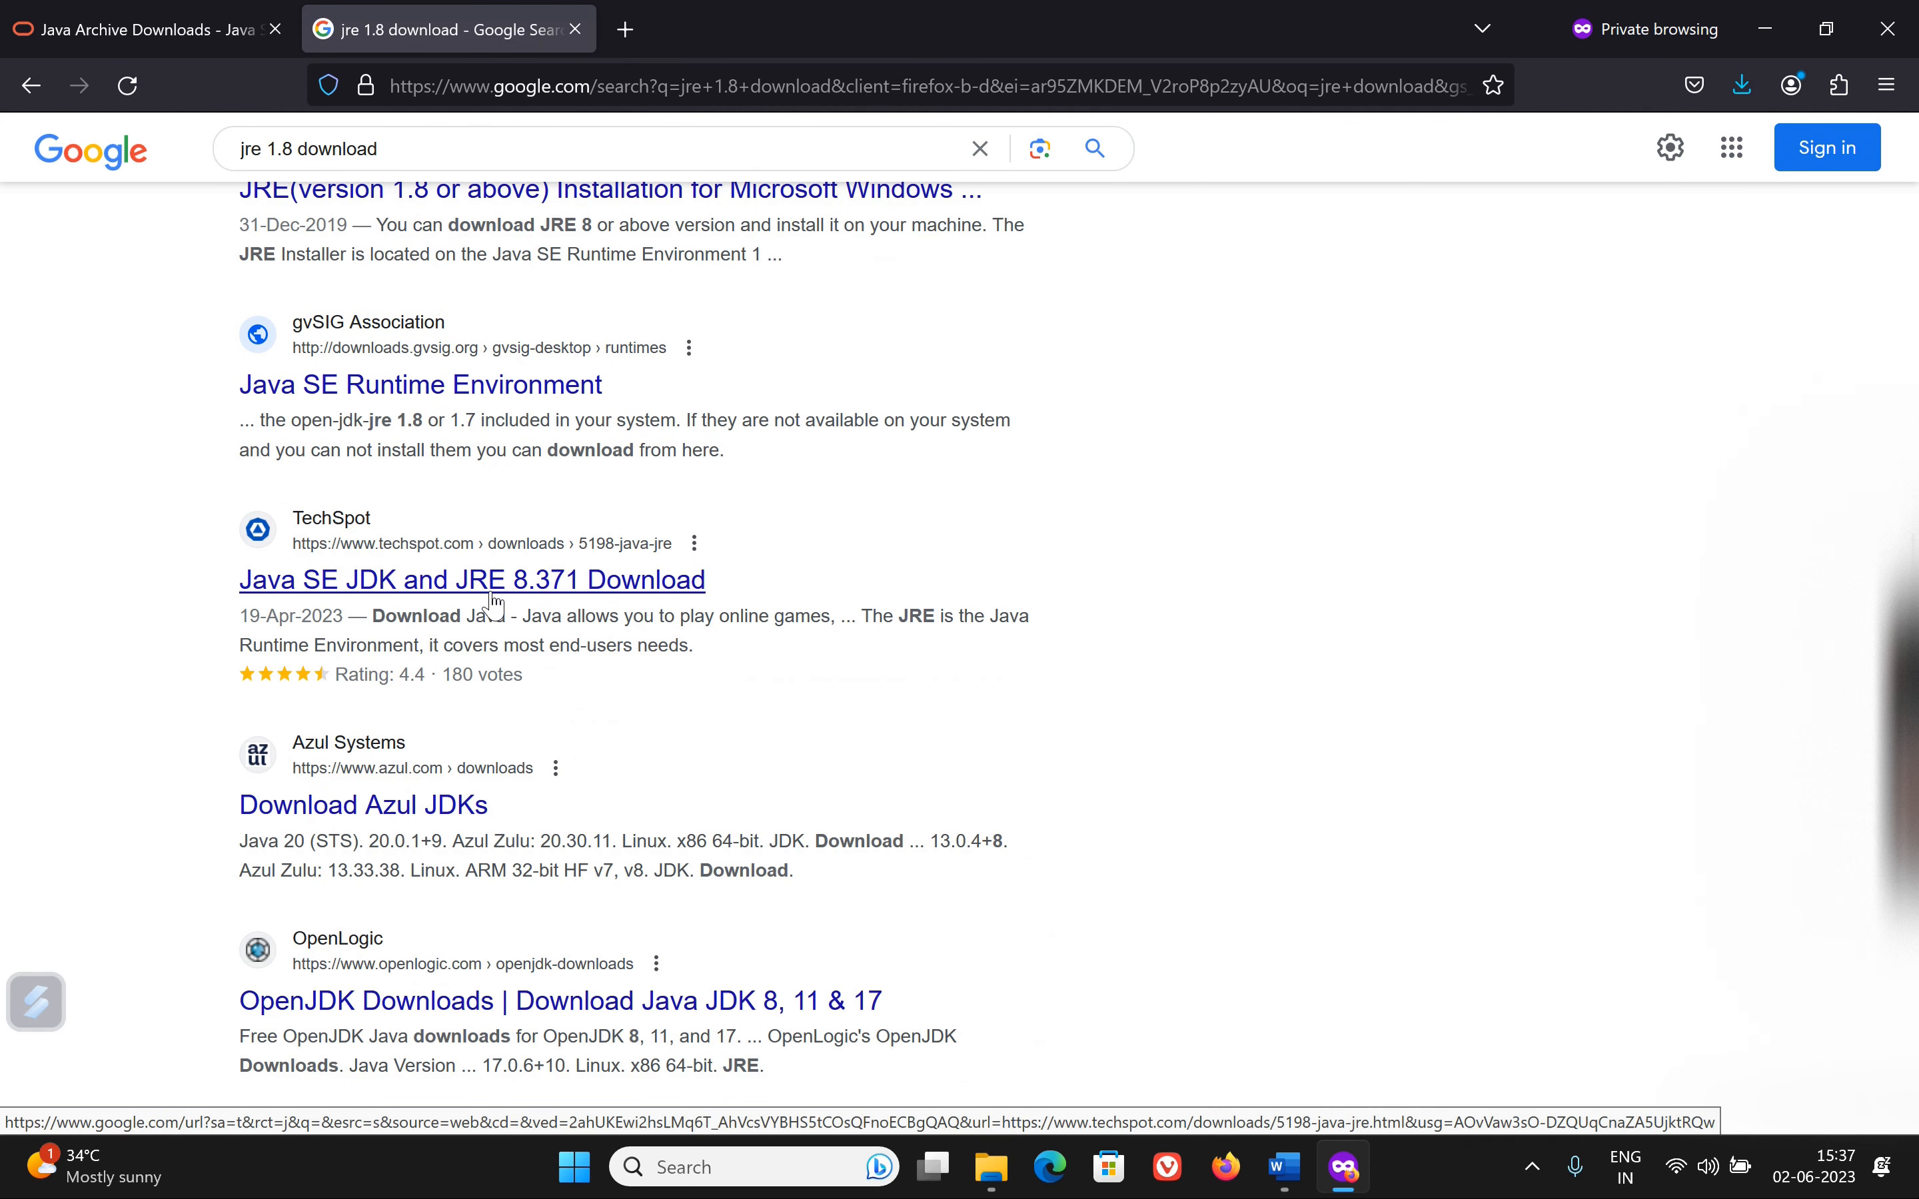
{"action": "scroll", "coordinate": [499, 626], "scroll_direction": "down", "scroll_amount": 5}
{"action": "scroll", "coordinate": [984, 742], "scroll_direction": "up", "scroll_amount": 5}
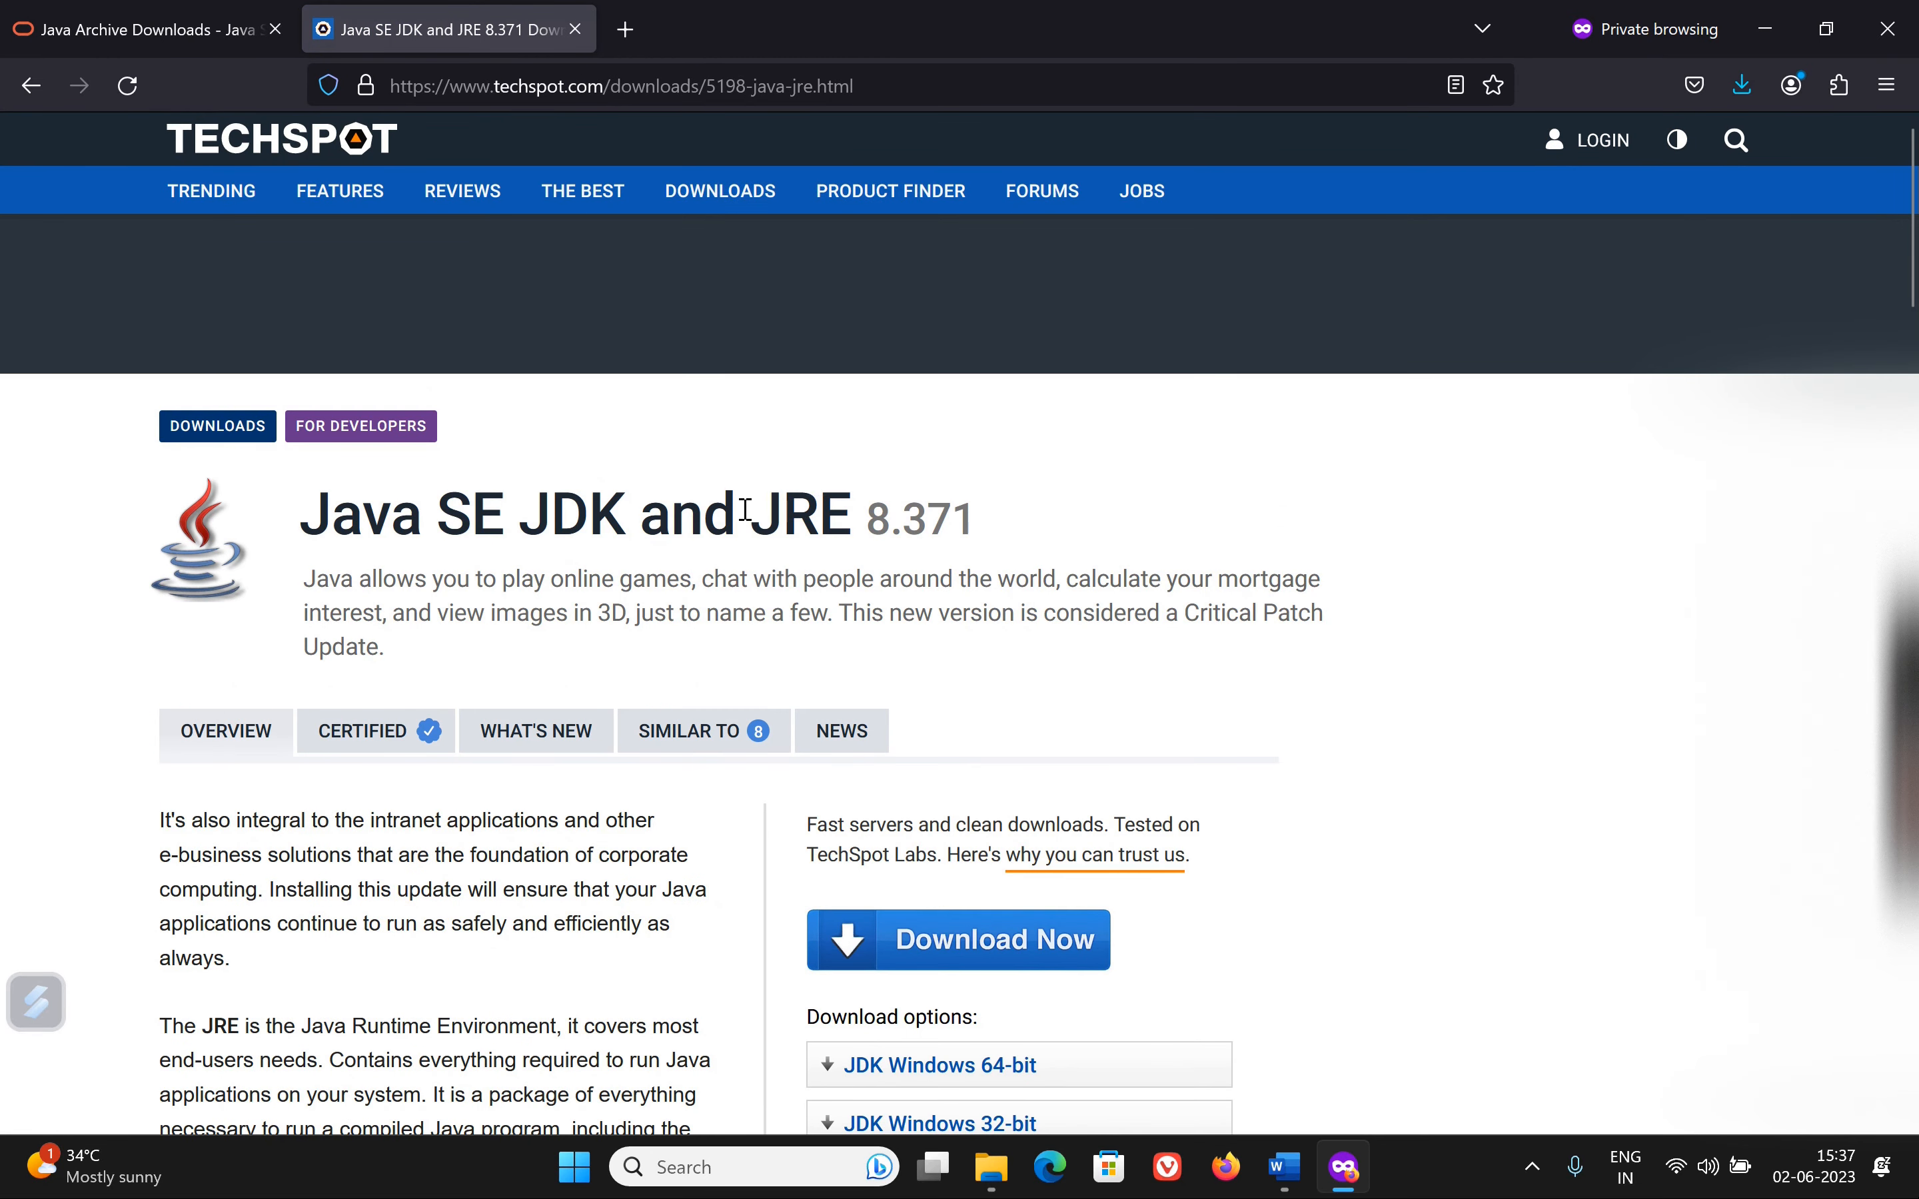
Step: Review the TechSpot page's title and its list of JDK and JRE download options for Windows
{"action": "left_click_drag", "start_coordinate": [746, 510], "coordinate": [897, 523]}
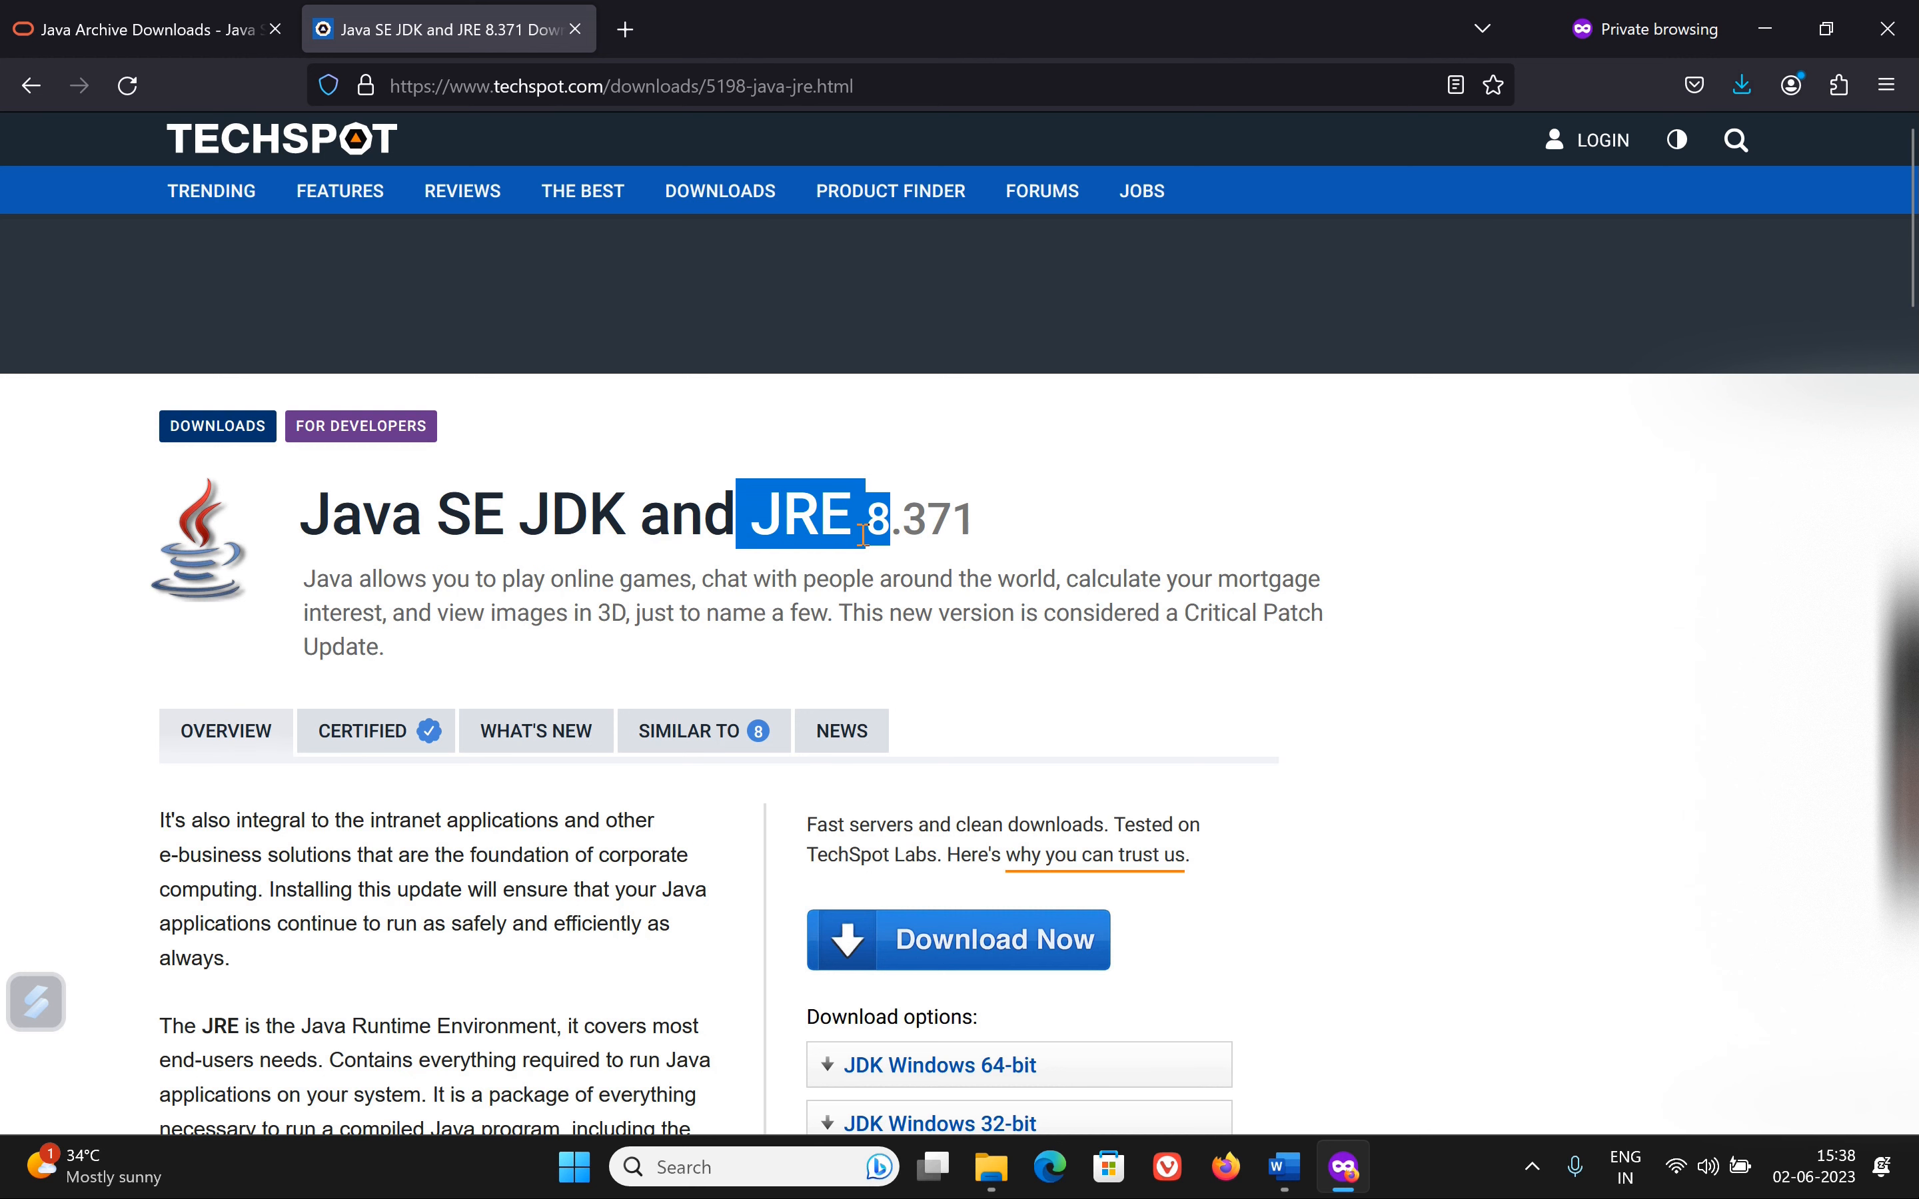
{"action": "left_click", "coordinate": [813, 495]}
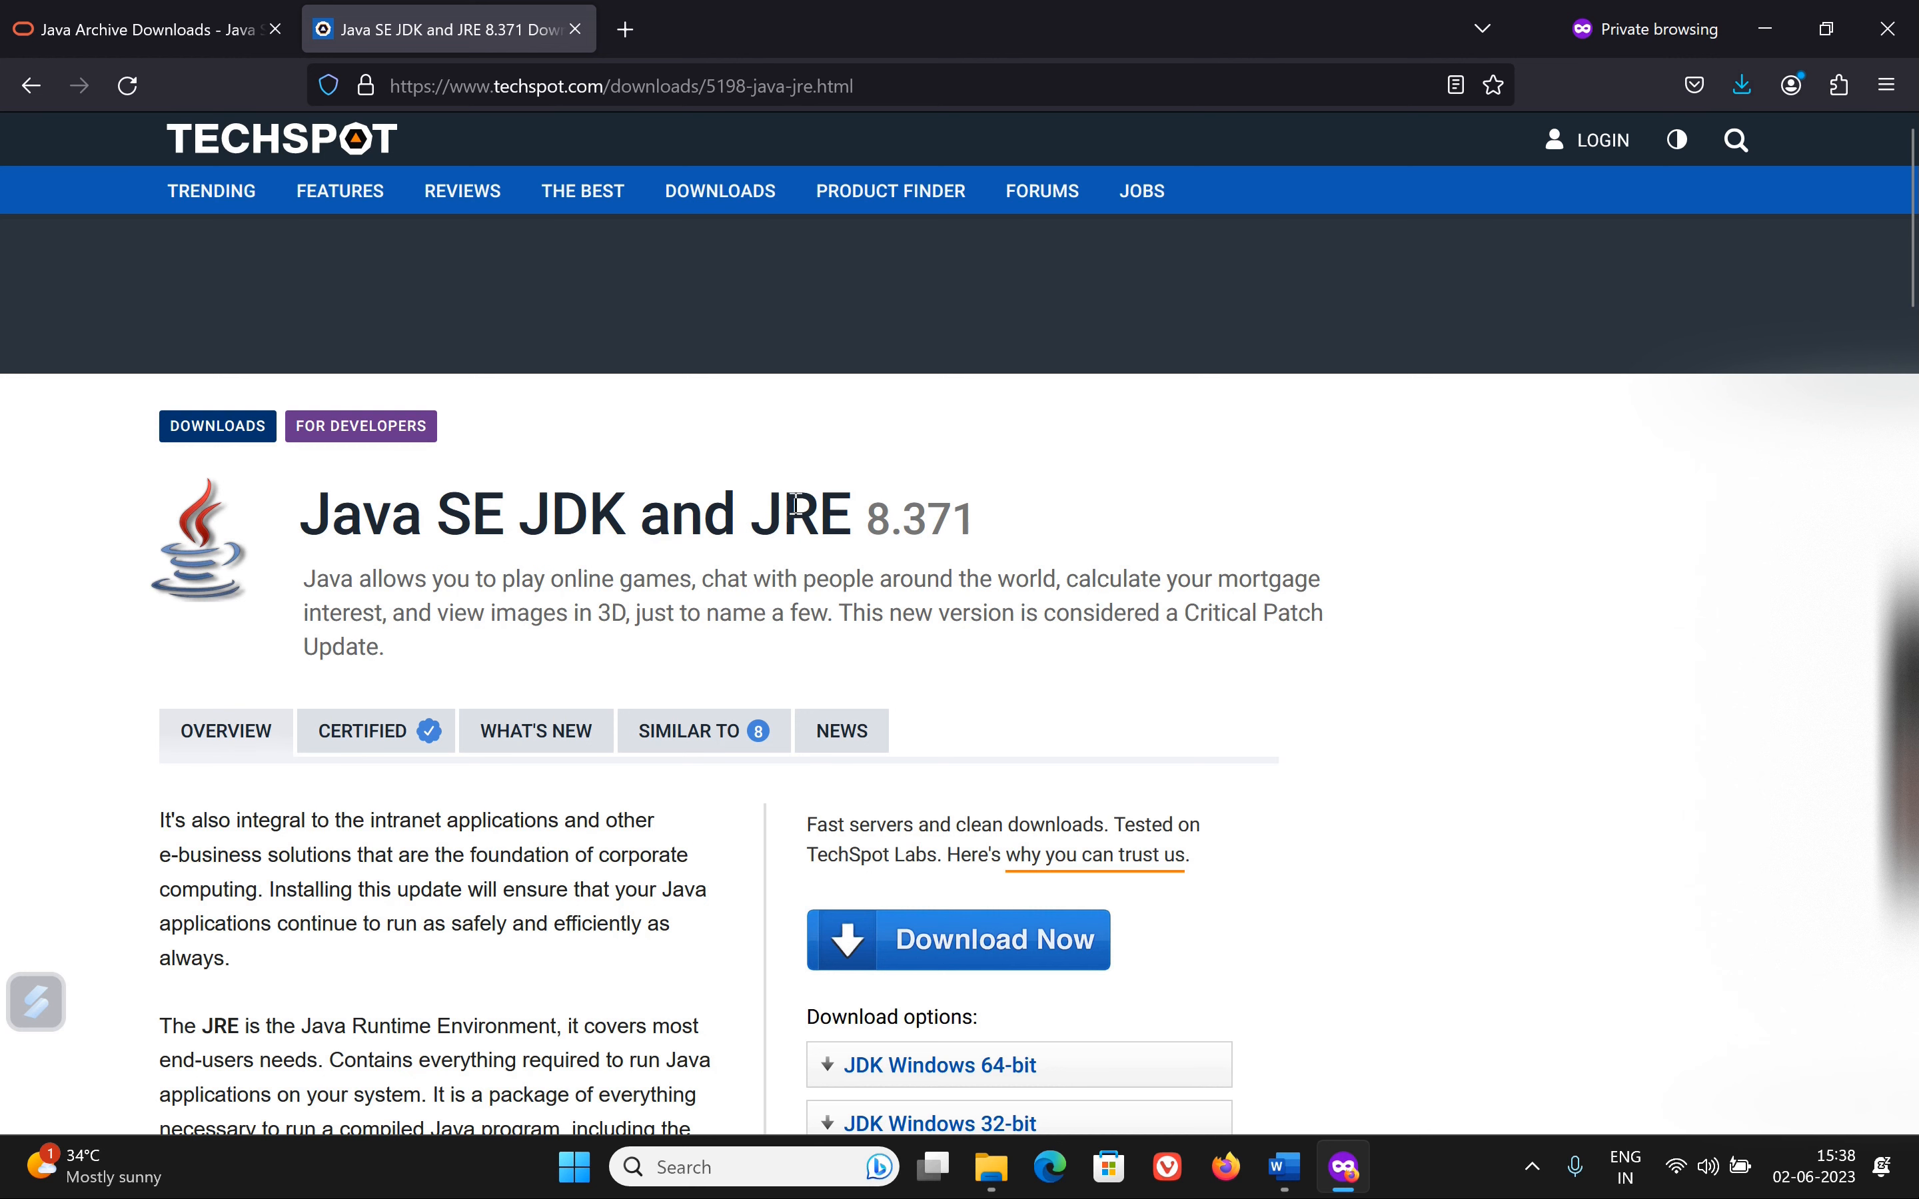
{"action": "scroll", "coordinate": [748, 510], "scroll_direction": "down", "scroll_amount": 5}
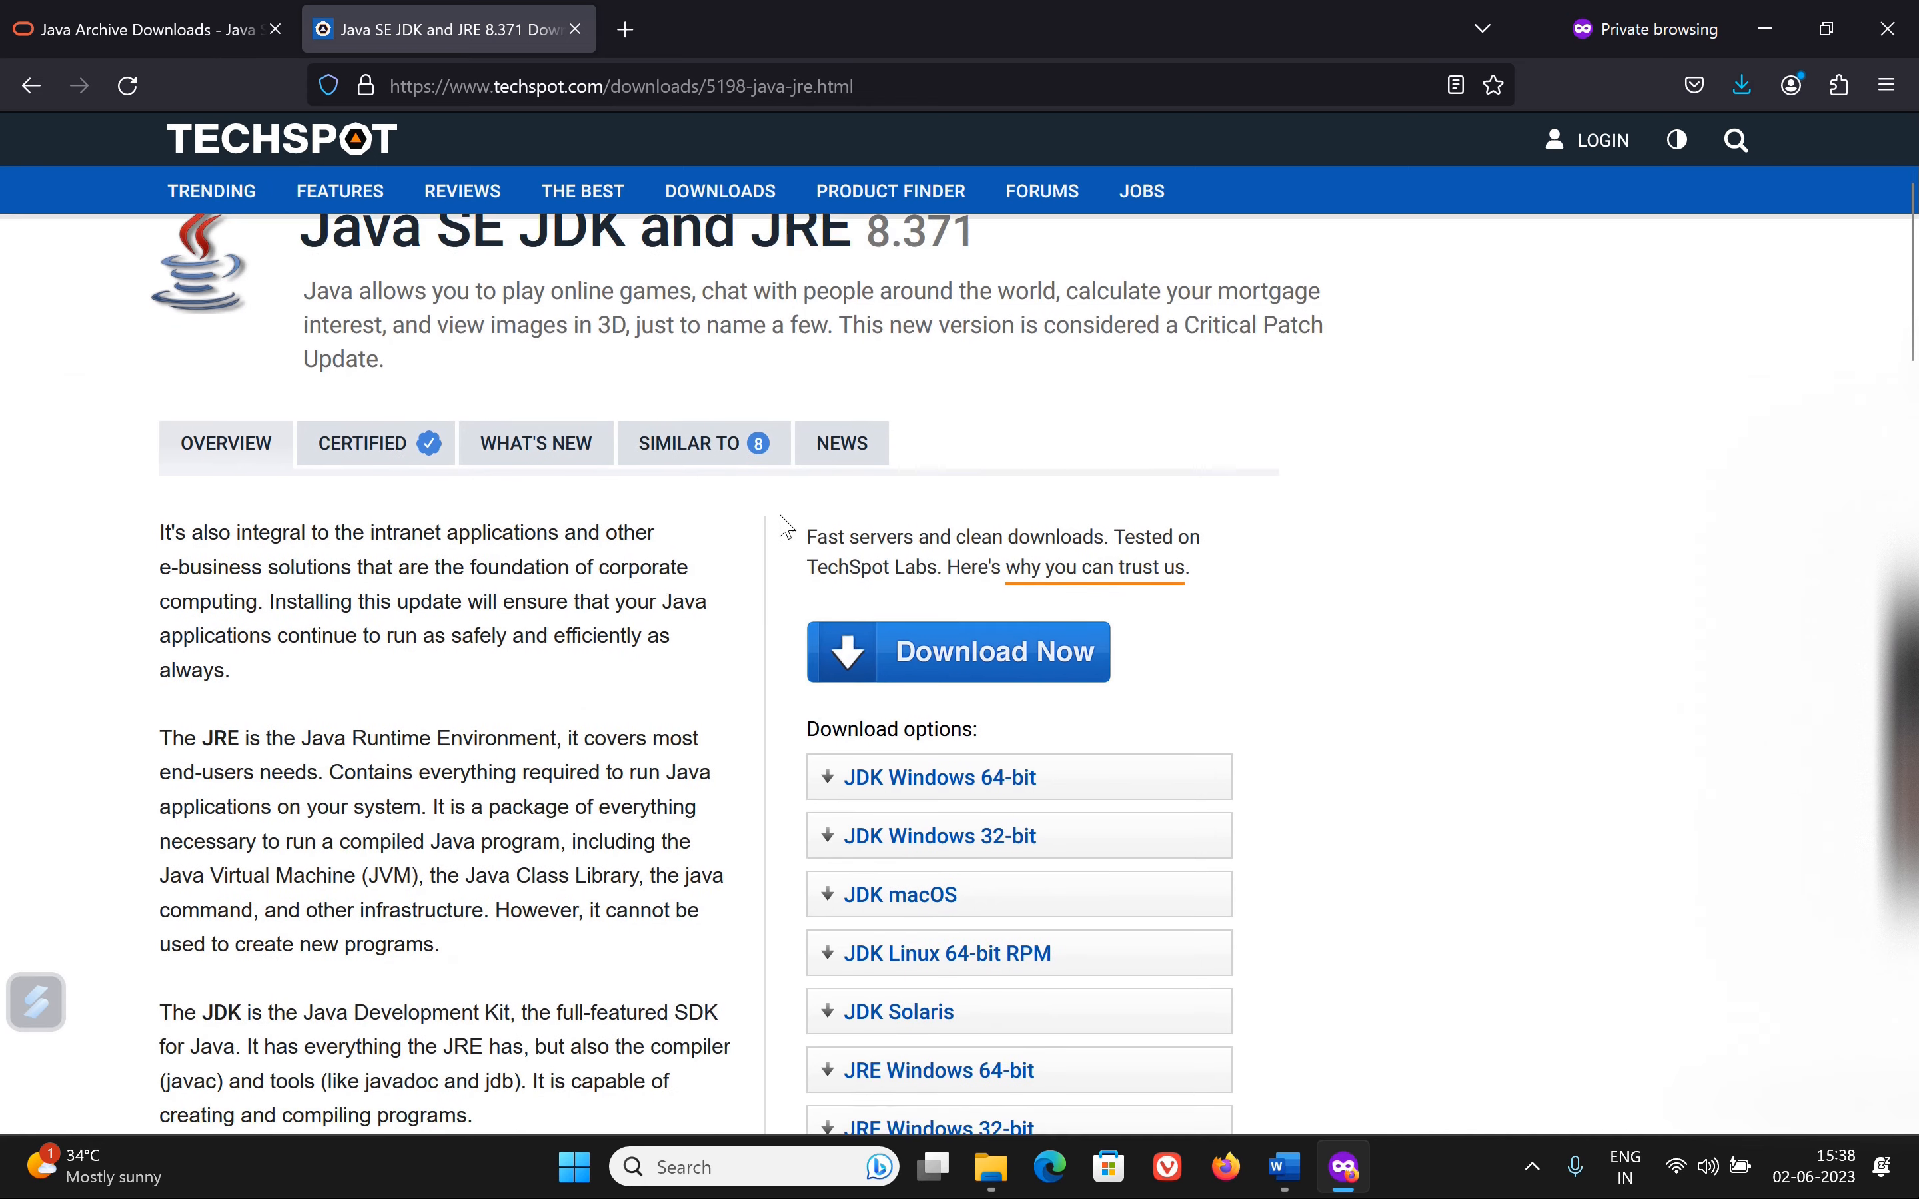
{"action": "scroll", "coordinate": [693, 594], "scroll_direction": "up", "scroll_amount": 5}
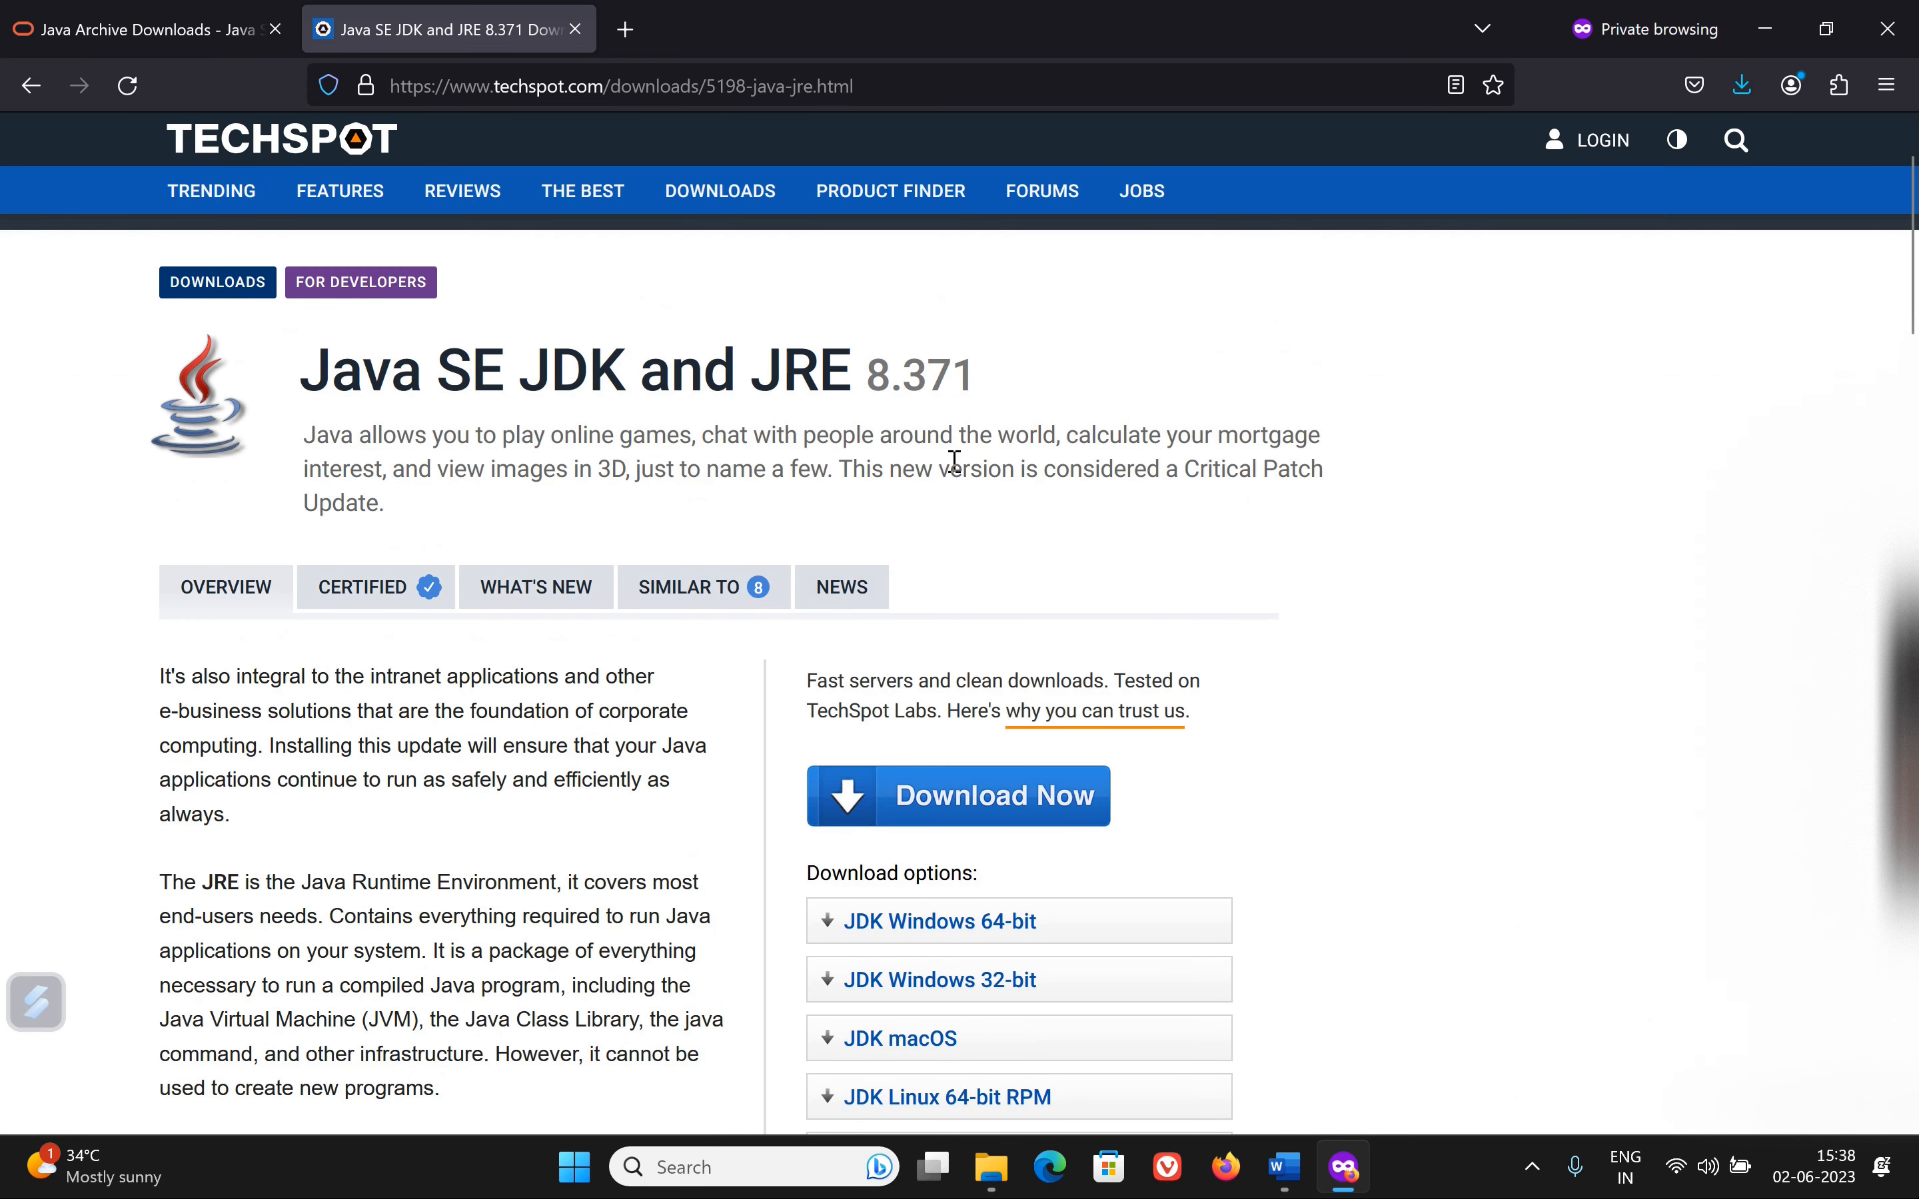
{"action": "left_click_drag", "start_coordinate": [525, 373], "coordinate": [631, 367]}
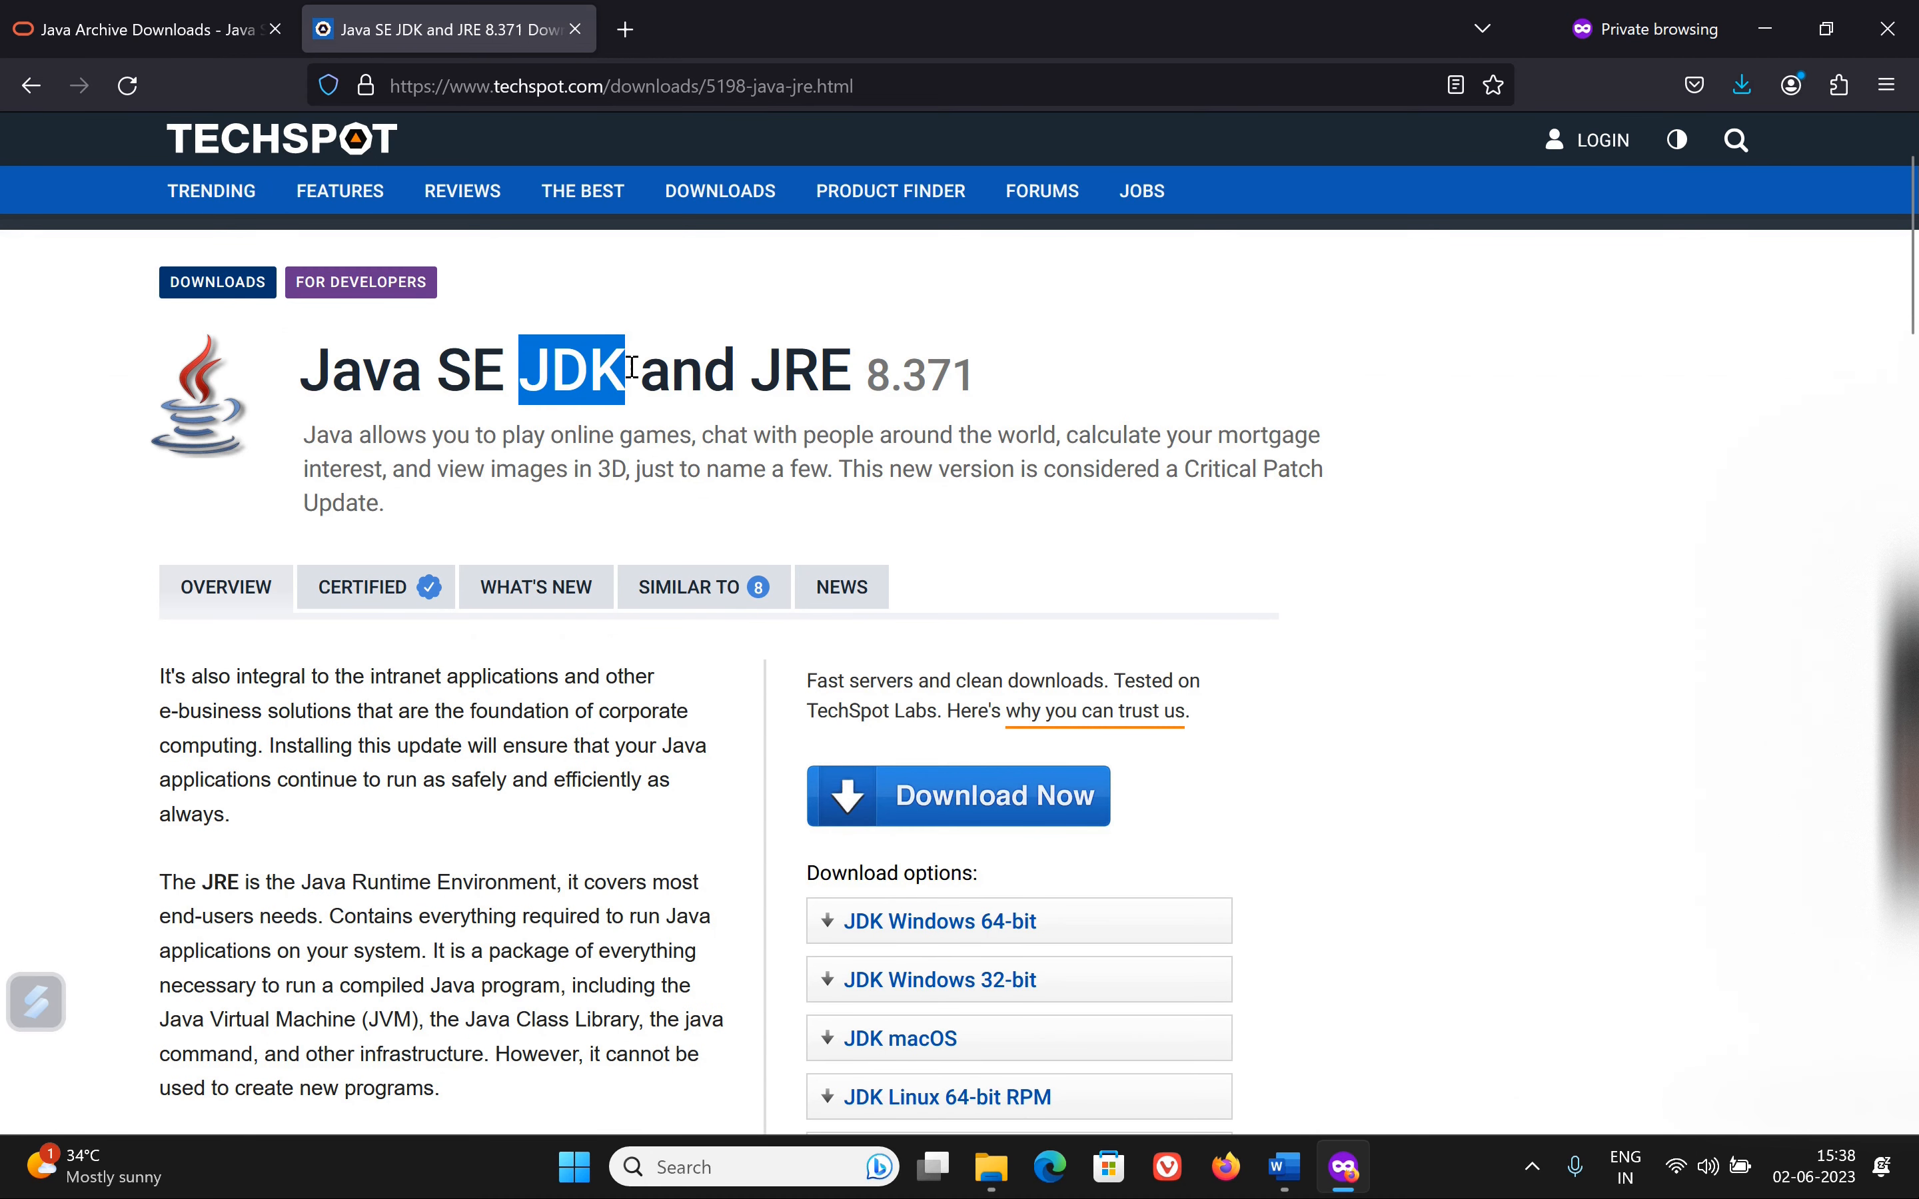
{"action": "left_click", "coordinate": [775, 382]}
{"action": "left_click_drag", "start_coordinate": [753, 373], "coordinate": [854, 374]}
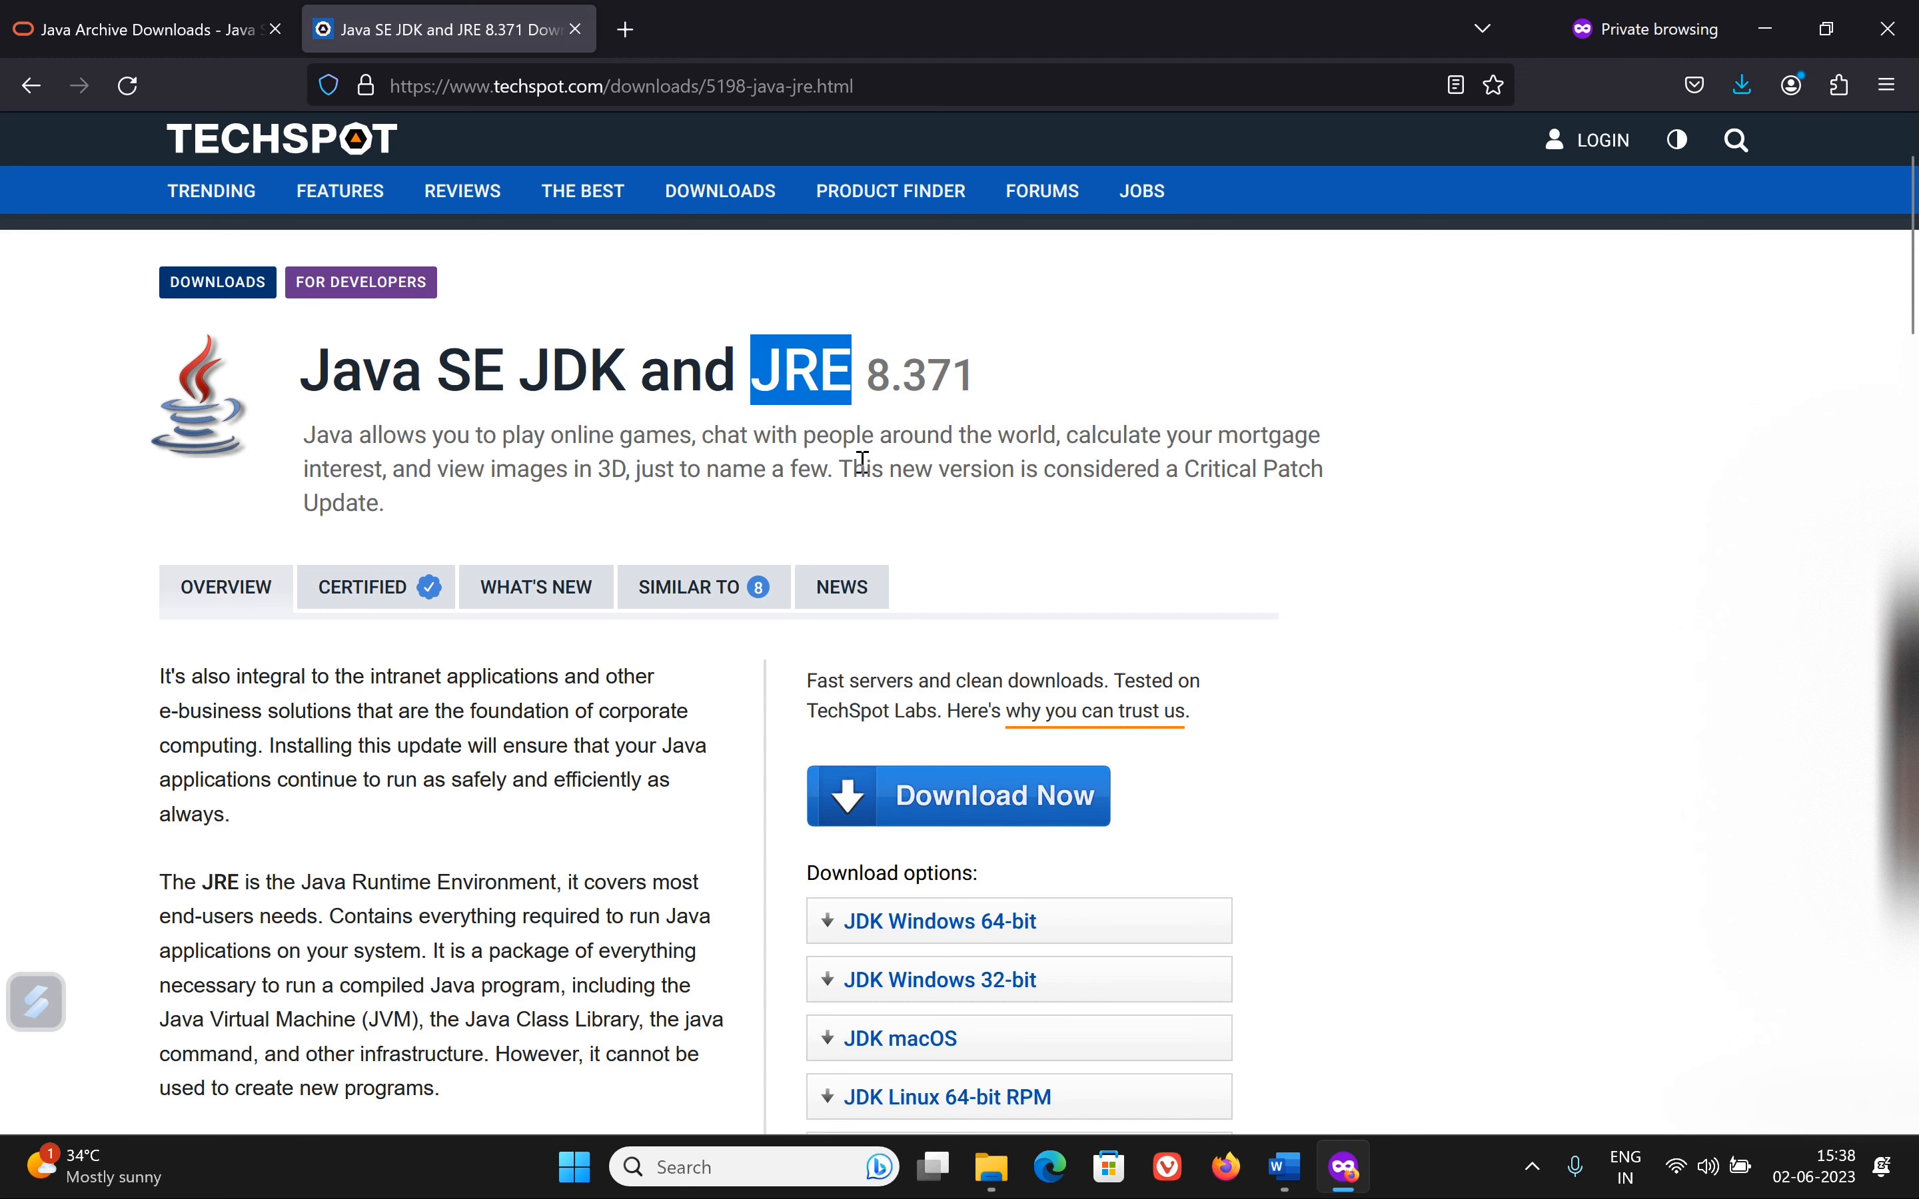
{"action": "scroll", "coordinate": [938, 541], "scroll_direction": "down", "scroll_amount": 6}
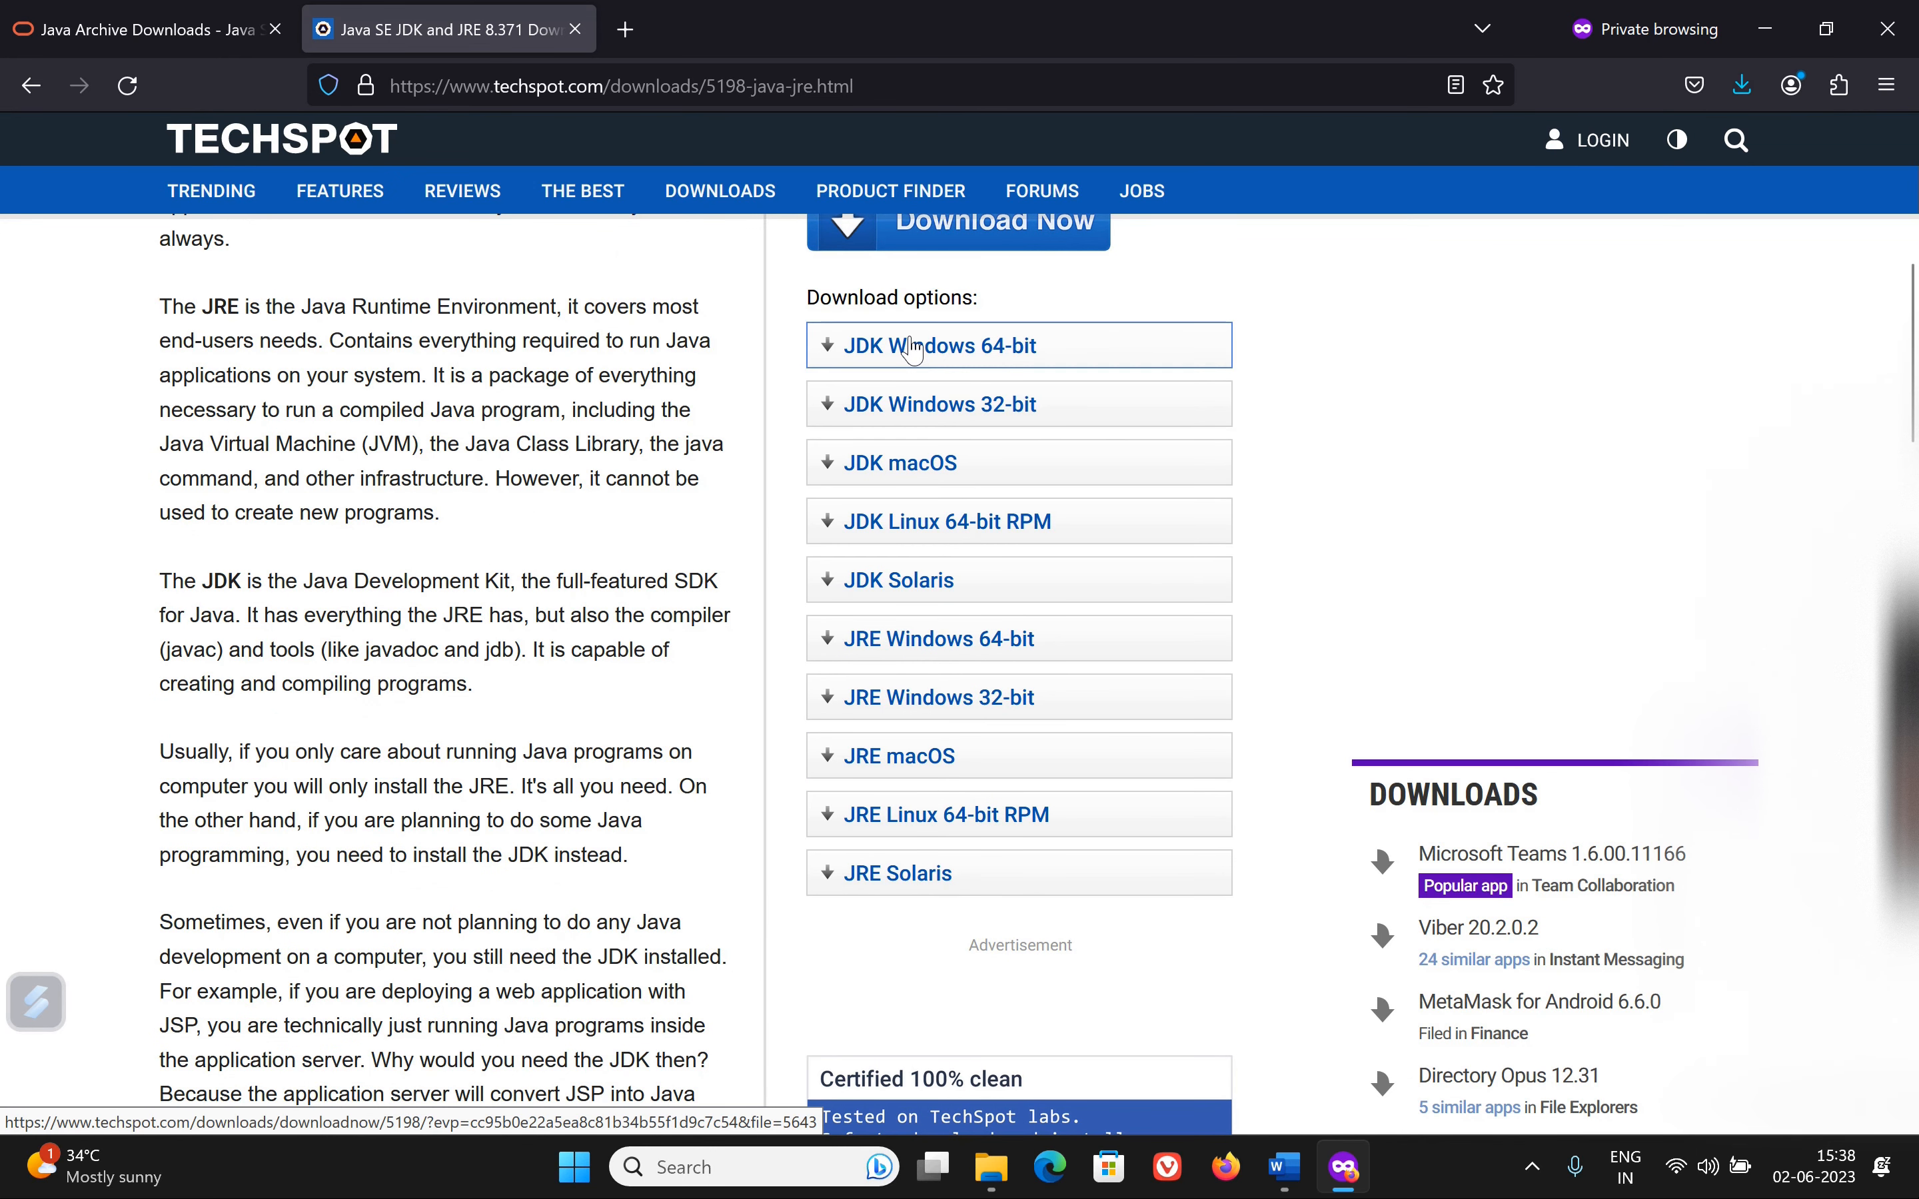
Step: Download the JRE Windows 64-bit installer from TechSpot's list of Java download options
{"action": "left_click", "coordinate": [913, 349]}
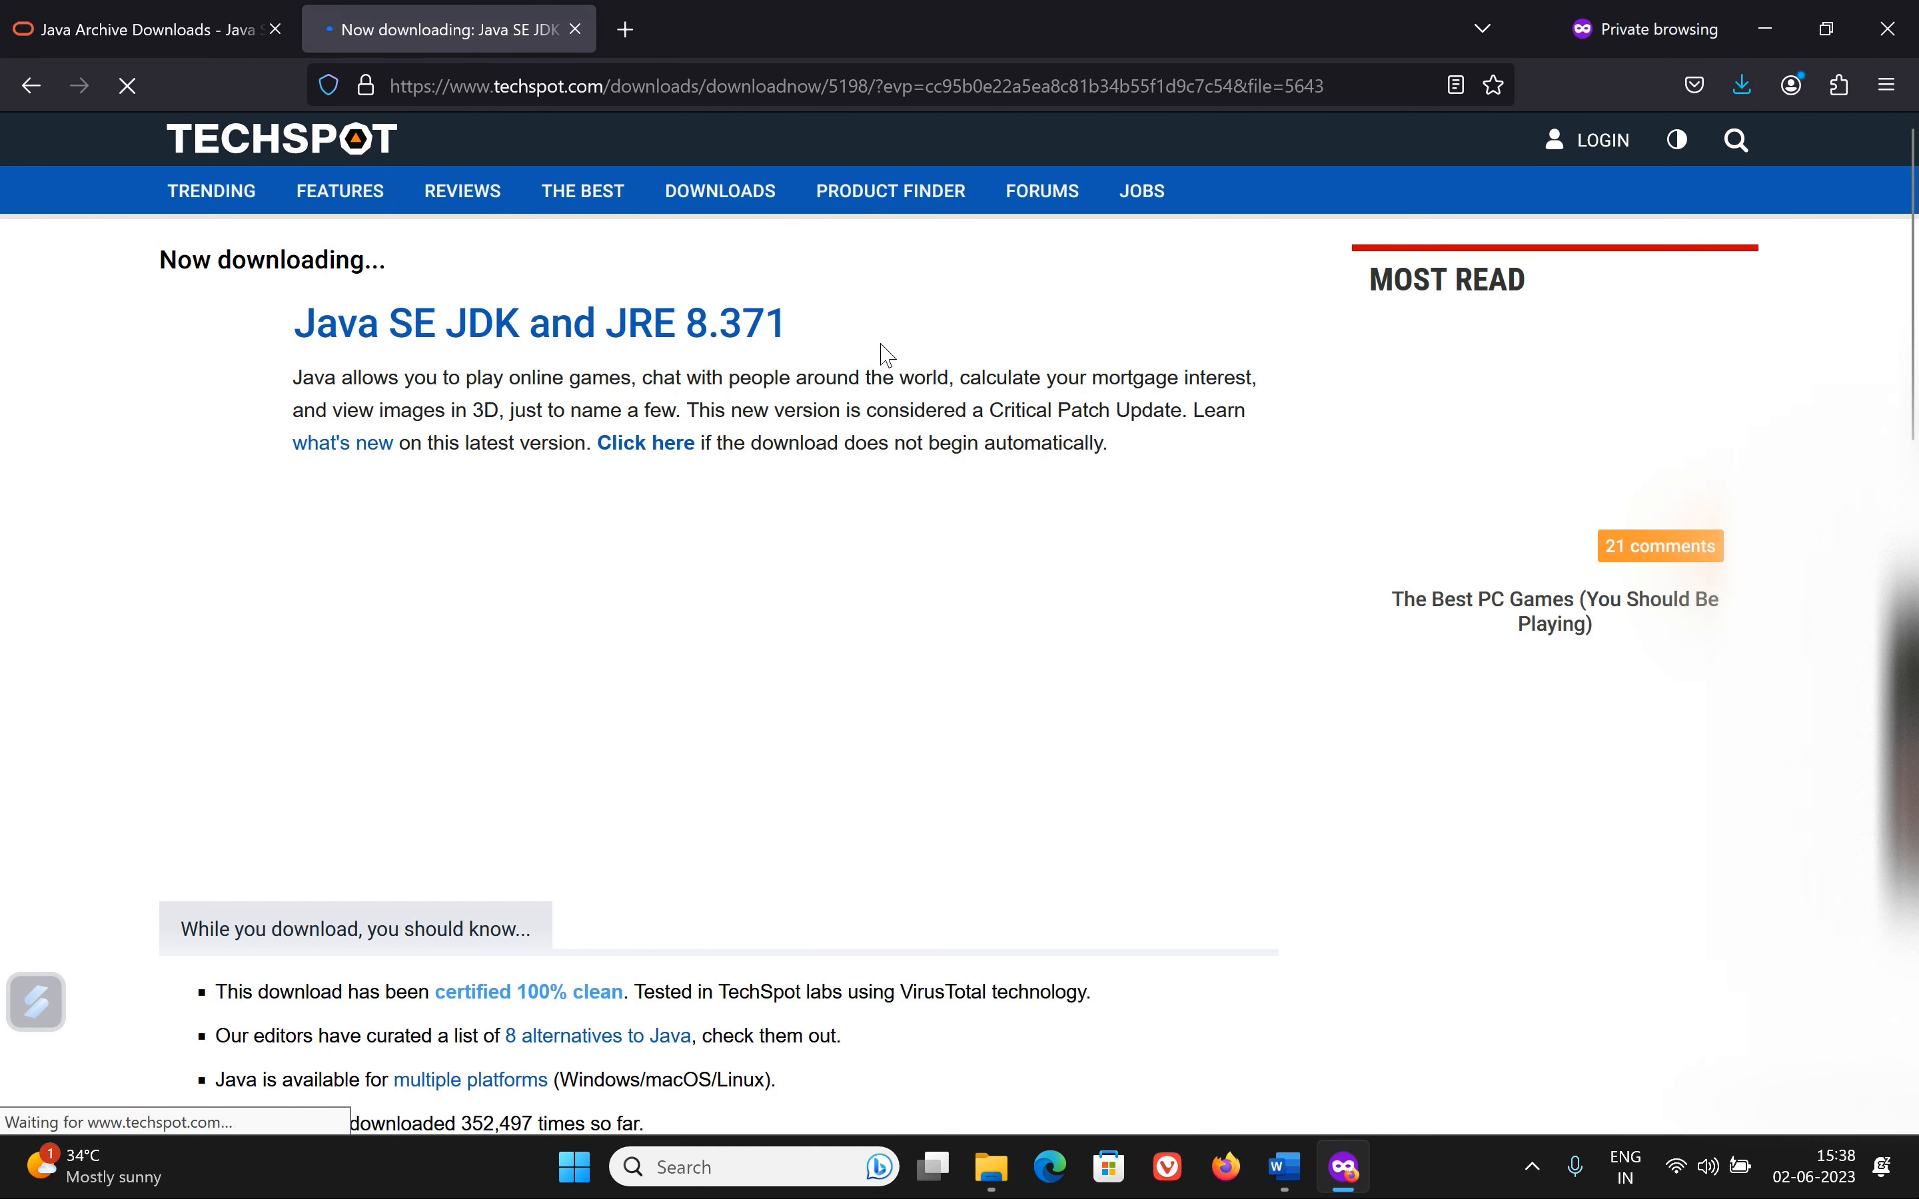
{"action": "left_click", "coordinate": [32, 86]}
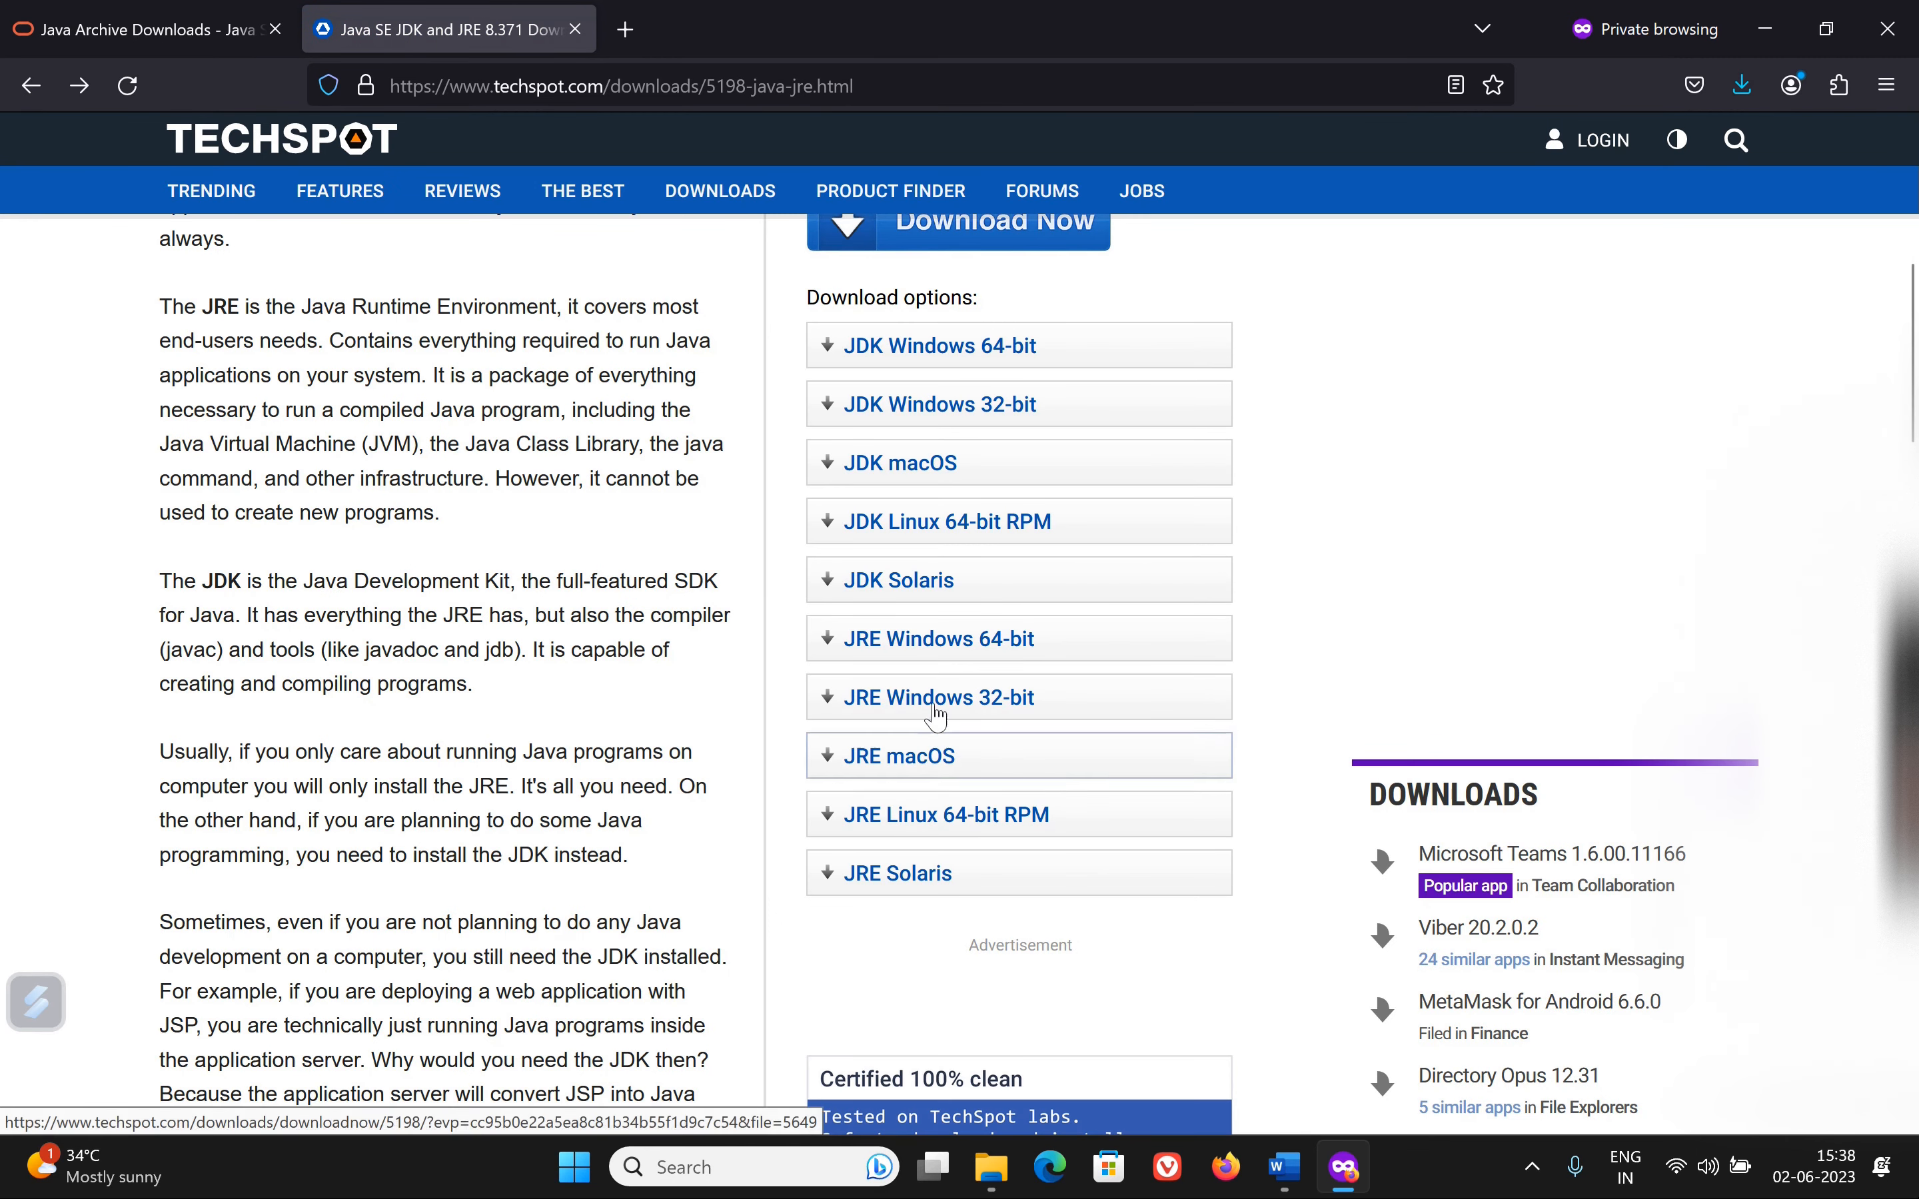
{"action": "left_click", "coordinate": [942, 642]}
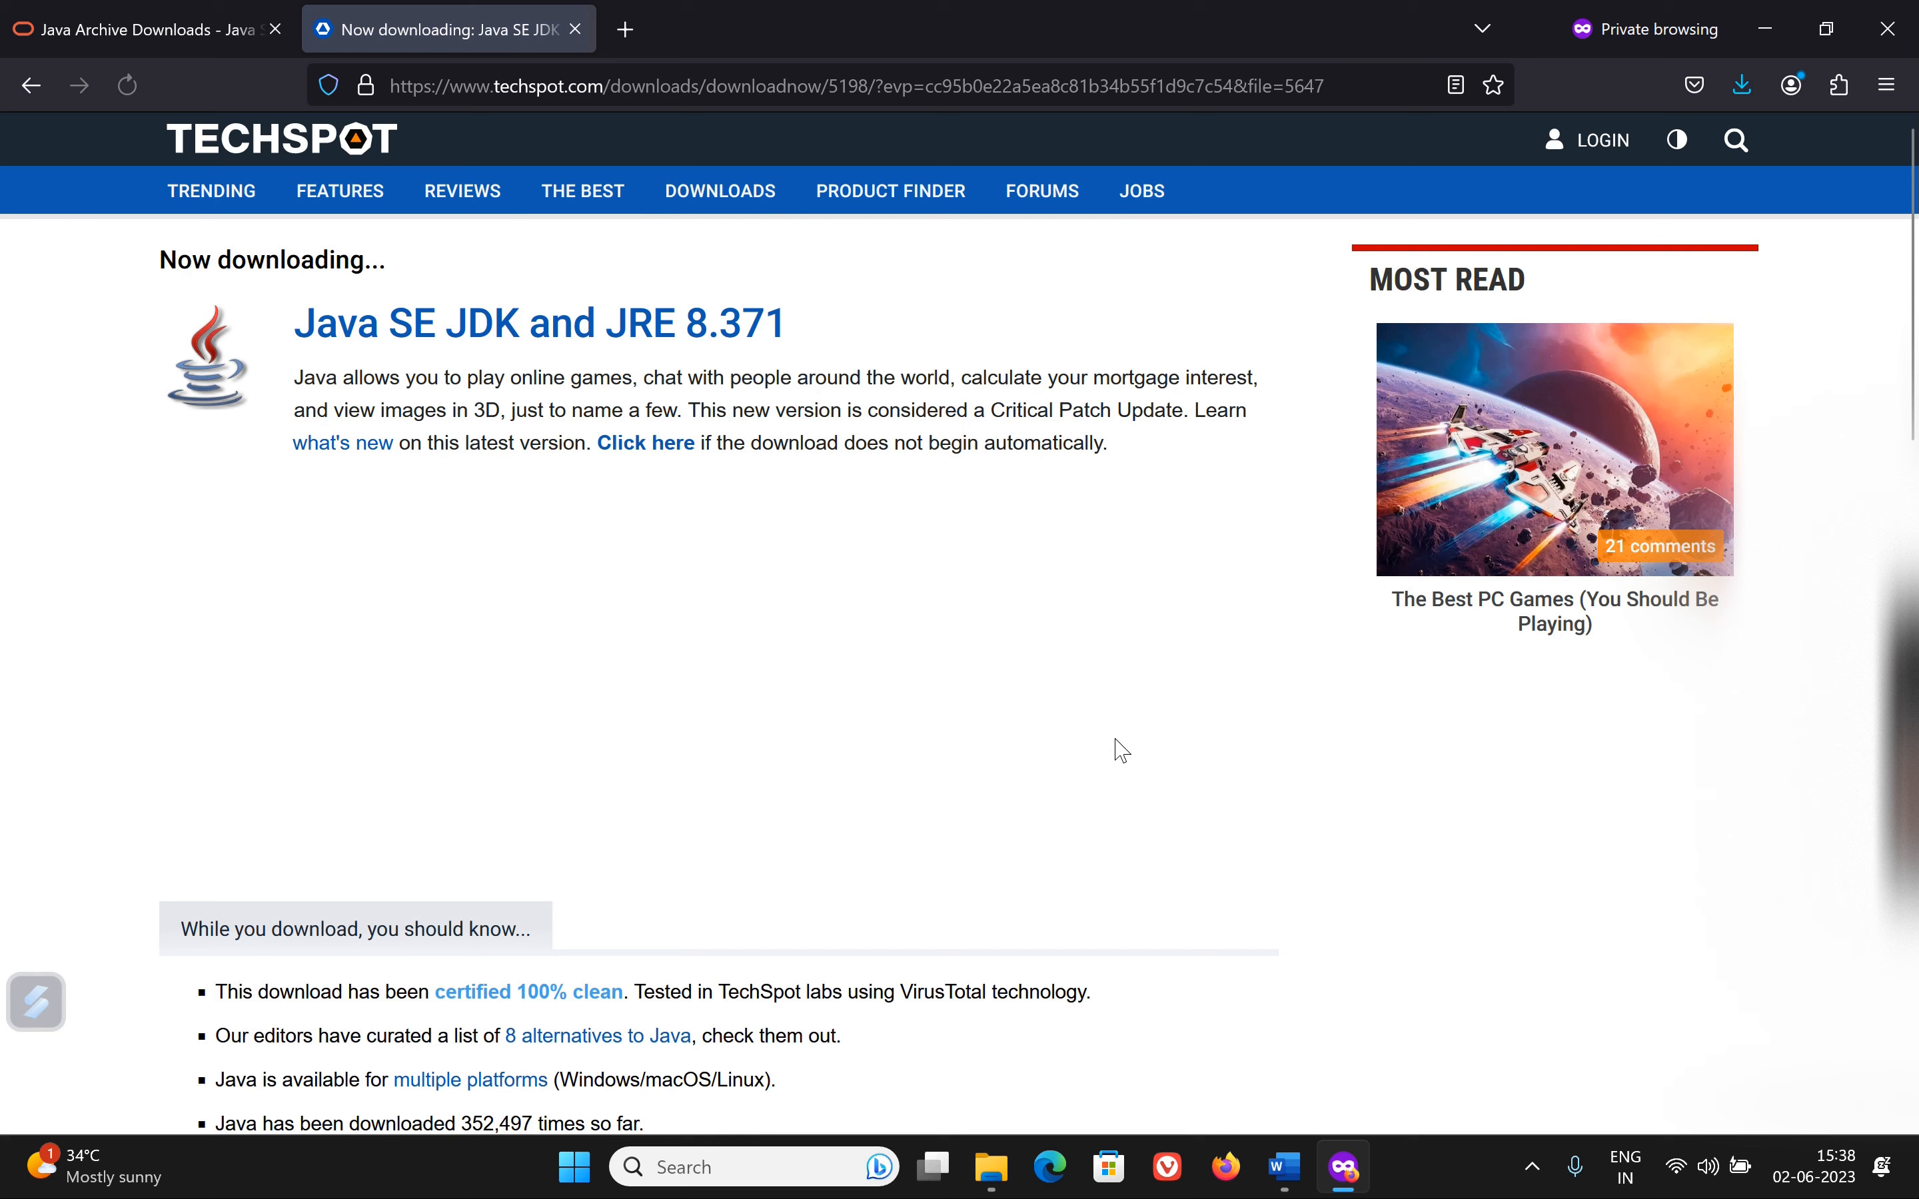
{"action": "scroll", "coordinate": [872, 698], "scroll_direction": "down", "scroll_amount": 5}
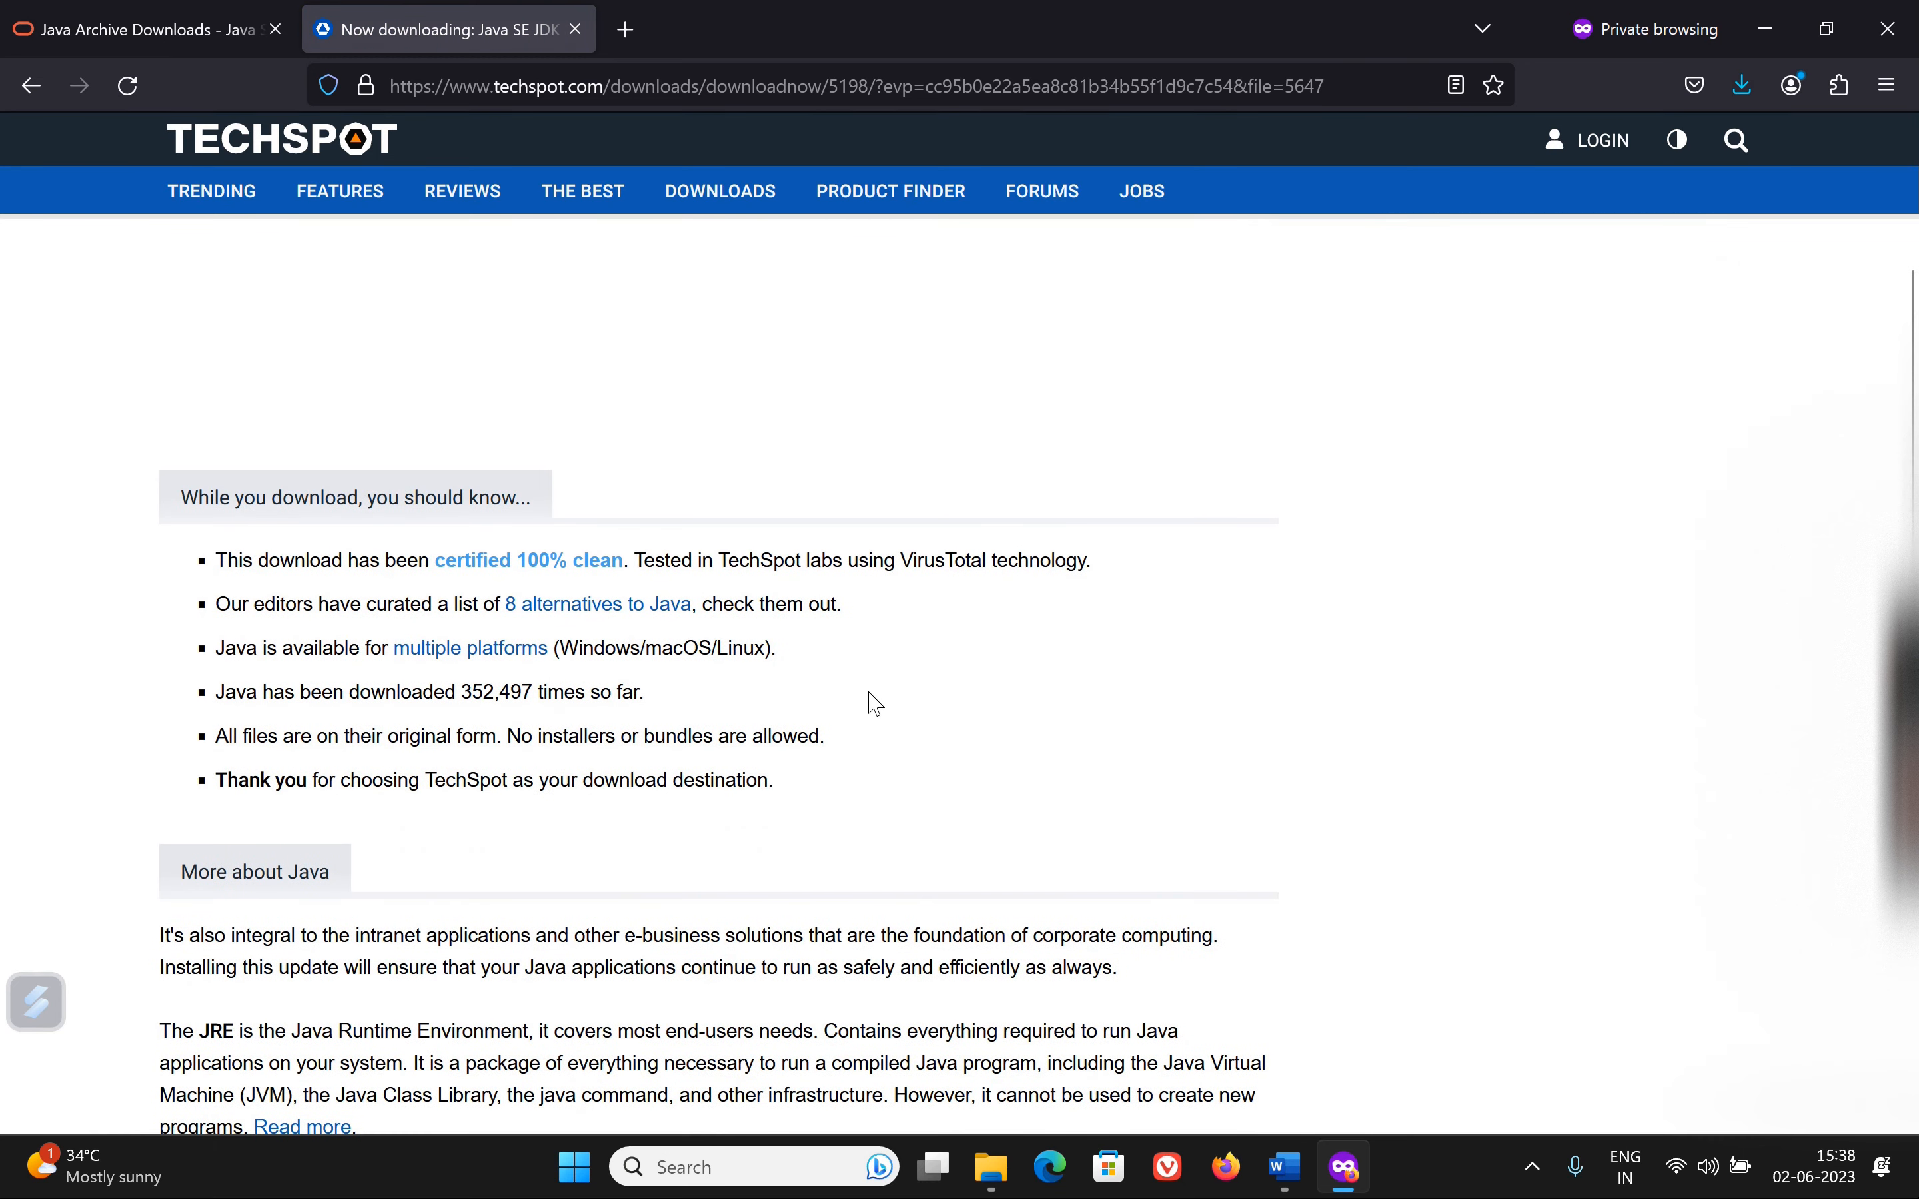
{"action": "scroll", "coordinate": [808, 660], "scroll_direction": "up", "scroll_amount": 5}
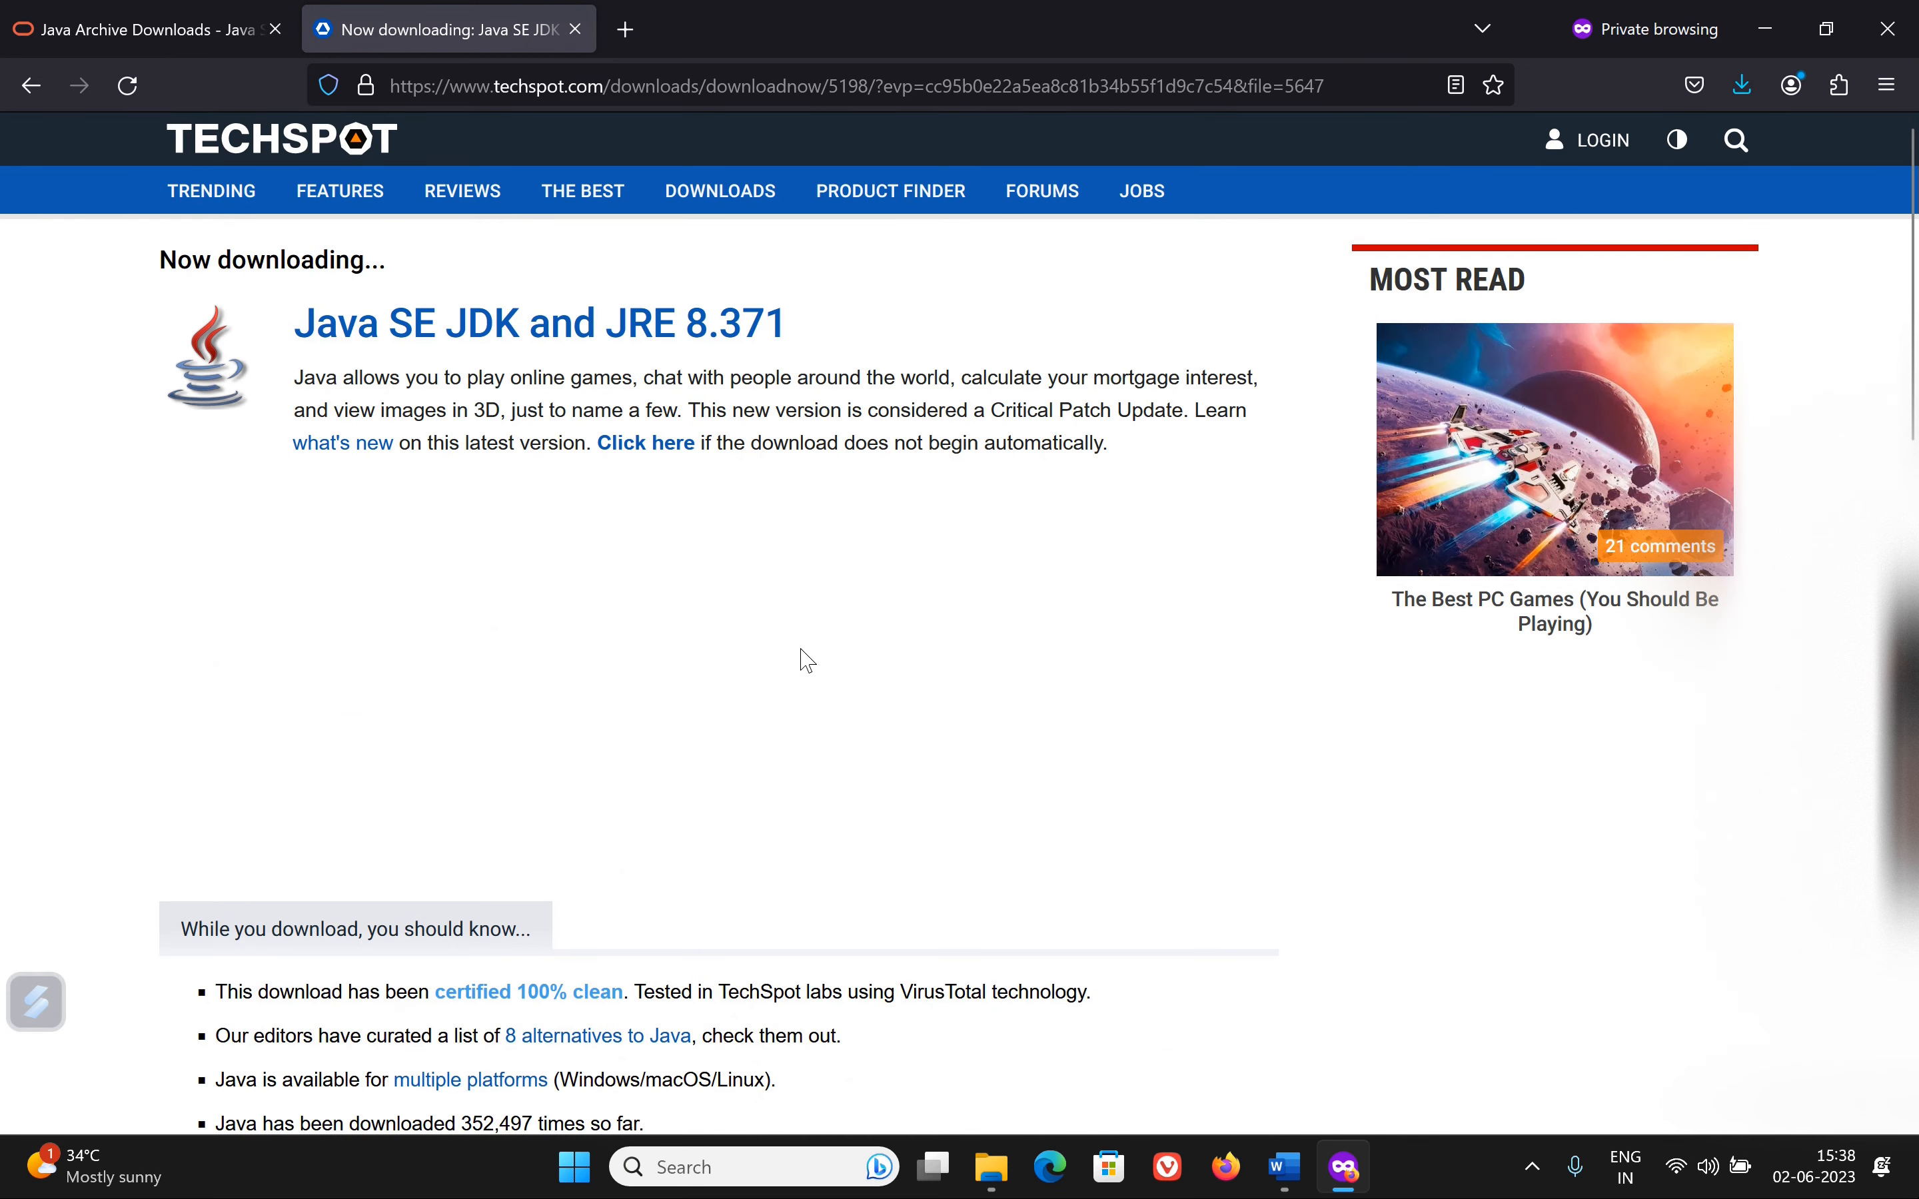
{"action": "scroll", "coordinate": [632, 834], "scroll_direction": "down", "scroll_amount": 5}
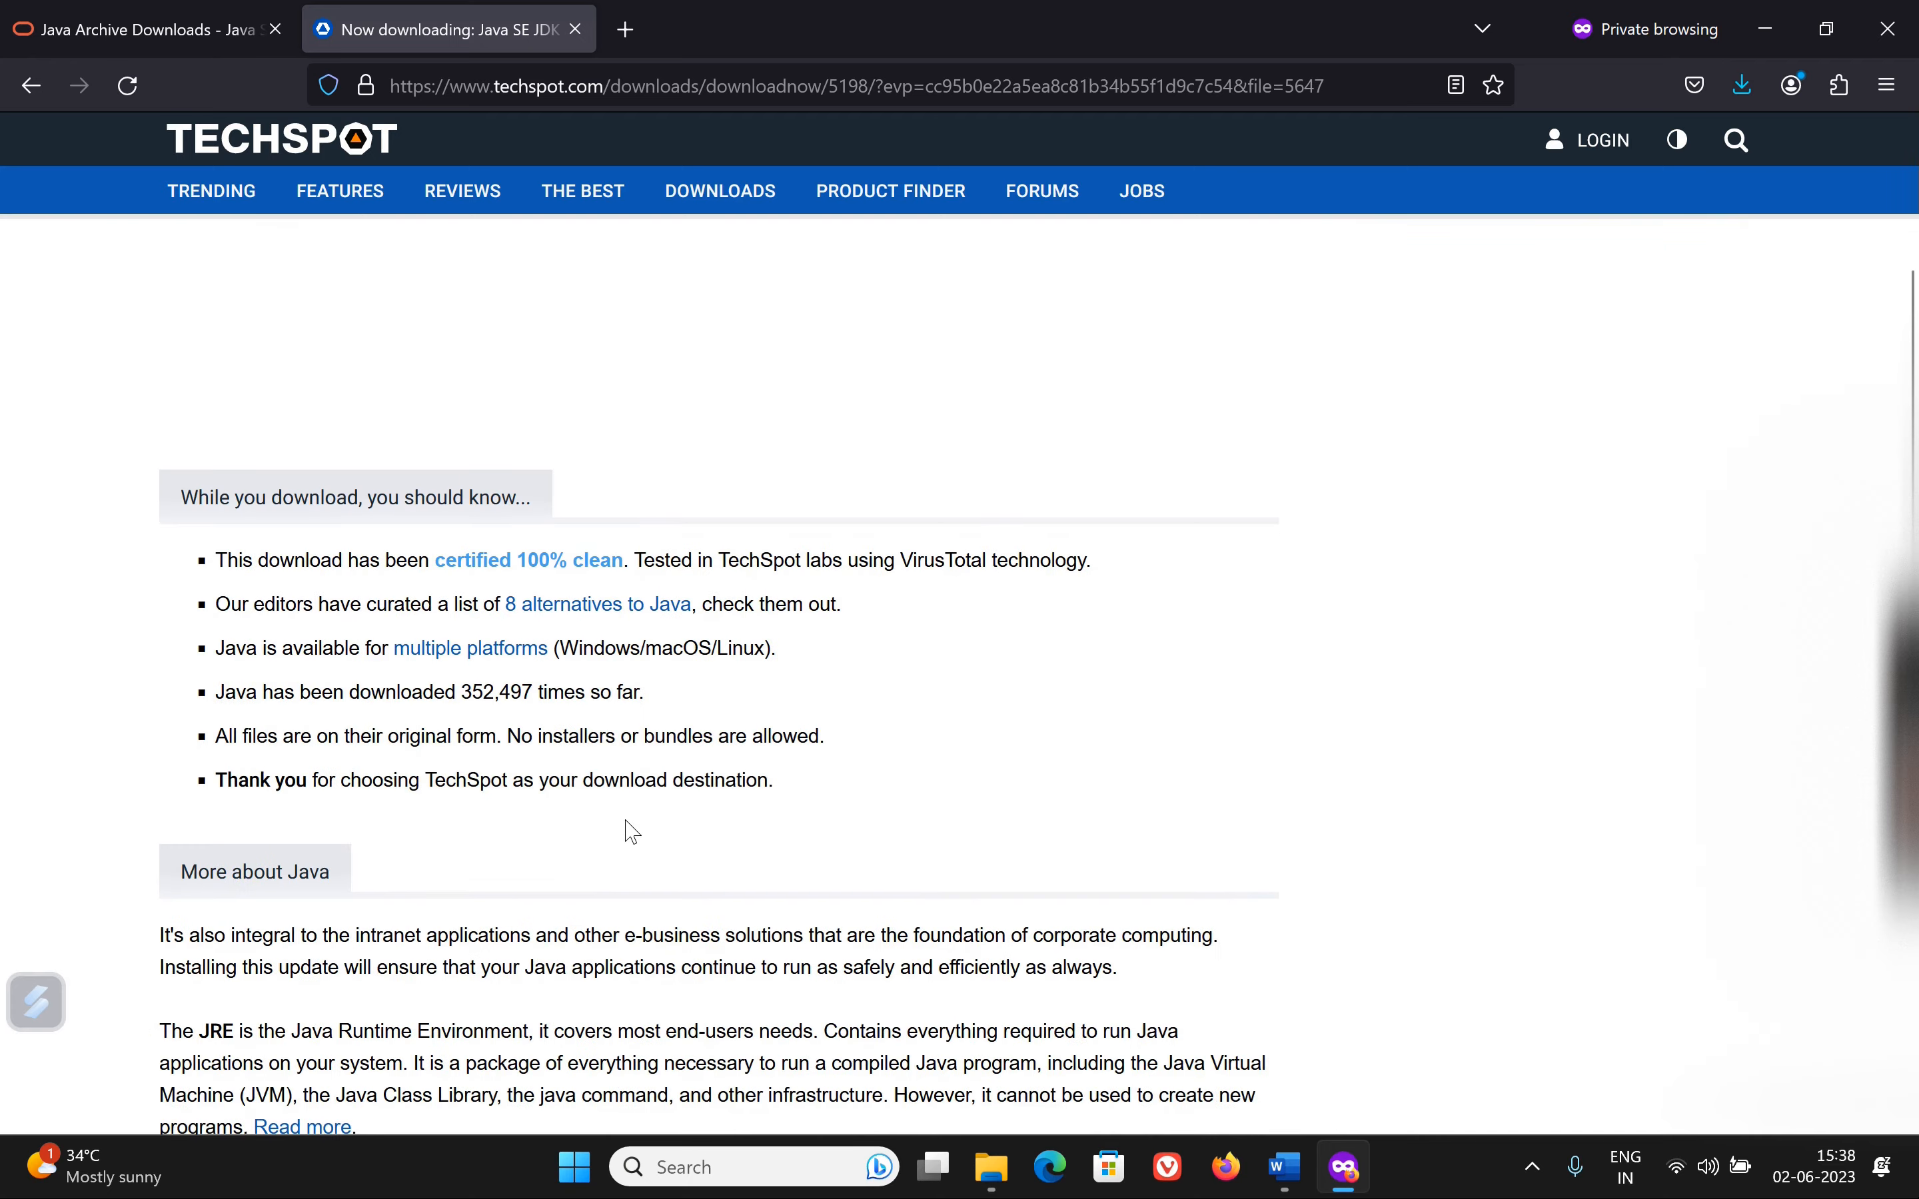
{"action": "scroll", "coordinate": [1158, 786], "scroll_direction": "up", "scroll_amount": 5}
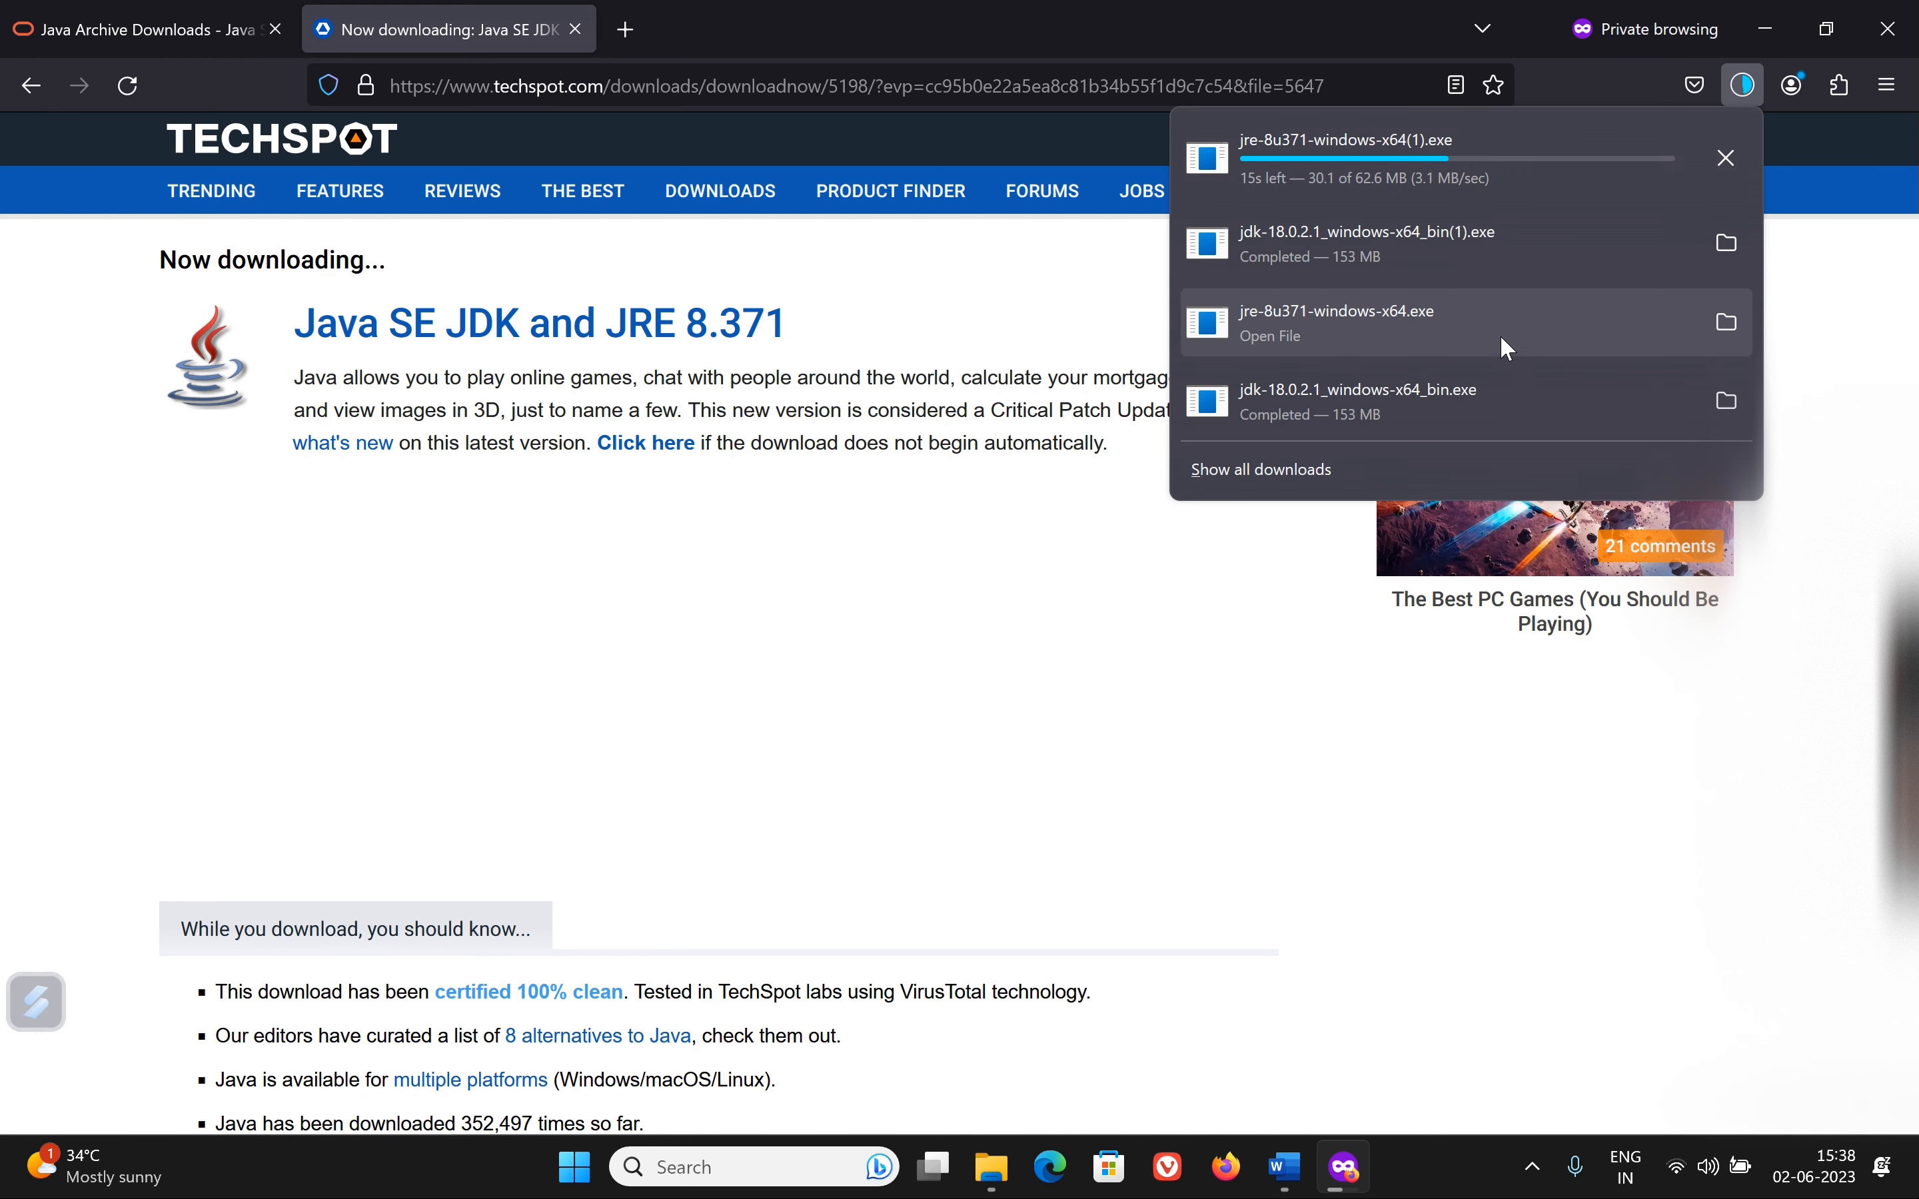
Step: Show the downloaded jre-8u371-windows-x64.exe in its folder and launch it to bring up the Java Setup window
{"action": "right_click", "coordinate": [1452, 311]}
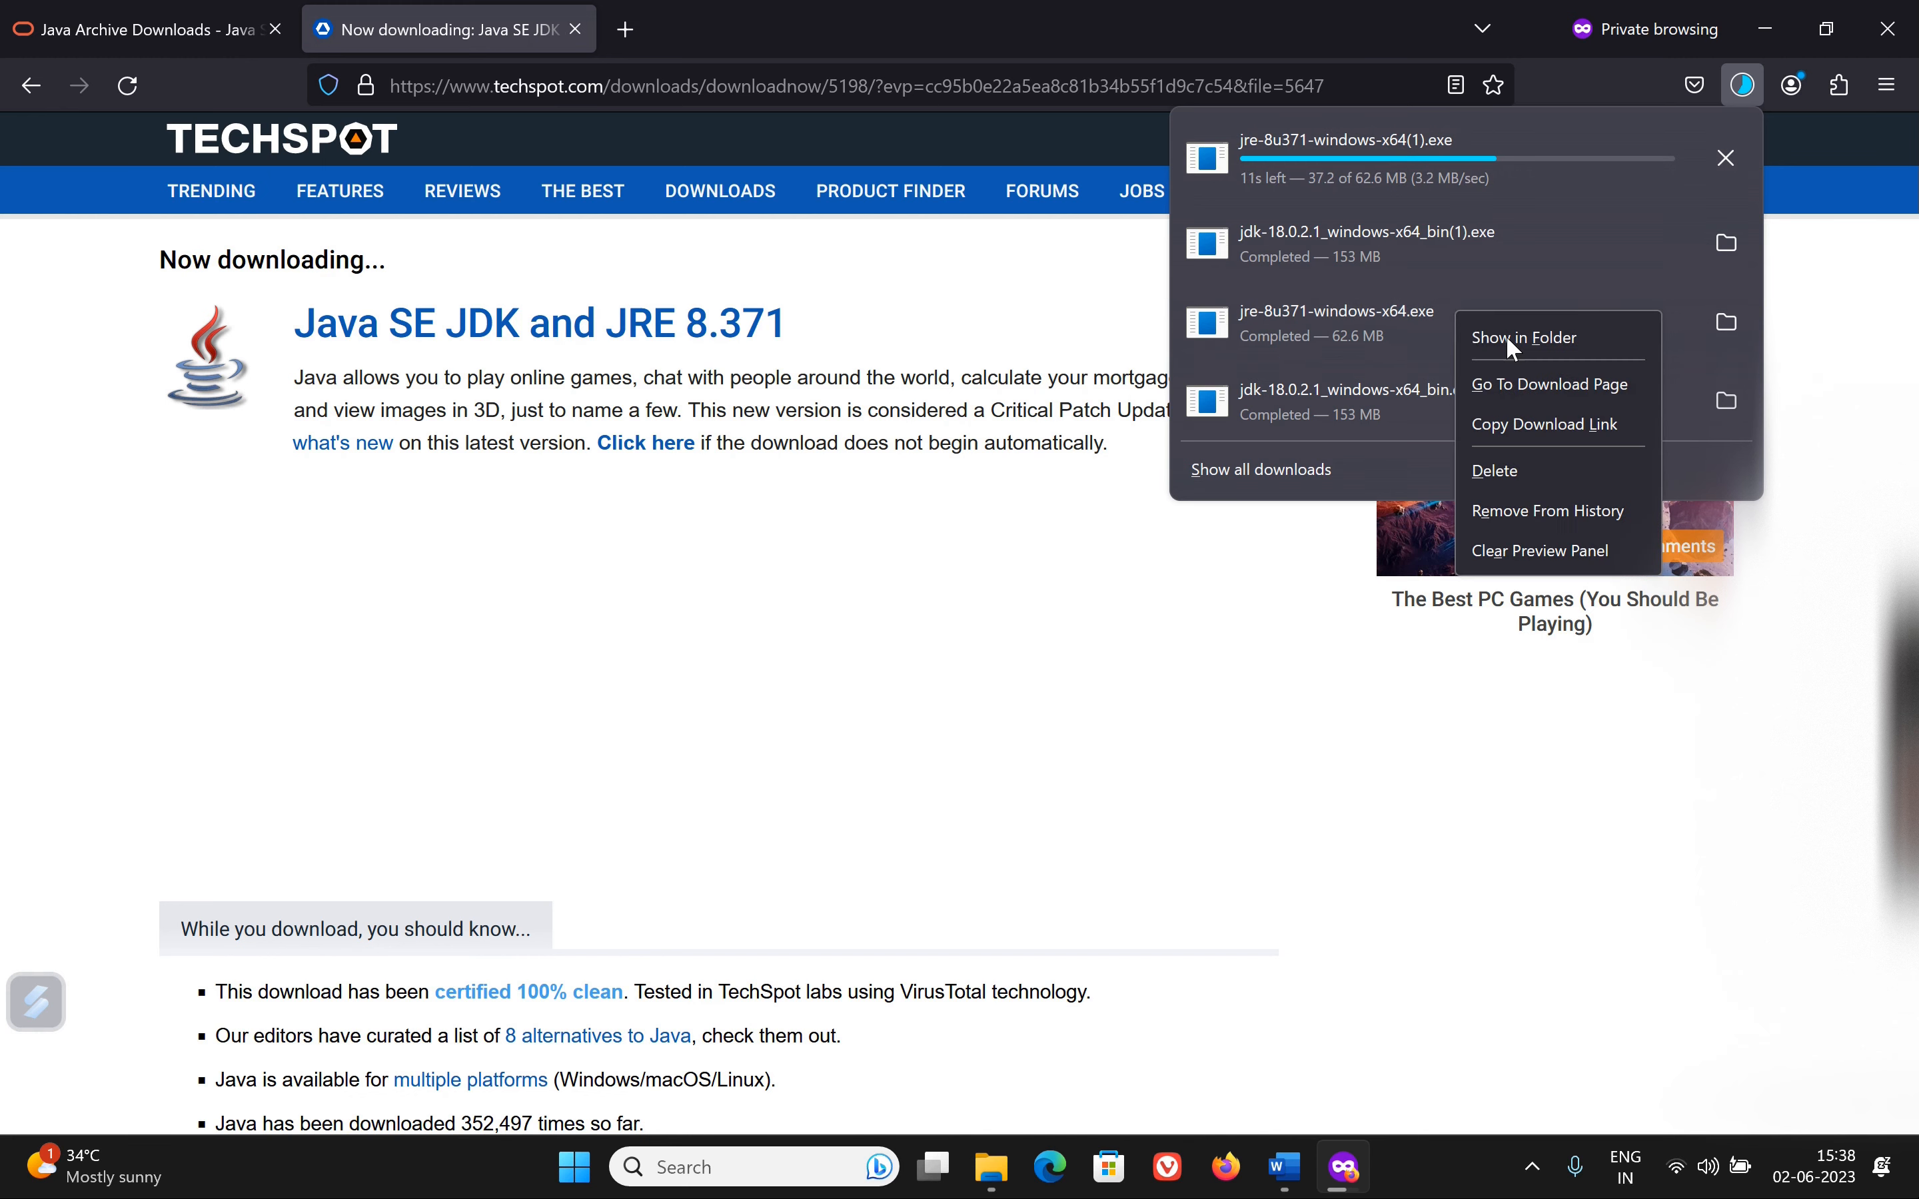
{"action": "left_click", "coordinate": [1514, 337]}
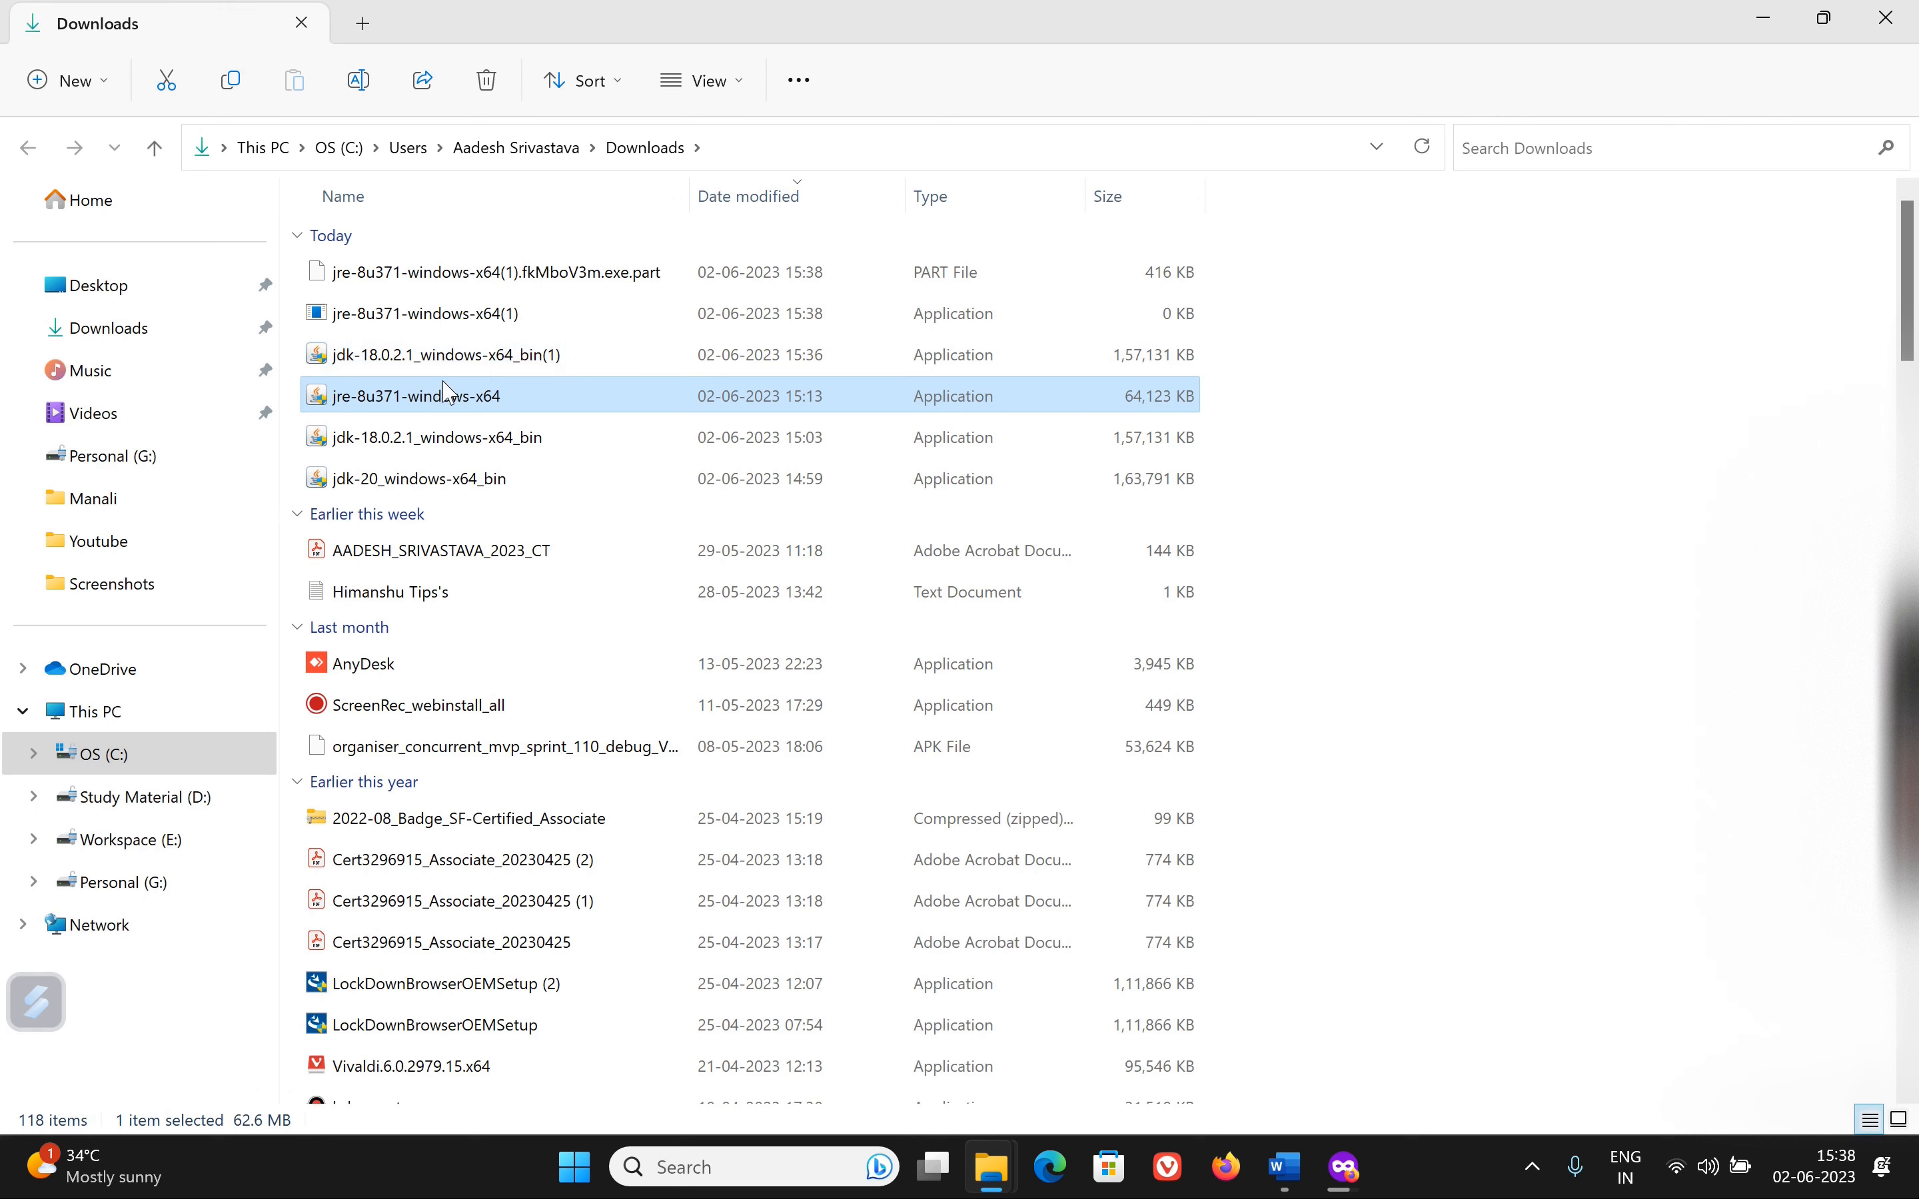
{"action": "right_click", "coordinate": [442, 405]}
{"action": "left_click", "coordinate": [547, 524]}
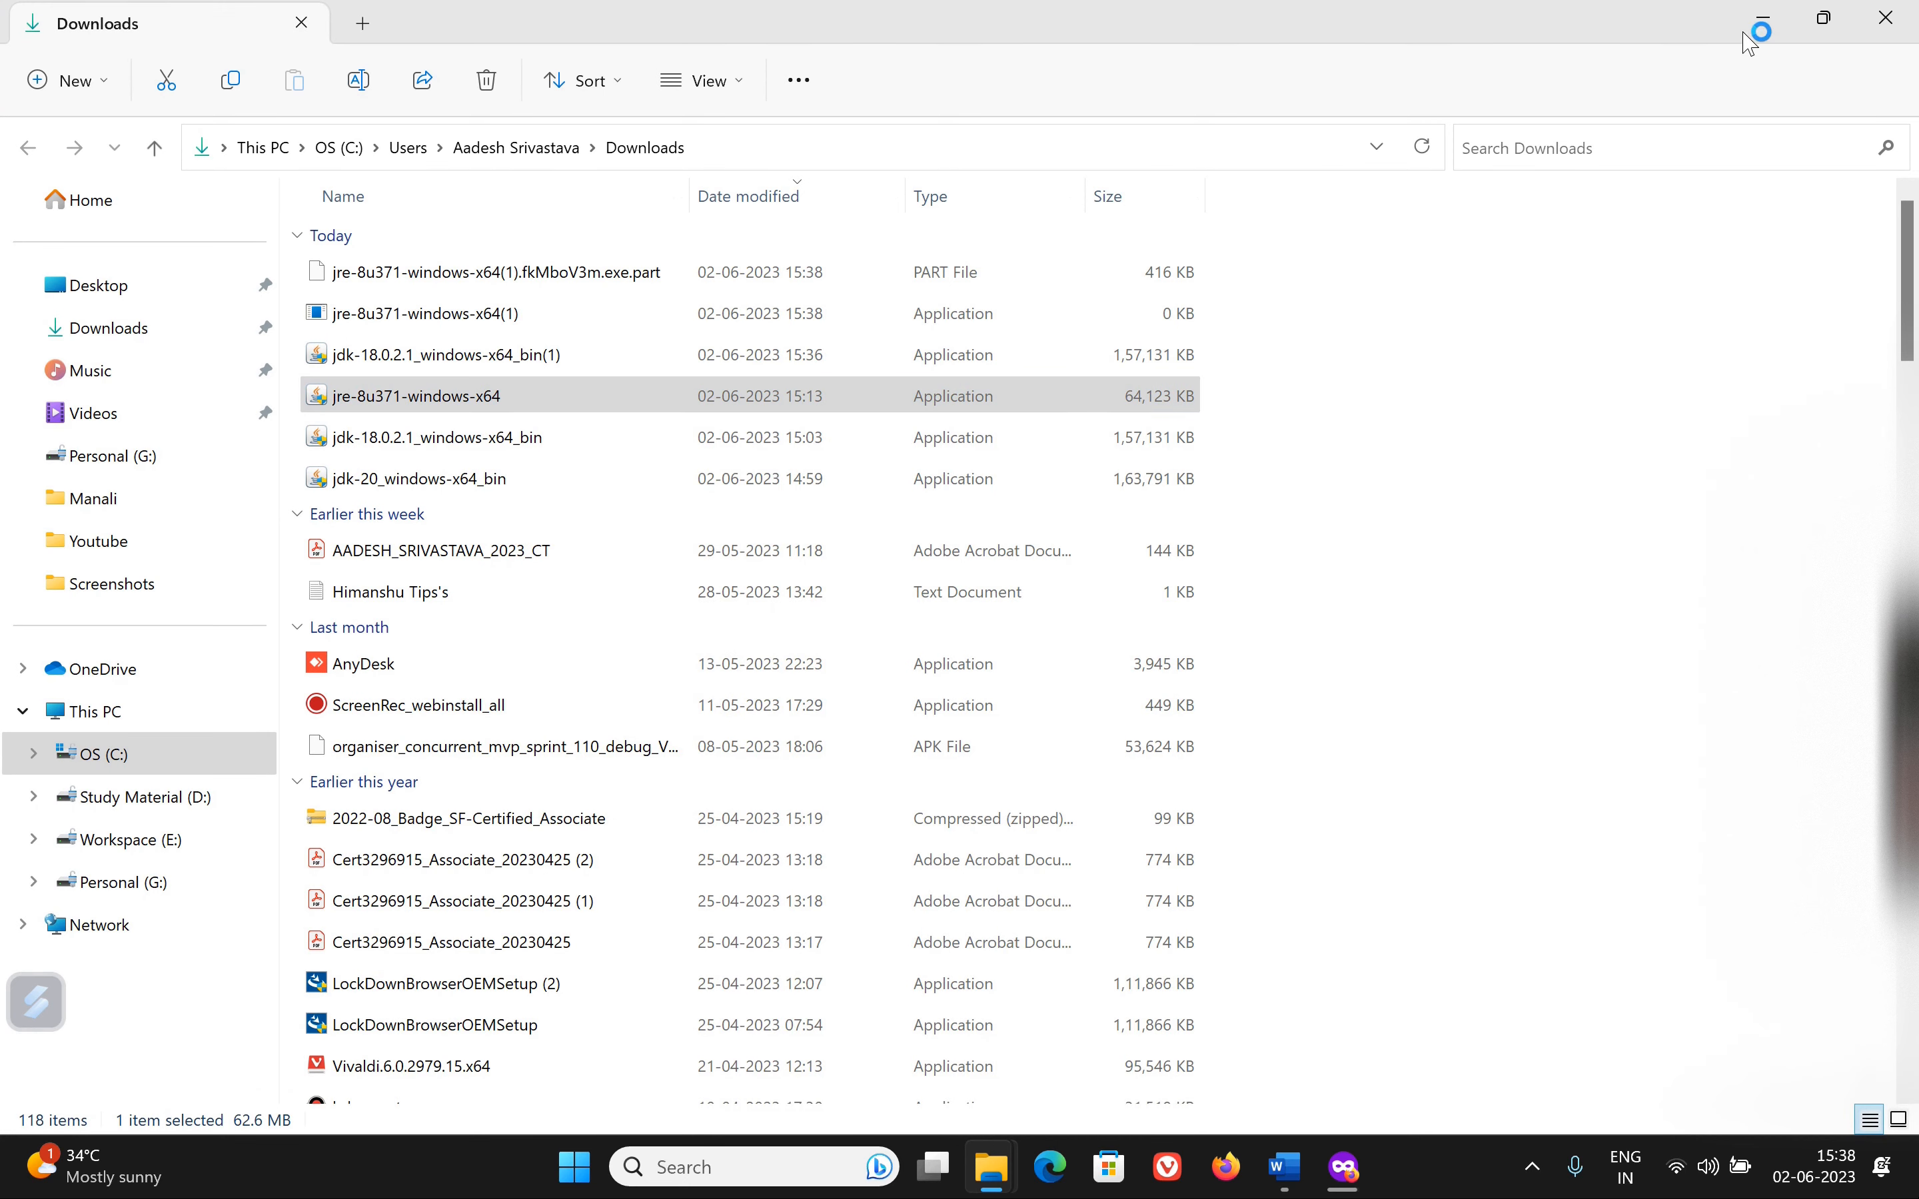
{"action": "left_click", "coordinate": [1761, 22]}
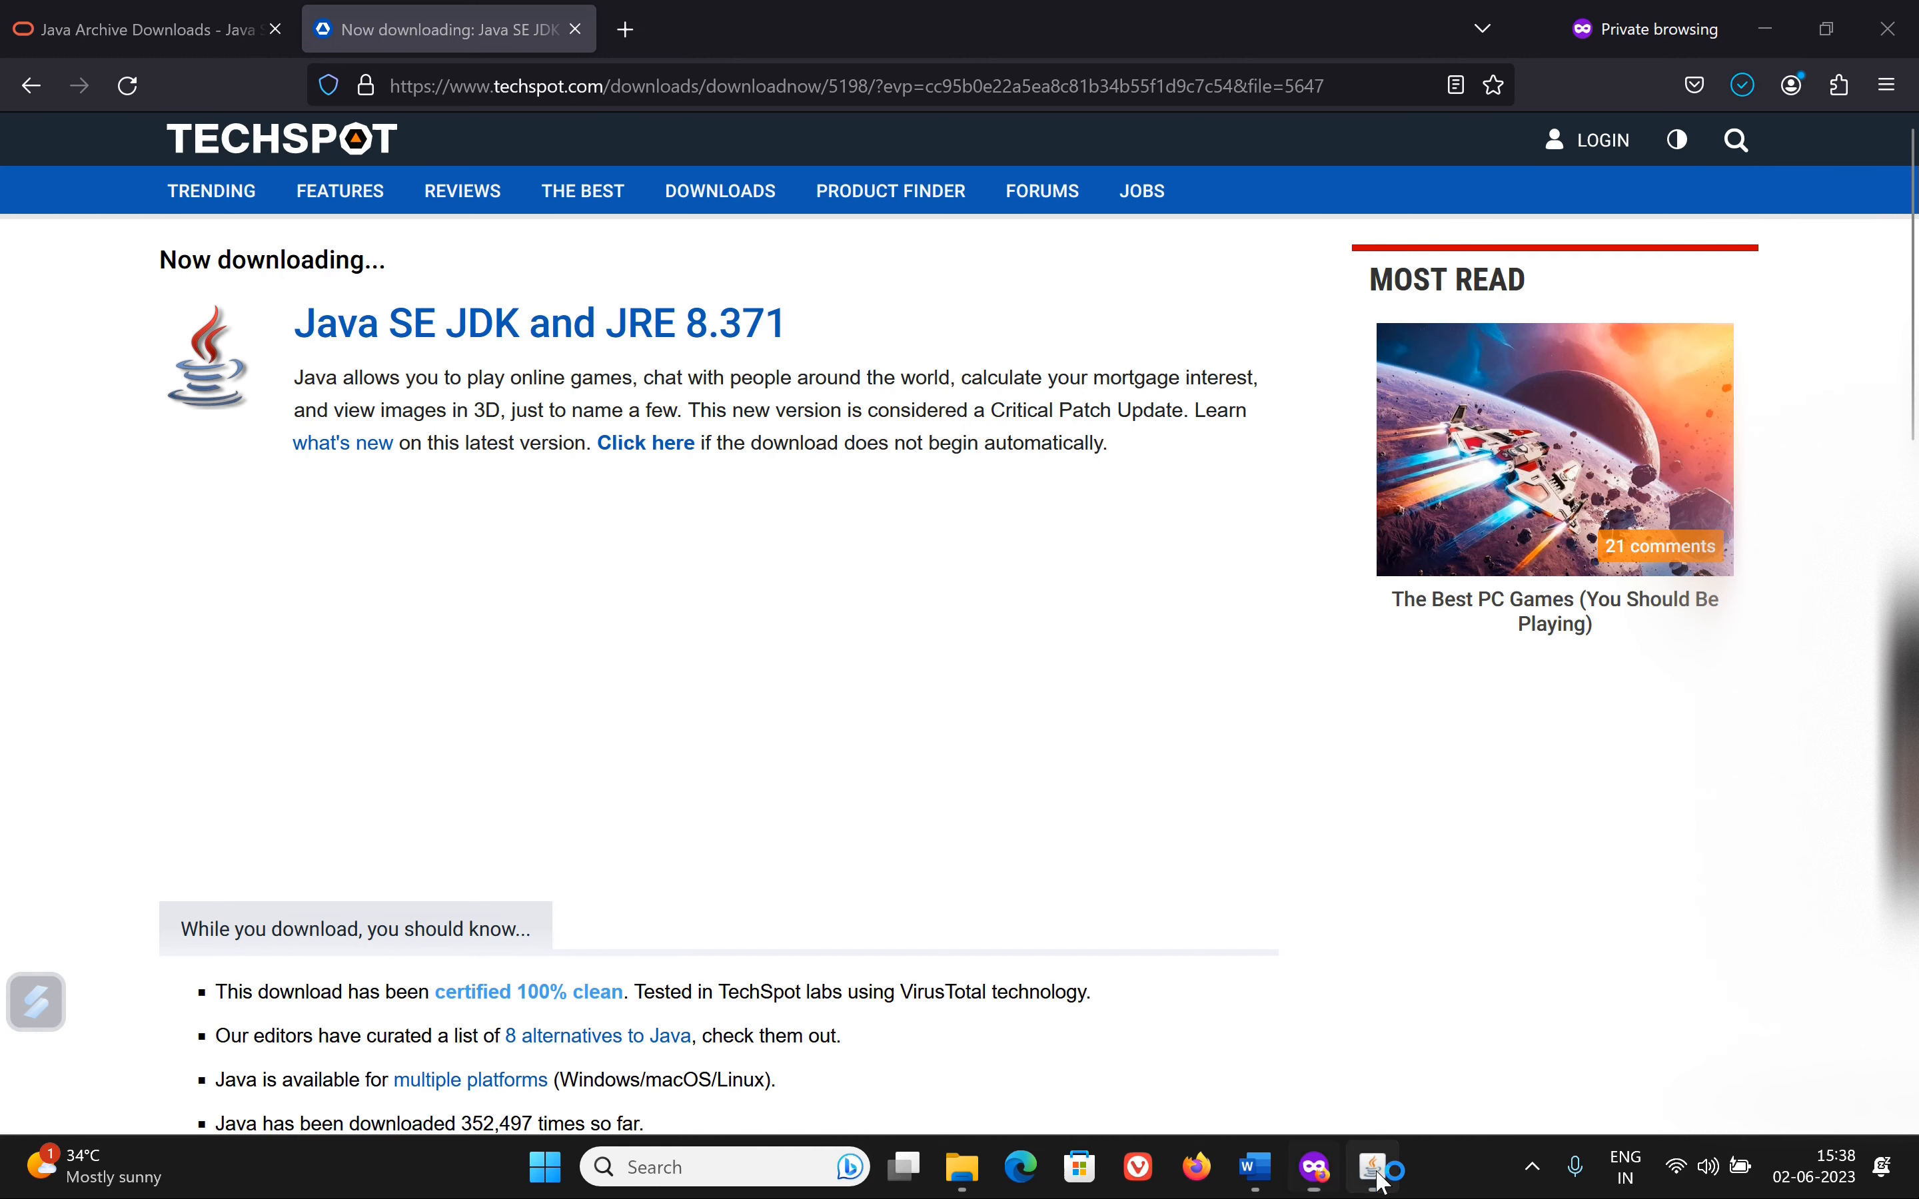
{"action": "left_click", "coordinate": [1376, 1170]}
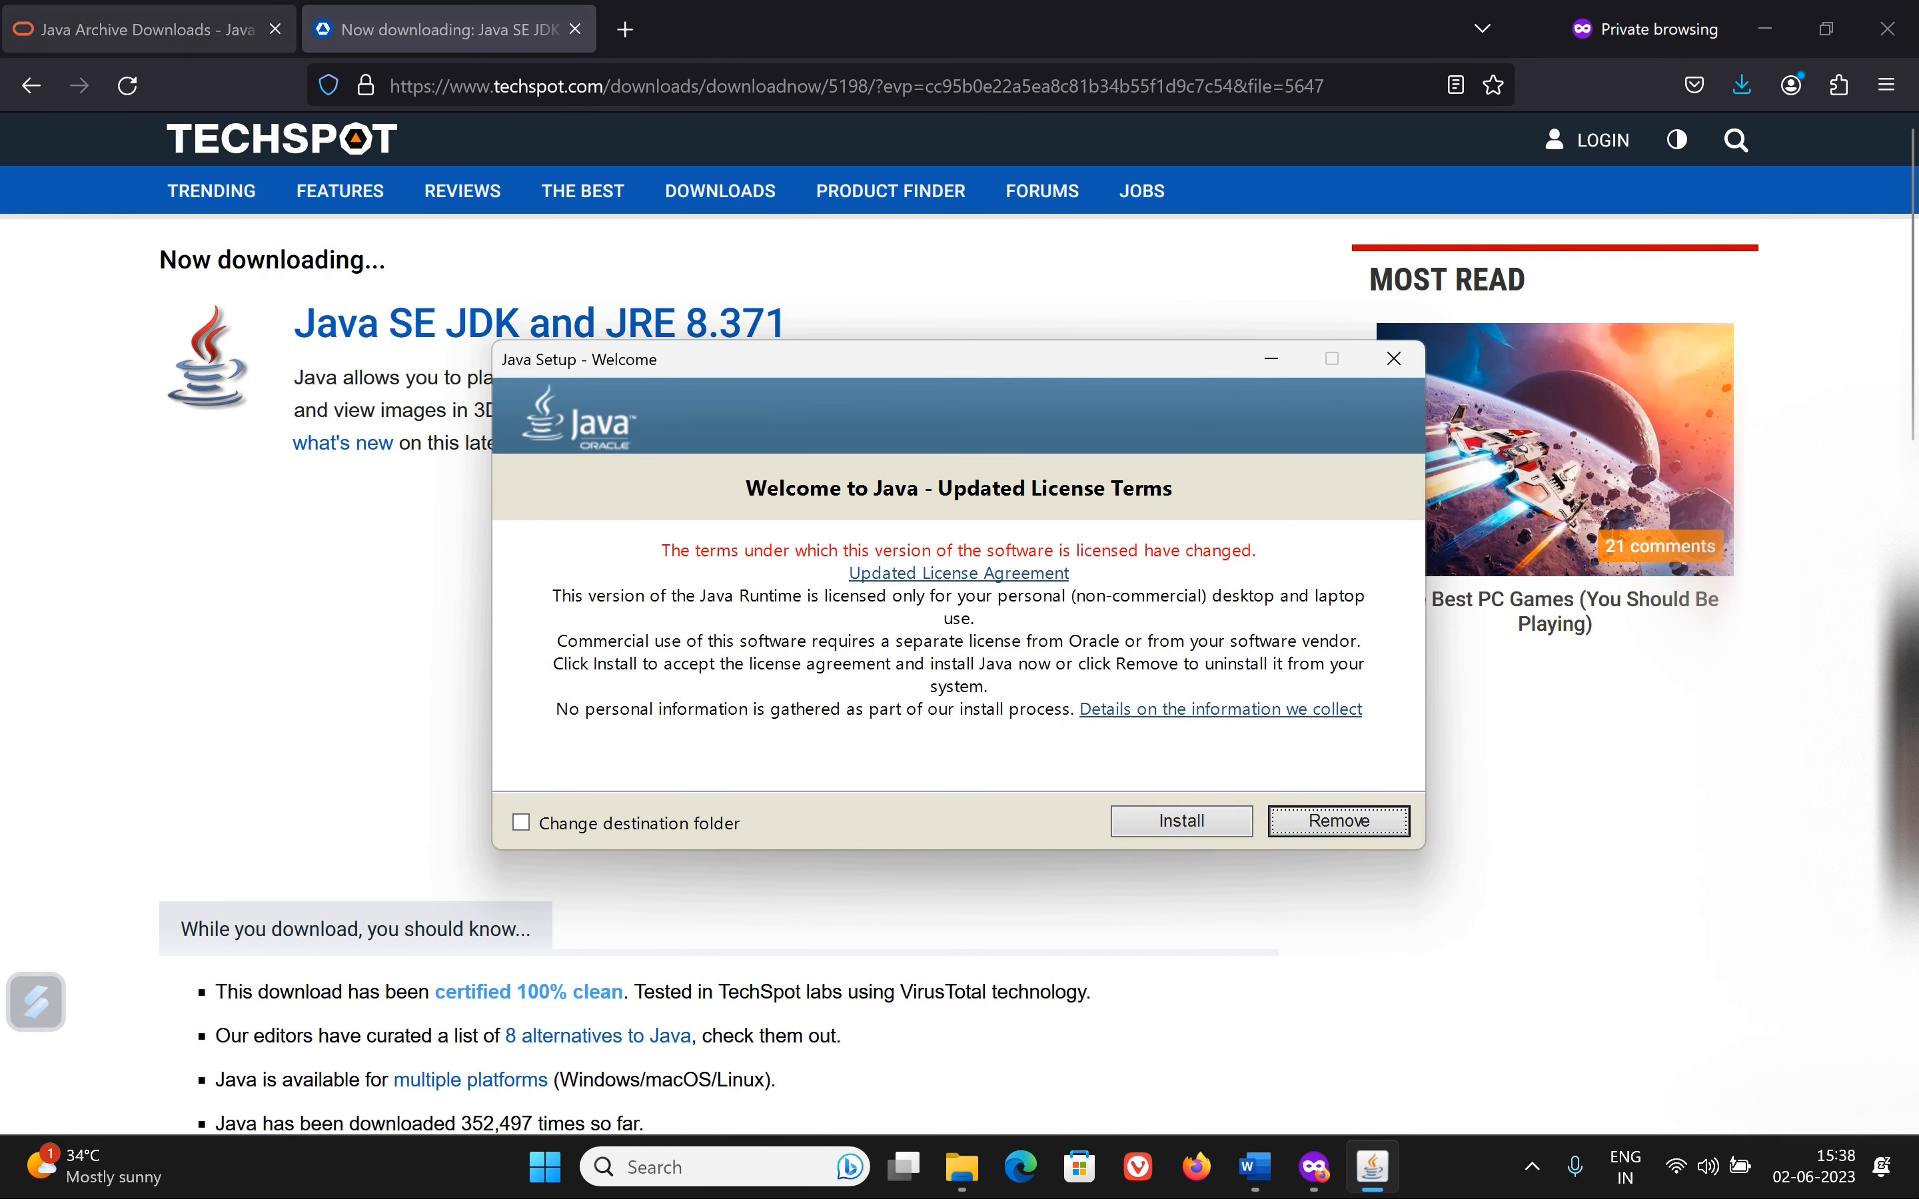
Step: Install Java to the default destination folder and close the setup once it completes
{"action": "left_click", "coordinate": [214, 12]}
{"action": "left_click", "coordinate": [1372, 1166]}
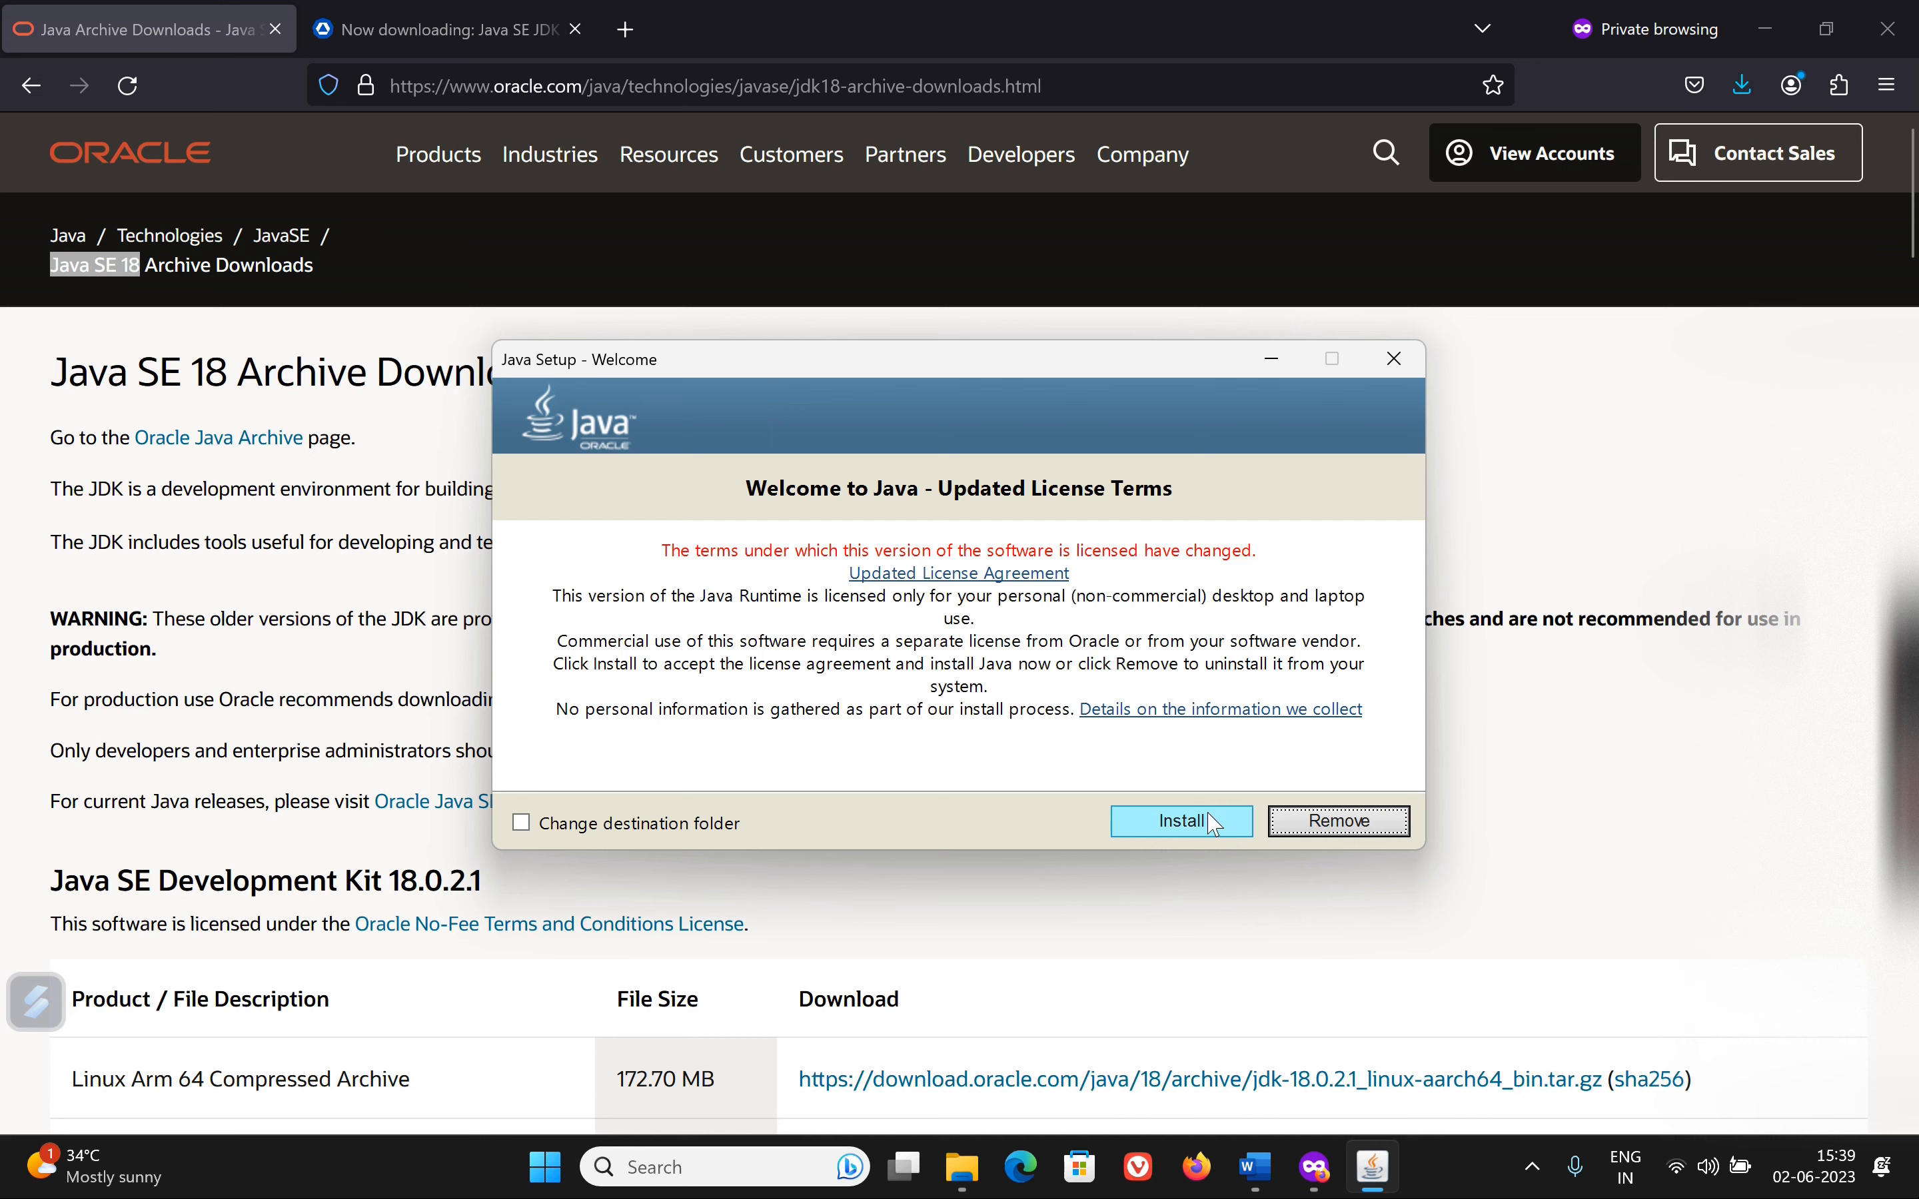
{"action": "left_click", "coordinate": [1213, 824]}
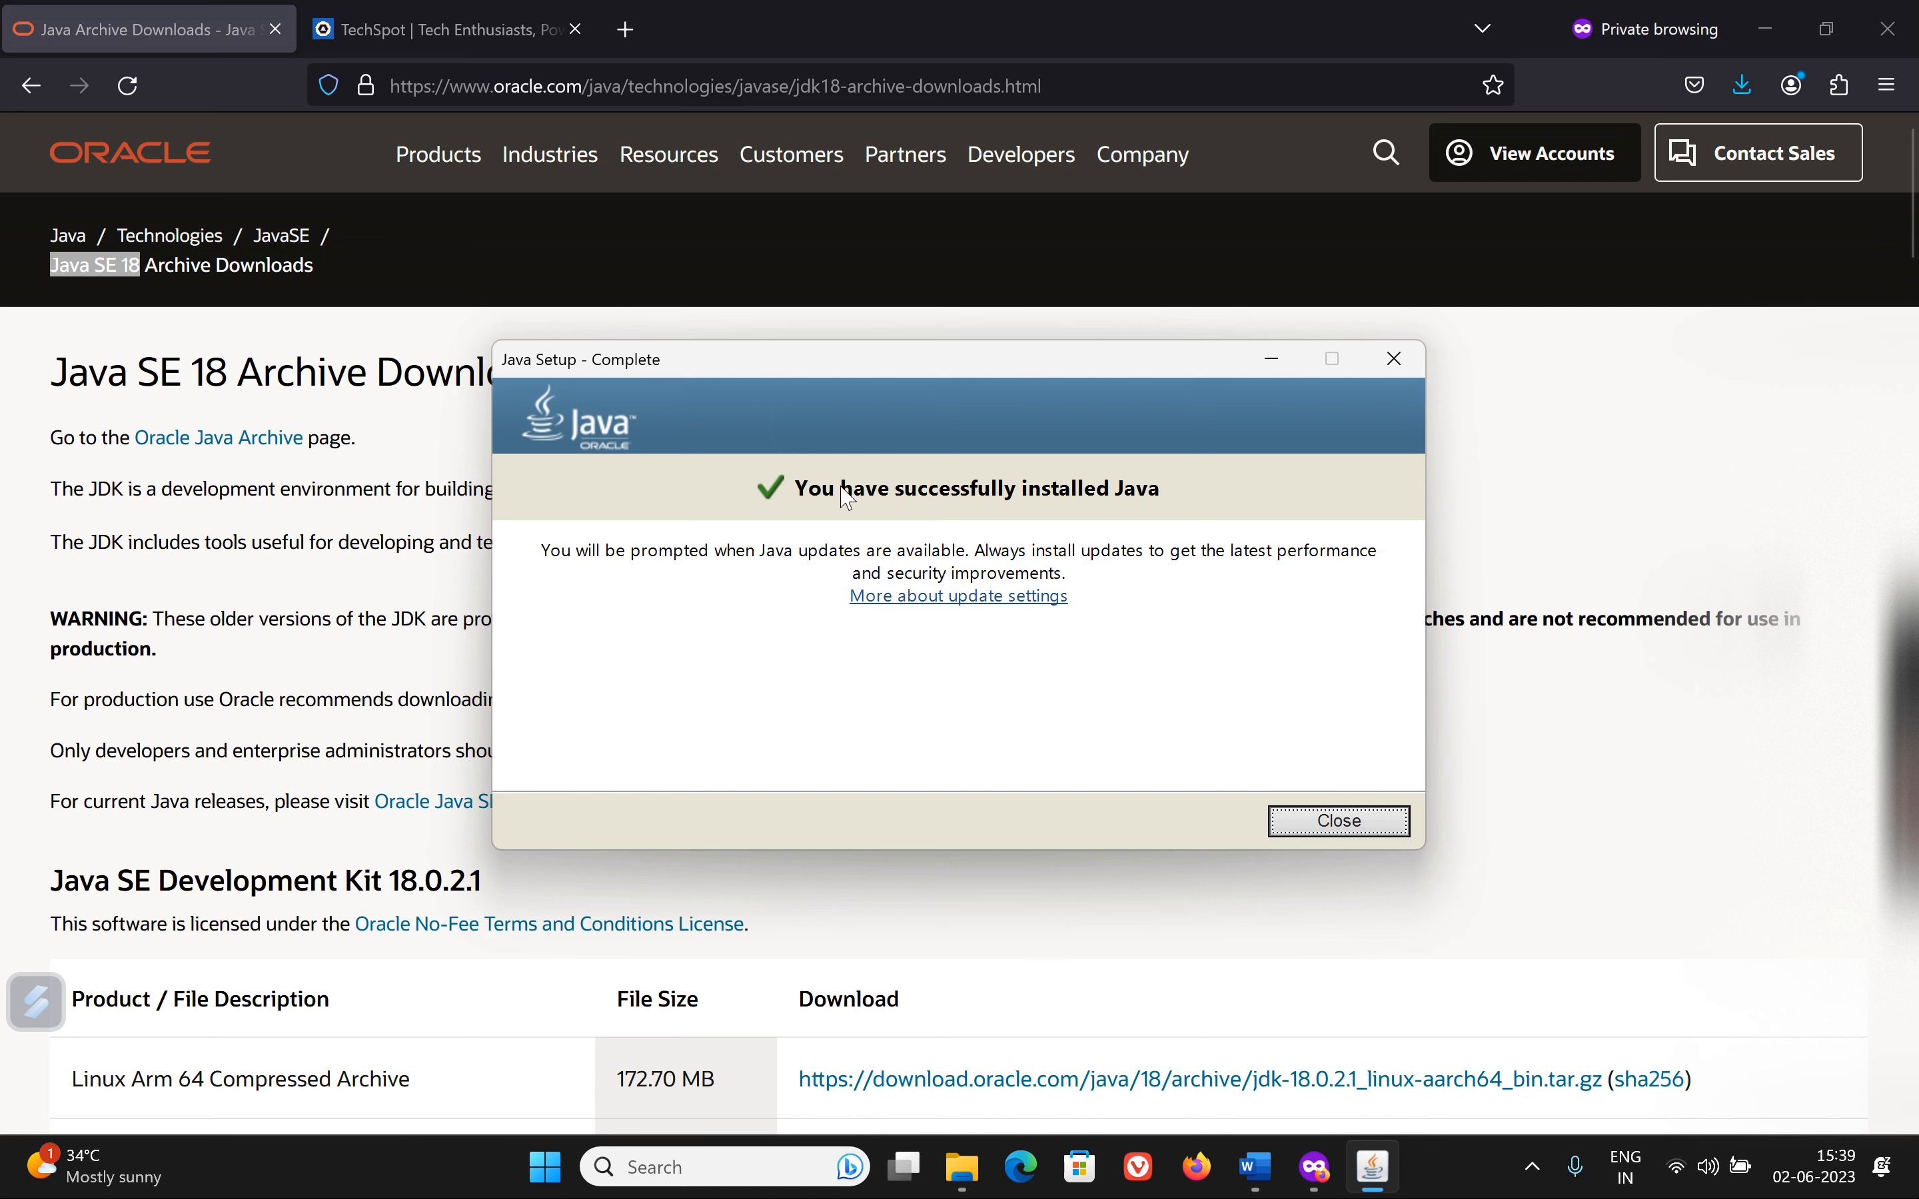
{"action": "left_click", "coordinate": [1338, 822]}
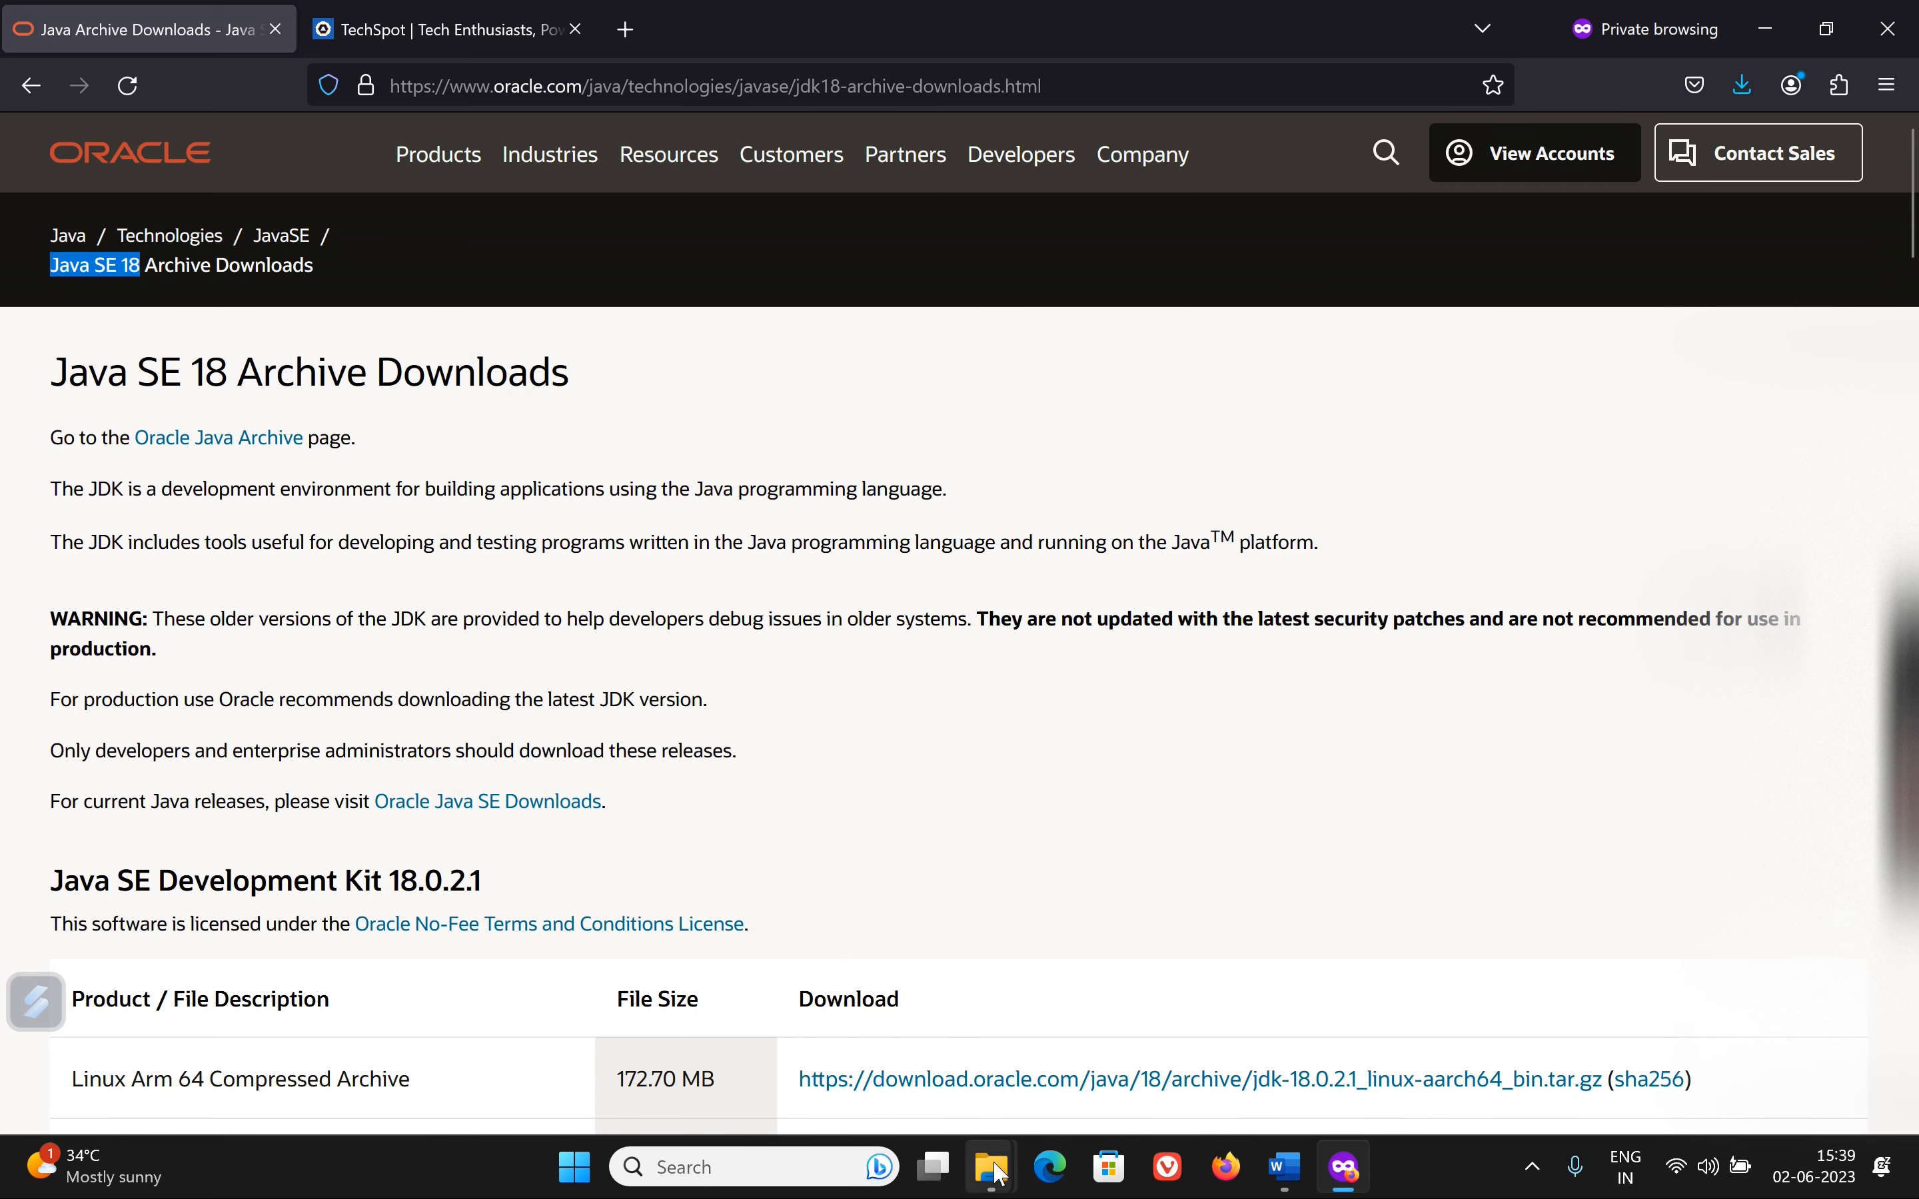
Step: Switch to File Explorer and inspect the contents of the jre-1.8 and jdk-18.0.2.1 folders in C:\Program Files\Java
{"action": "mouse_move", "coordinate": [997, 1176]}
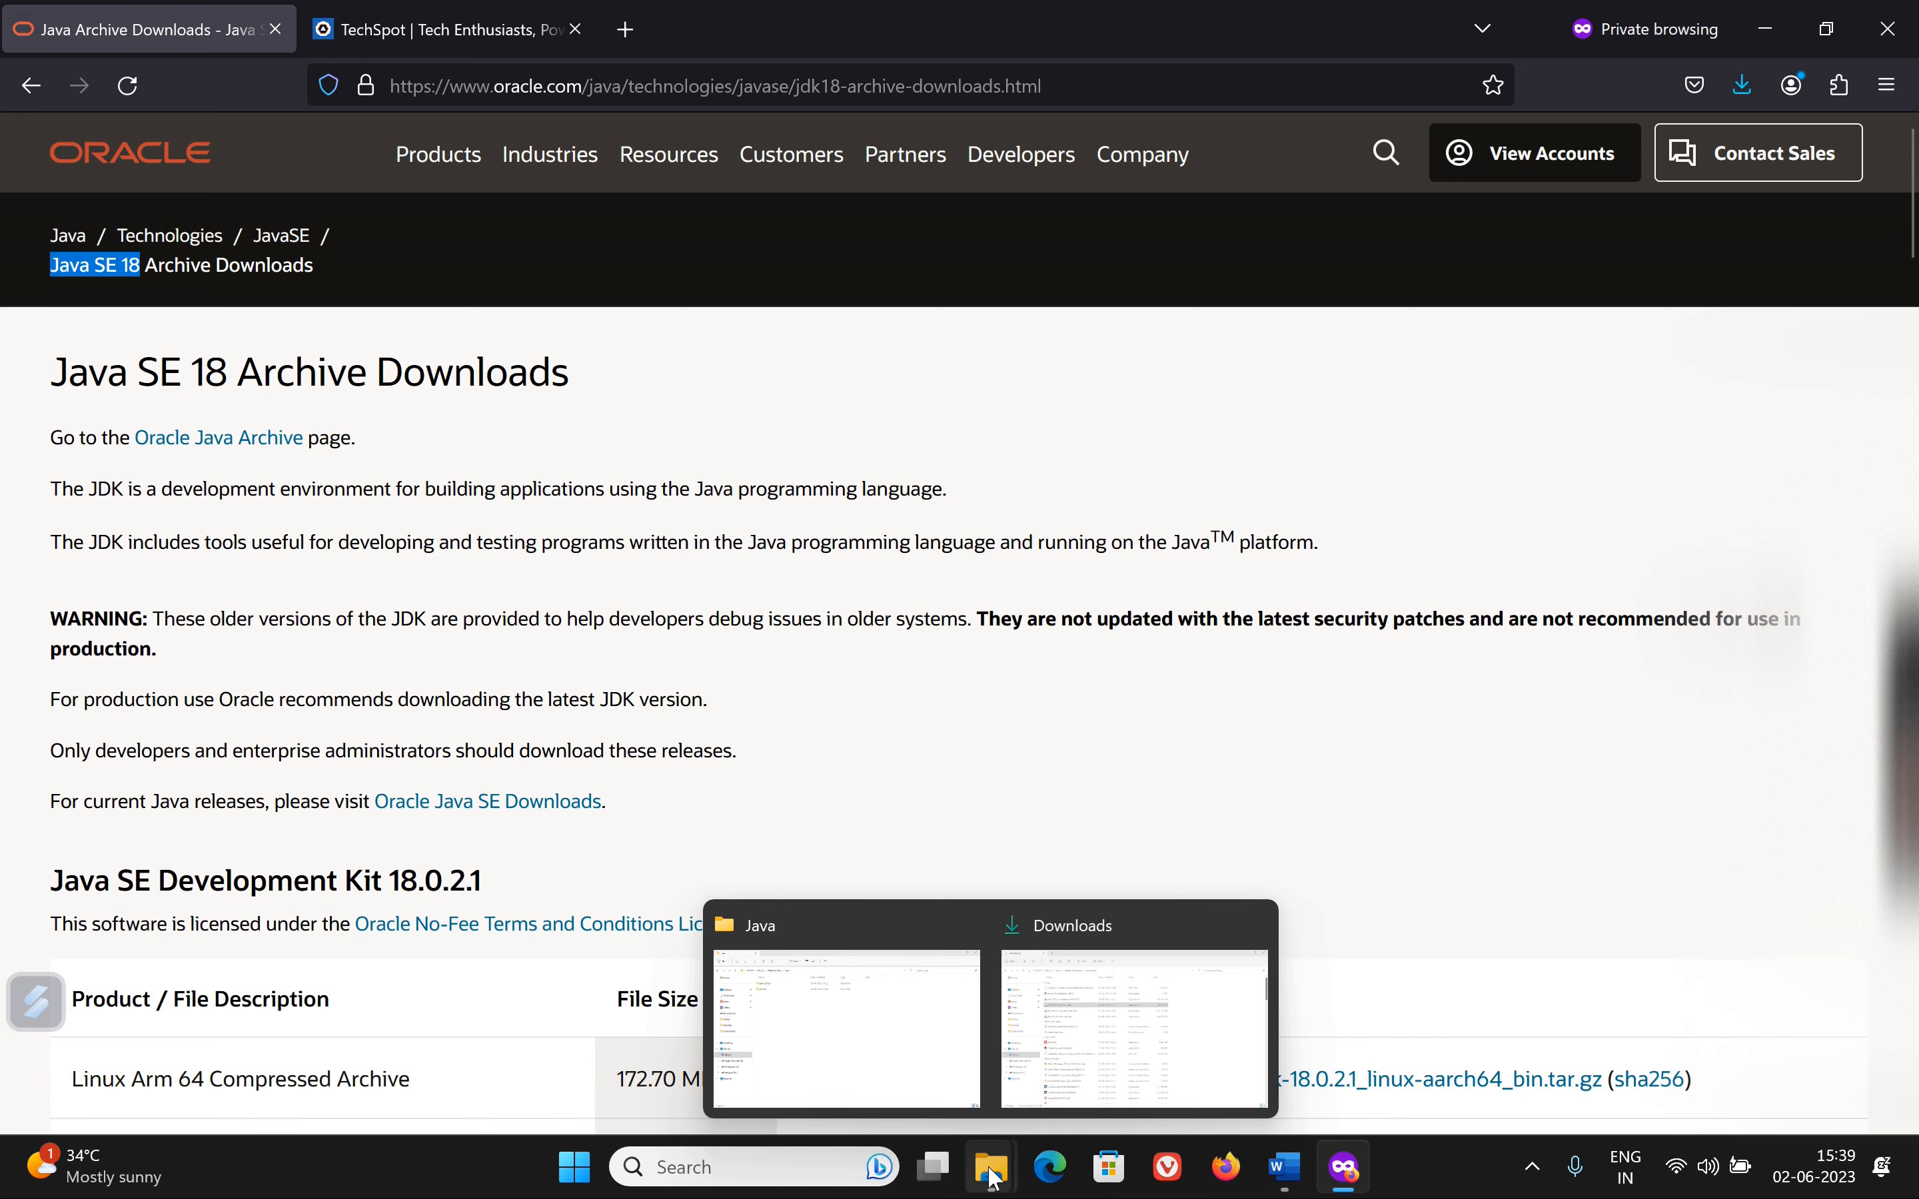
{"action": "left_click", "coordinate": [868, 1040]}
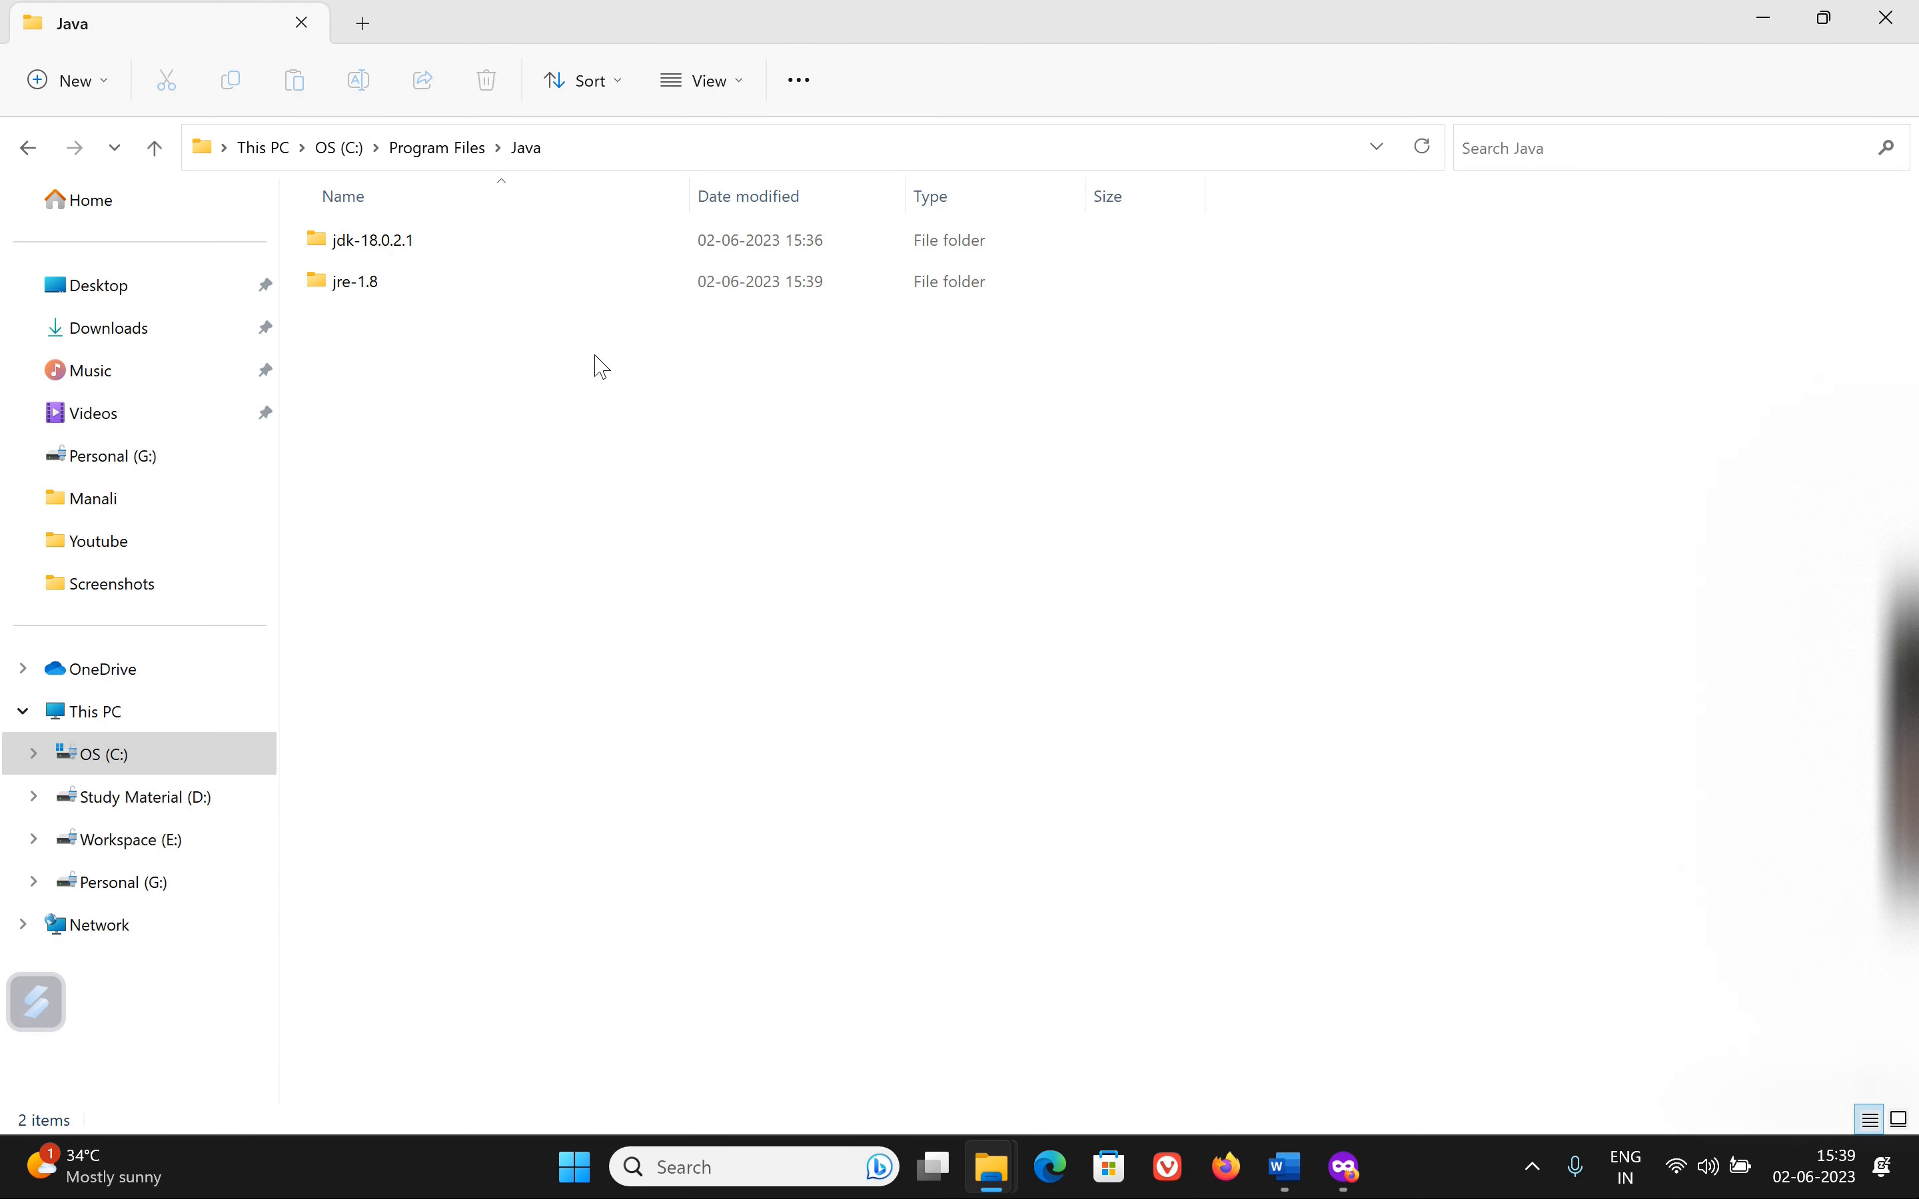
{"action": "left_click", "coordinate": [416, 150]}
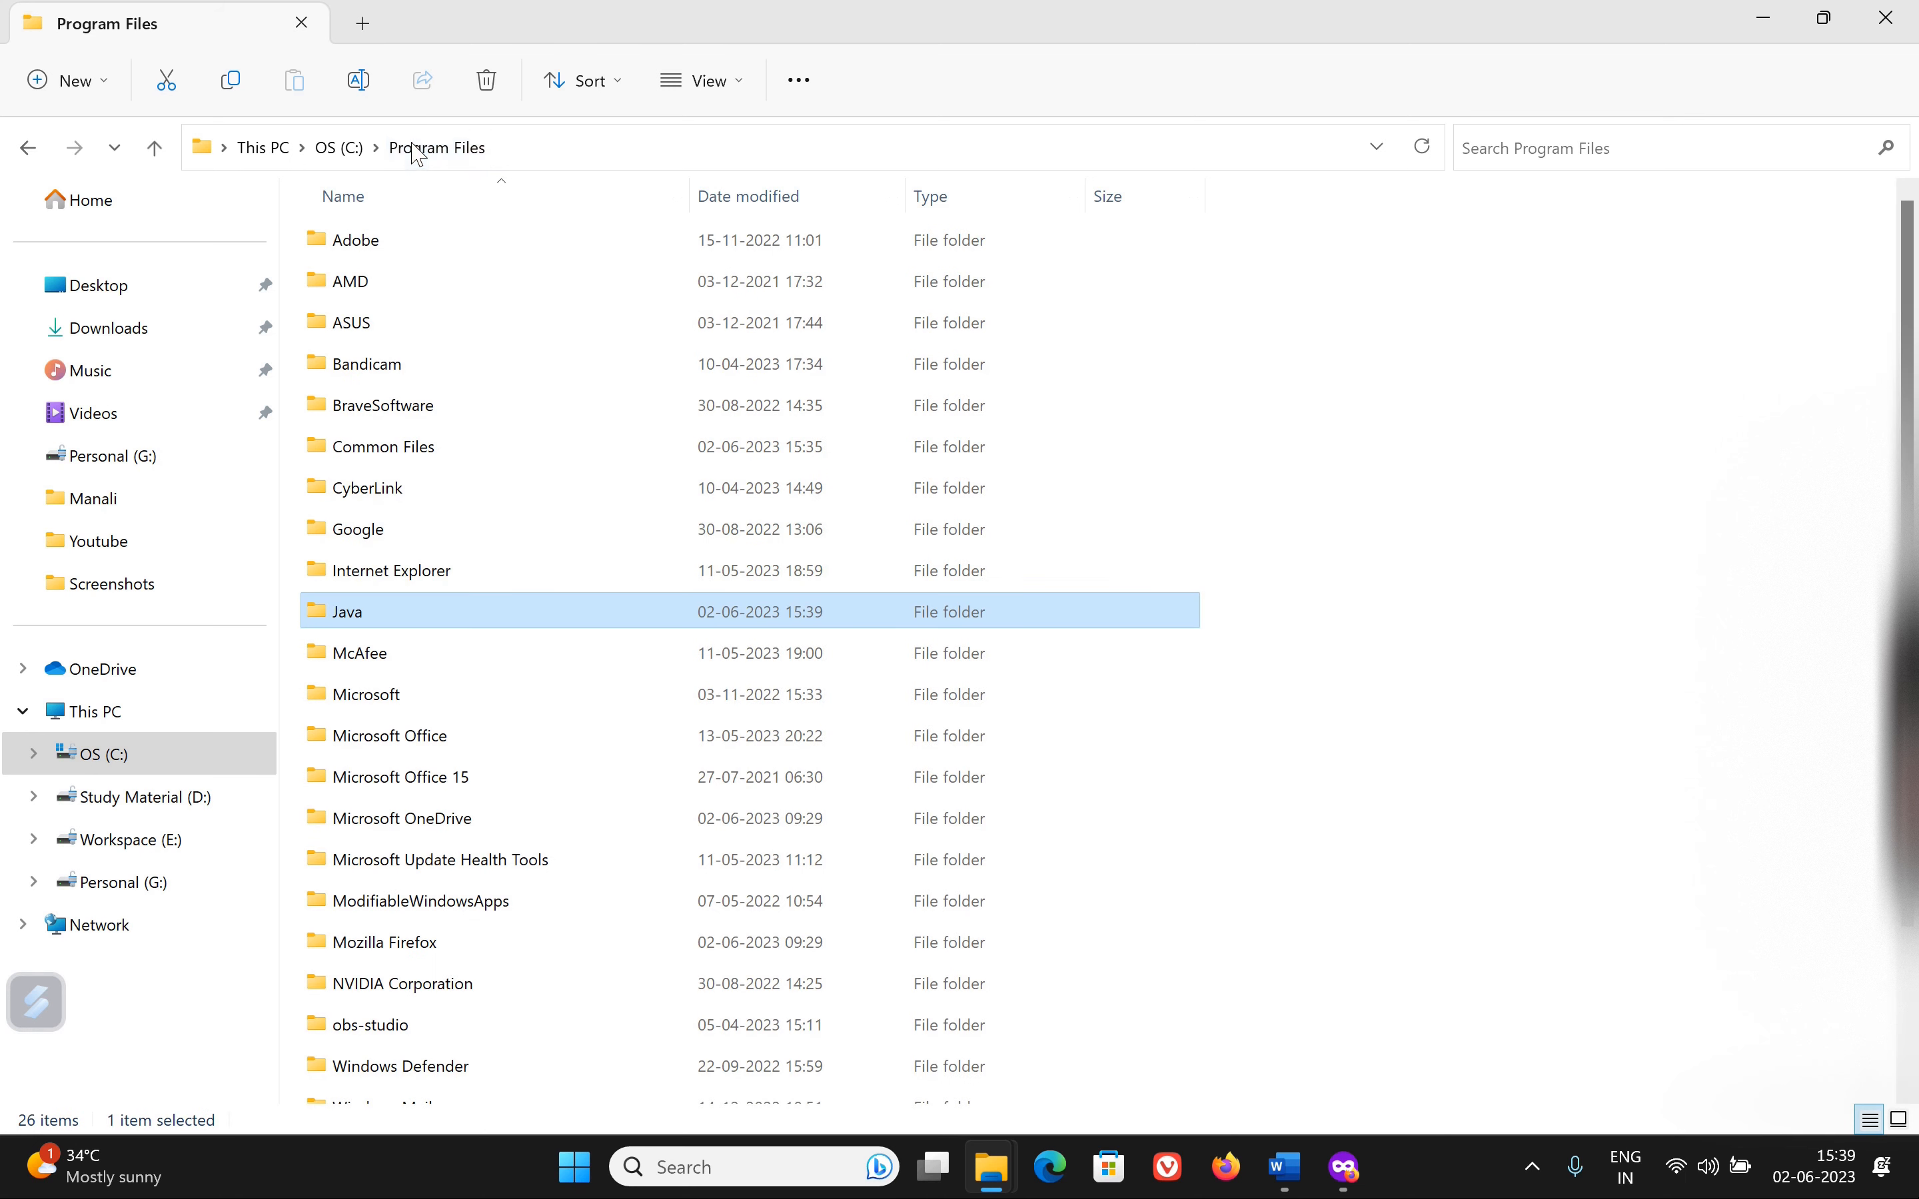
{"action": "double_click", "coordinate": [372, 623]}
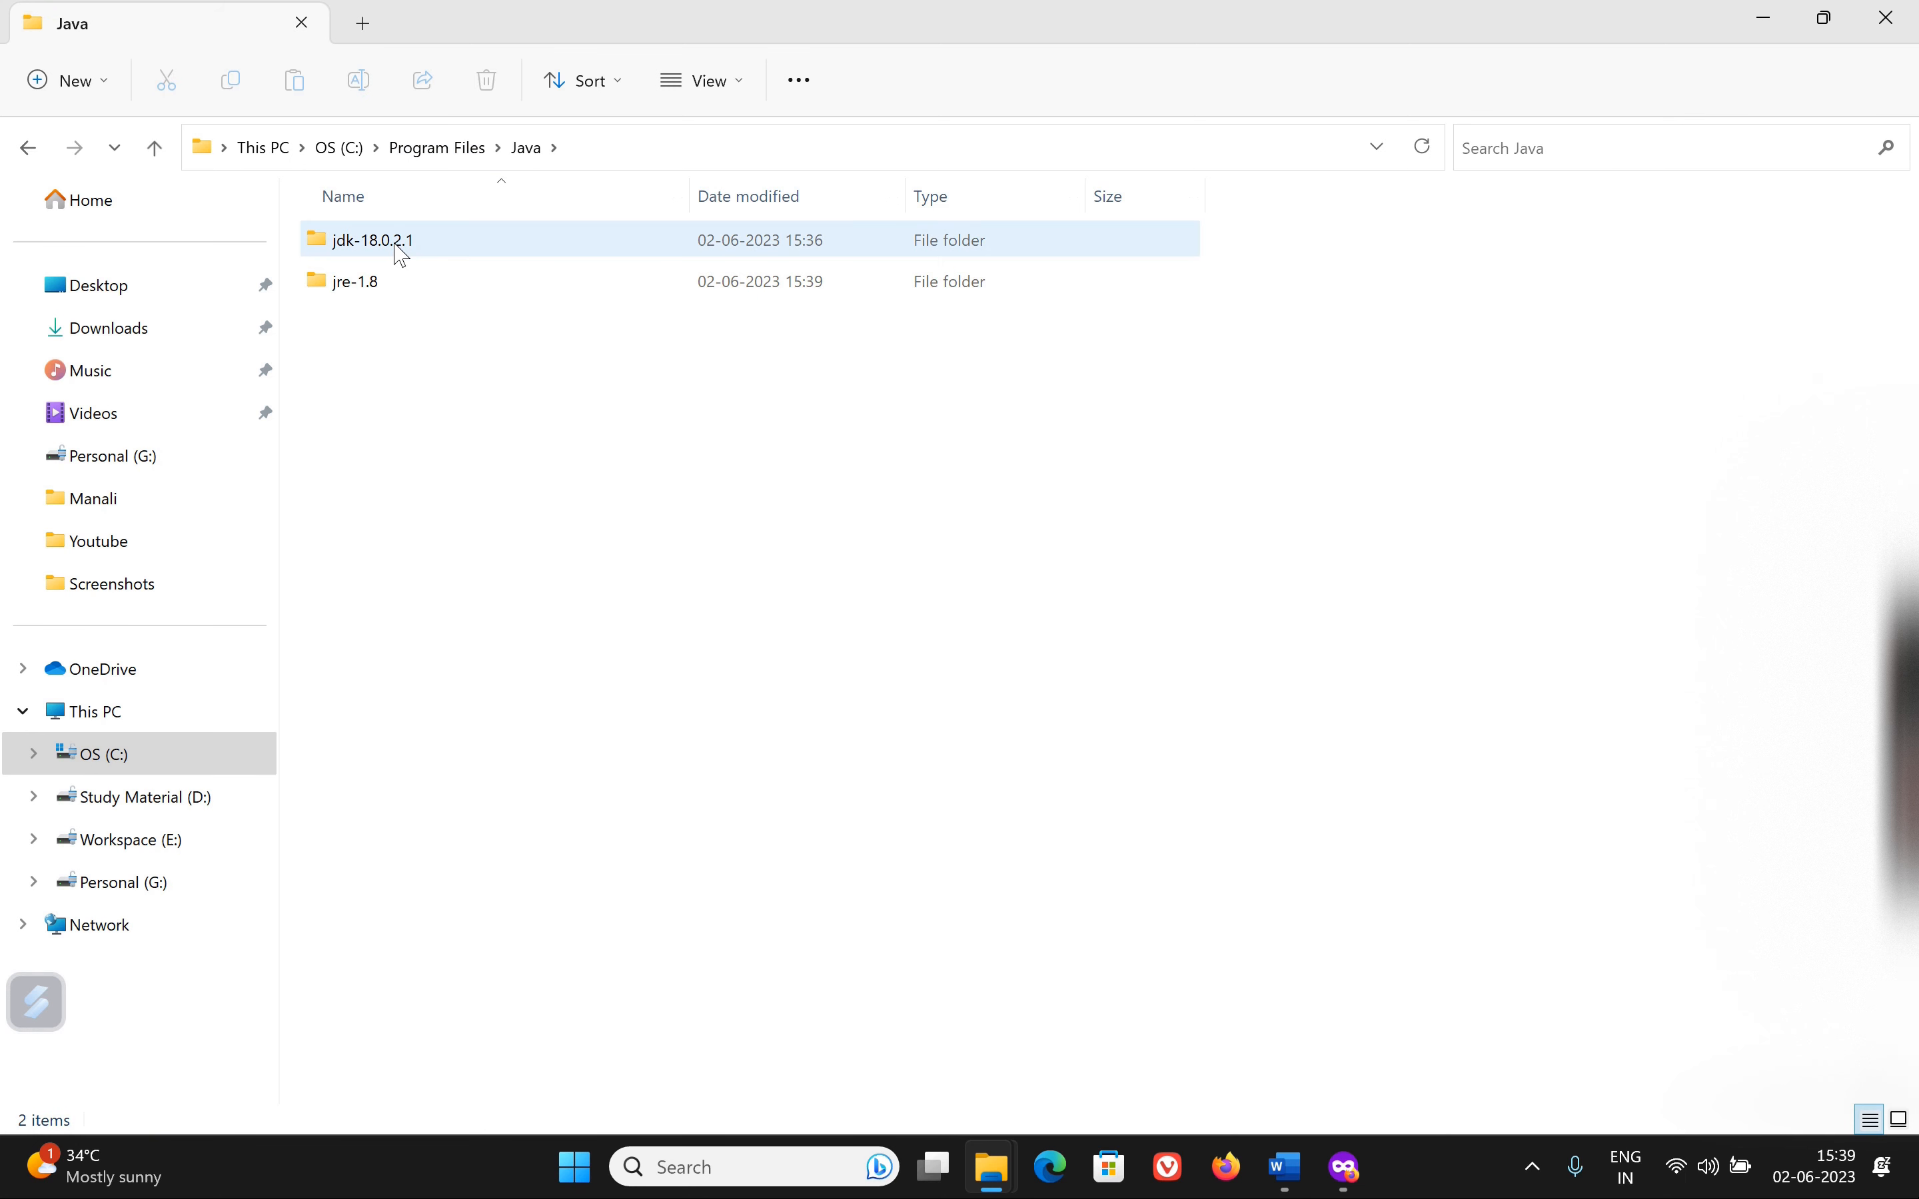
{"action": "double_click", "coordinate": [394, 281]}
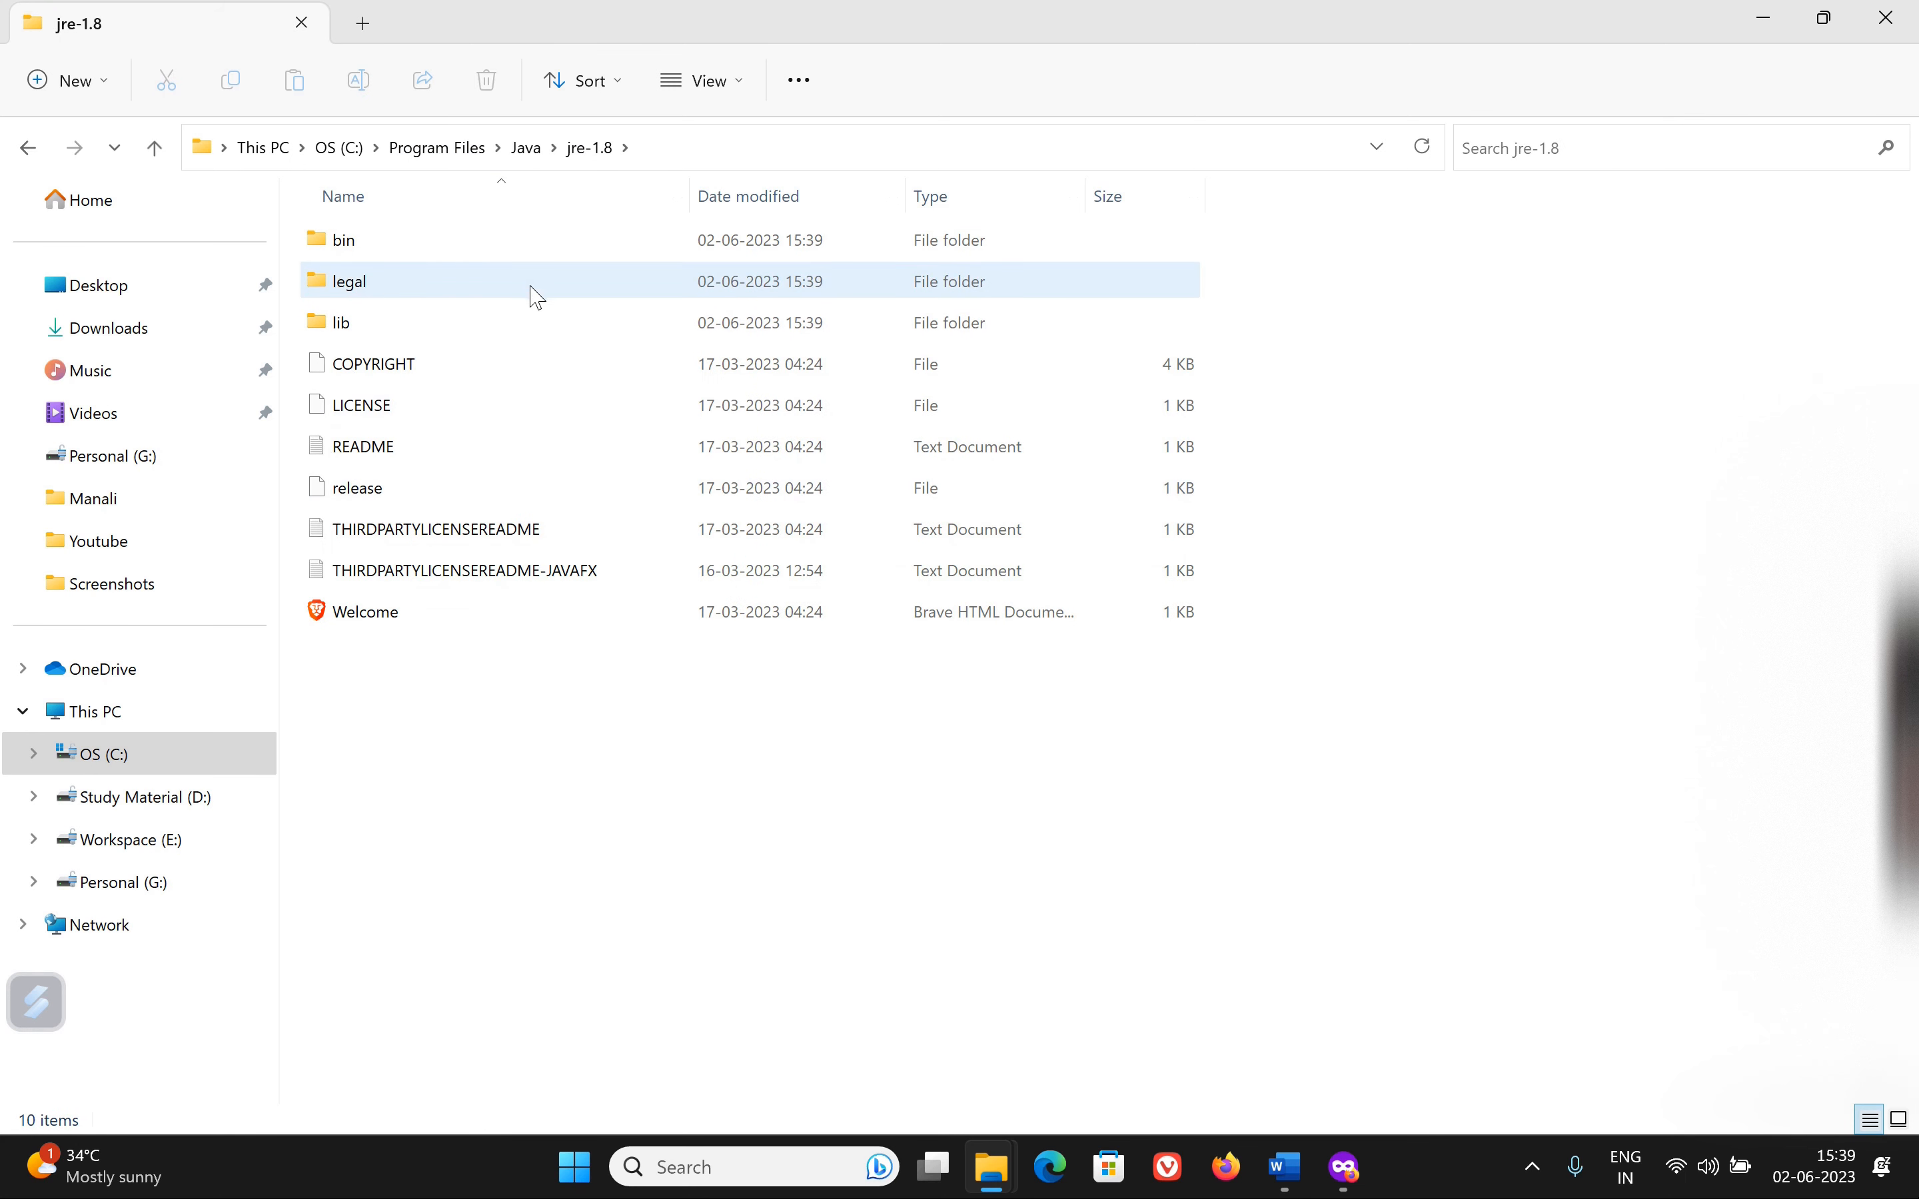
{"action": "left_click", "coordinate": [518, 155]}
{"action": "double_click", "coordinate": [377, 242]}
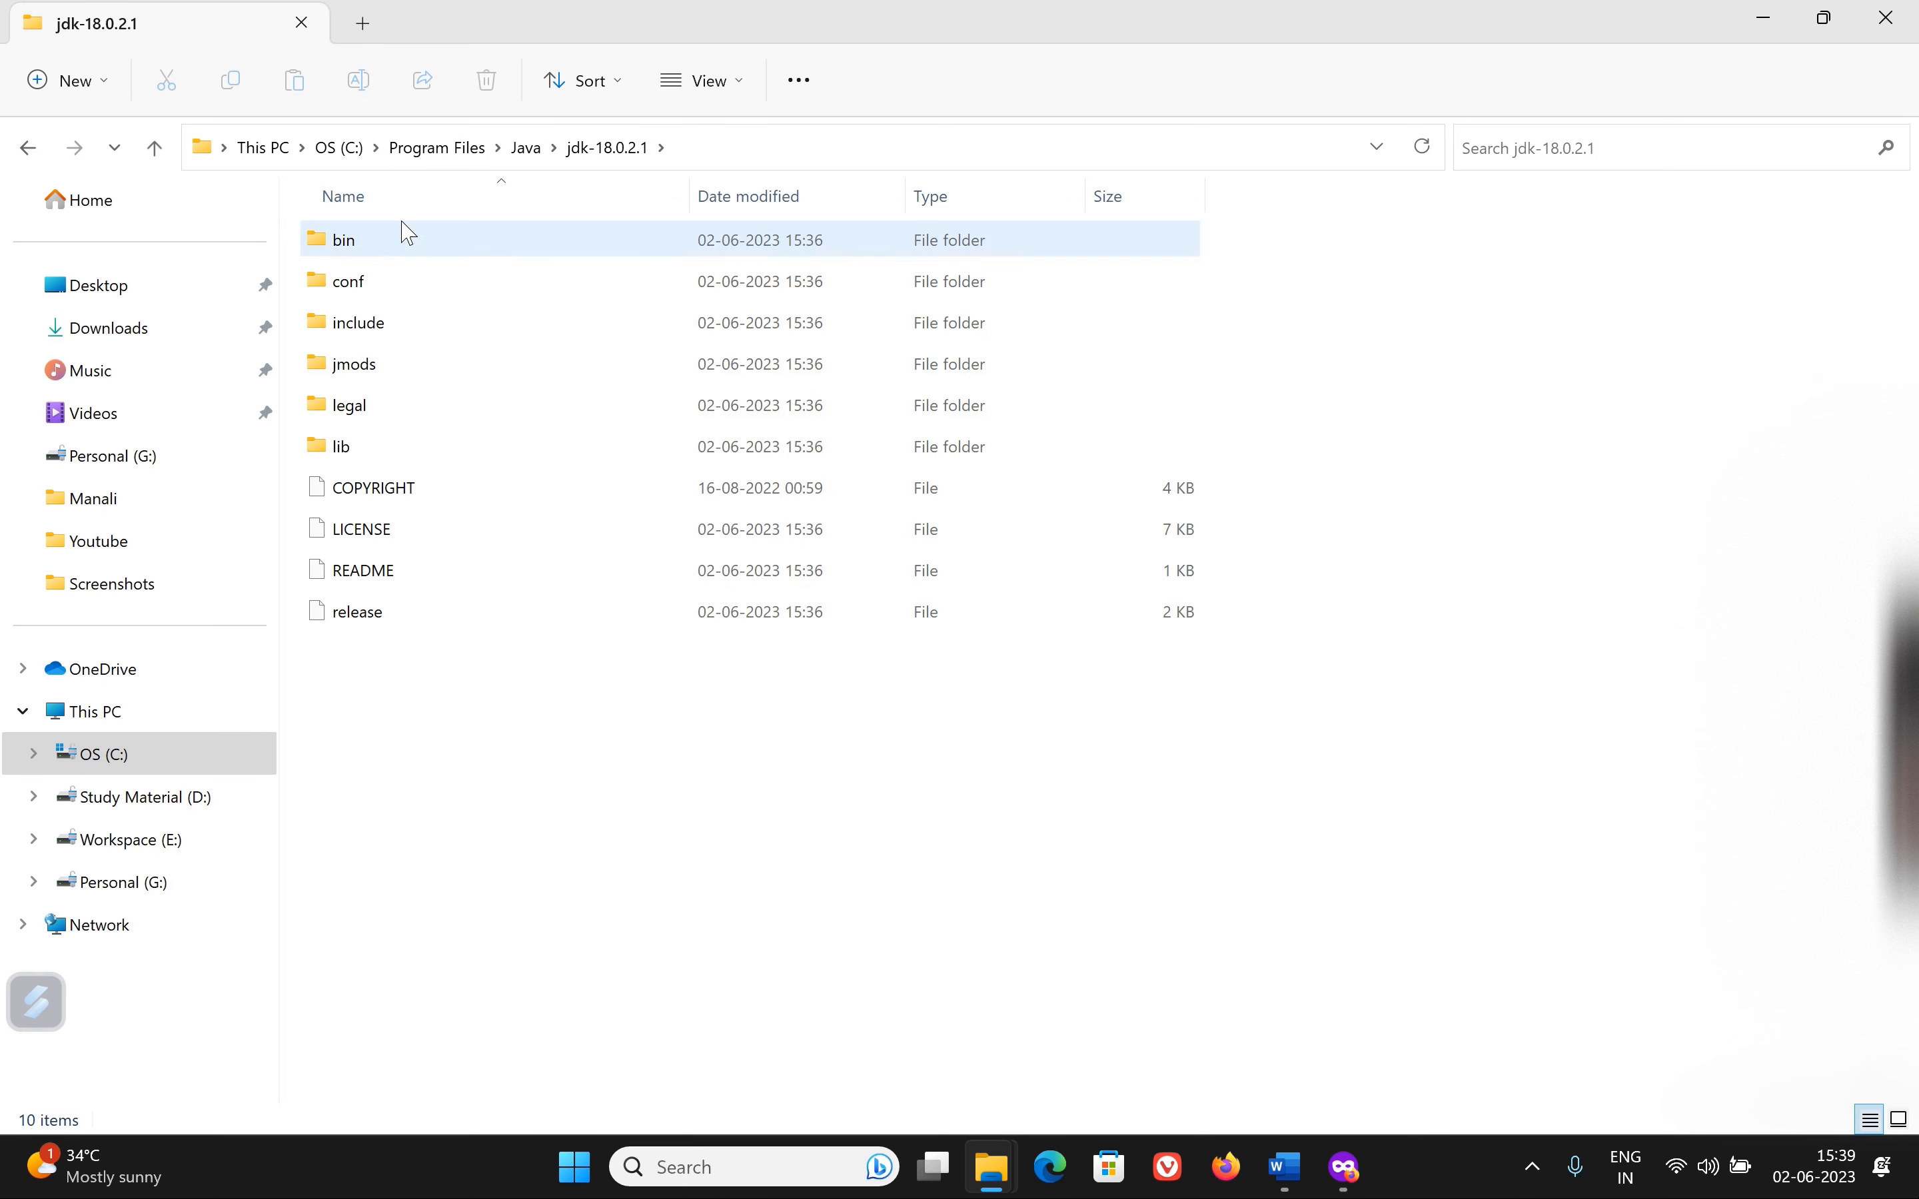
{"action": "left_click", "coordinate": [541, 153]}
{"action": "double_click", "coordinate": [398, 286]}
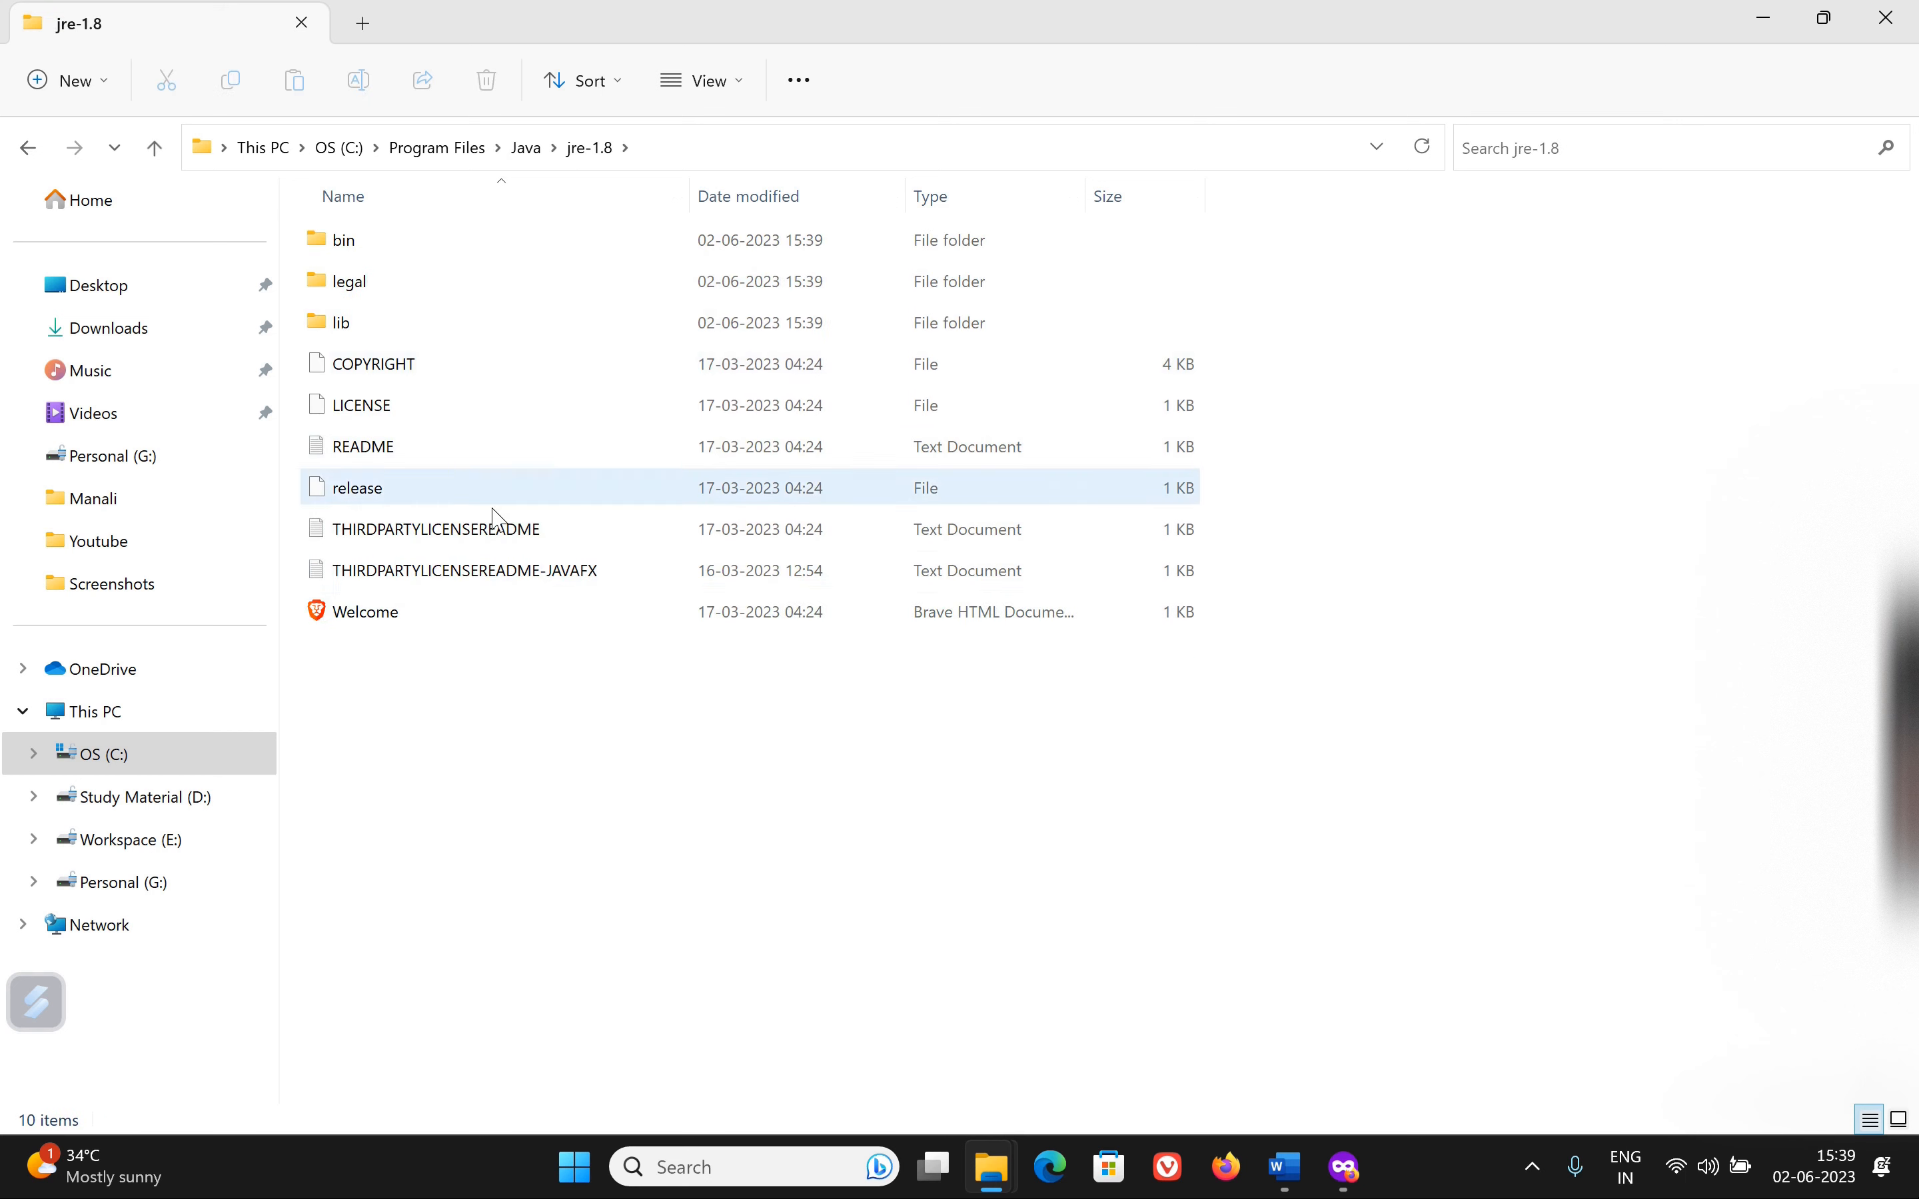
Step: Go back up from the jre-1.8 folder to This PC in File Explorer
{"action": "left_click", "coordinate": [437, 155]}
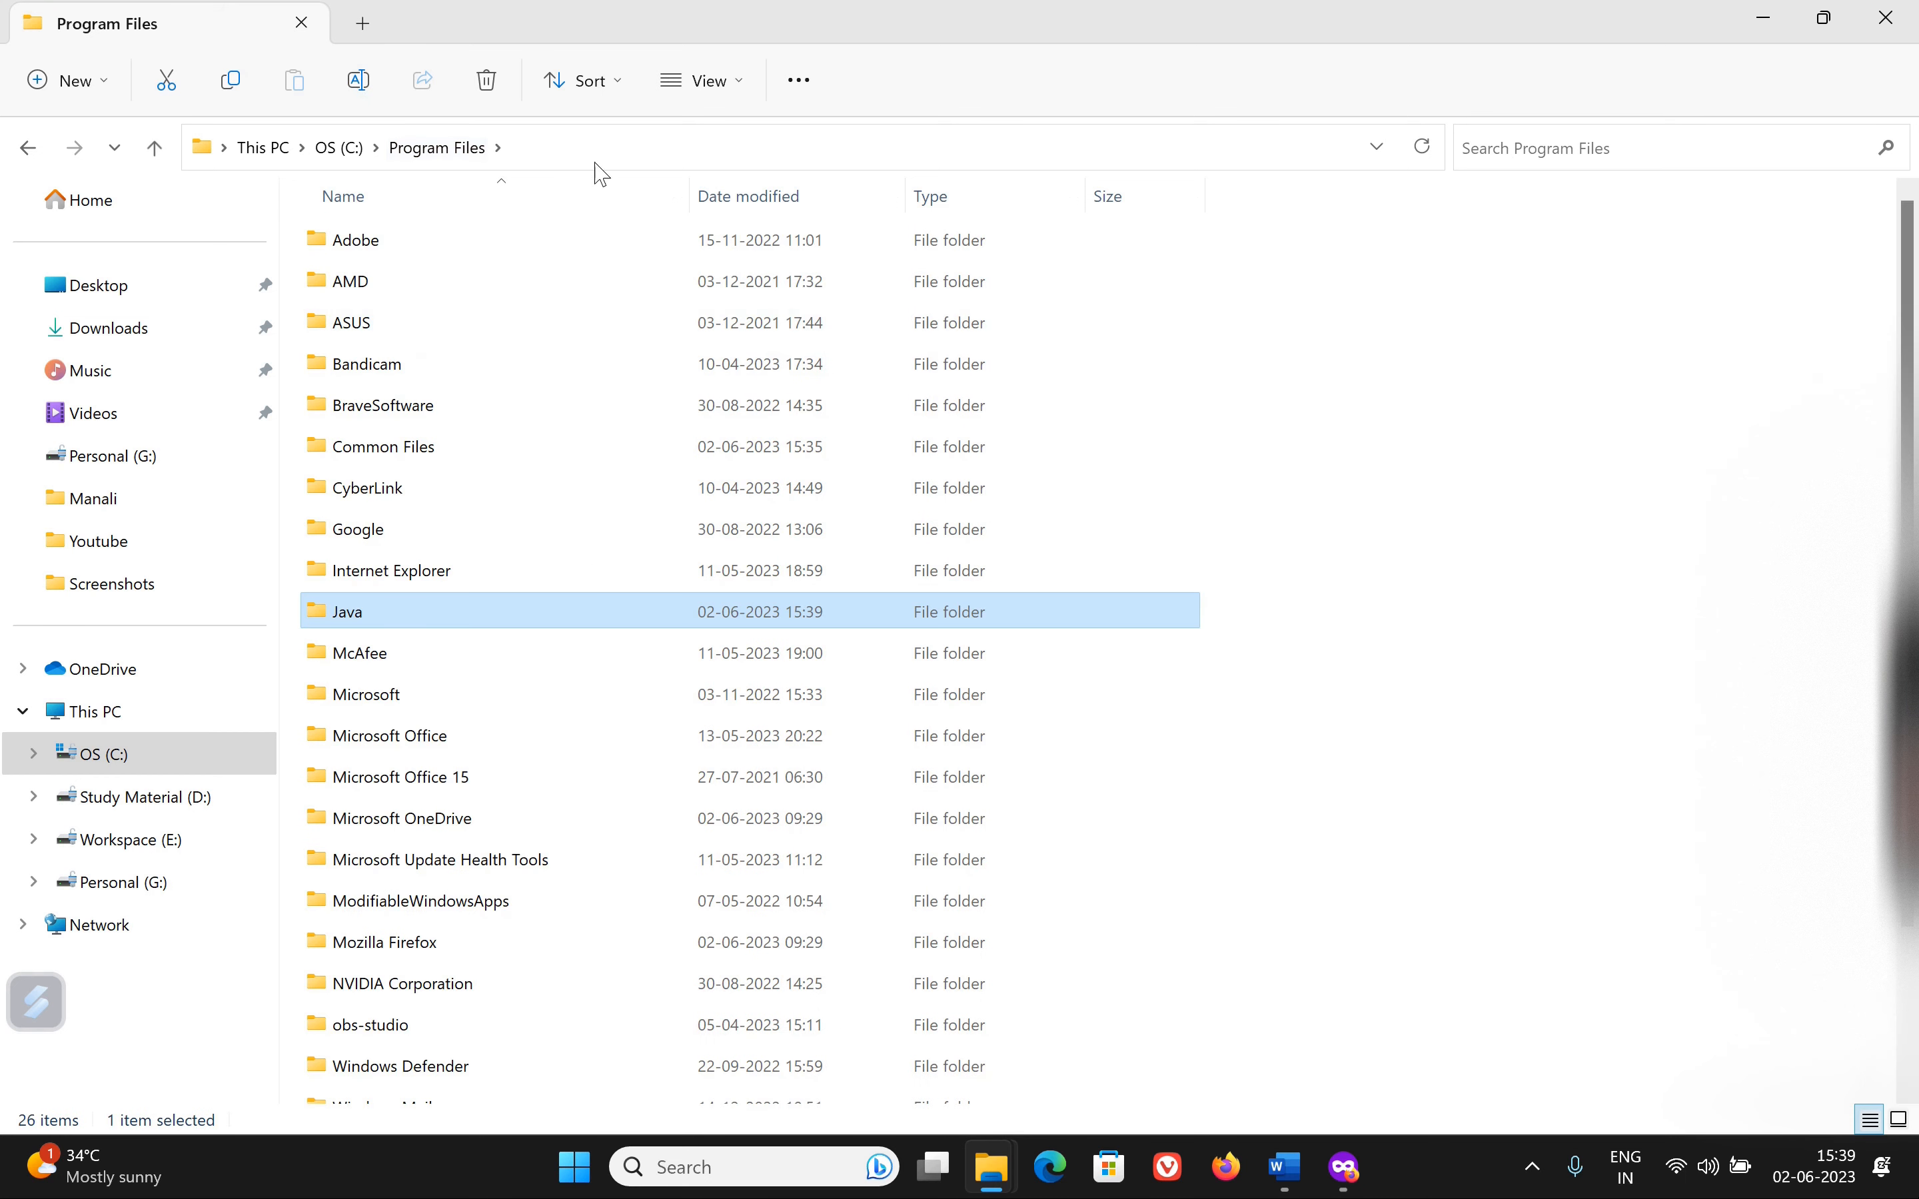
{"action": "left_click", "coordinate": [341, 147]}
{"action": "left_click", "coordinate": [266, 147]}
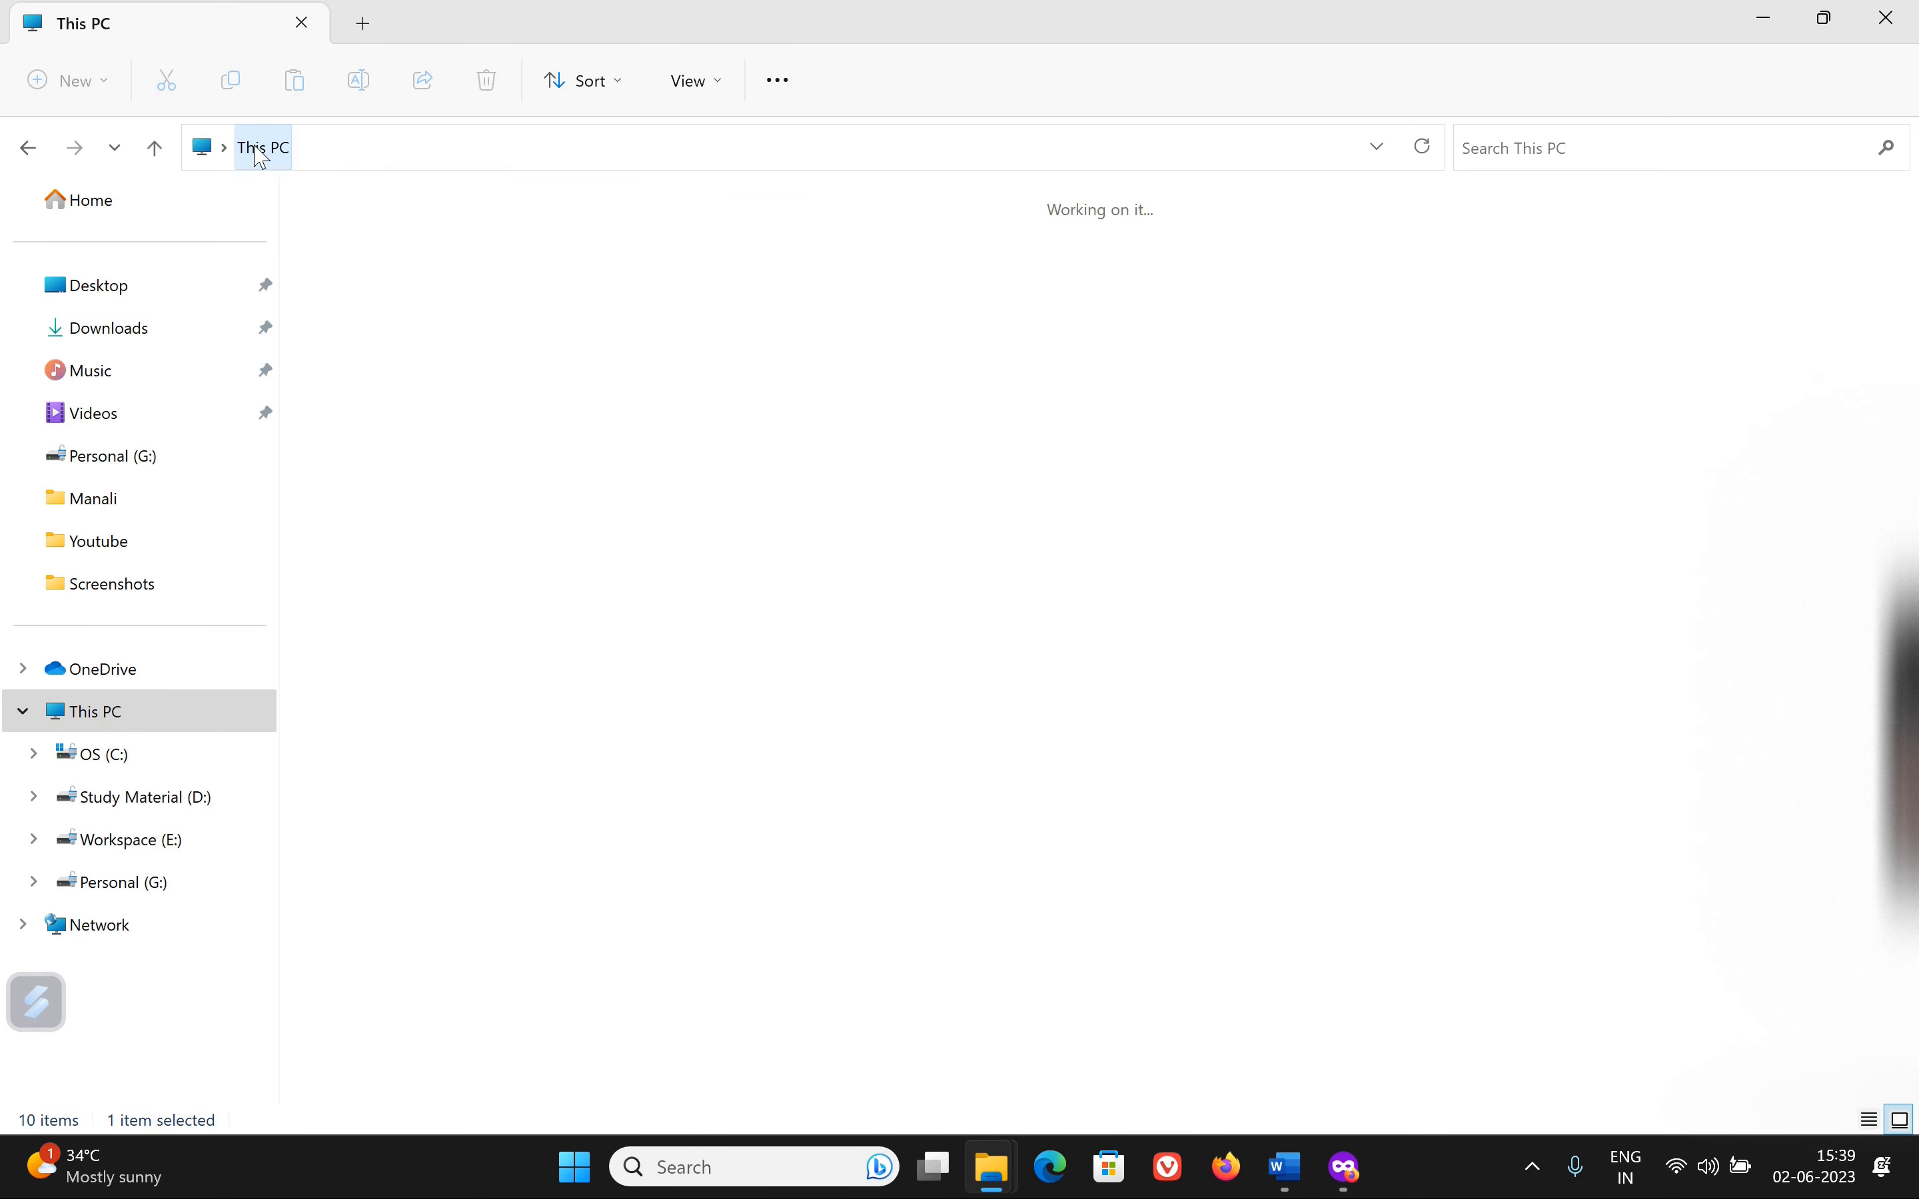
{"action": "left_click", "coordinate": [650, 576]}
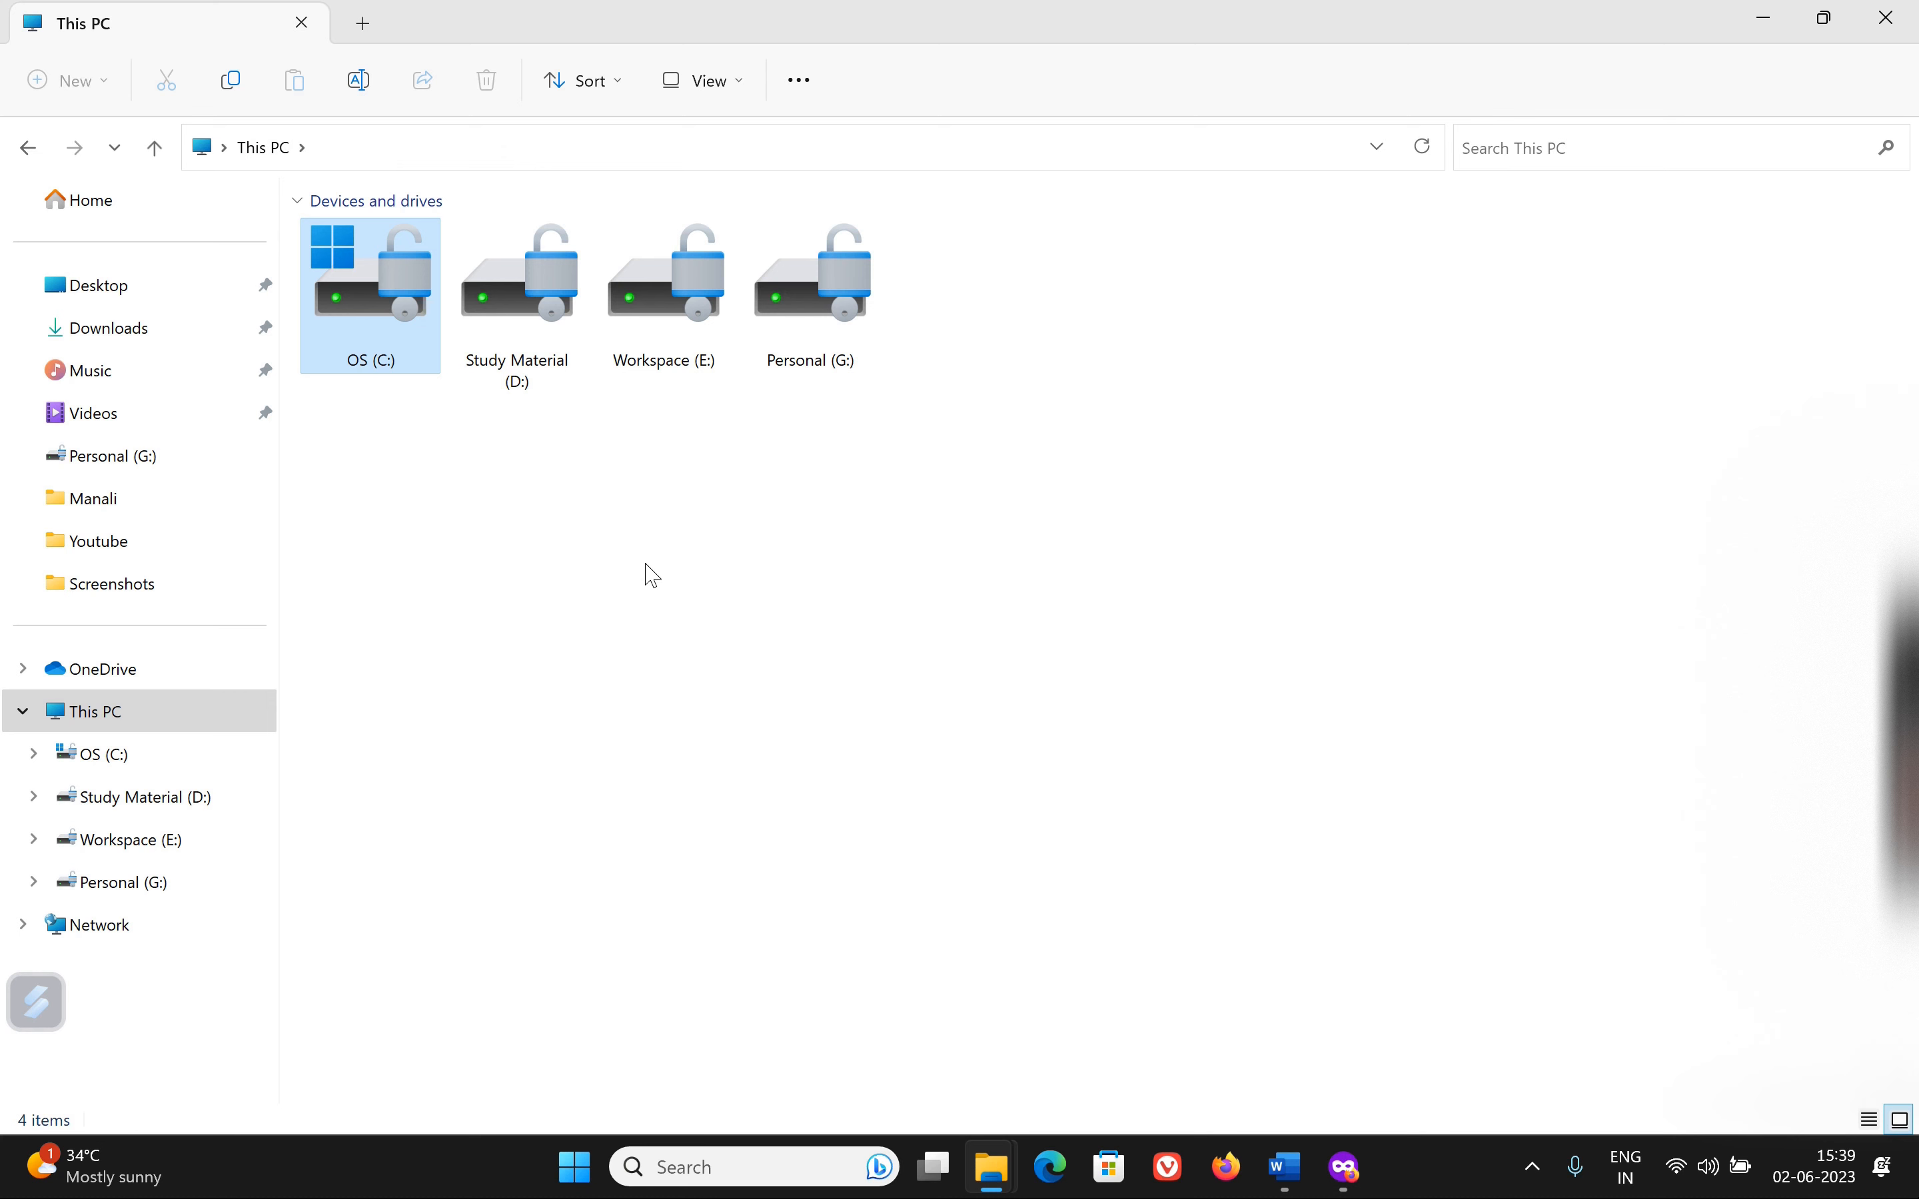
{"action": "right_click", "coordinate": [776, 588]}
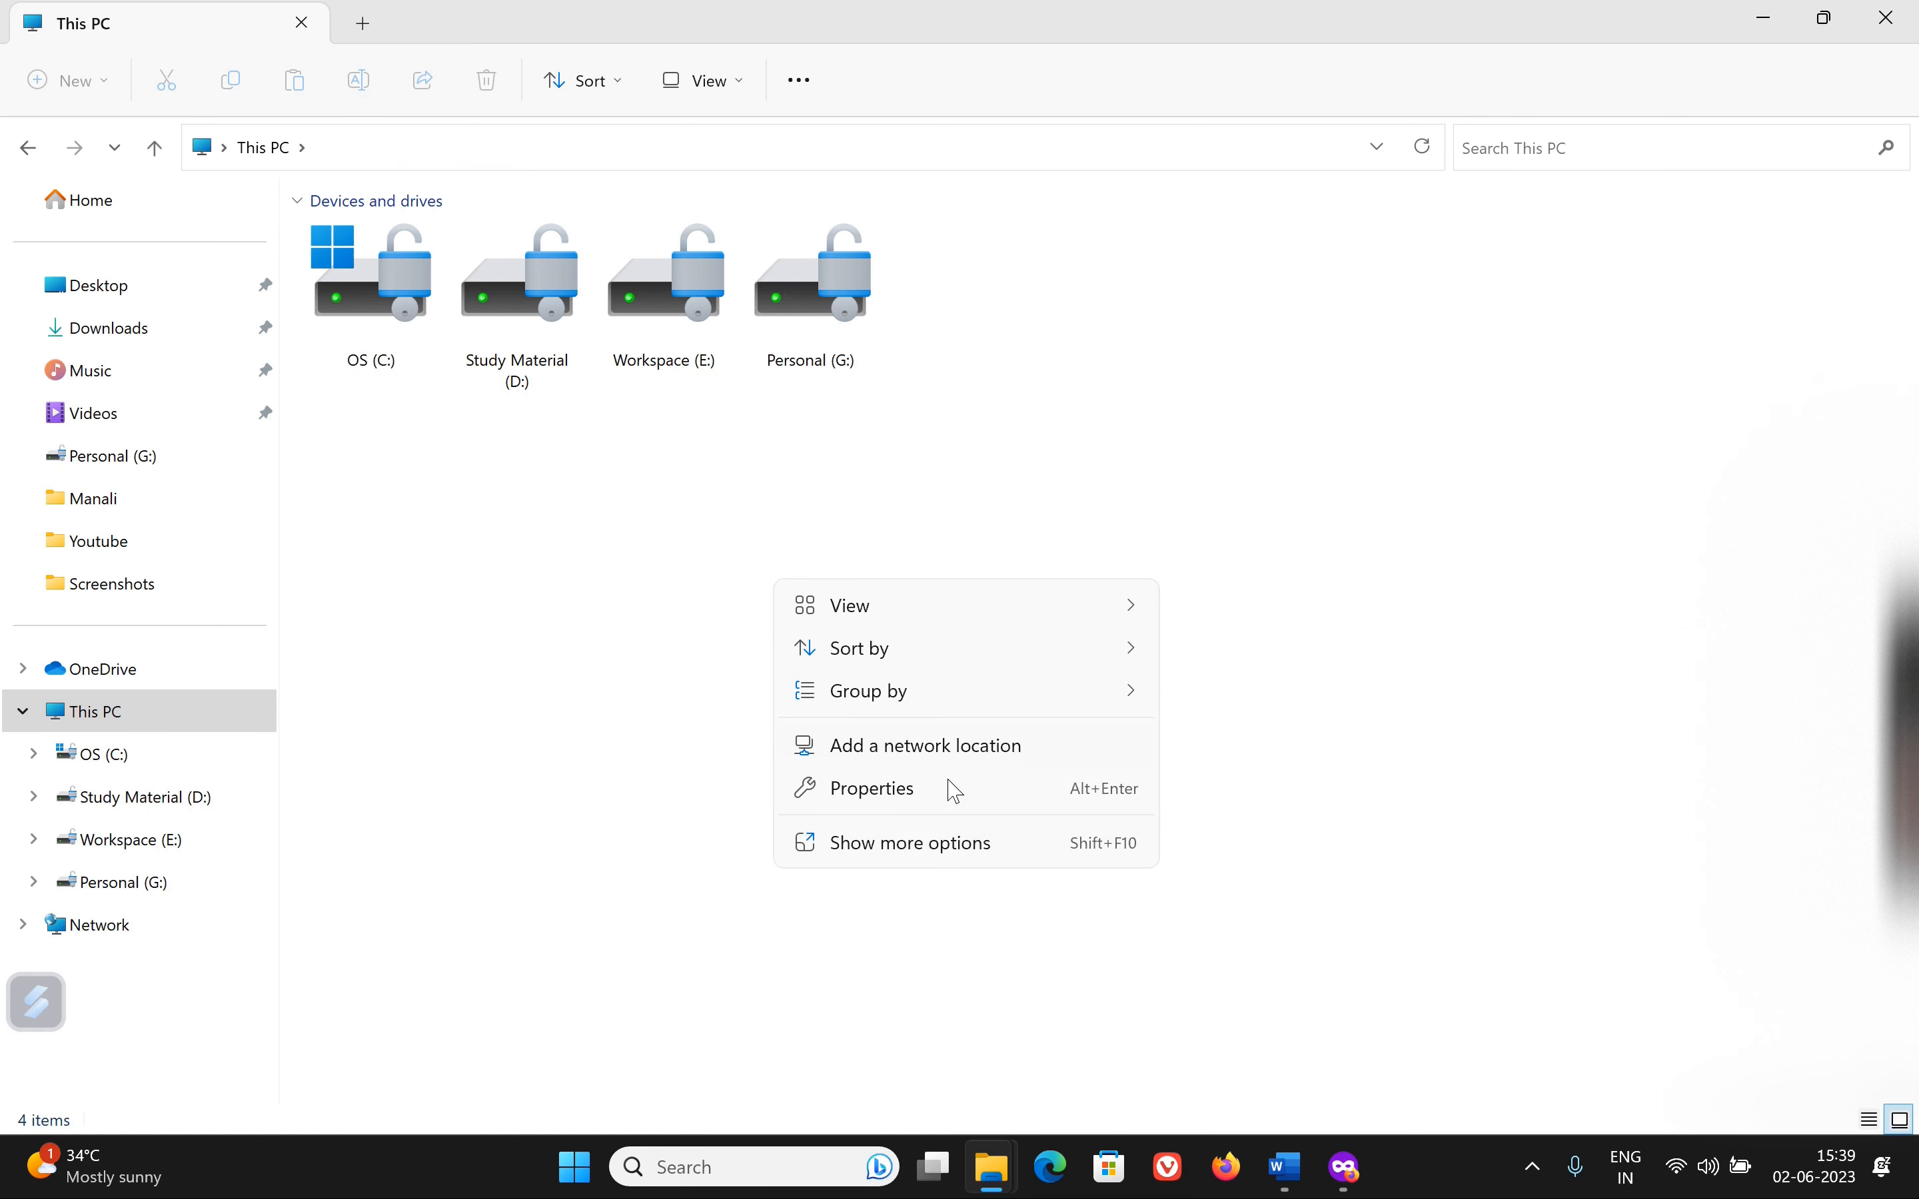
{"action": "left_click", "coordinate": [892, 846]}
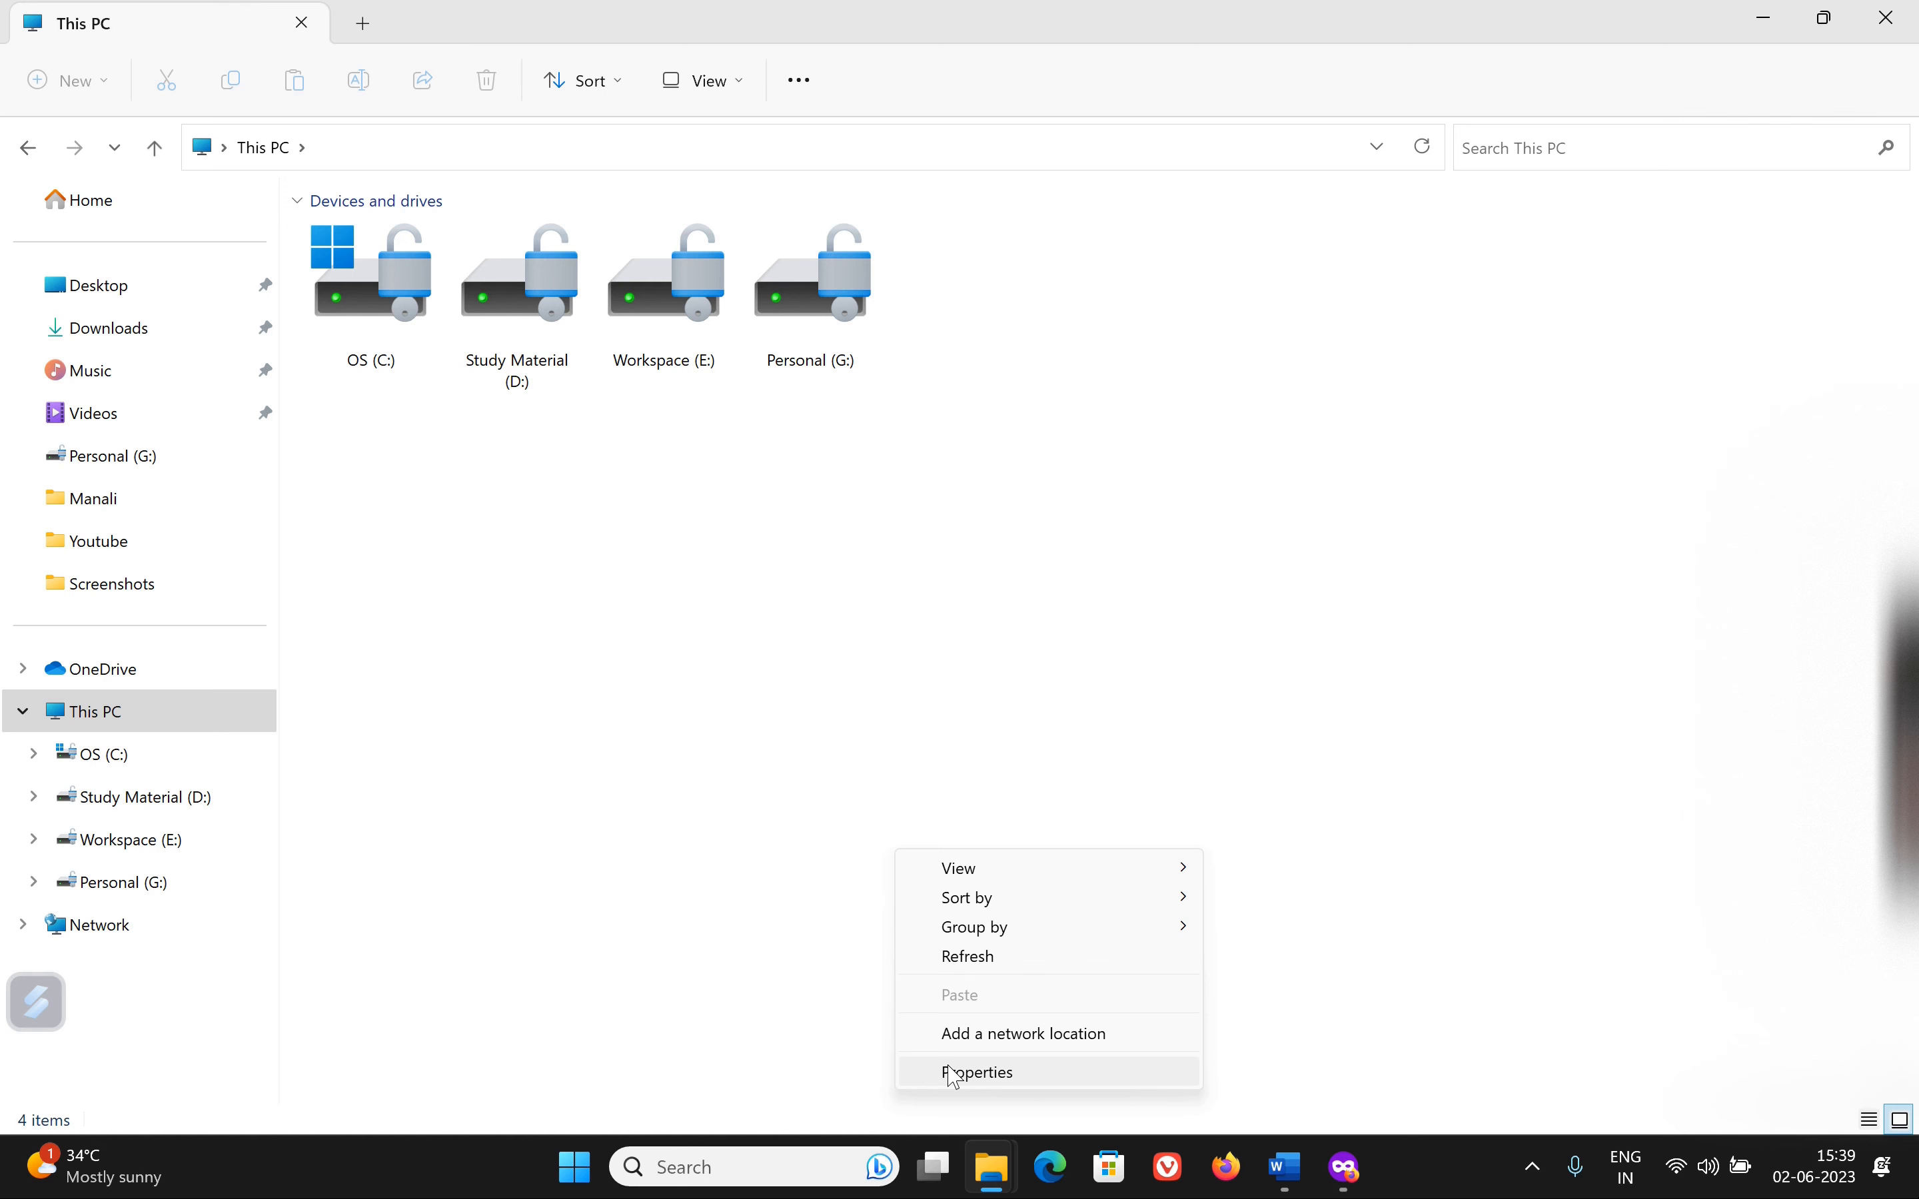
{"action": "right_click", "coordinate": [904, 711]}
{"action": "left_click", "coordinate": [1015, 744]}
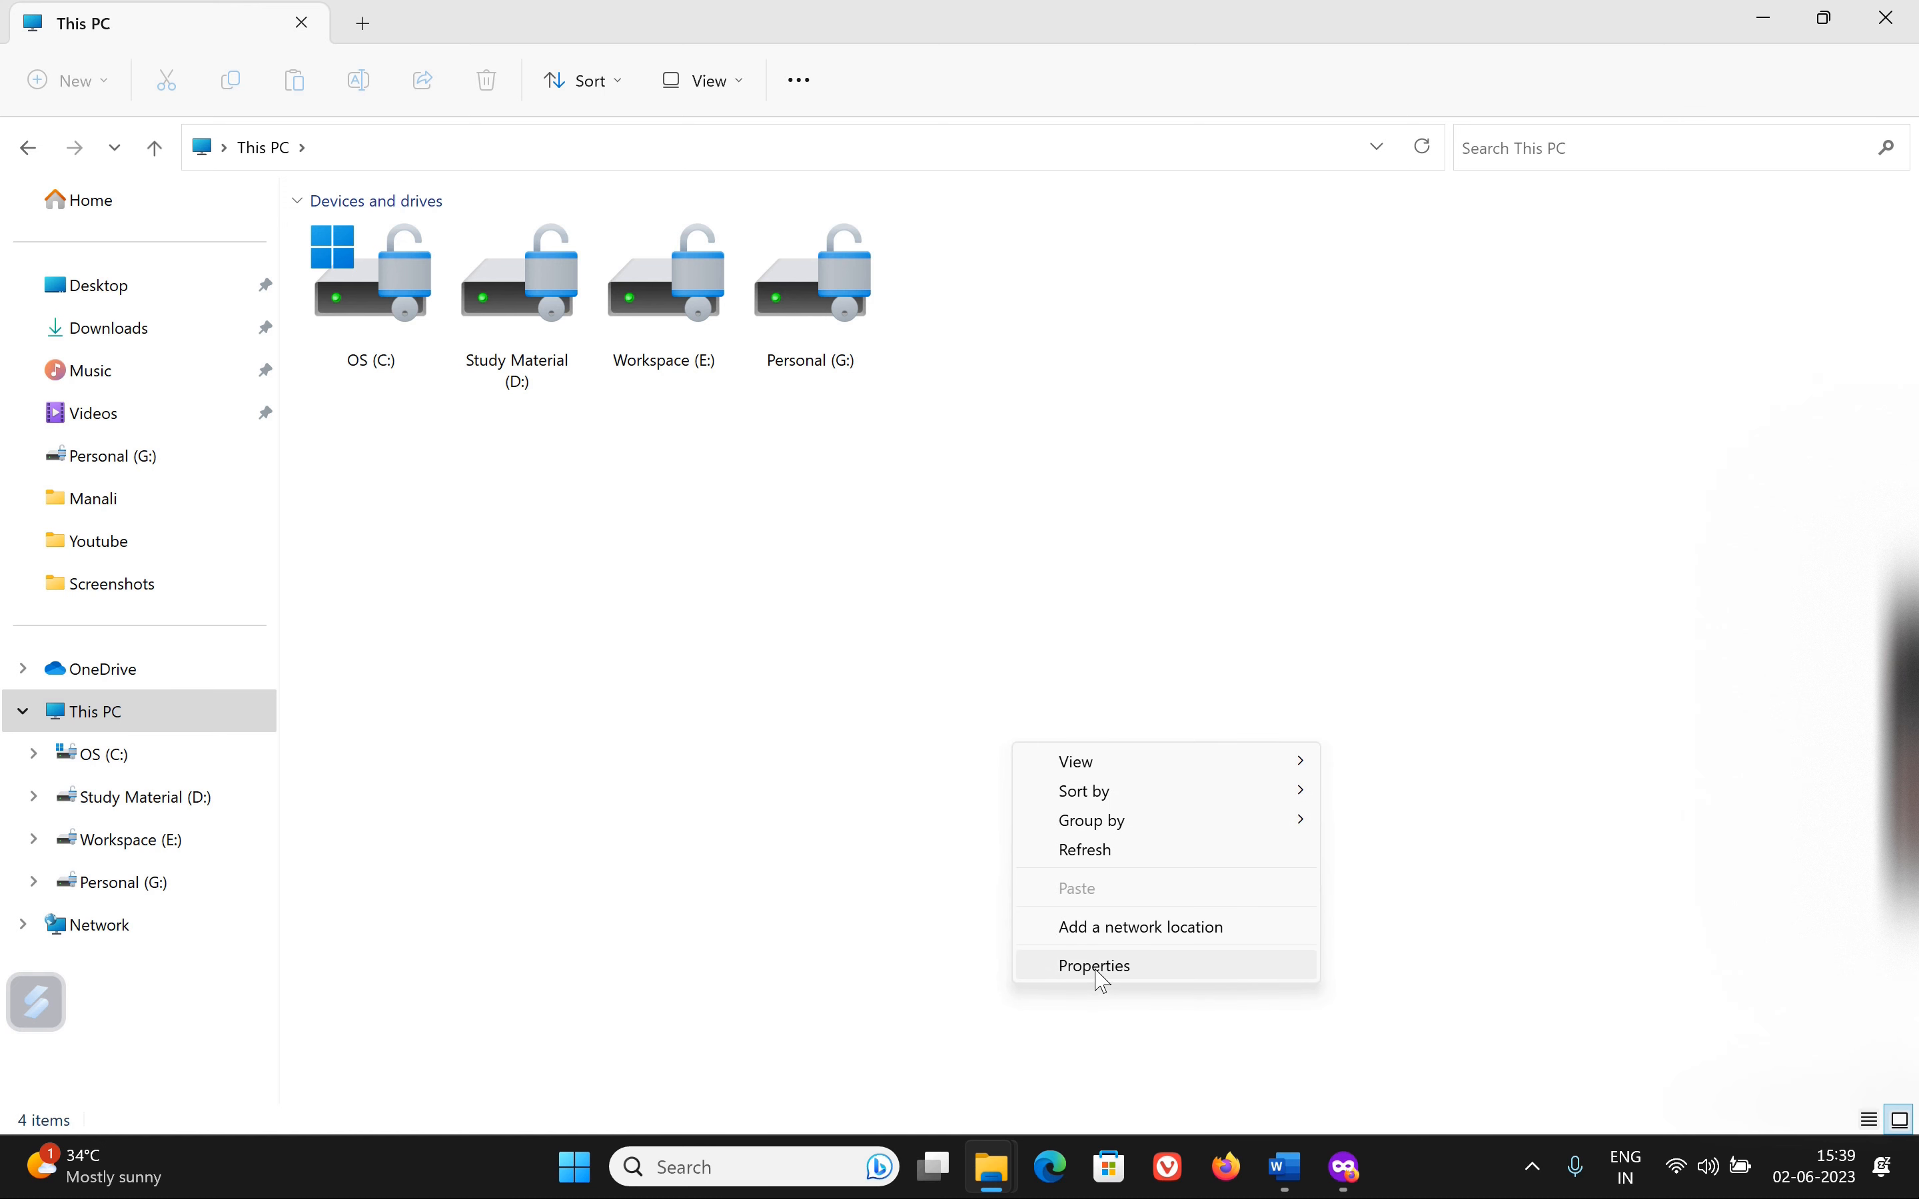
{"action": "left_click", "coordinate": [1102, 966]}
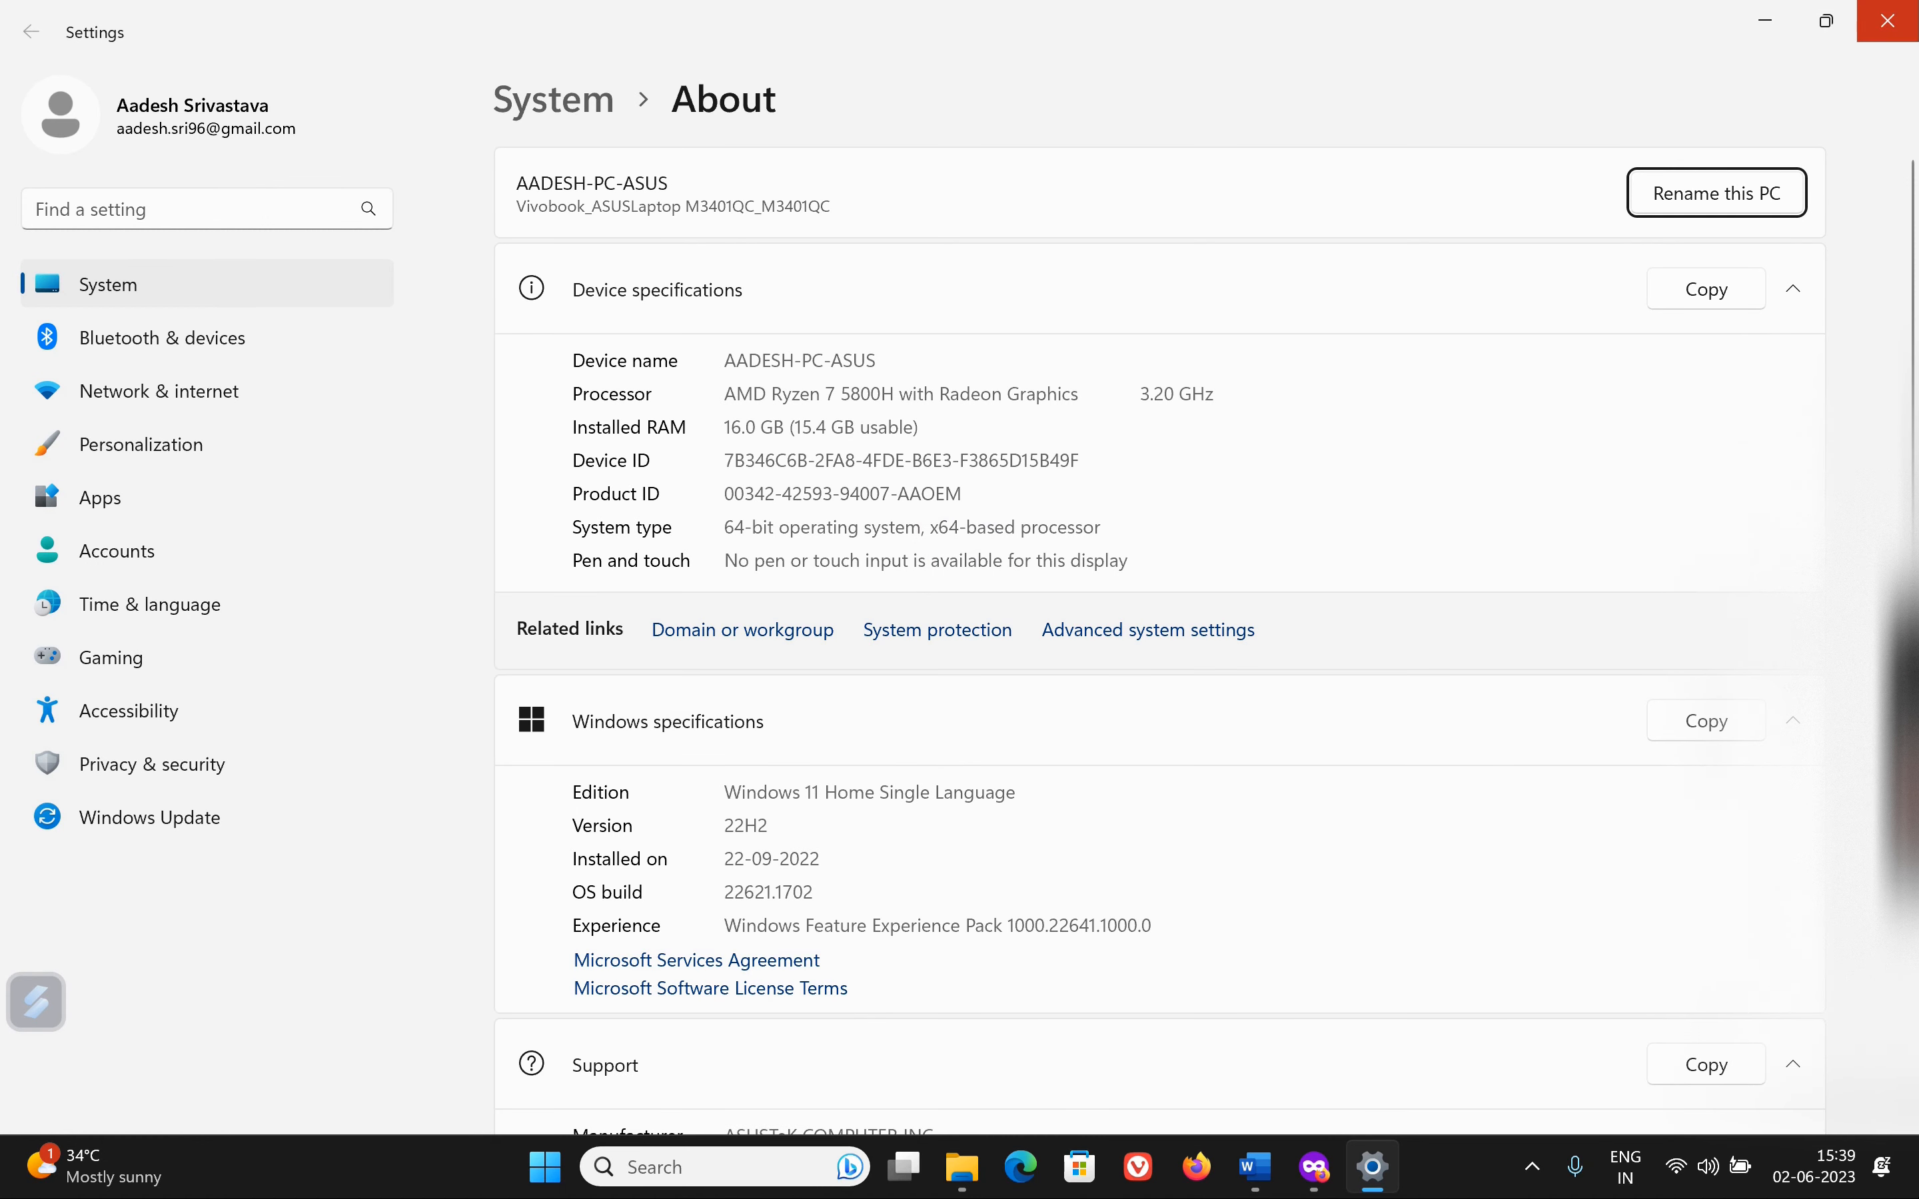
{"action": "left_click", "coordinate": [1888, 21]}
Step: Search Windows for "env", open the system environment variables settings and bring up the Environment Variables dialog
{"action": "left_click", "coordinate": [739, 1185]}
{"action": "type", "text": "env"}
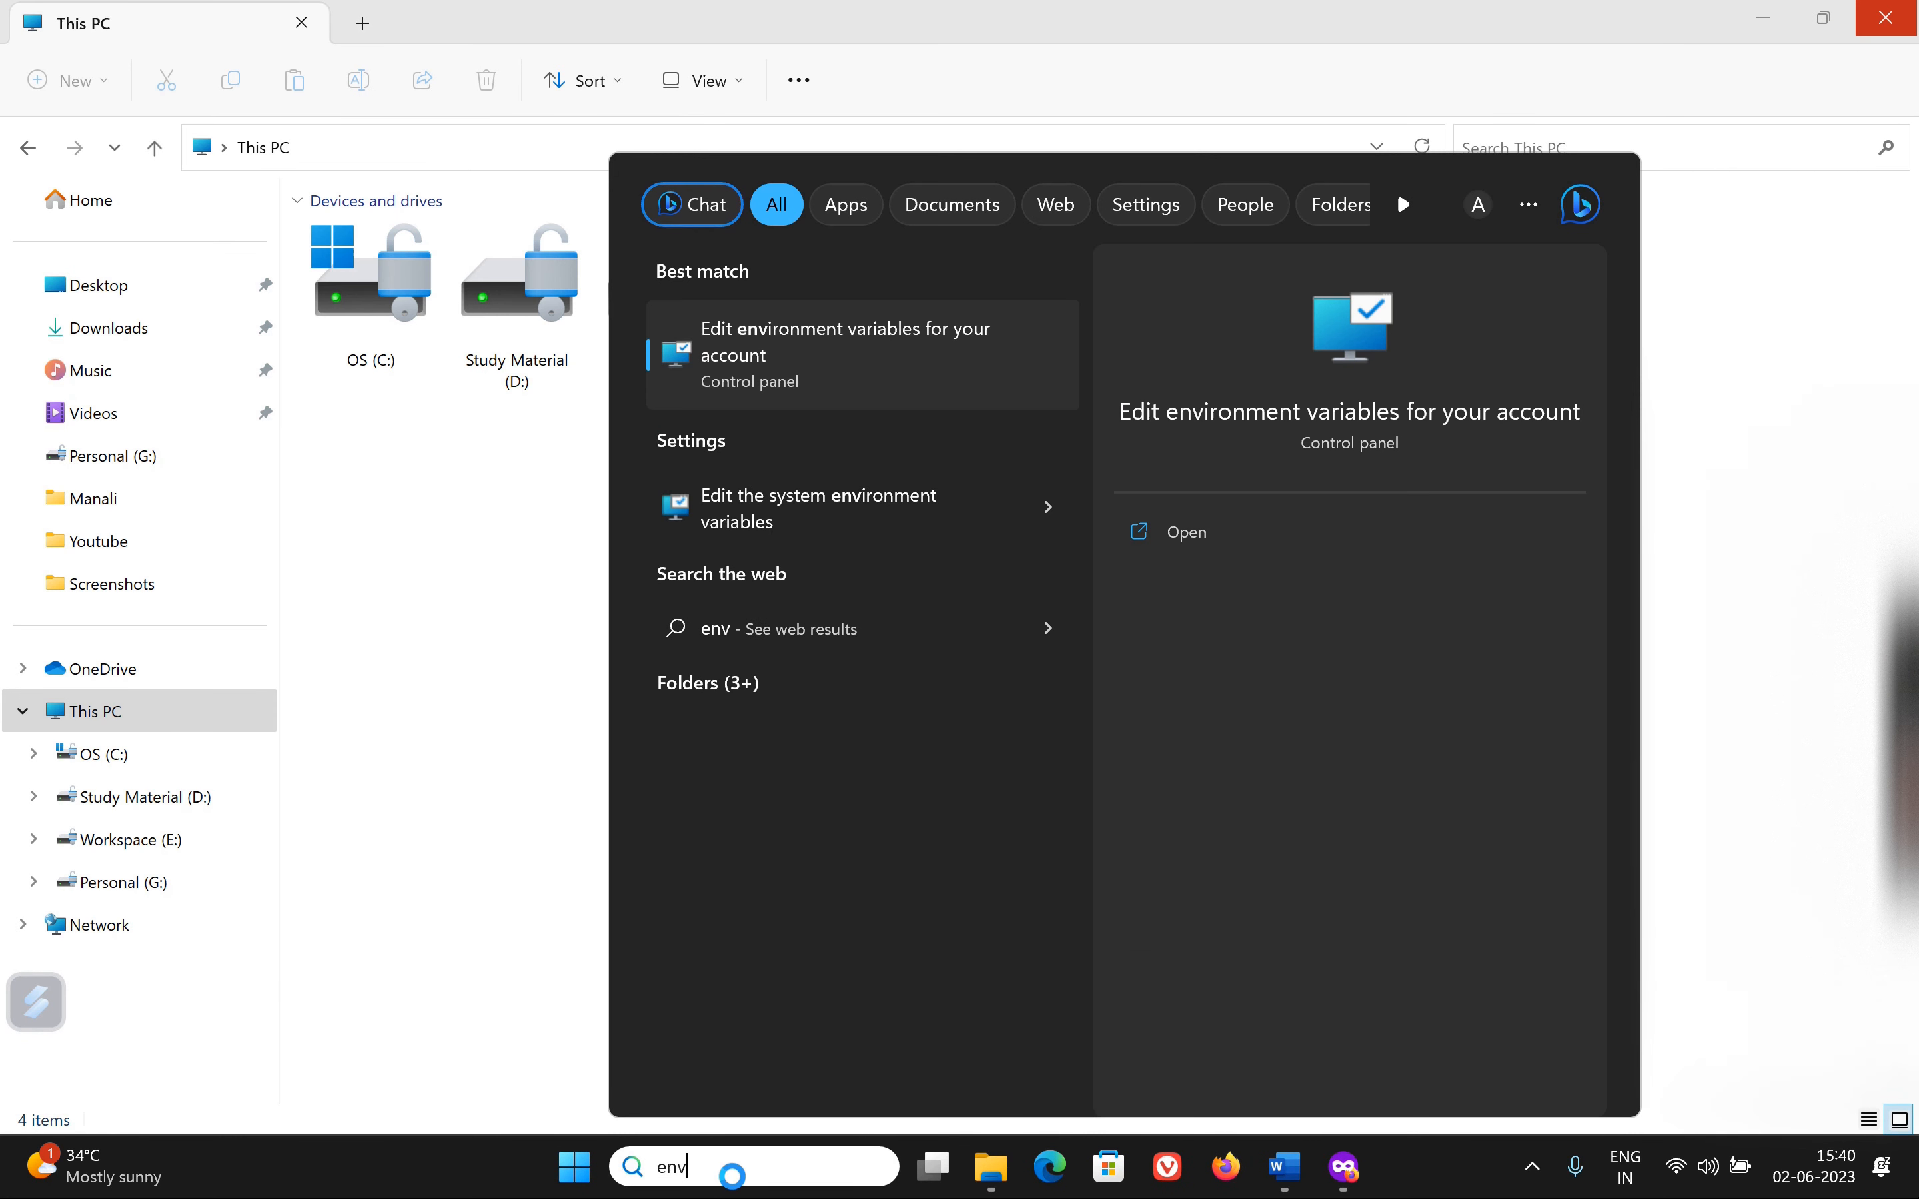
{"action": "left_click", "coordinate": [925, 515]}
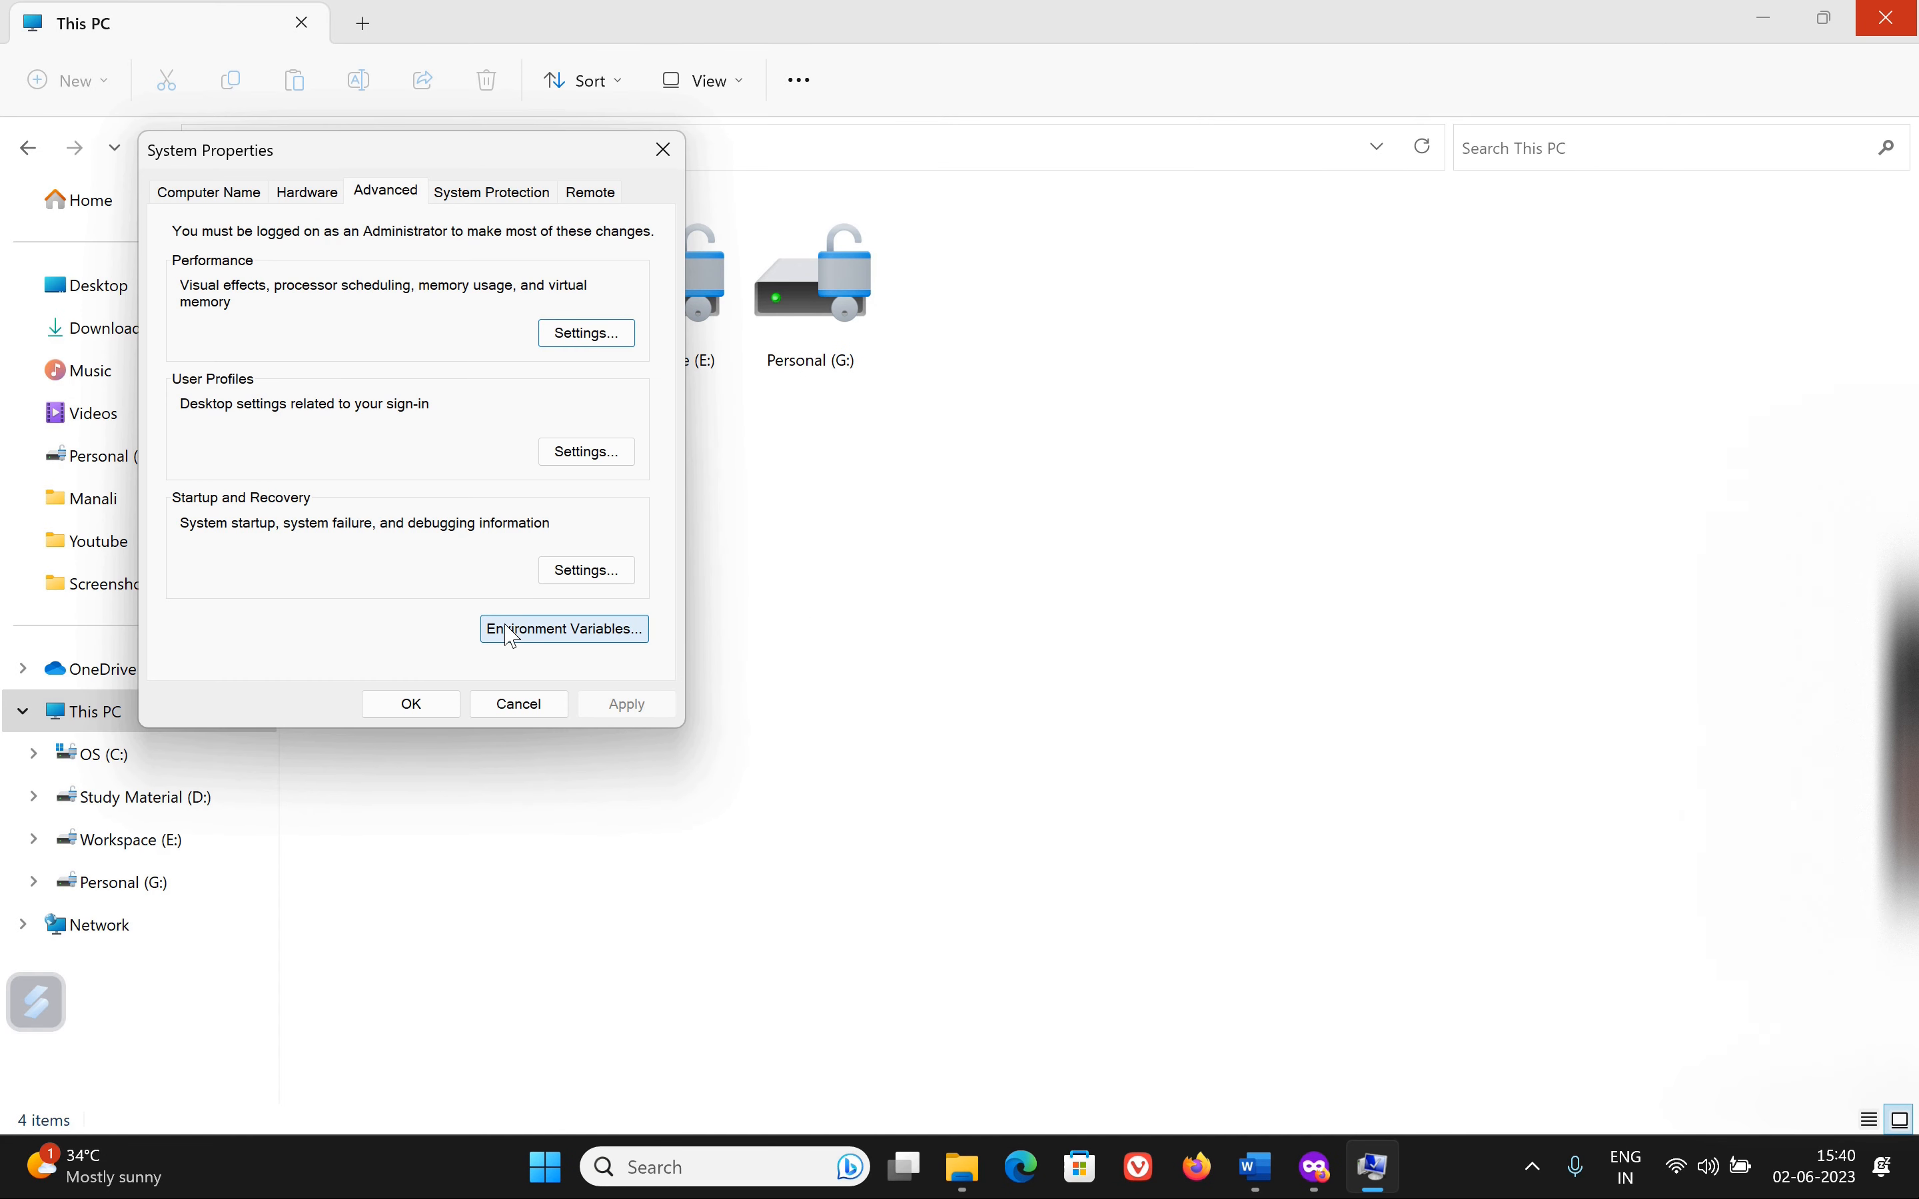
{"action": "left_click", "coordinate": [544, 630]}
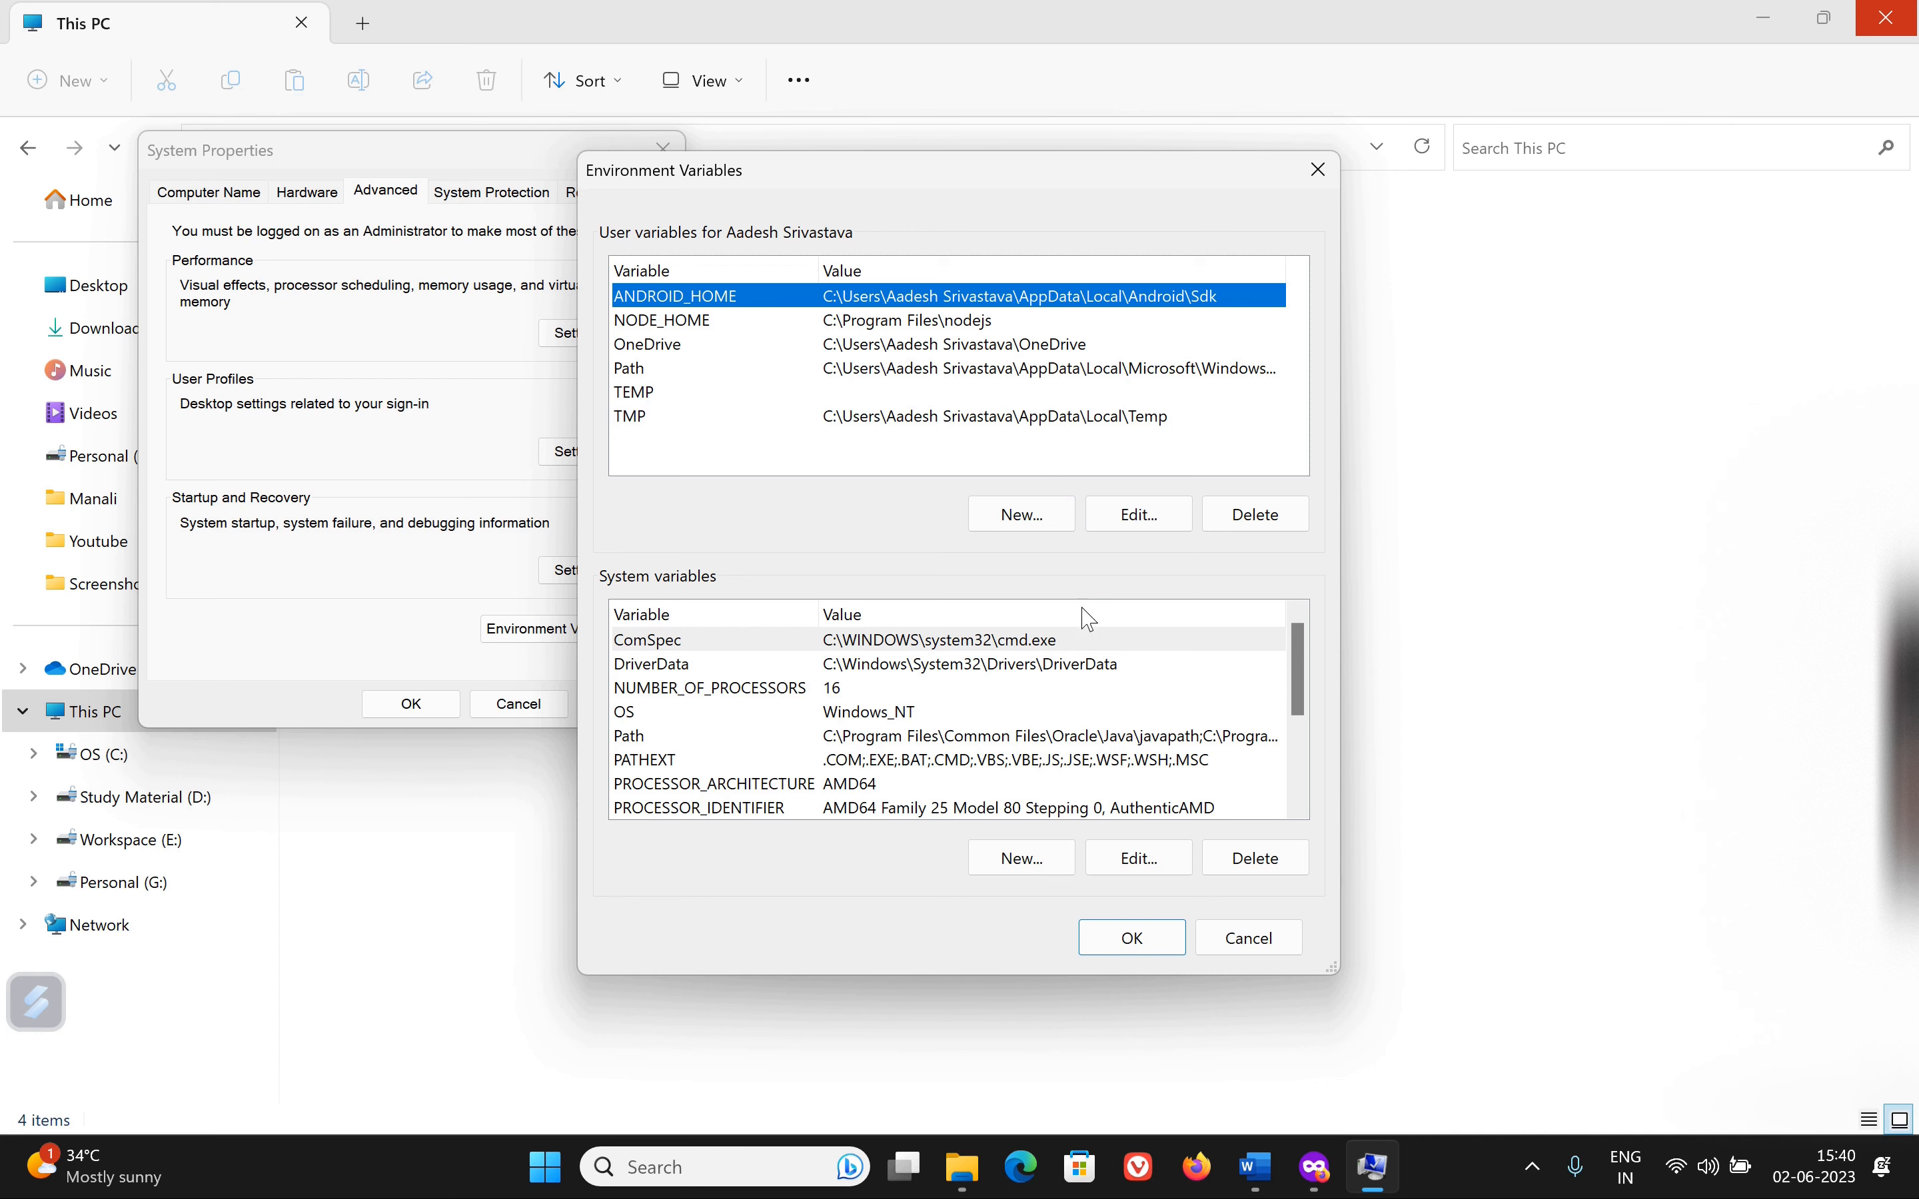
Step: Start a new user variable JAVA_HOME with the value C:\Program Files\Java\jdk-18.0.2.1\bin, copying that folder path from File Explorer
{"action": "left_click", "coordinate": [1059, 519]}
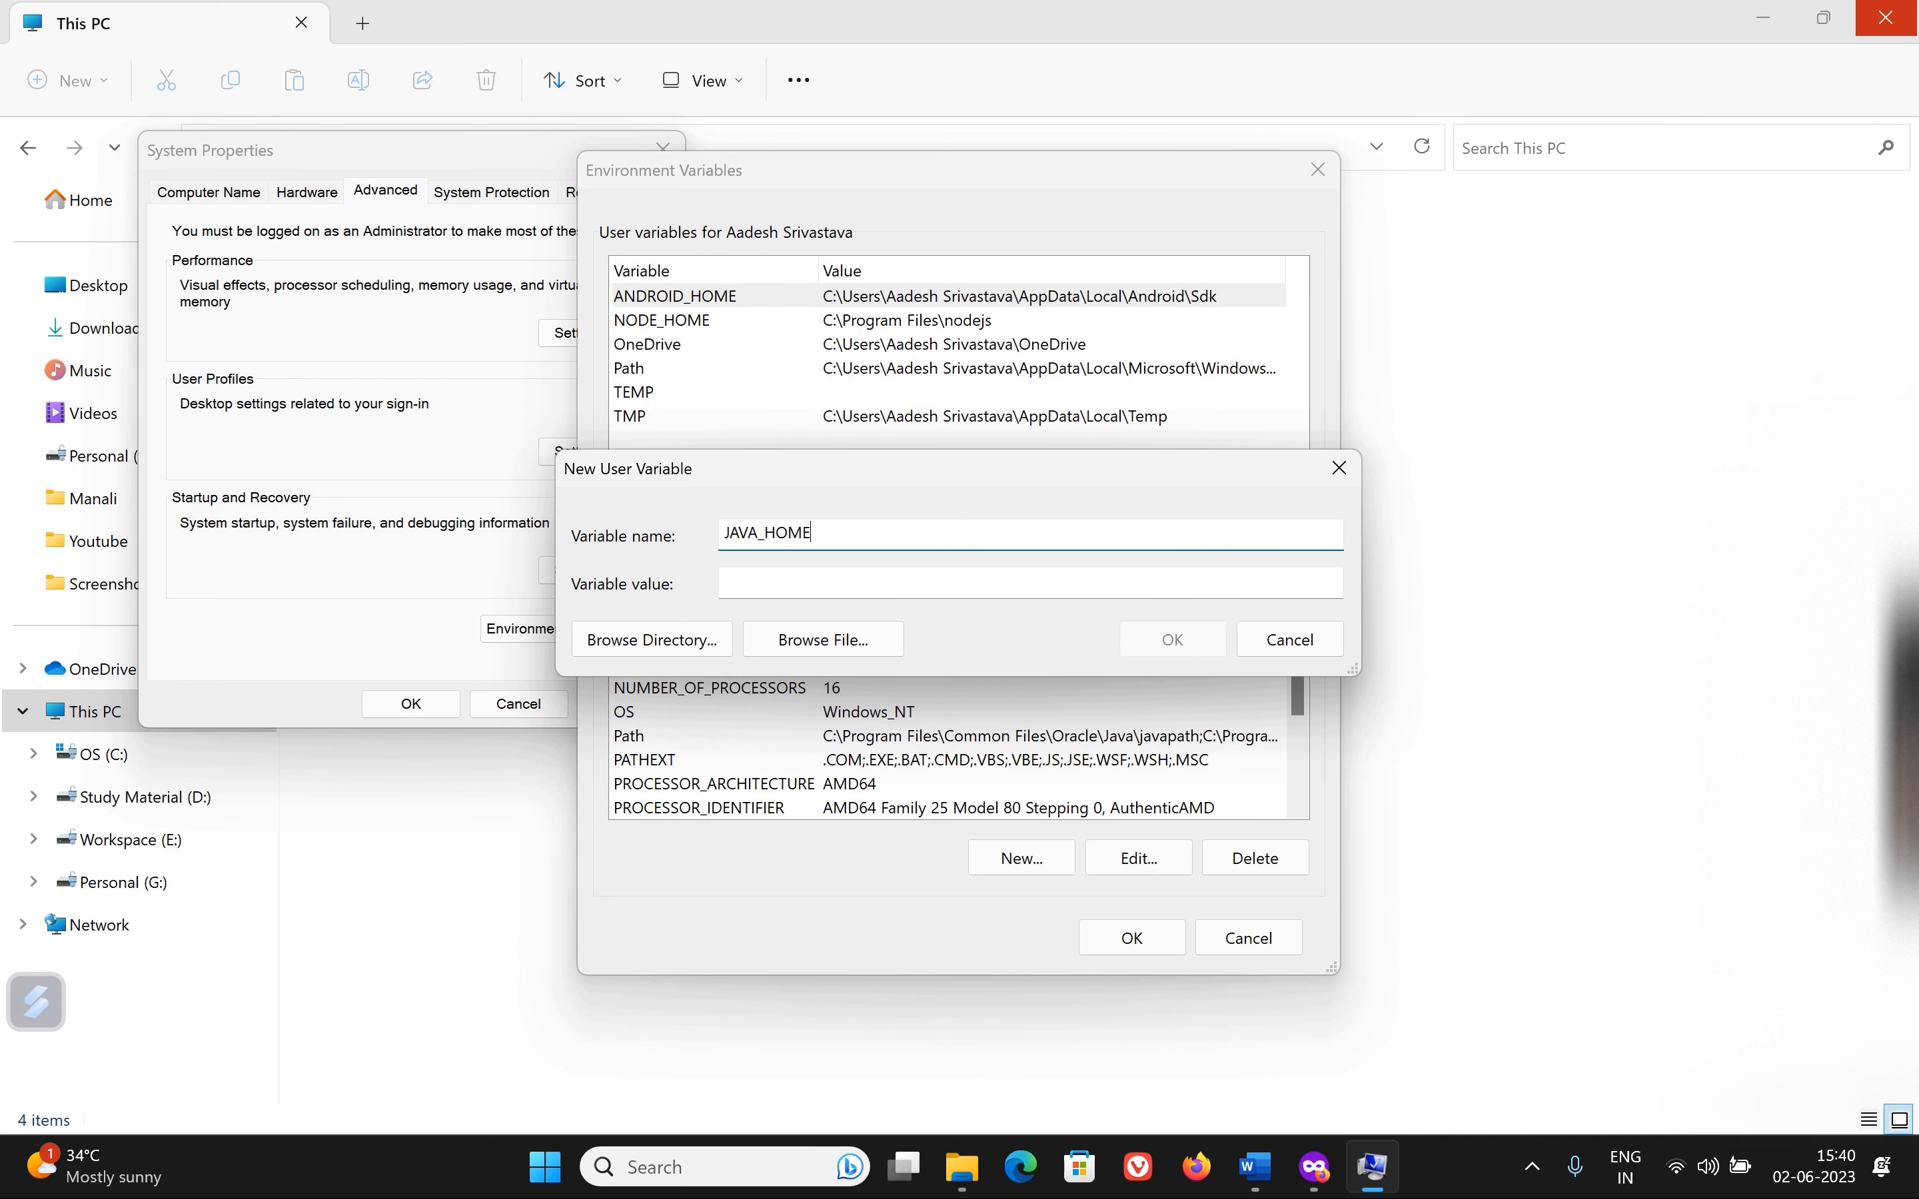
{"action": "left_click", "coordinate": [810, 575]}
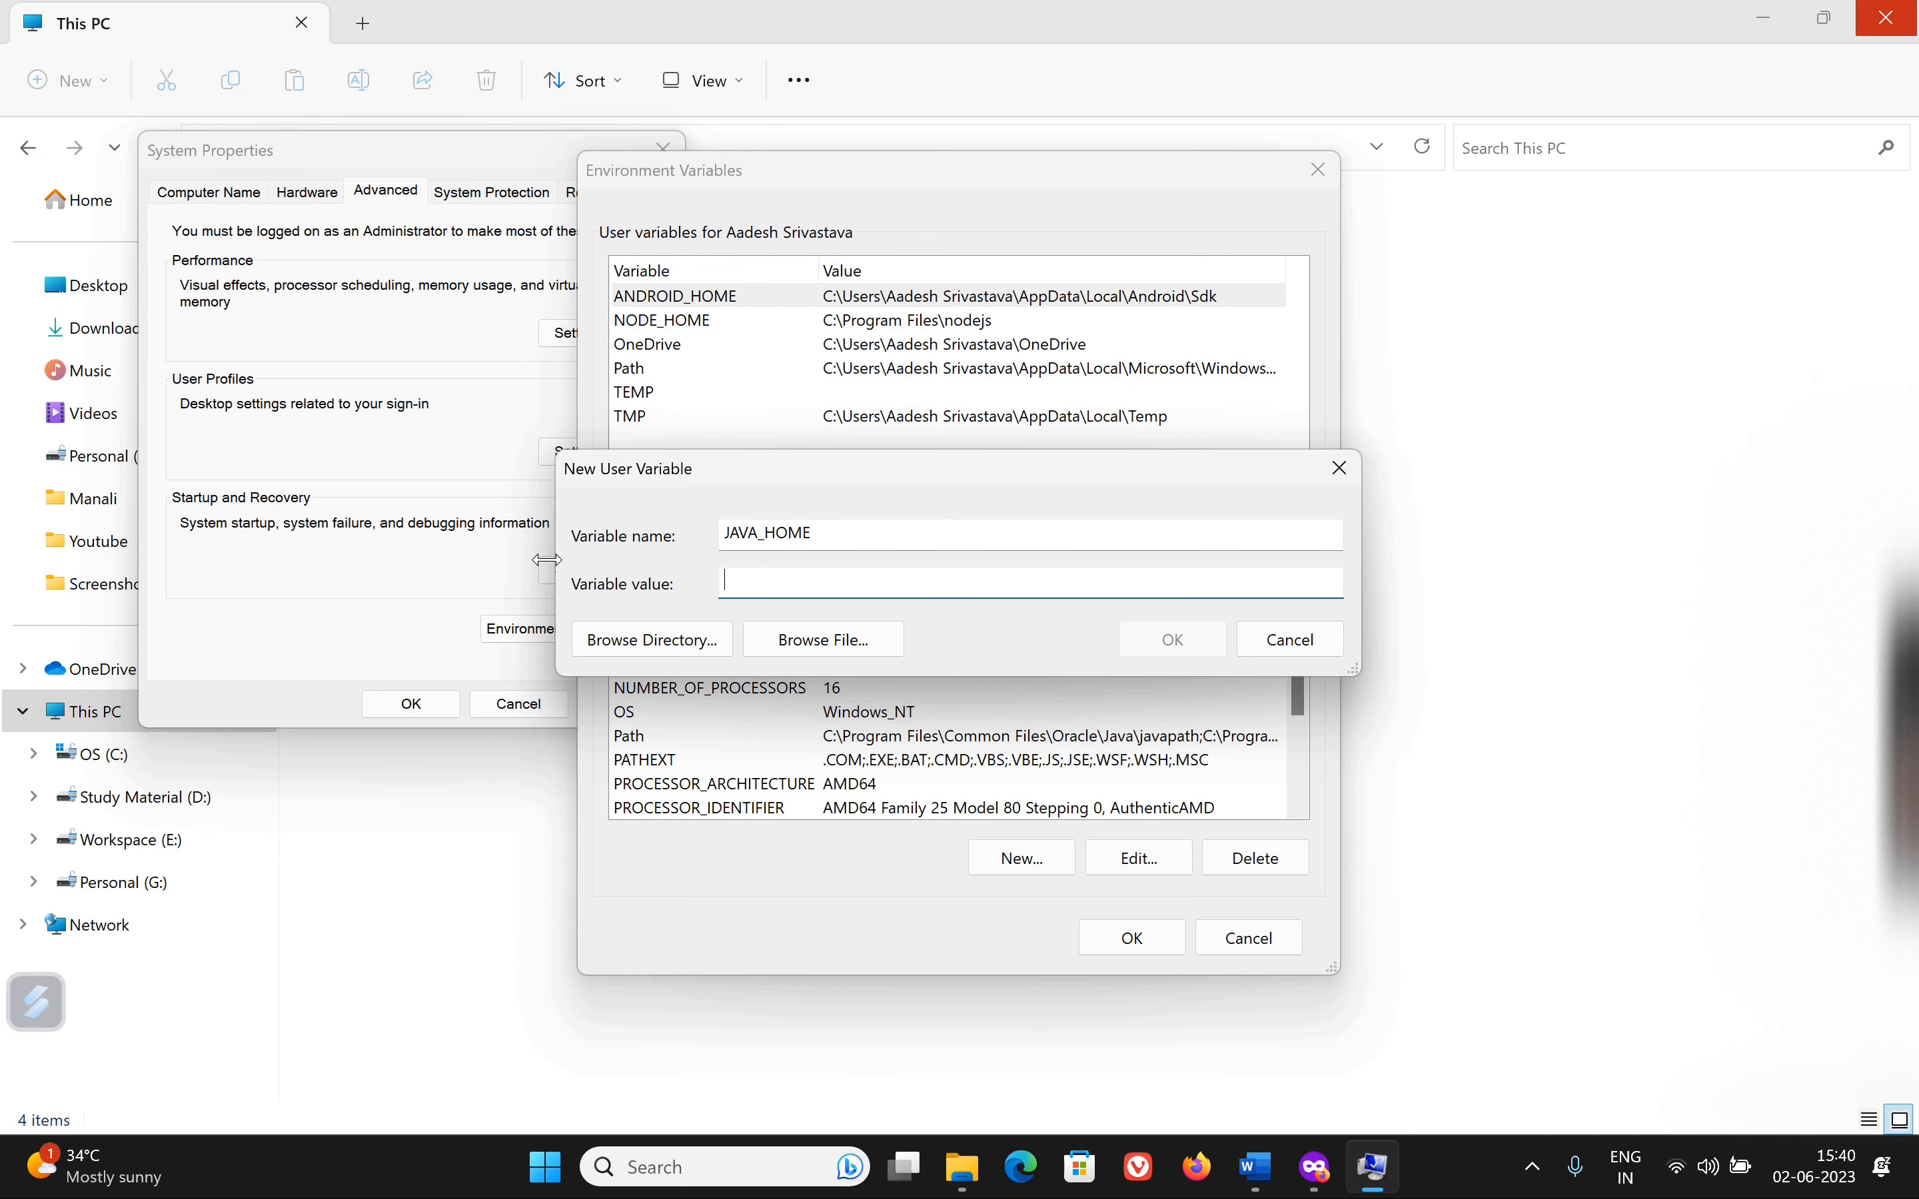
{"action": "left_click", "coordinate": [1515, 675]}
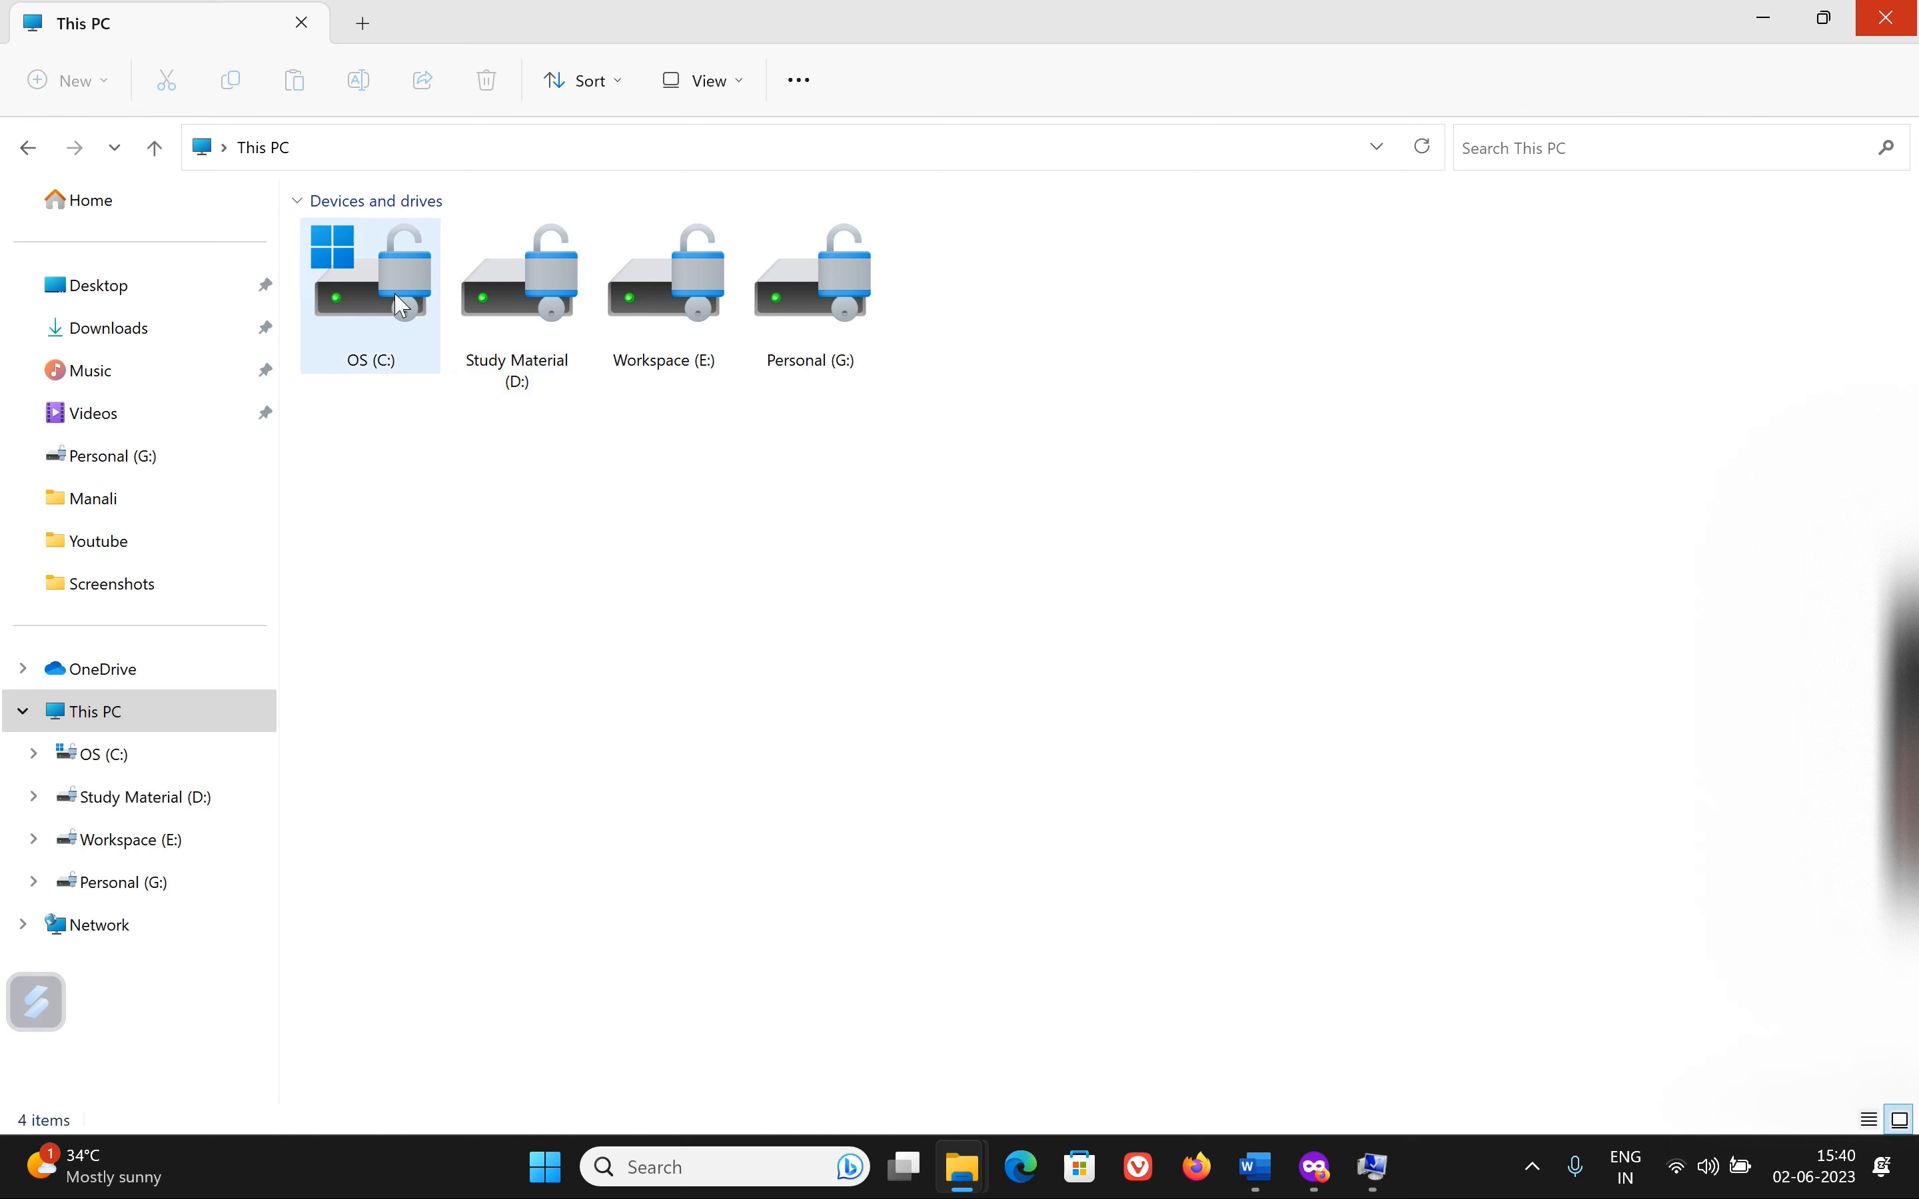
{"action": "double_click", "coordinate": [371, 279]}
{"action": "double_click", "coordinate": [377, 324]}
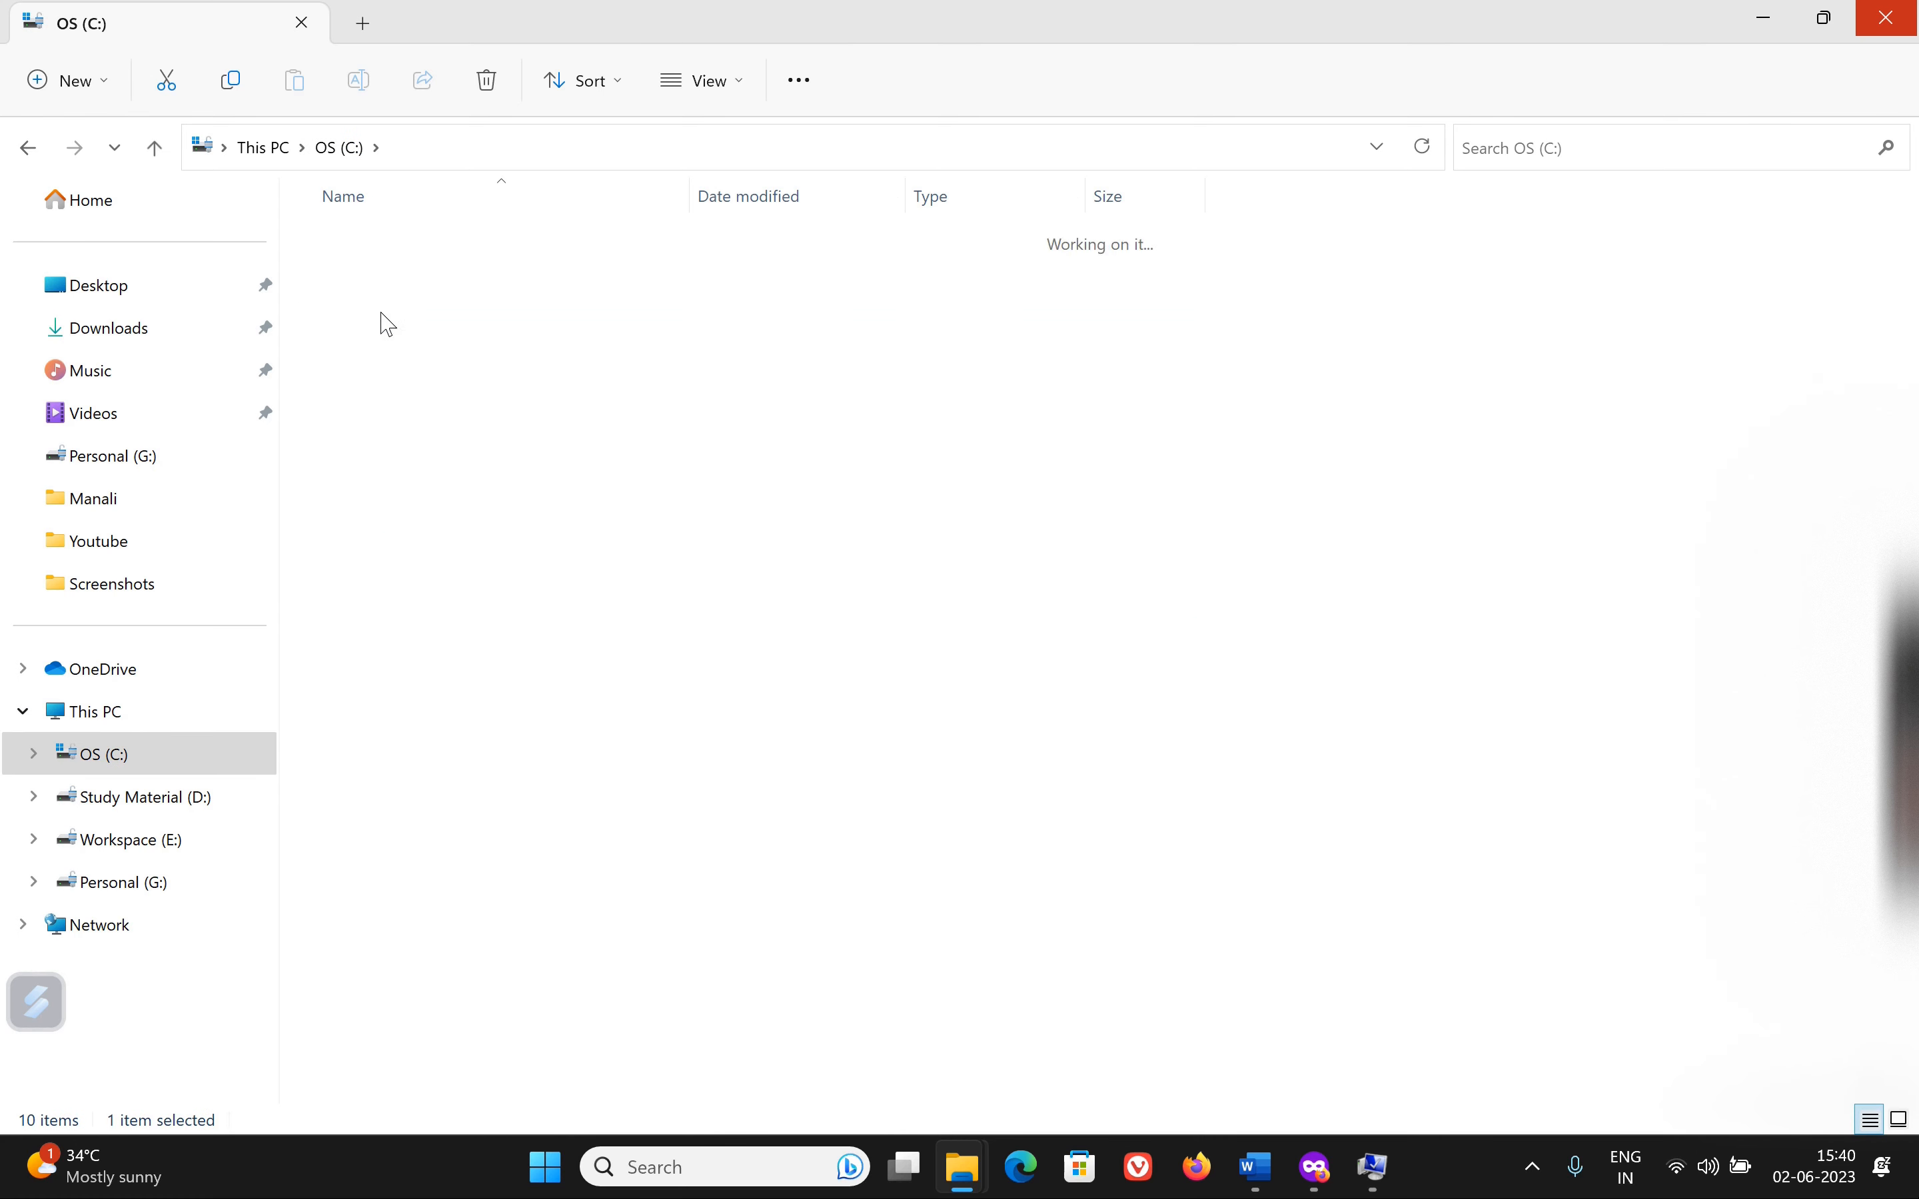
{"action": "double_click", "coordinate": [376, 607]}
{"action": "double_click", "coordinate": [401, 240]}
{"action": "double_click", "coordinate": [373, 242]}
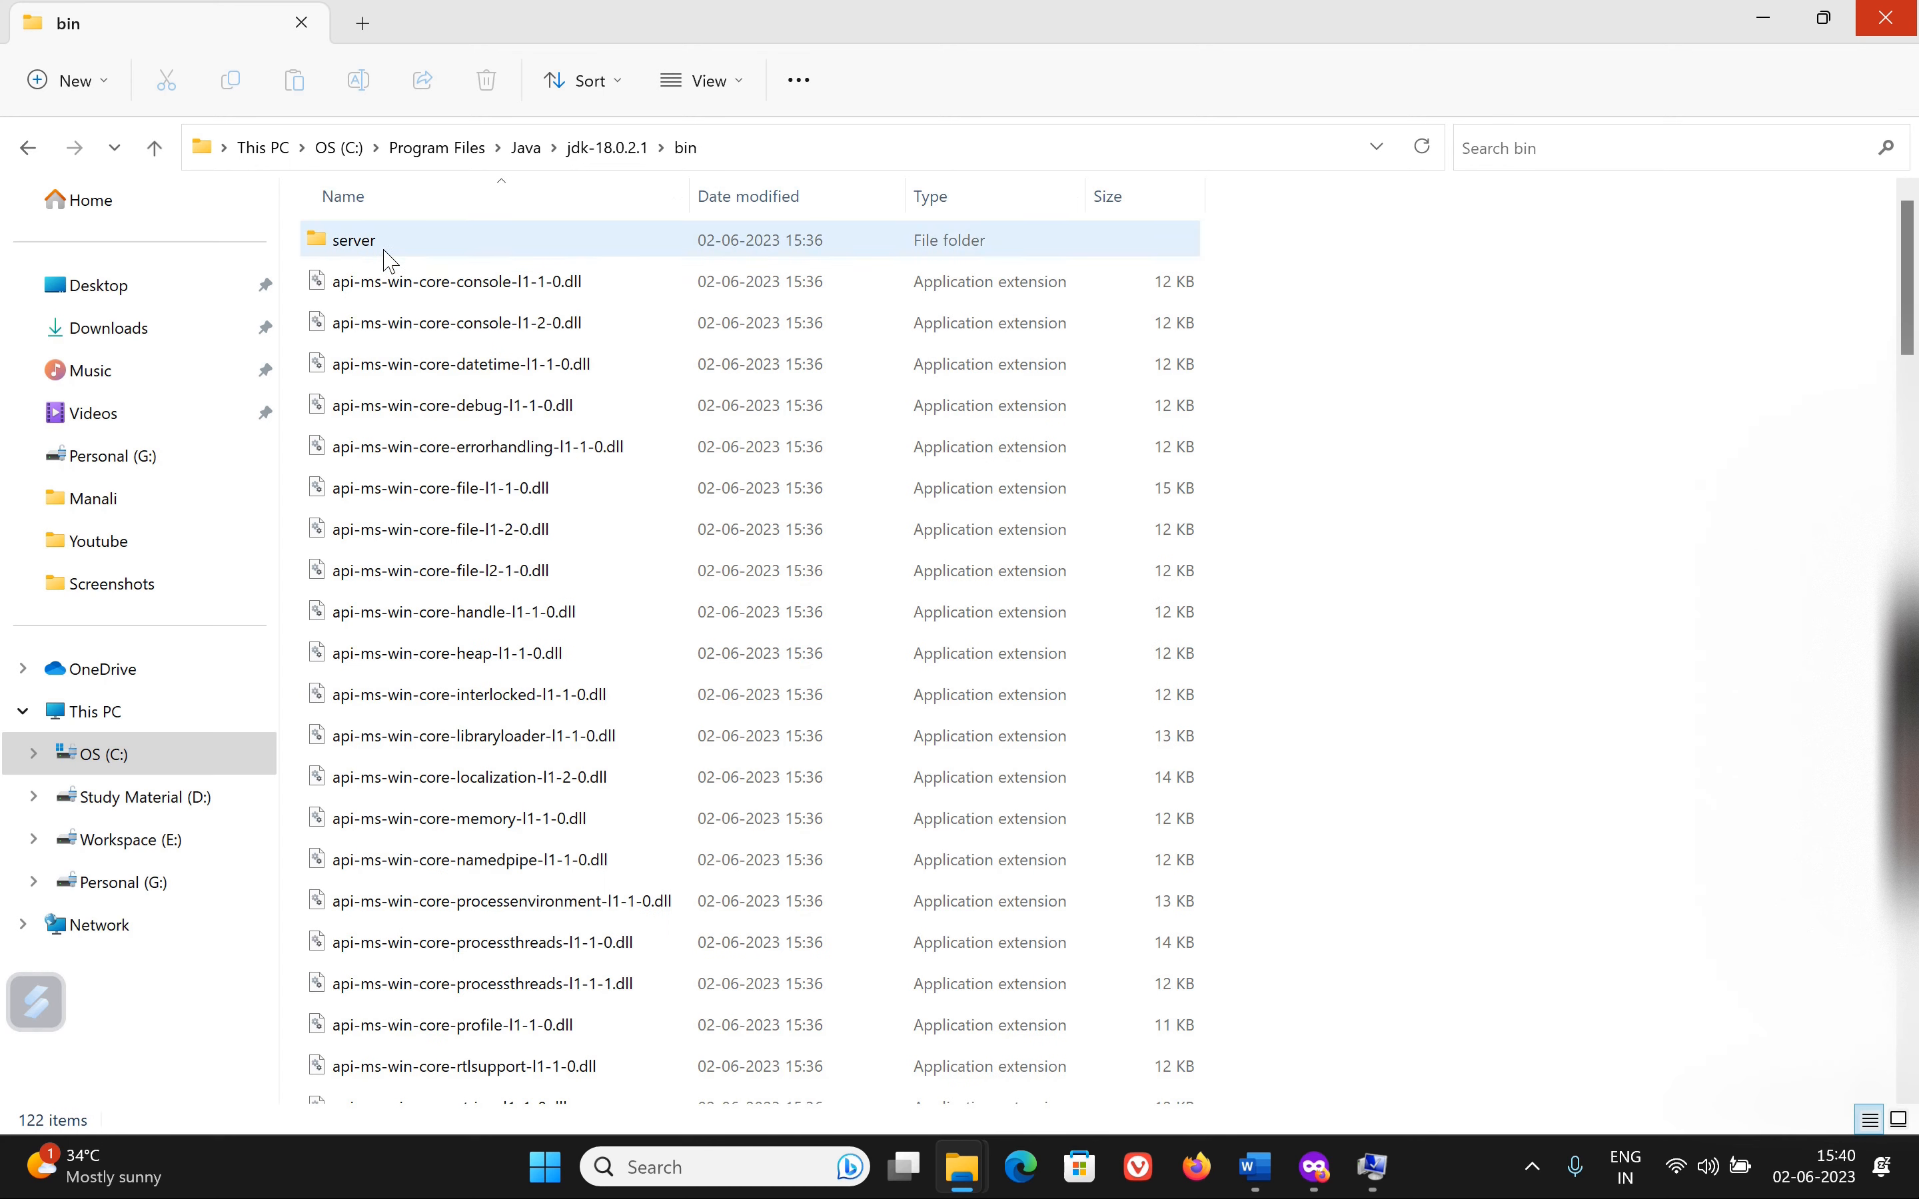
{"action": "left_click", "coordinate": [919, 147]}
{"action": "key", "text": "ctrl+c"}
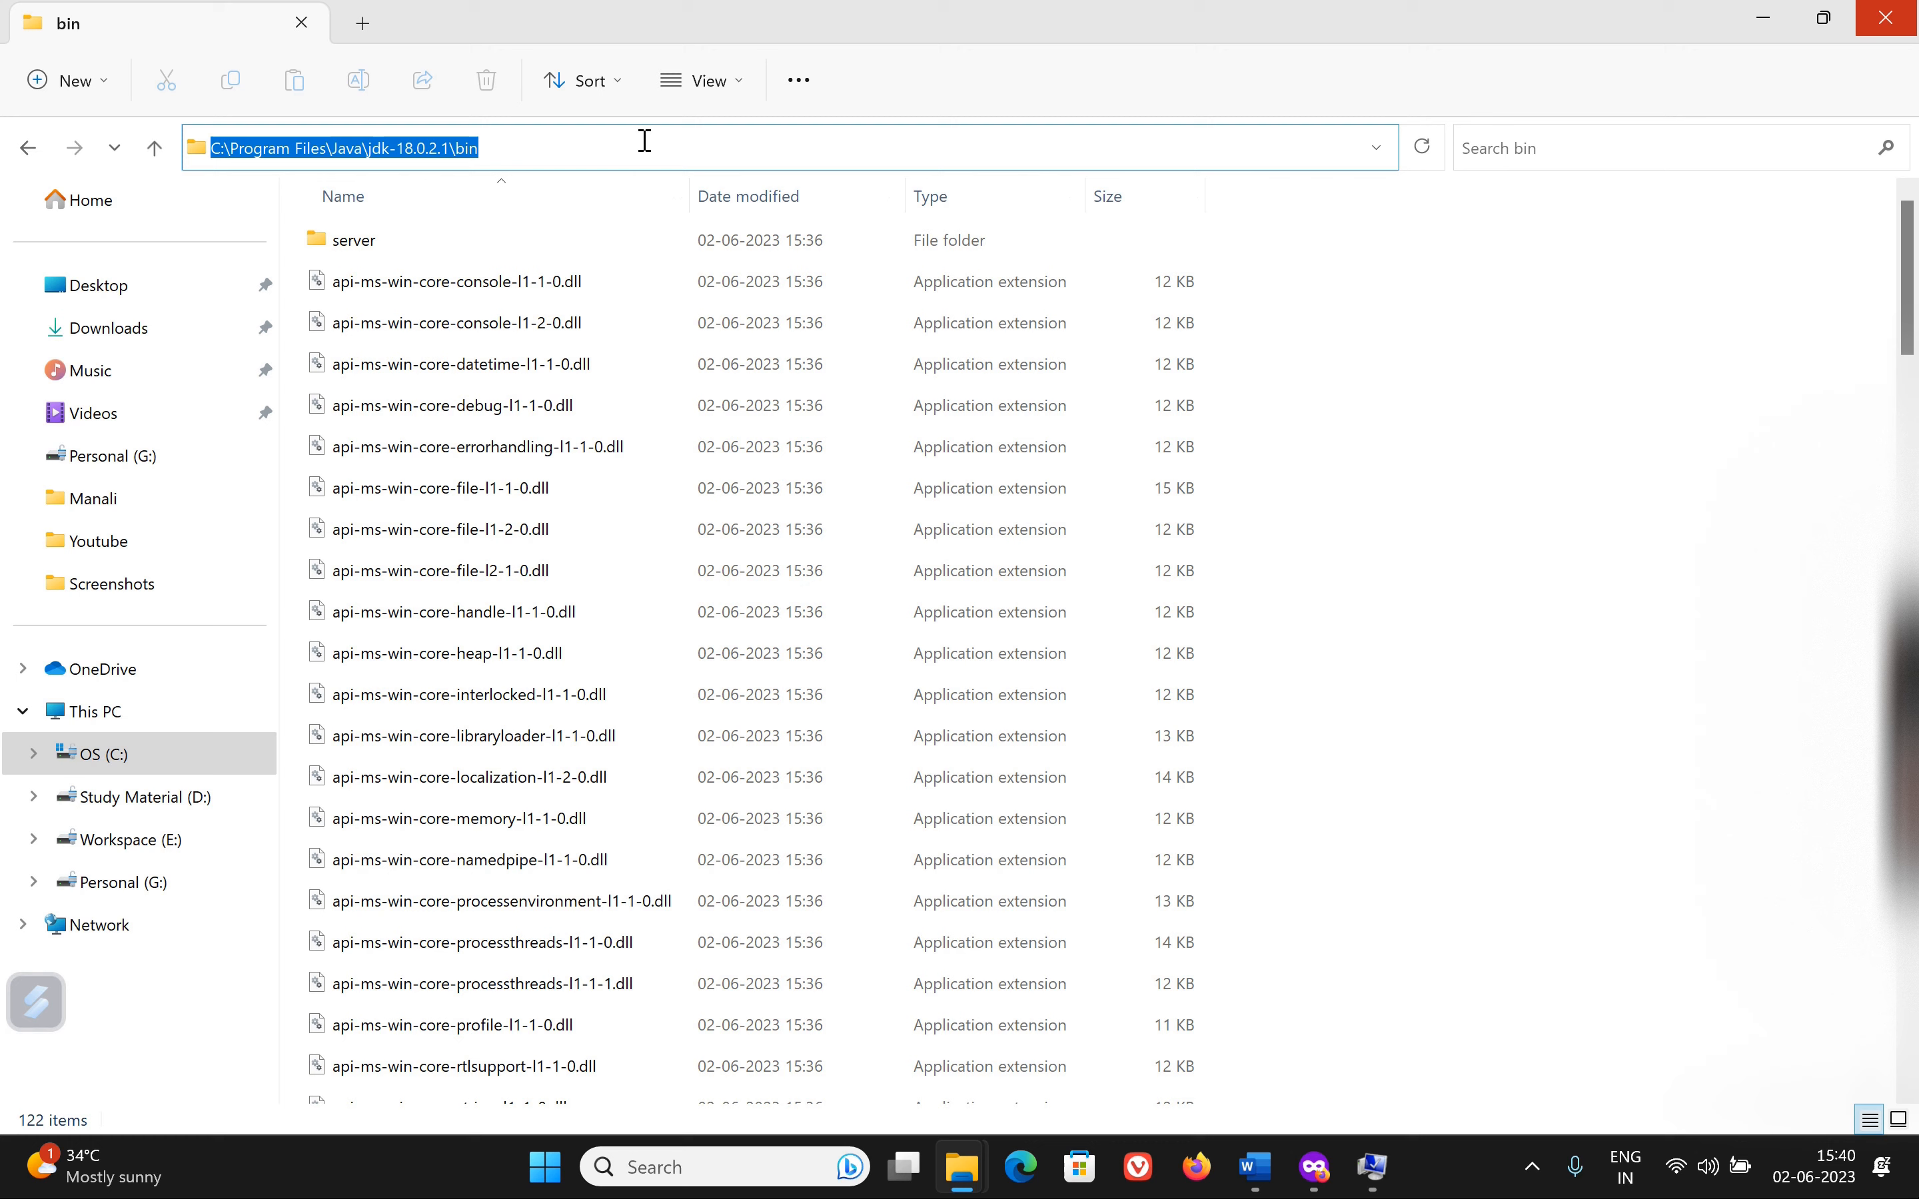
{"action": "left_click", "coordinate": [1373, 1166]}
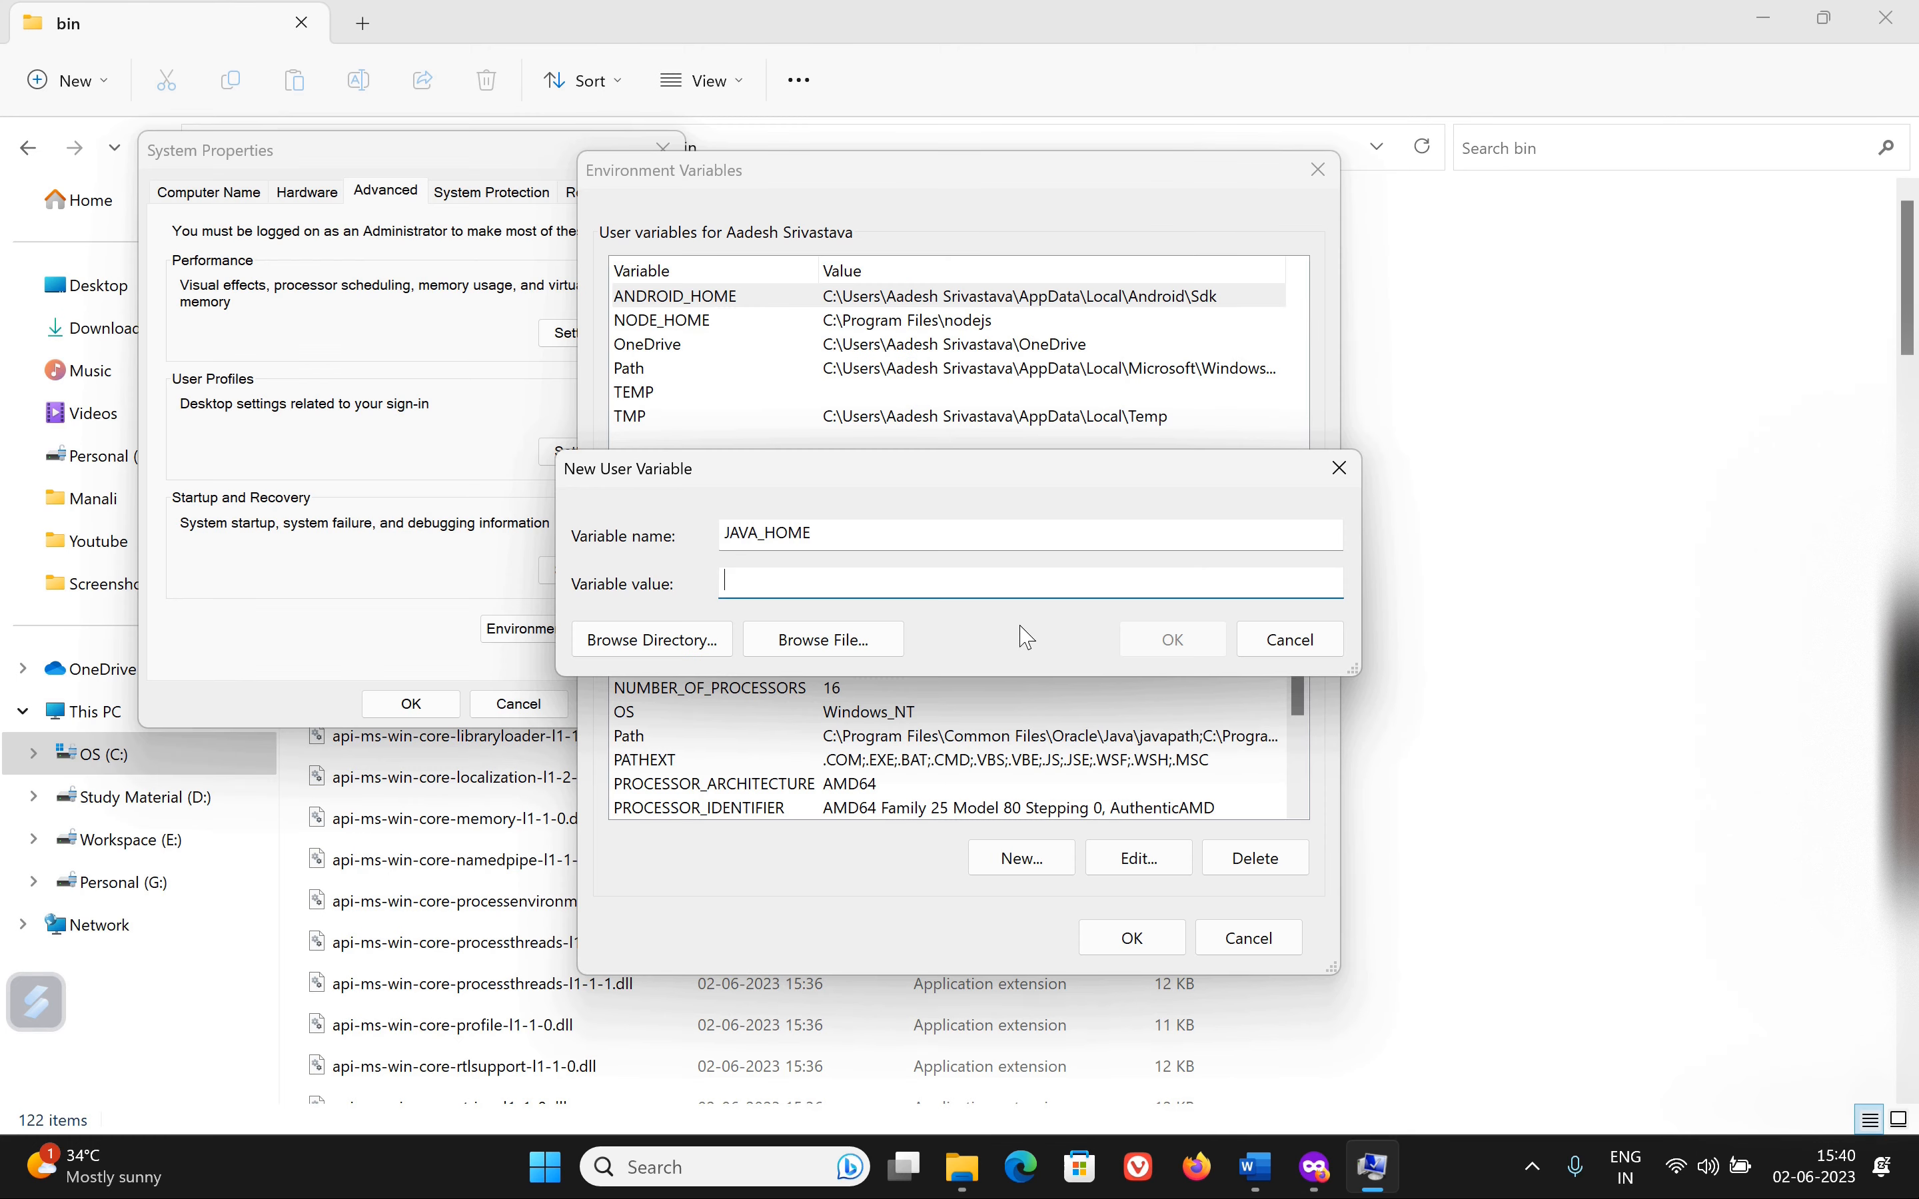
{"action": "key", "text": "ctrl+v"}
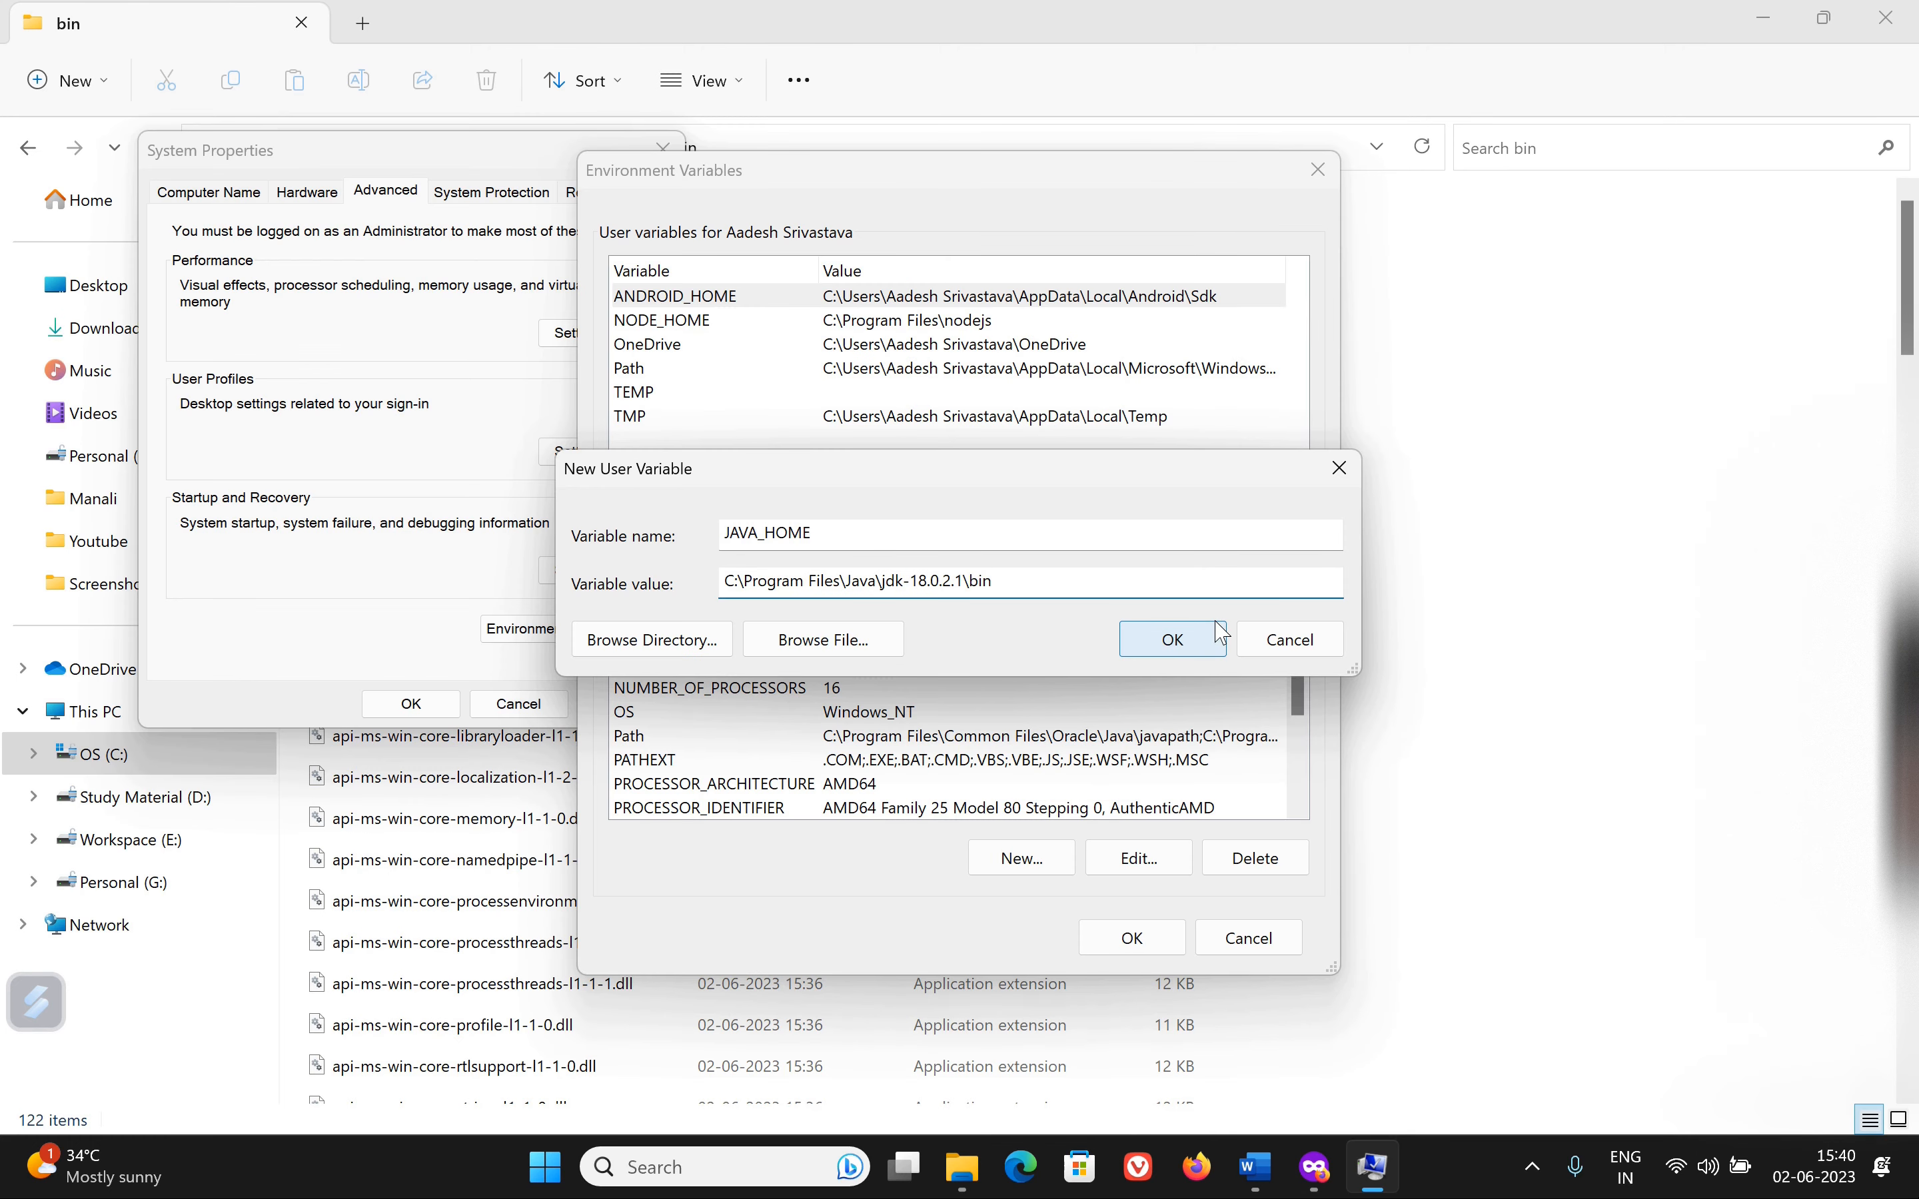
Step: Switch to File Explorer, open C:\Program Files\Java\jre-1.8\bin and copy its folder path
{"action": "left_click", "coordinate": [1641, 428]}
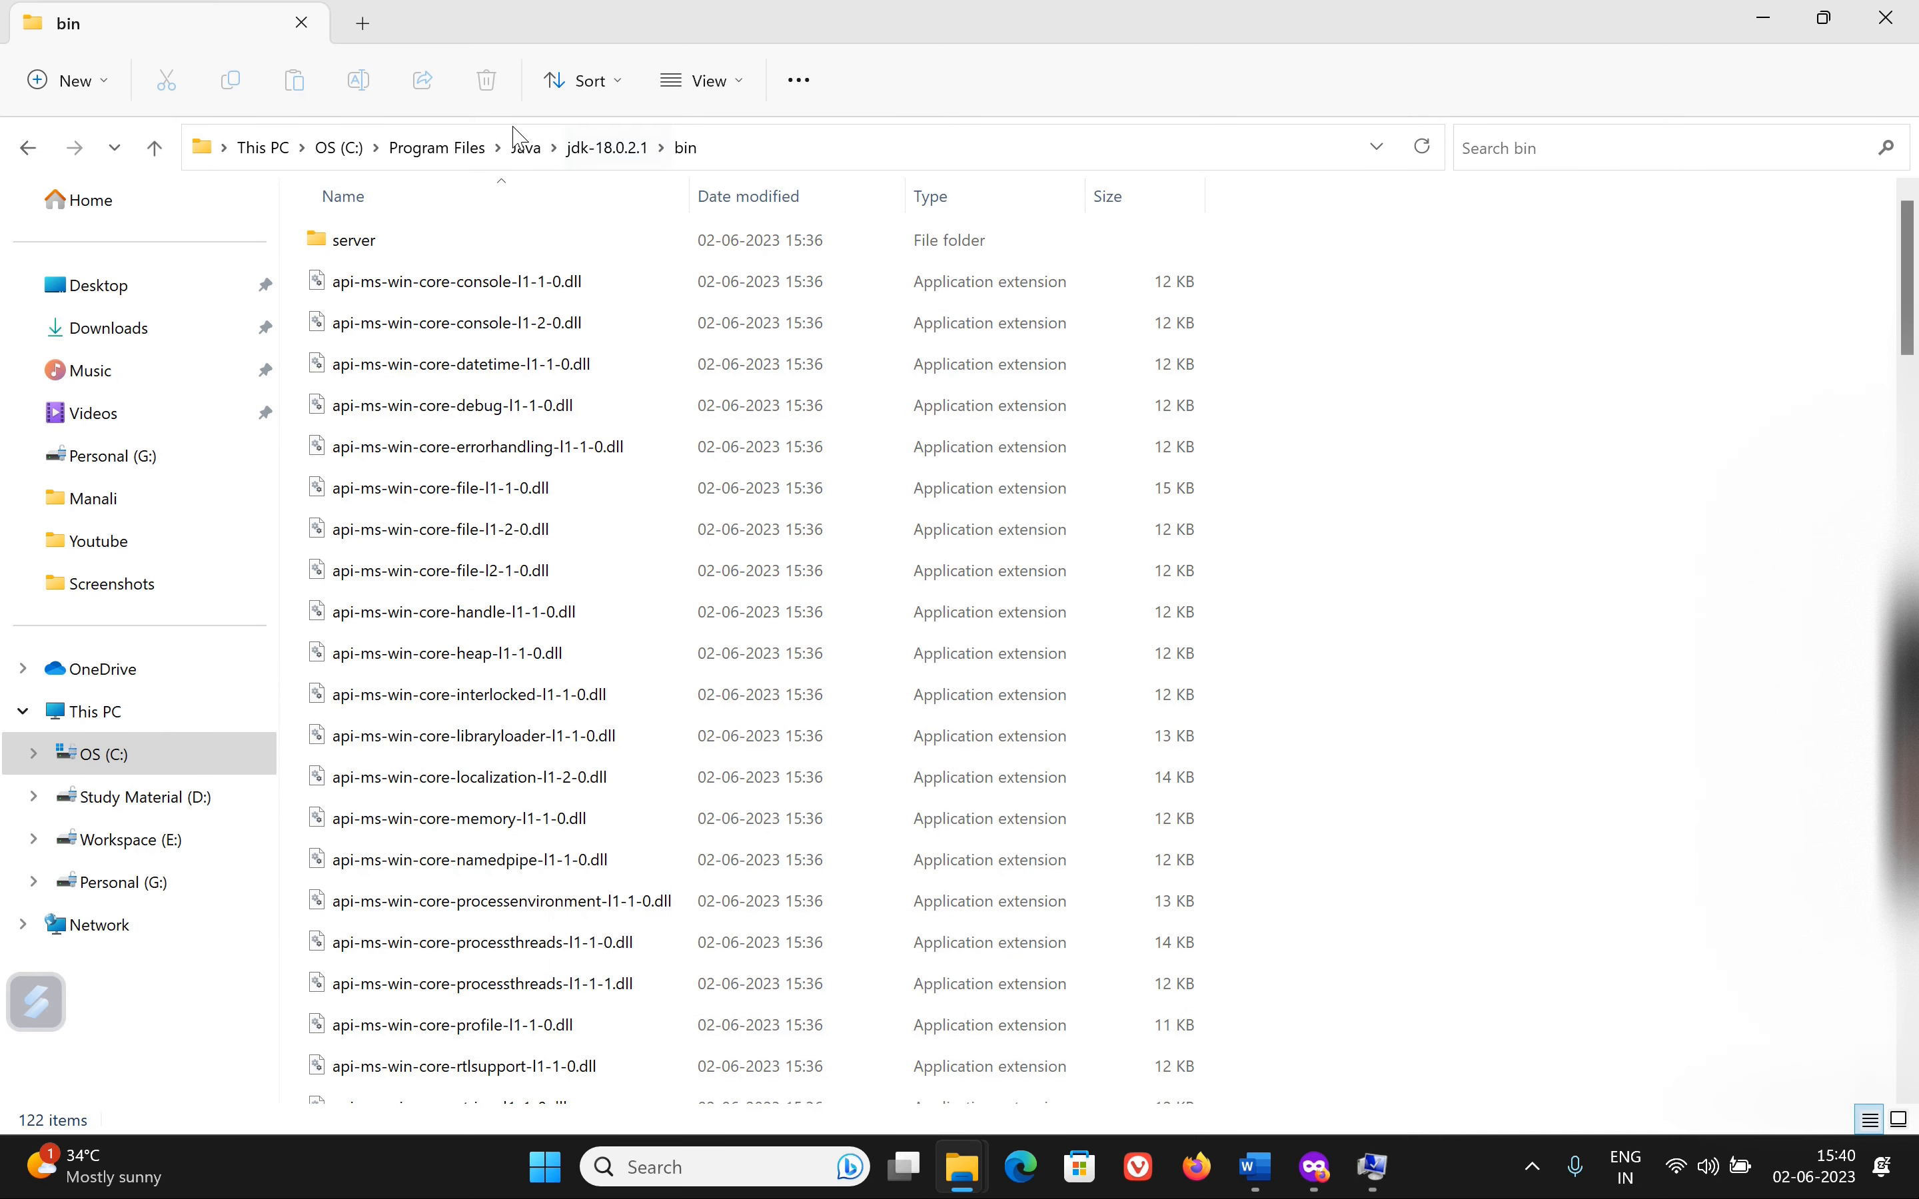
{"action": "left_click", "coordinate": [551, 149]}
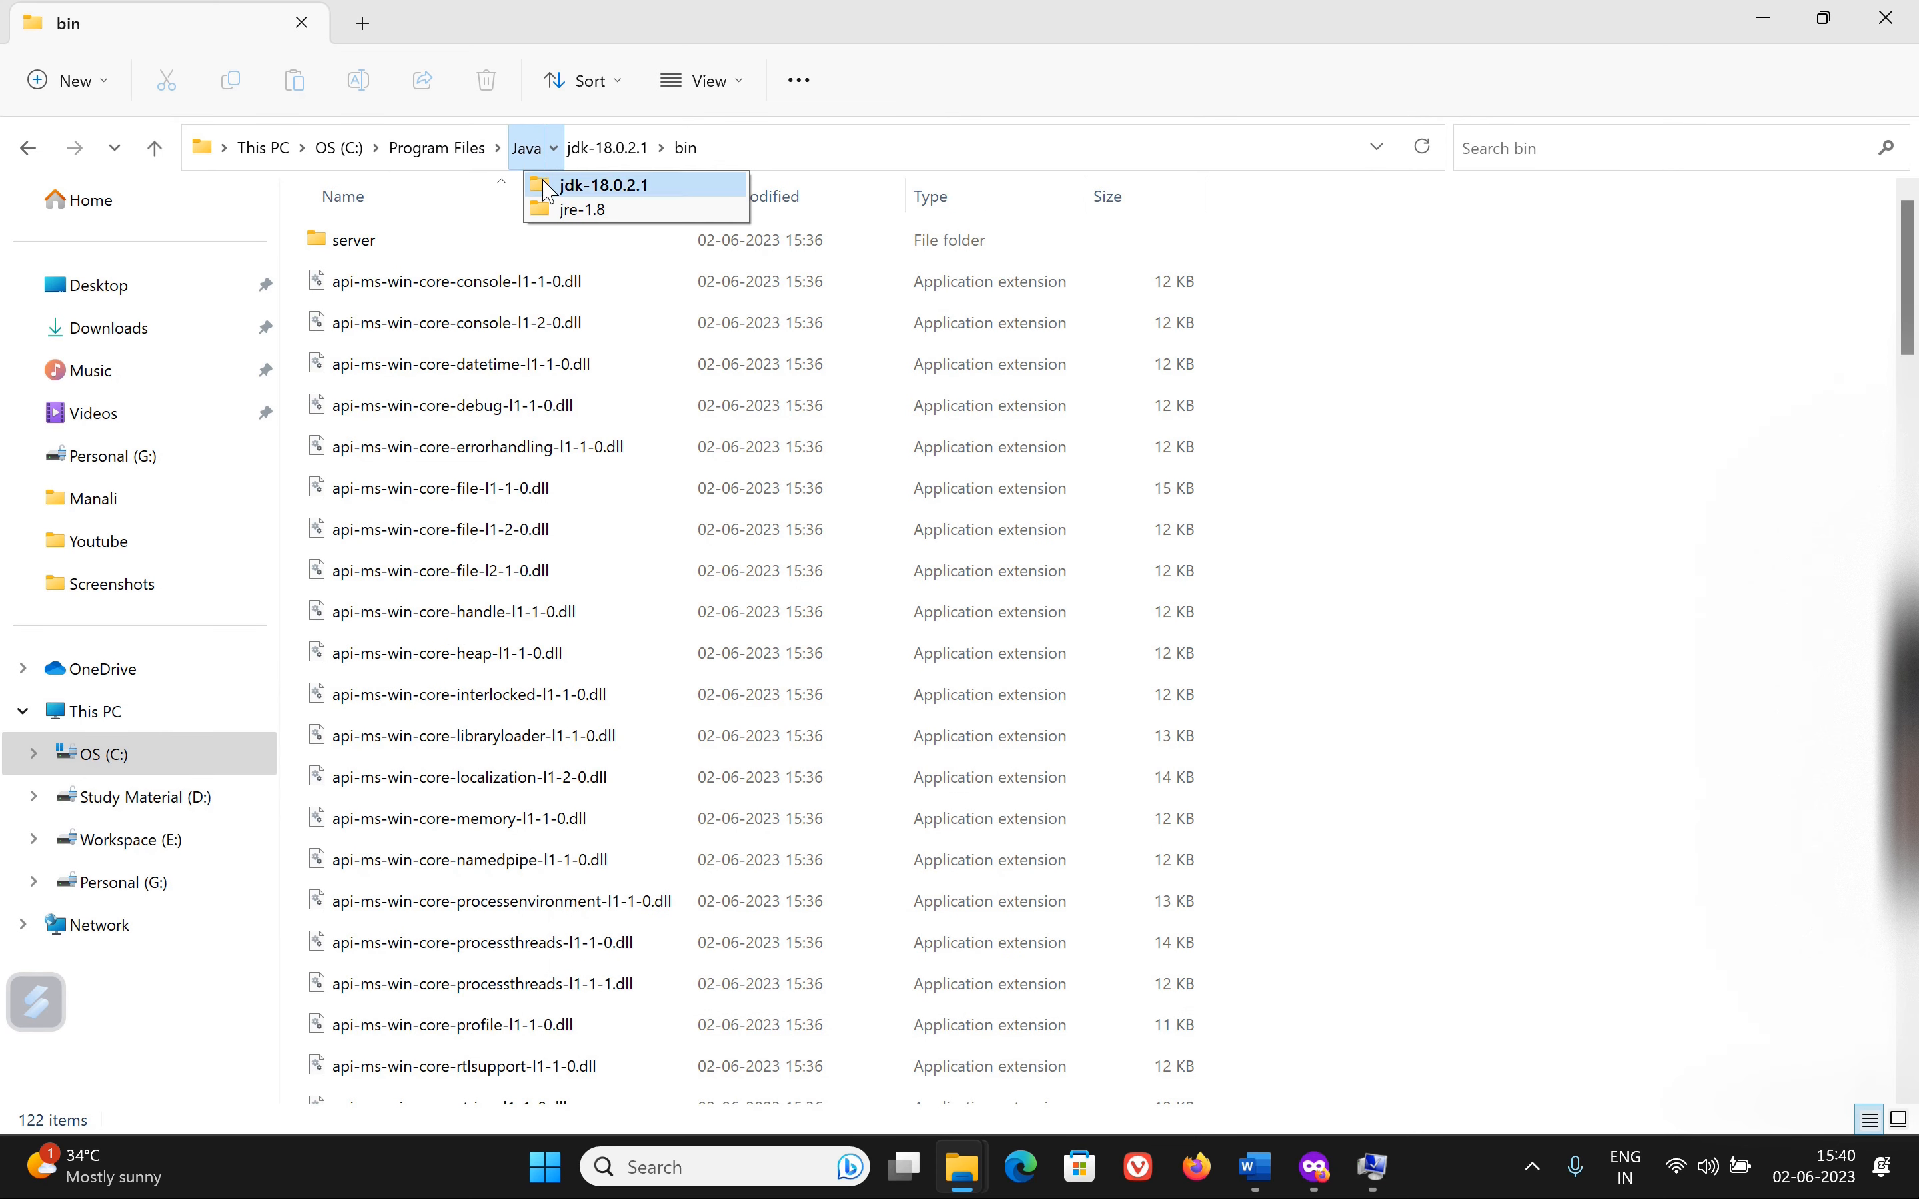
{"action": "left_click", "coordinate": [558, 211]}
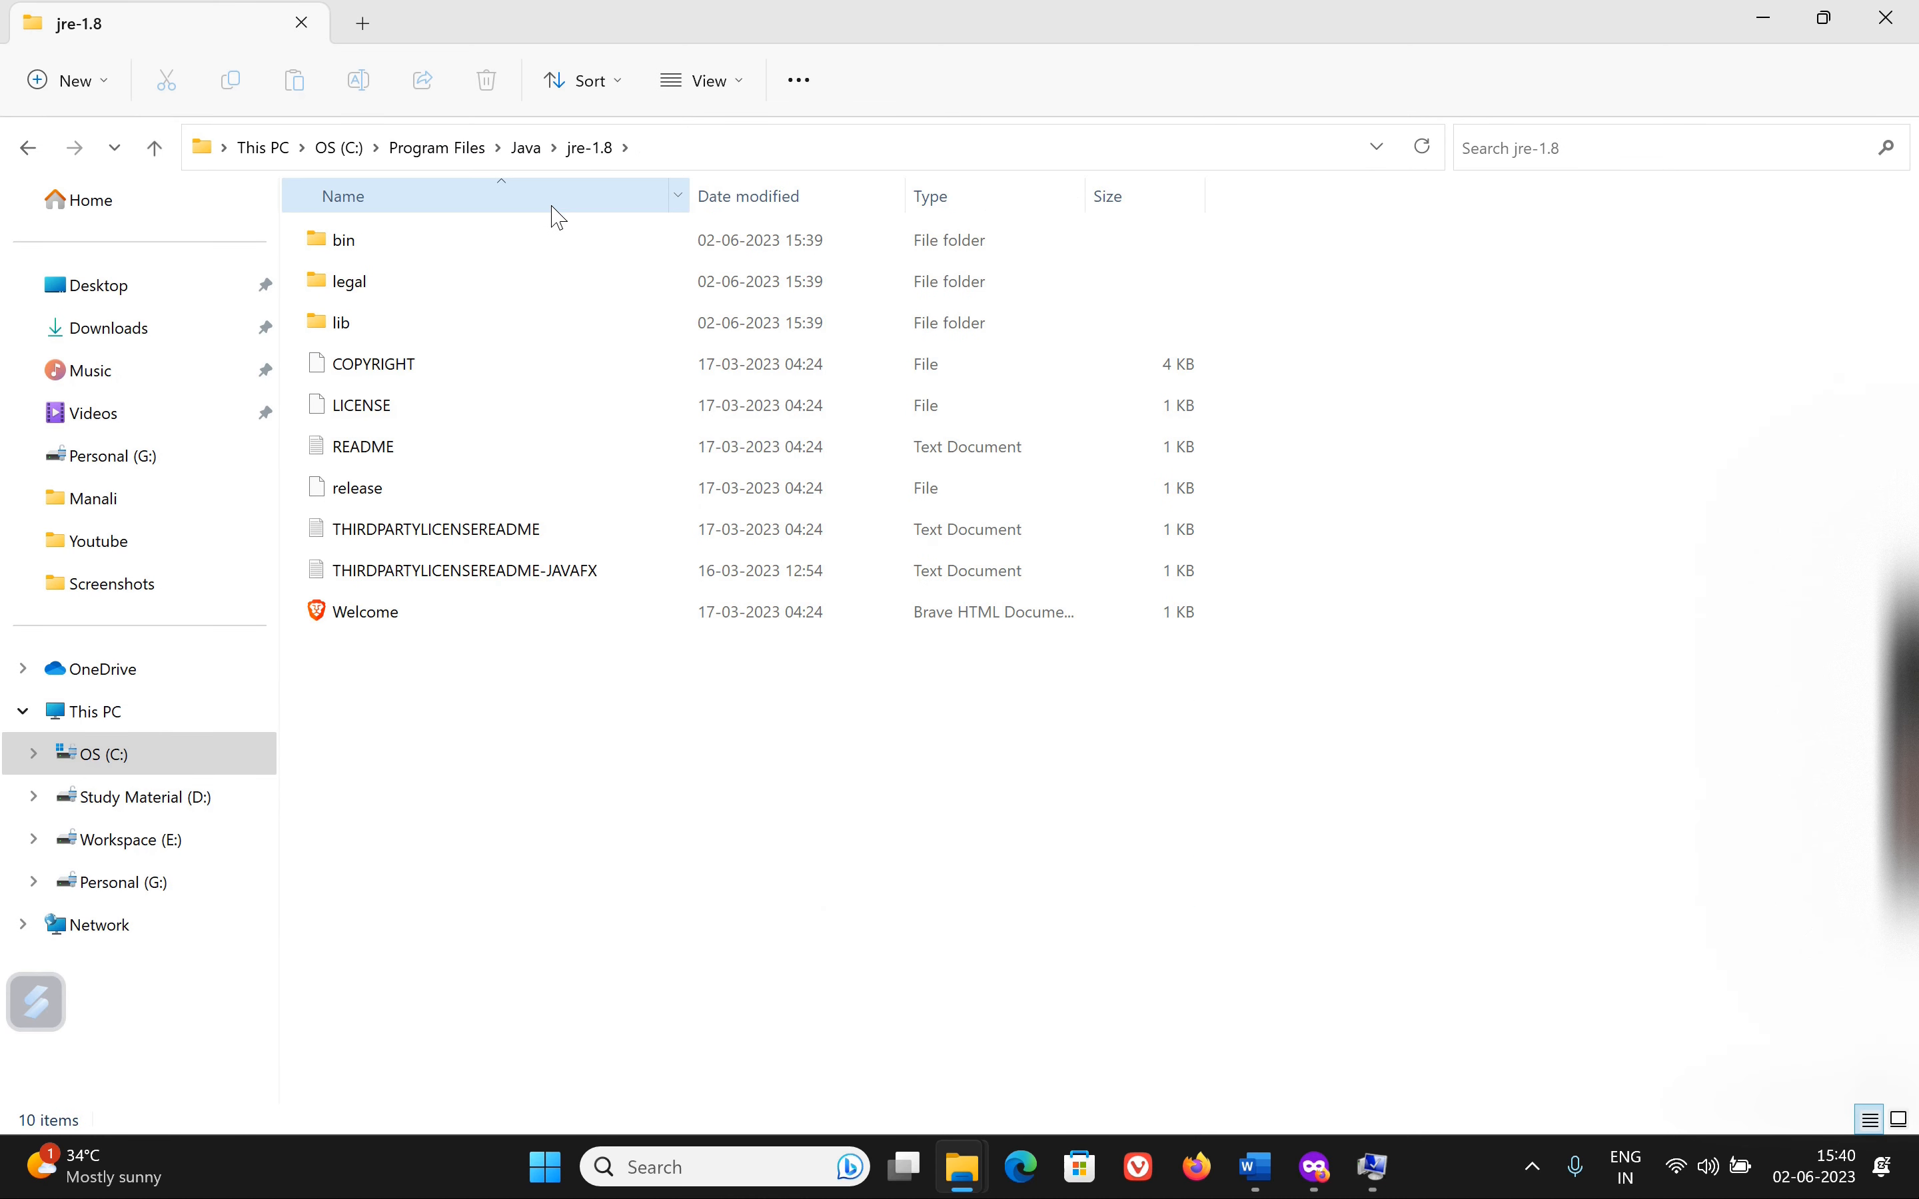
{"action": "left_click", "coordinate": [347, 149]}
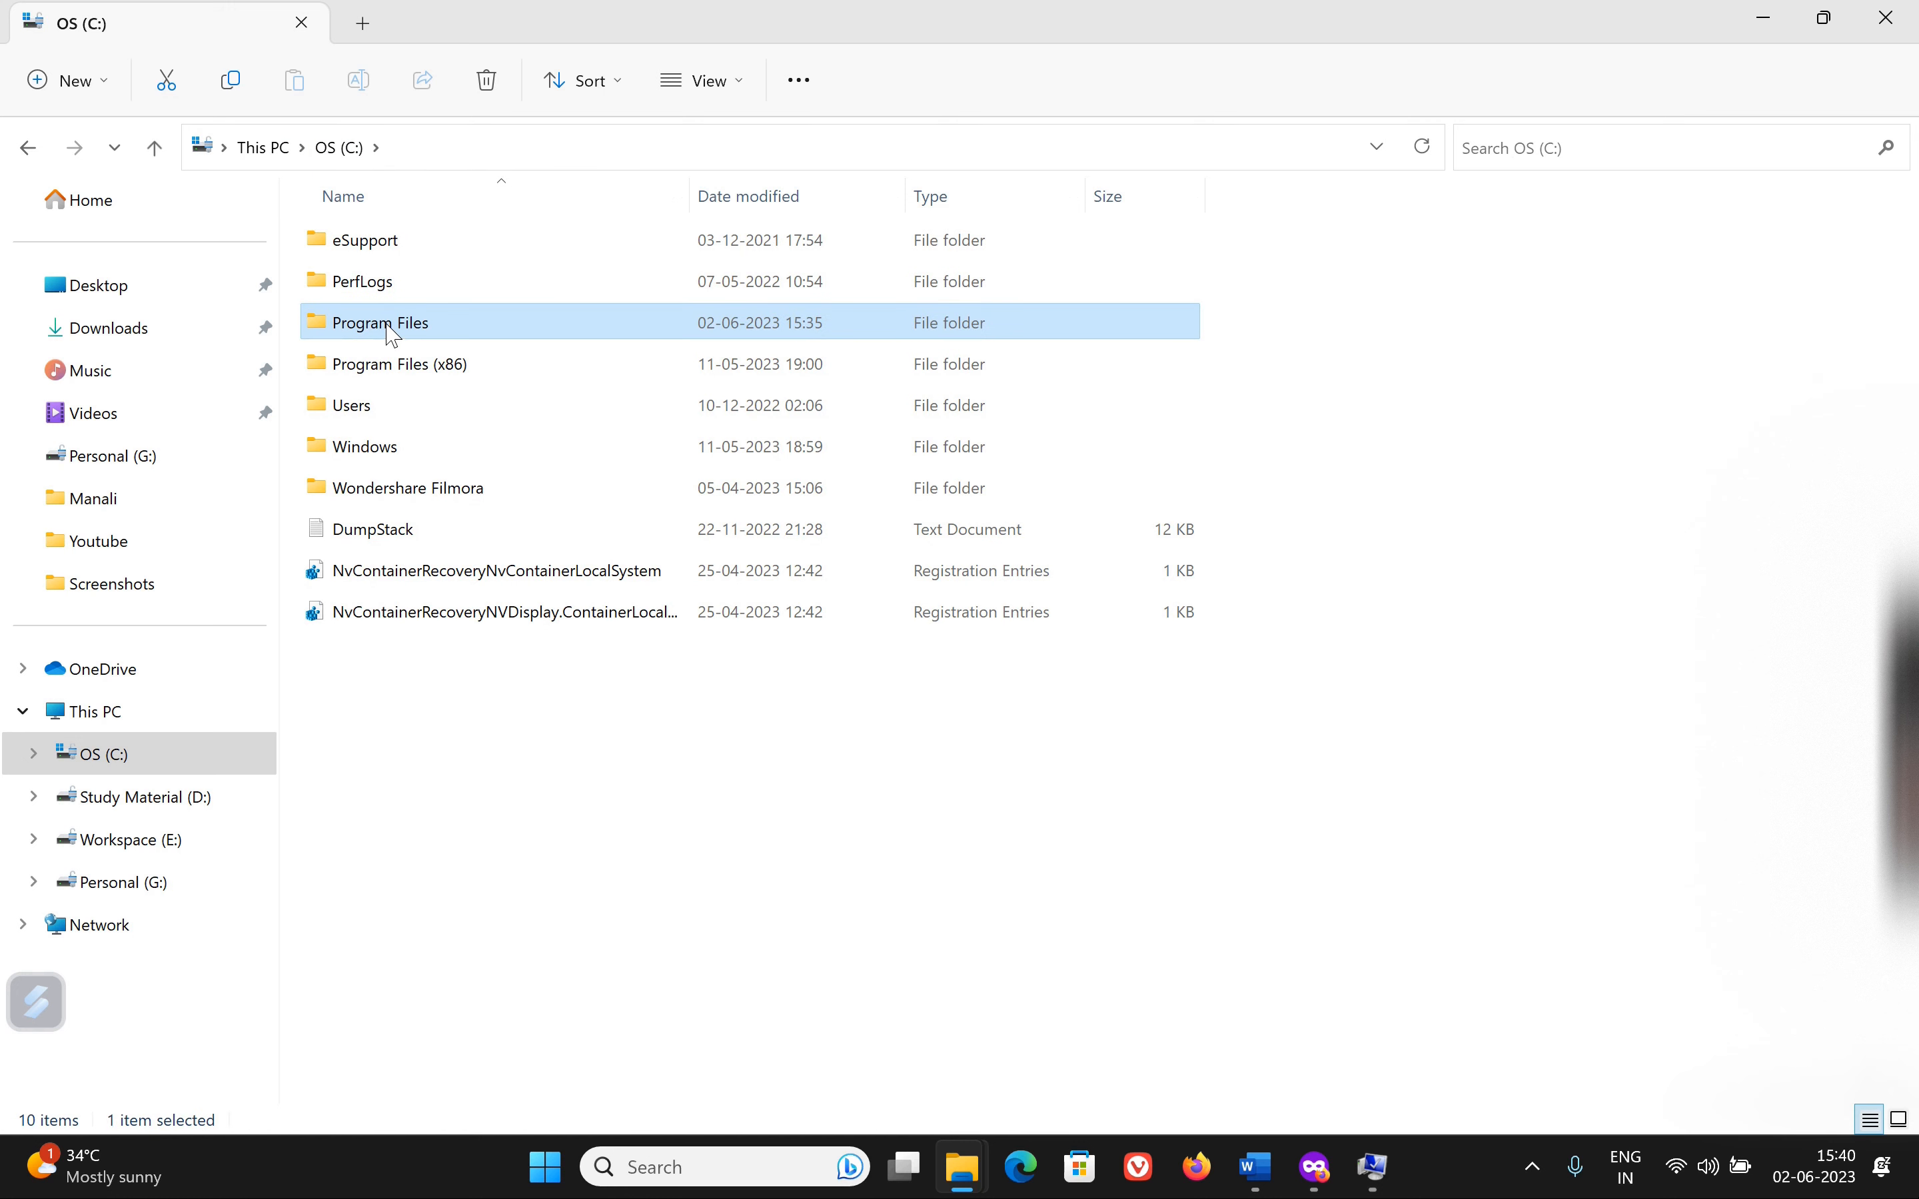
{"action": "double_click", "coordinate": [392, 333]}
{"action": "double_click", "coordinate": [397, 608]}
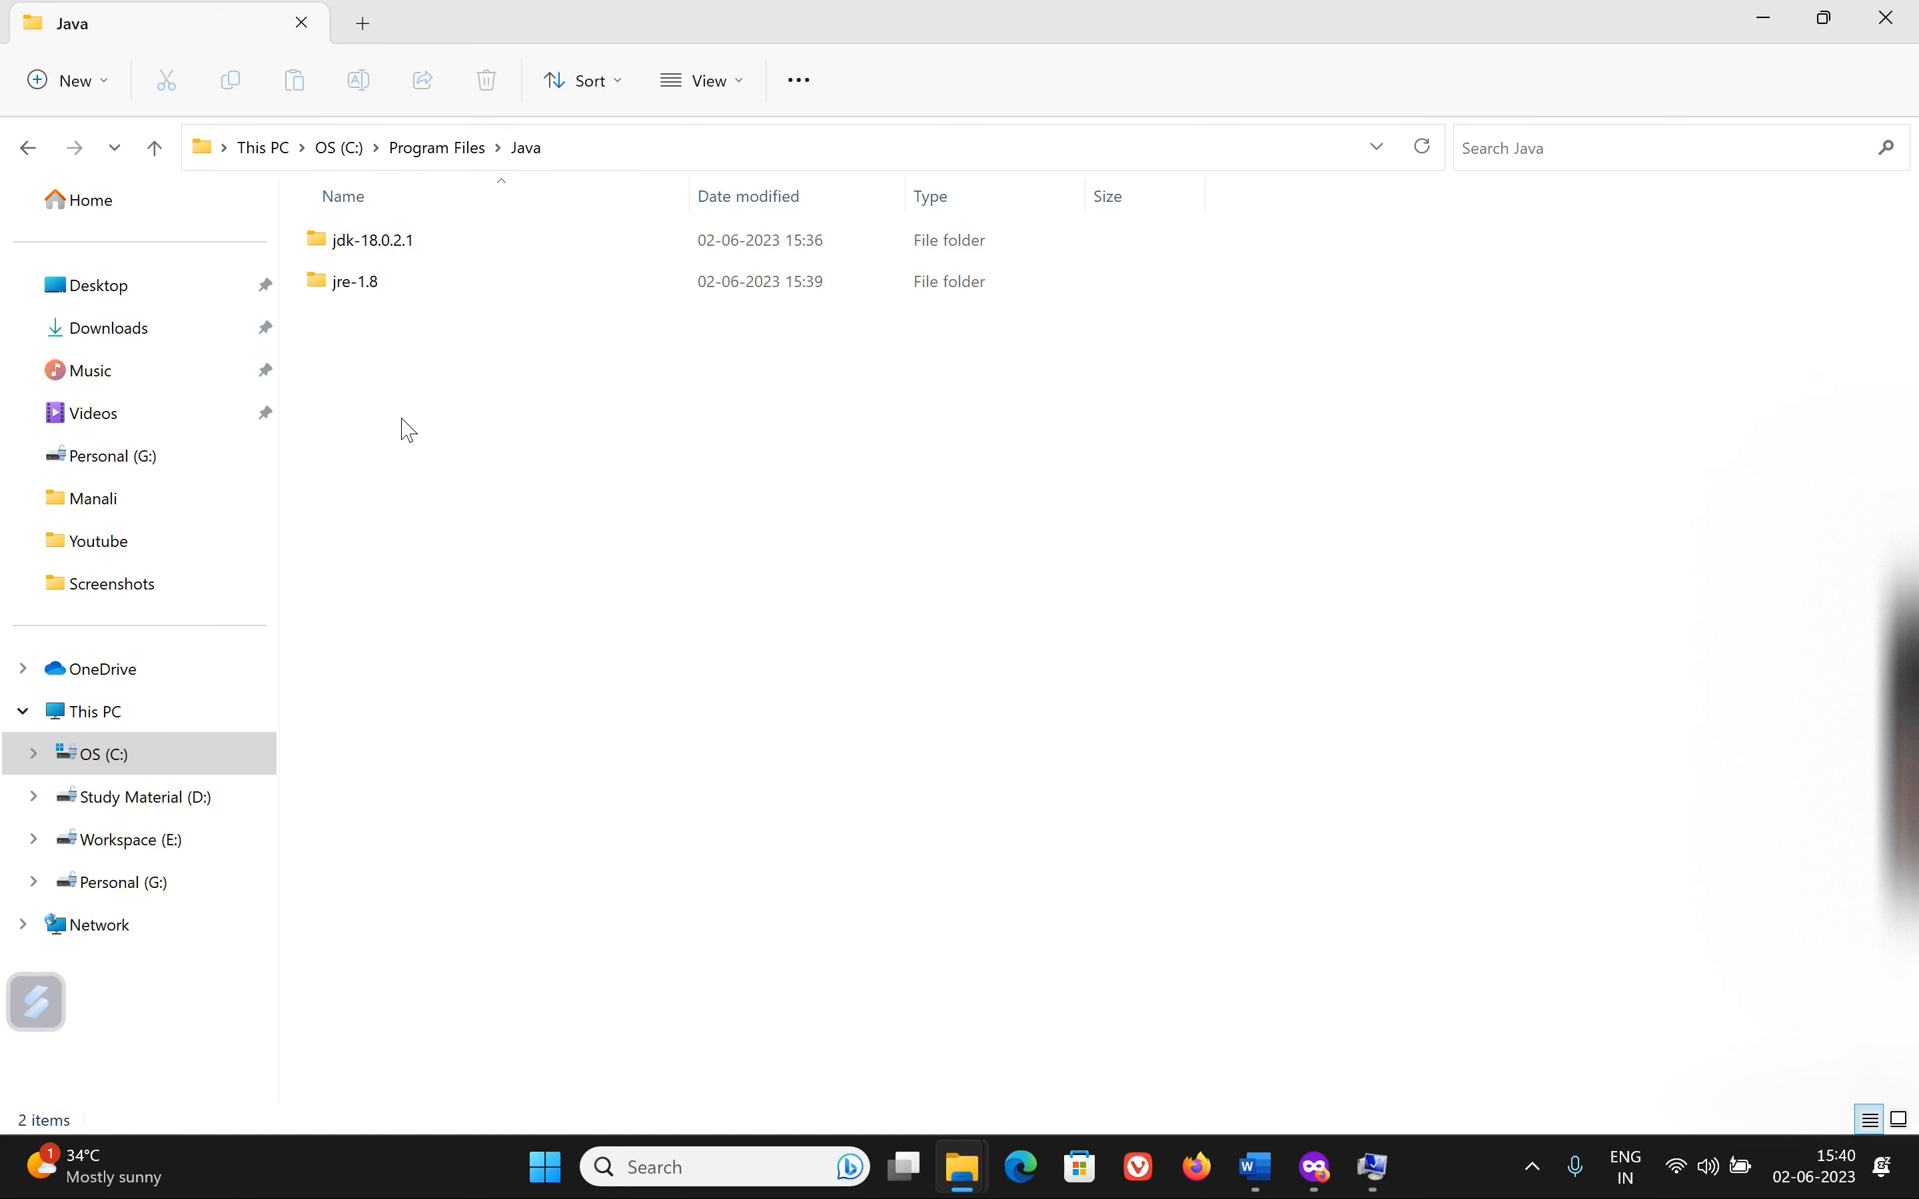
{"action": "double_click", "coordinate": [400, 283]}
{"action": "left_click", "coordinate": [396, 242]}
{"action": "double_click", "coordinate": [396, 242]}
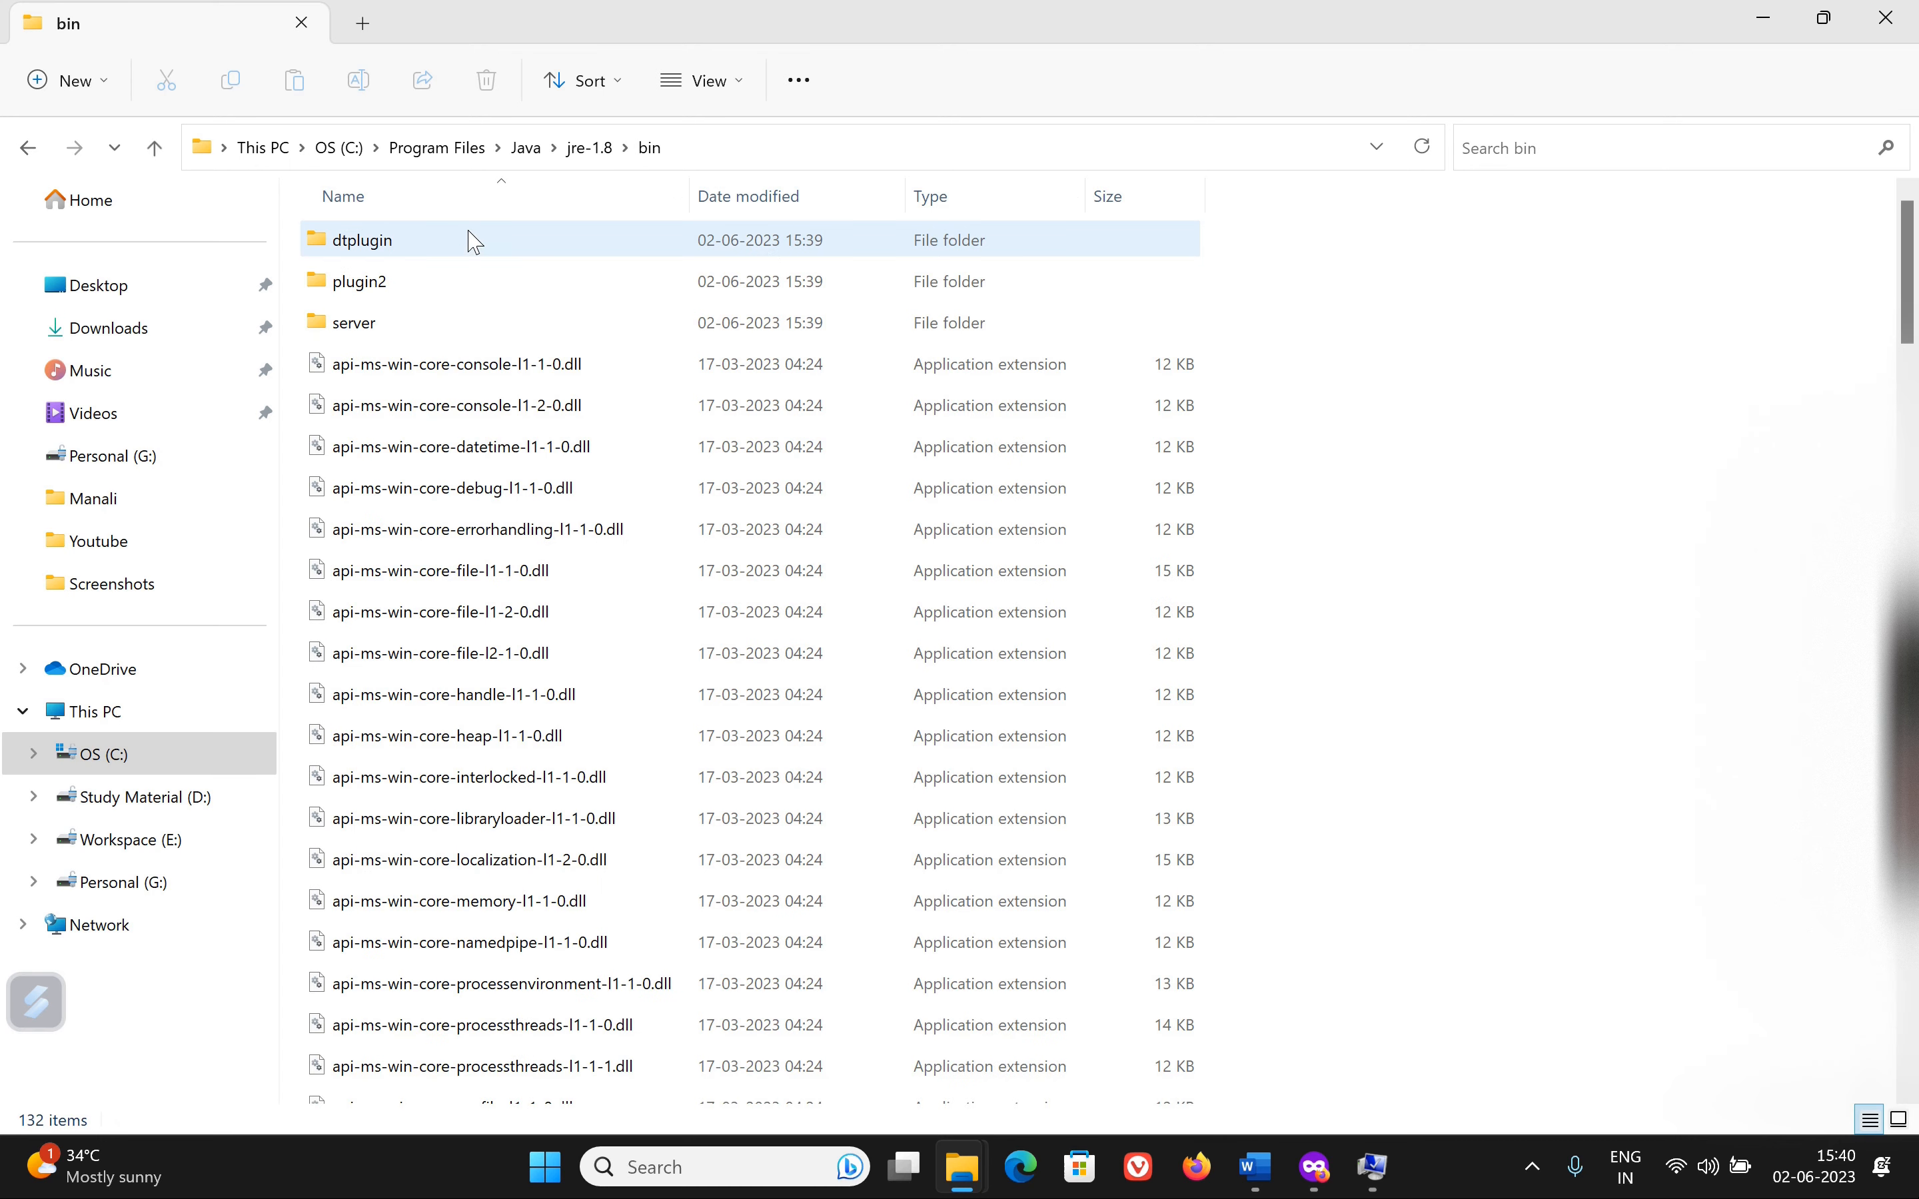
{"action": "left_click", "coordinate": [810, 147]}
{"action": "key", "text": "ctrl+c"}
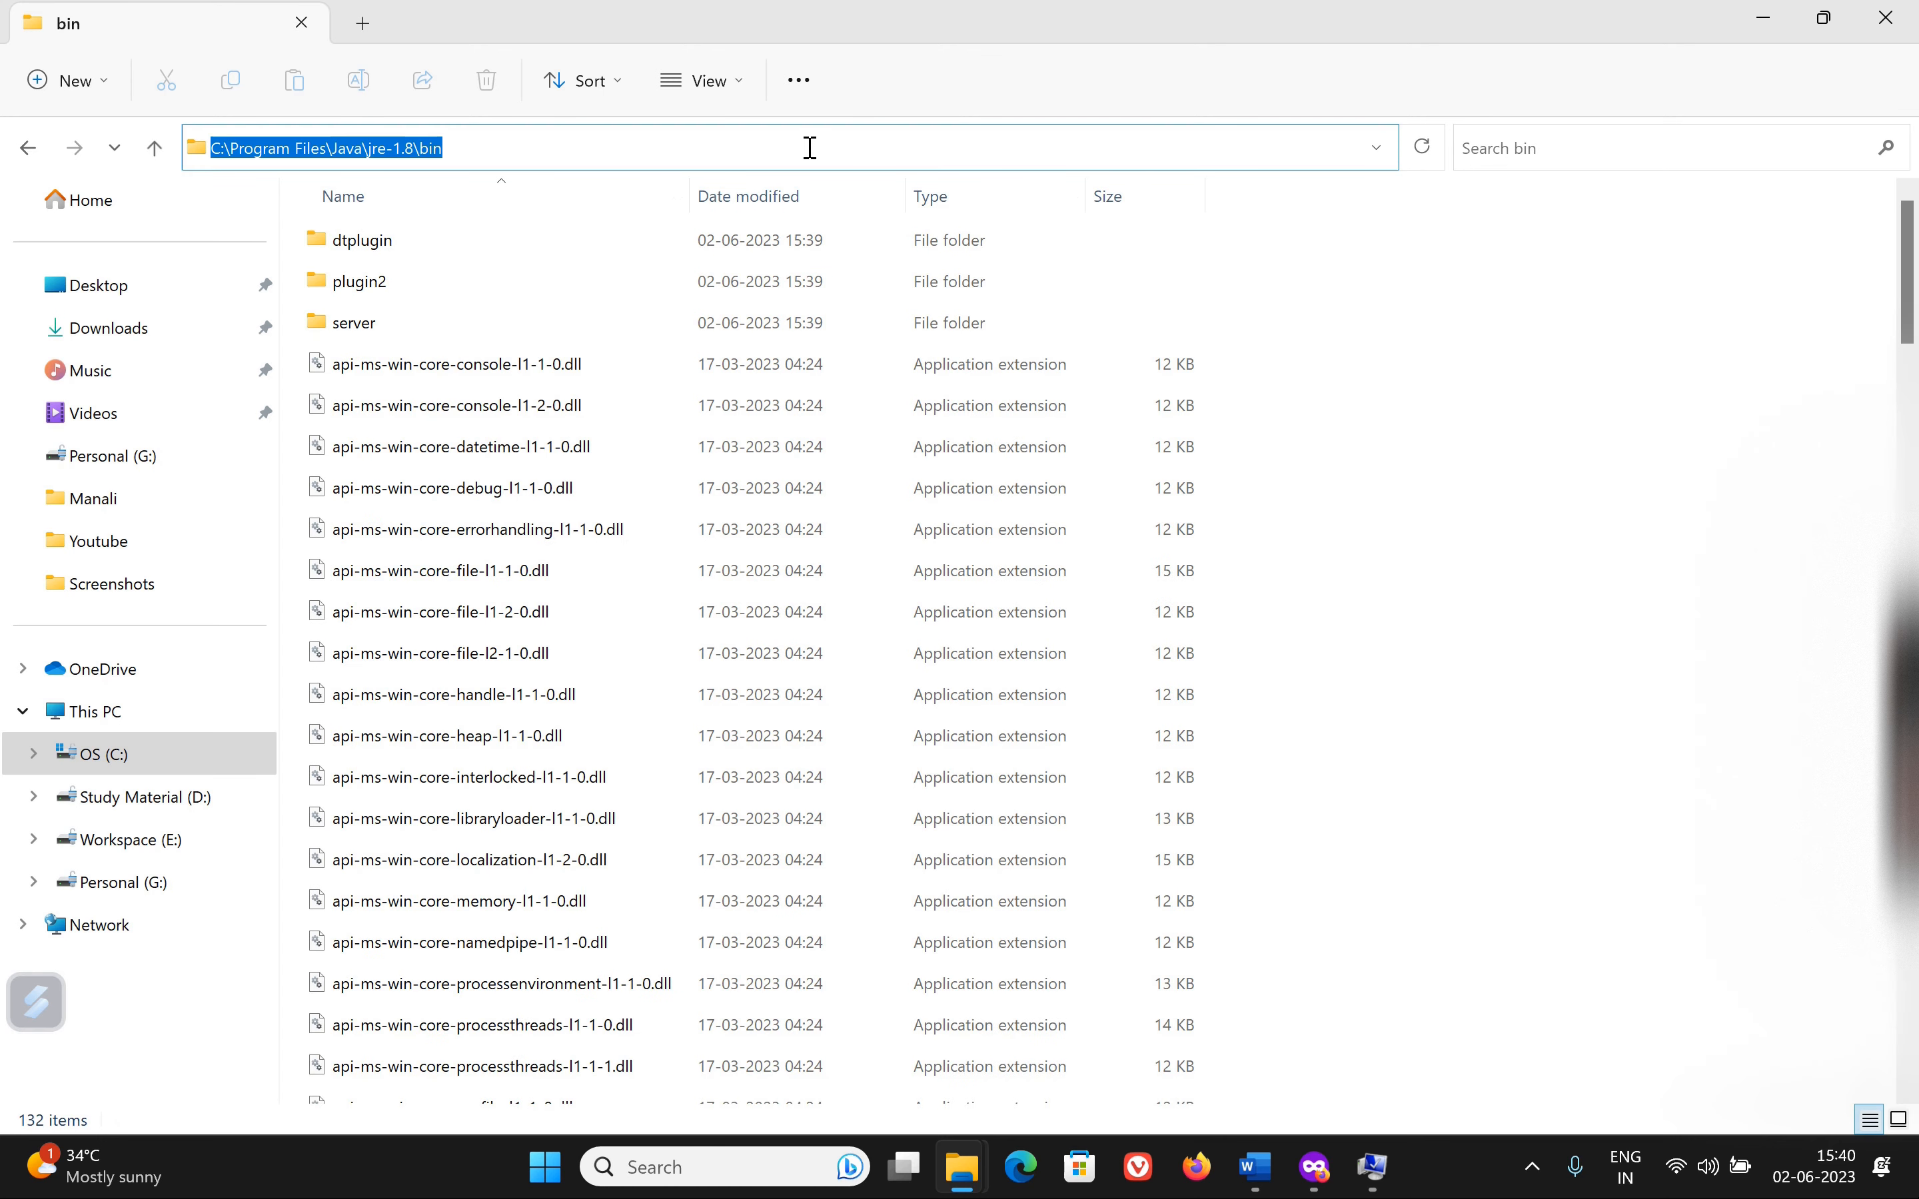
Step: Switch back to System Properties, append C:\Program Files\Java\jre-1.8\bin to the JAVA_HOME value, copy the whole value and save the variable
{"action": "mouse_move", "coordinate": [1367, 1184]}
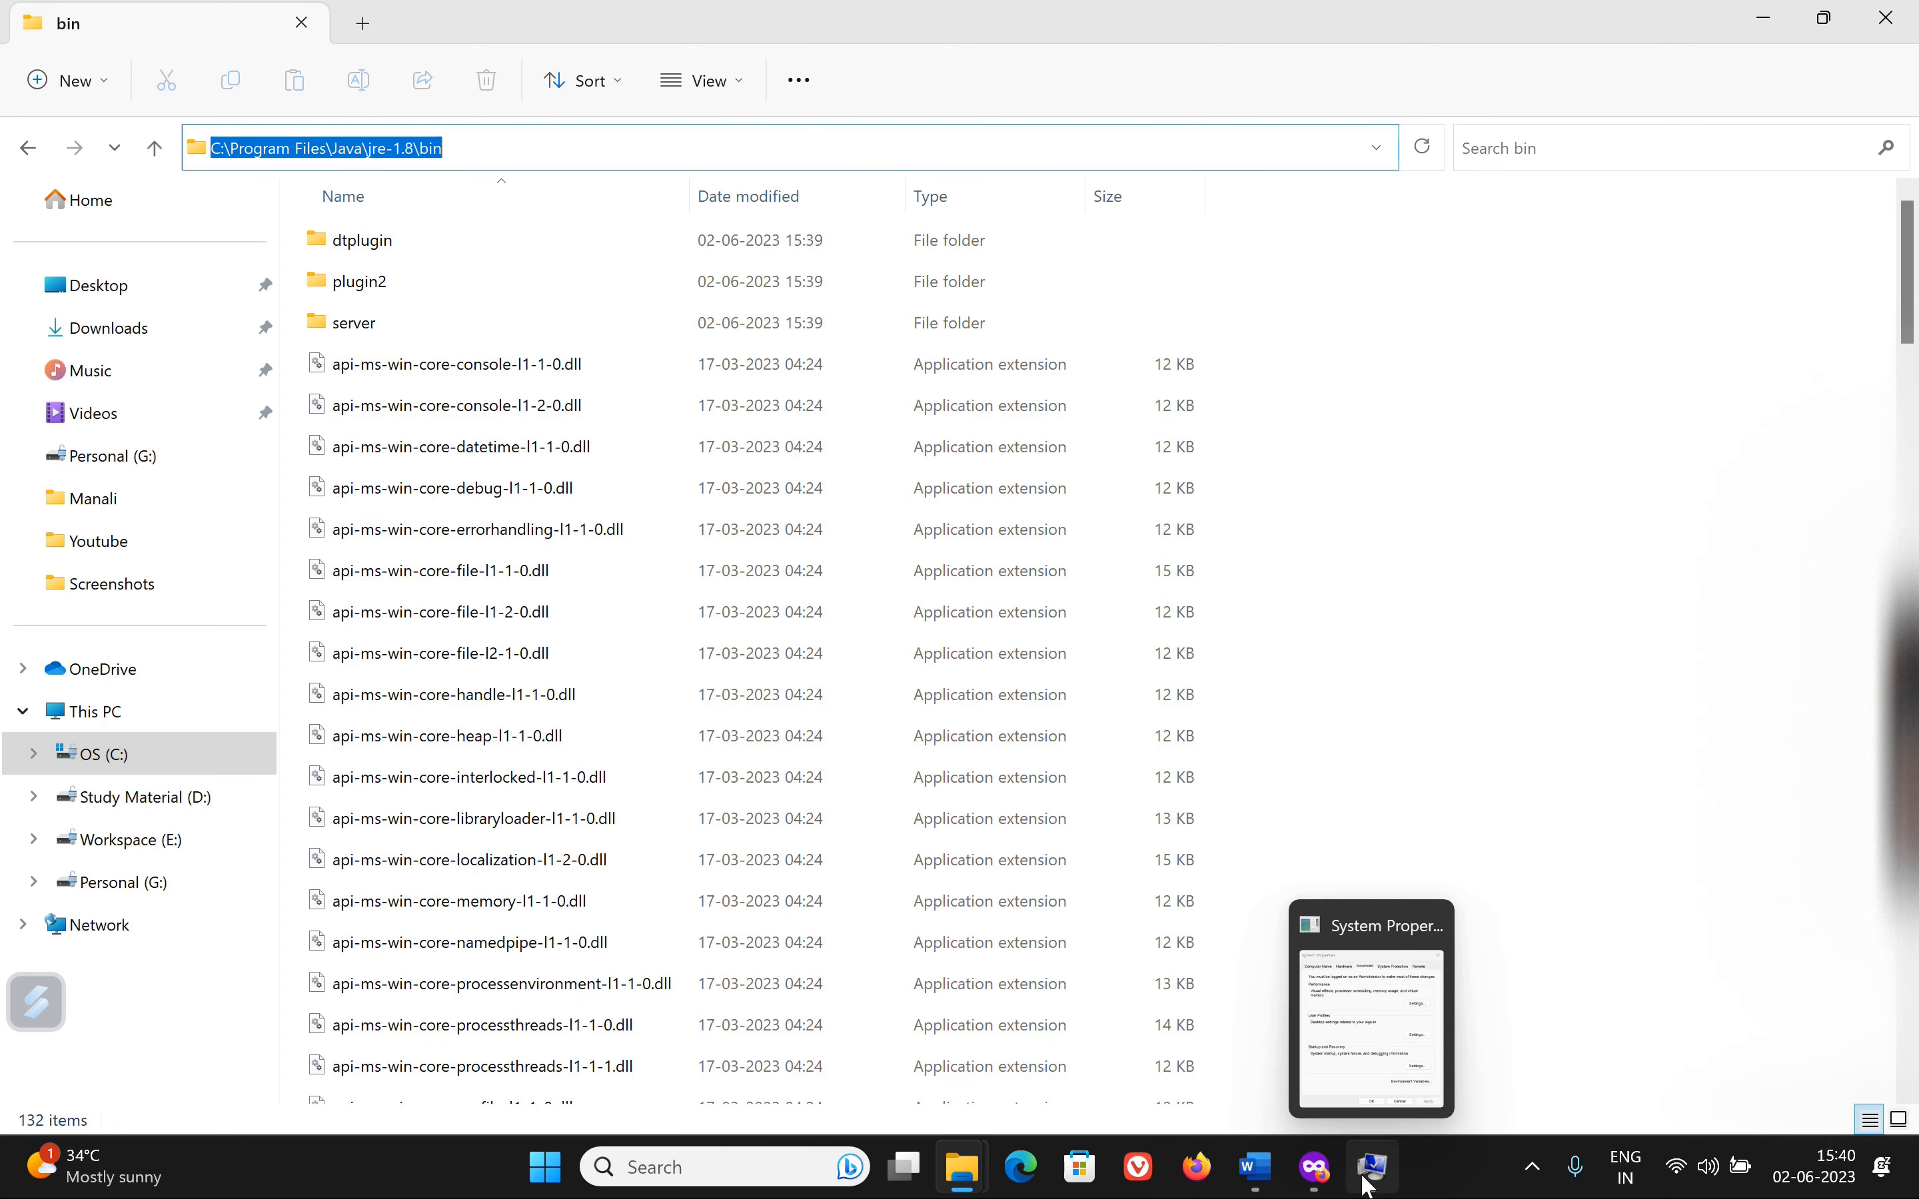
{"action": "left_click", "coordinate": [1373, 1166]}
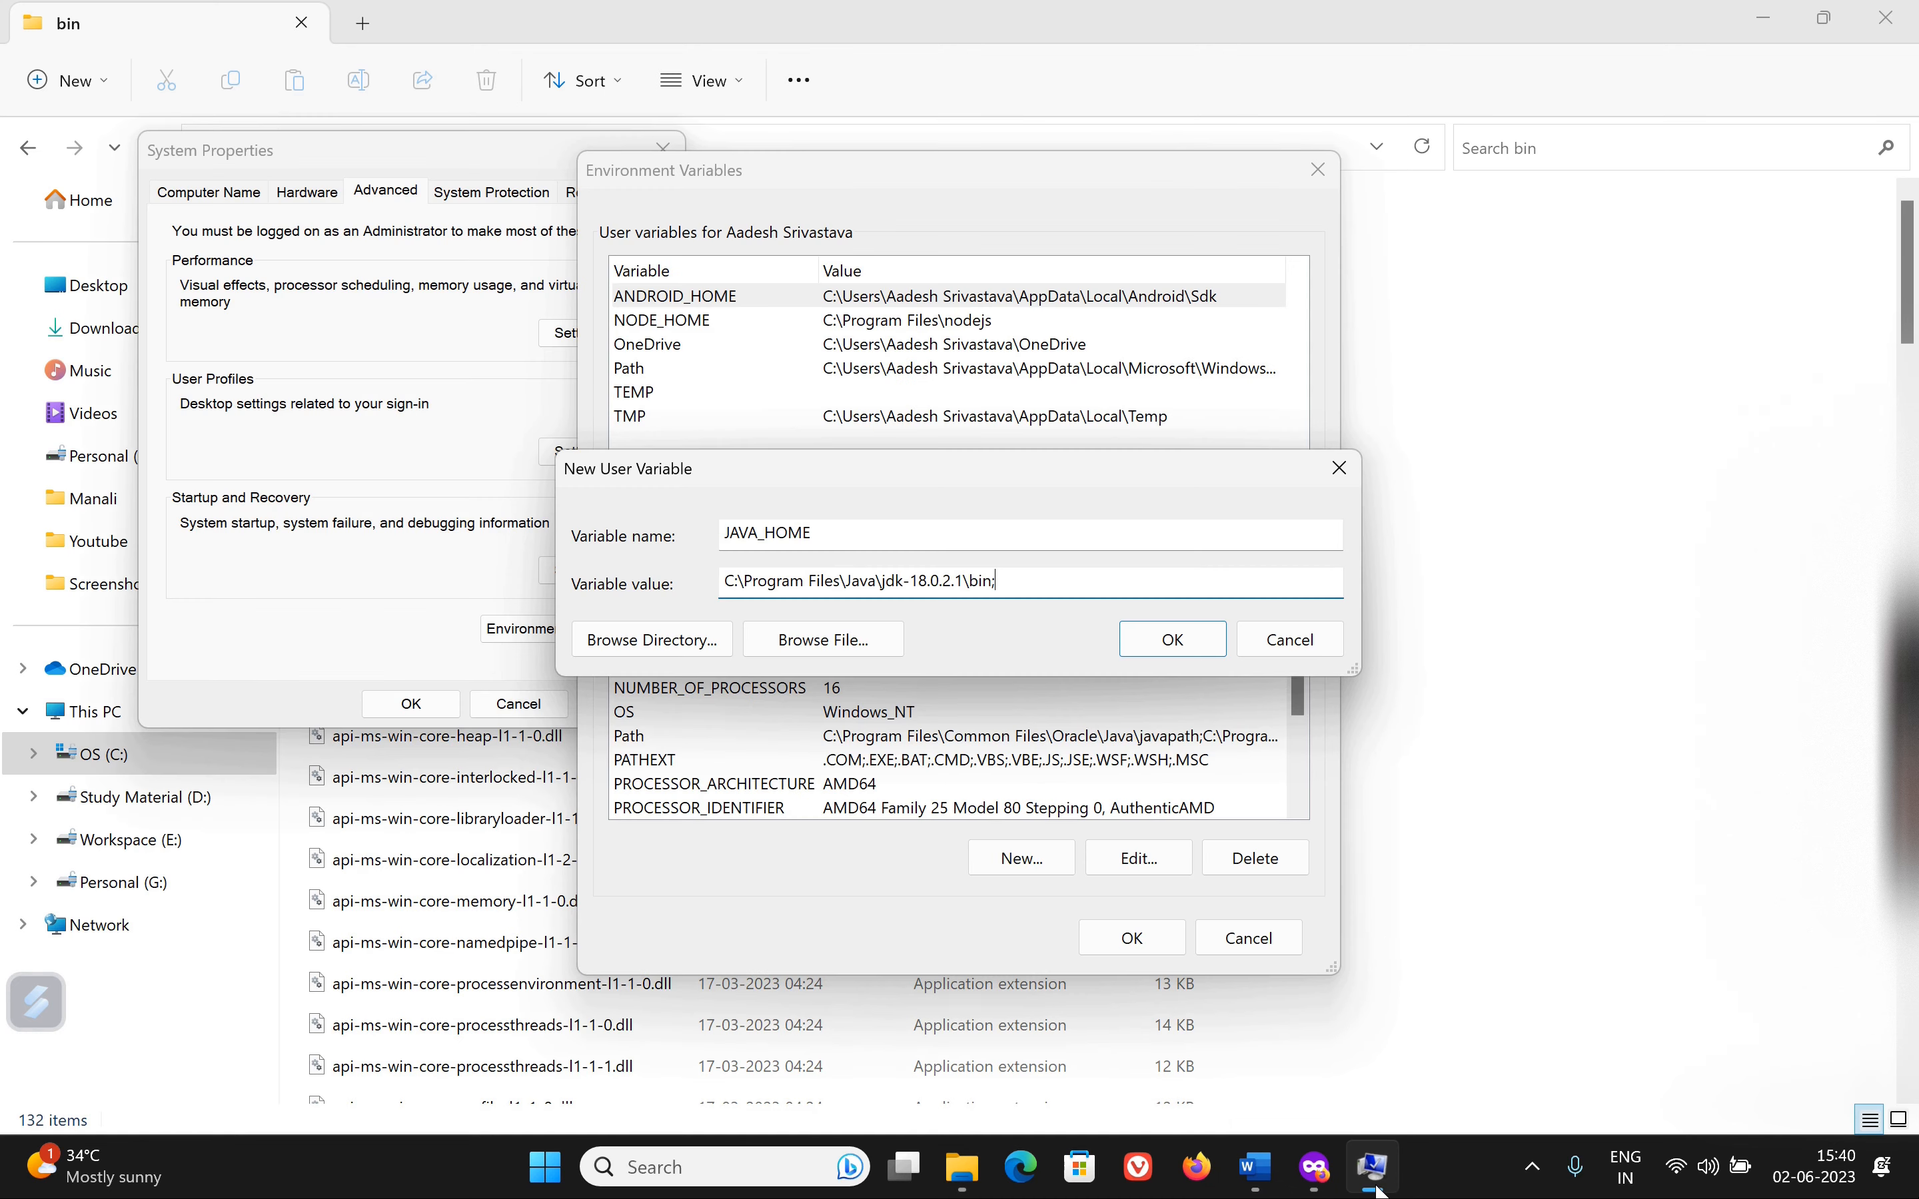
{"action": "key", "text": "ctrl+v"}
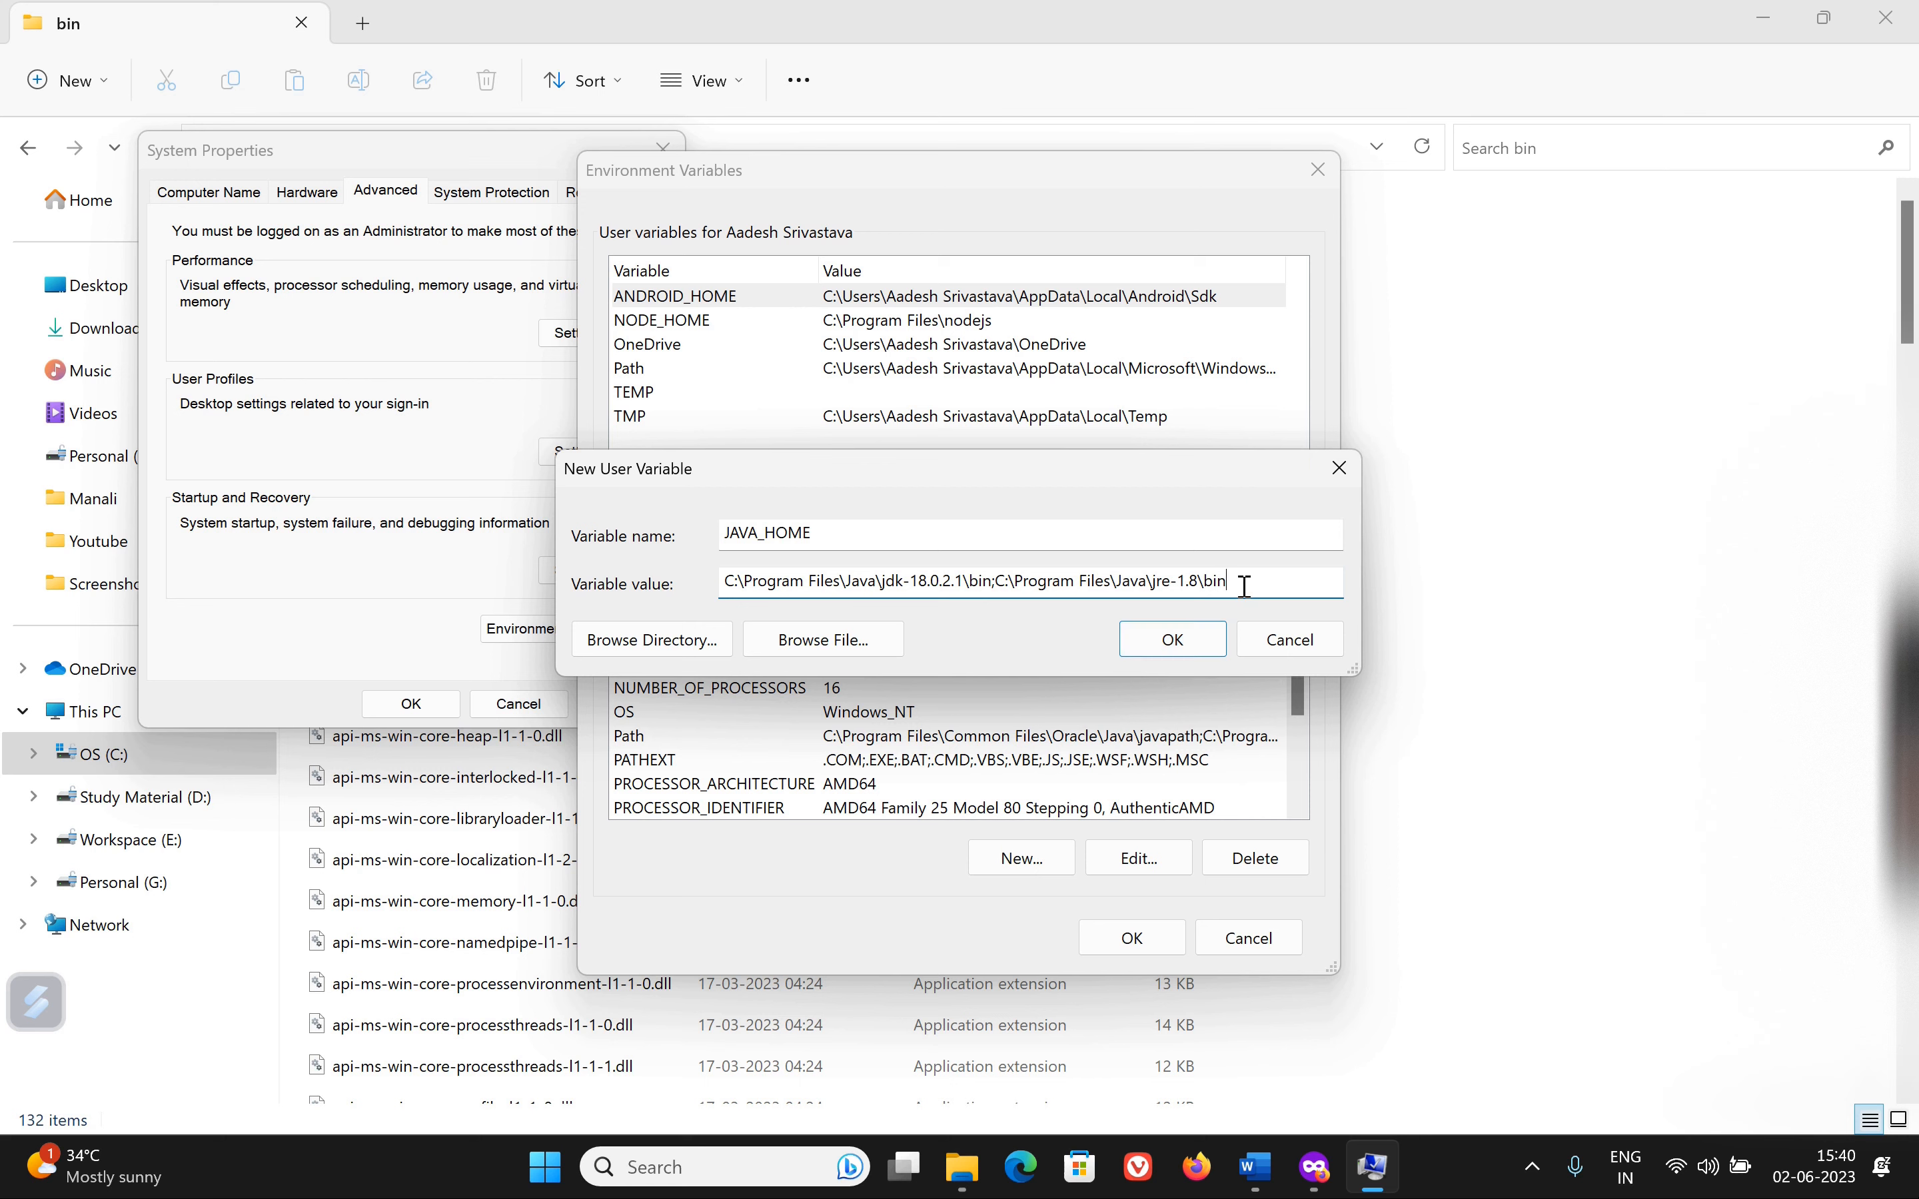
{"action": "key", "text": "ctrl+a"}
{"action": "key", "text": "ctrl+c"}
{"action": "left_click", "coordinate": [1197, 654]}
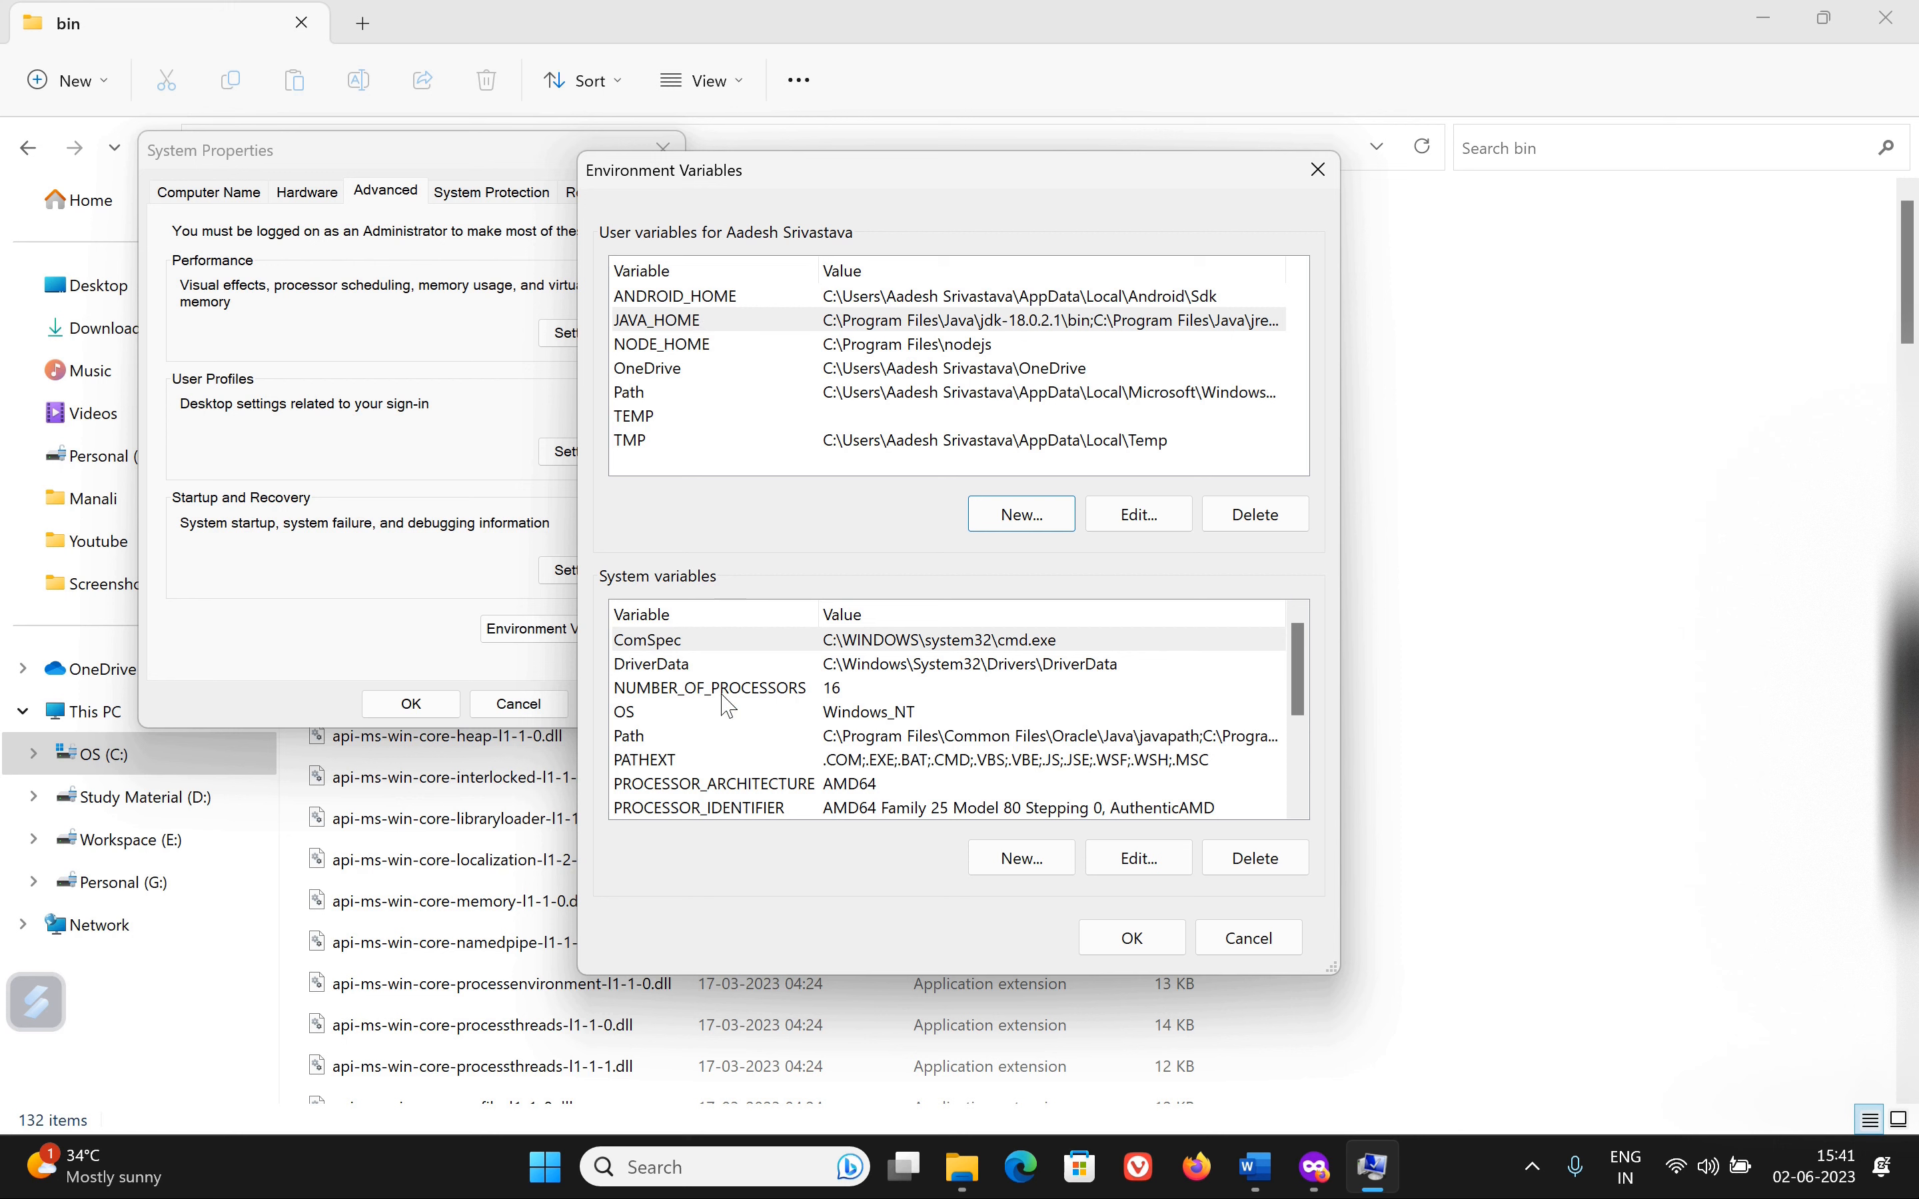
Step: Review the path entries stored in the JAVA_HOME user variable and close its editor without changes
{"action": "scroll", "coordinate": [829, 733], "scroll_direction": "down", "scroll_amount": 2}
{"action": "scroll", "coordinate": [829, 733], "scroll_direction": "up", "scroll_amount": 2}
{"action": "left_click", "coordinate": [720, 738]}
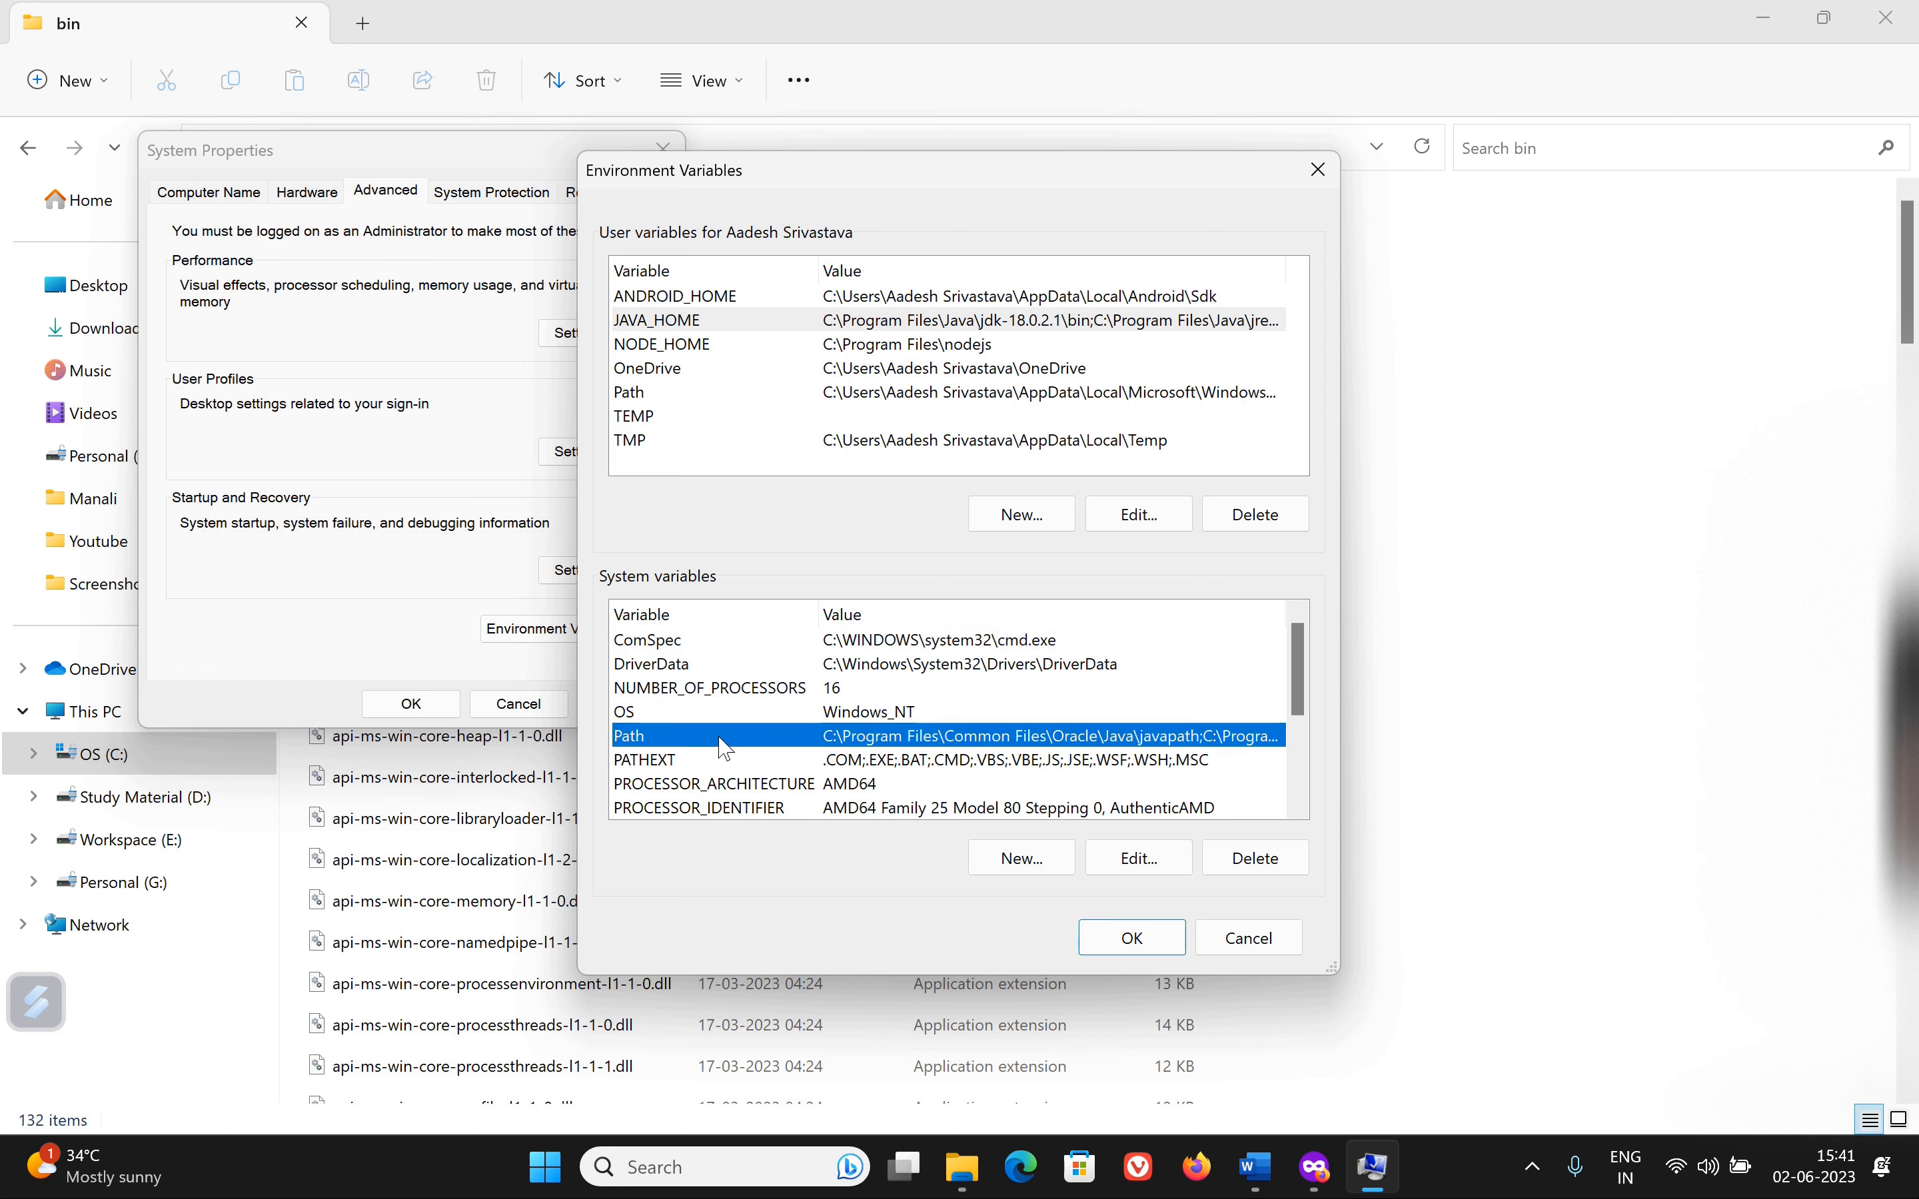
{"action": "double_click", "coordinate": [733, 321]}
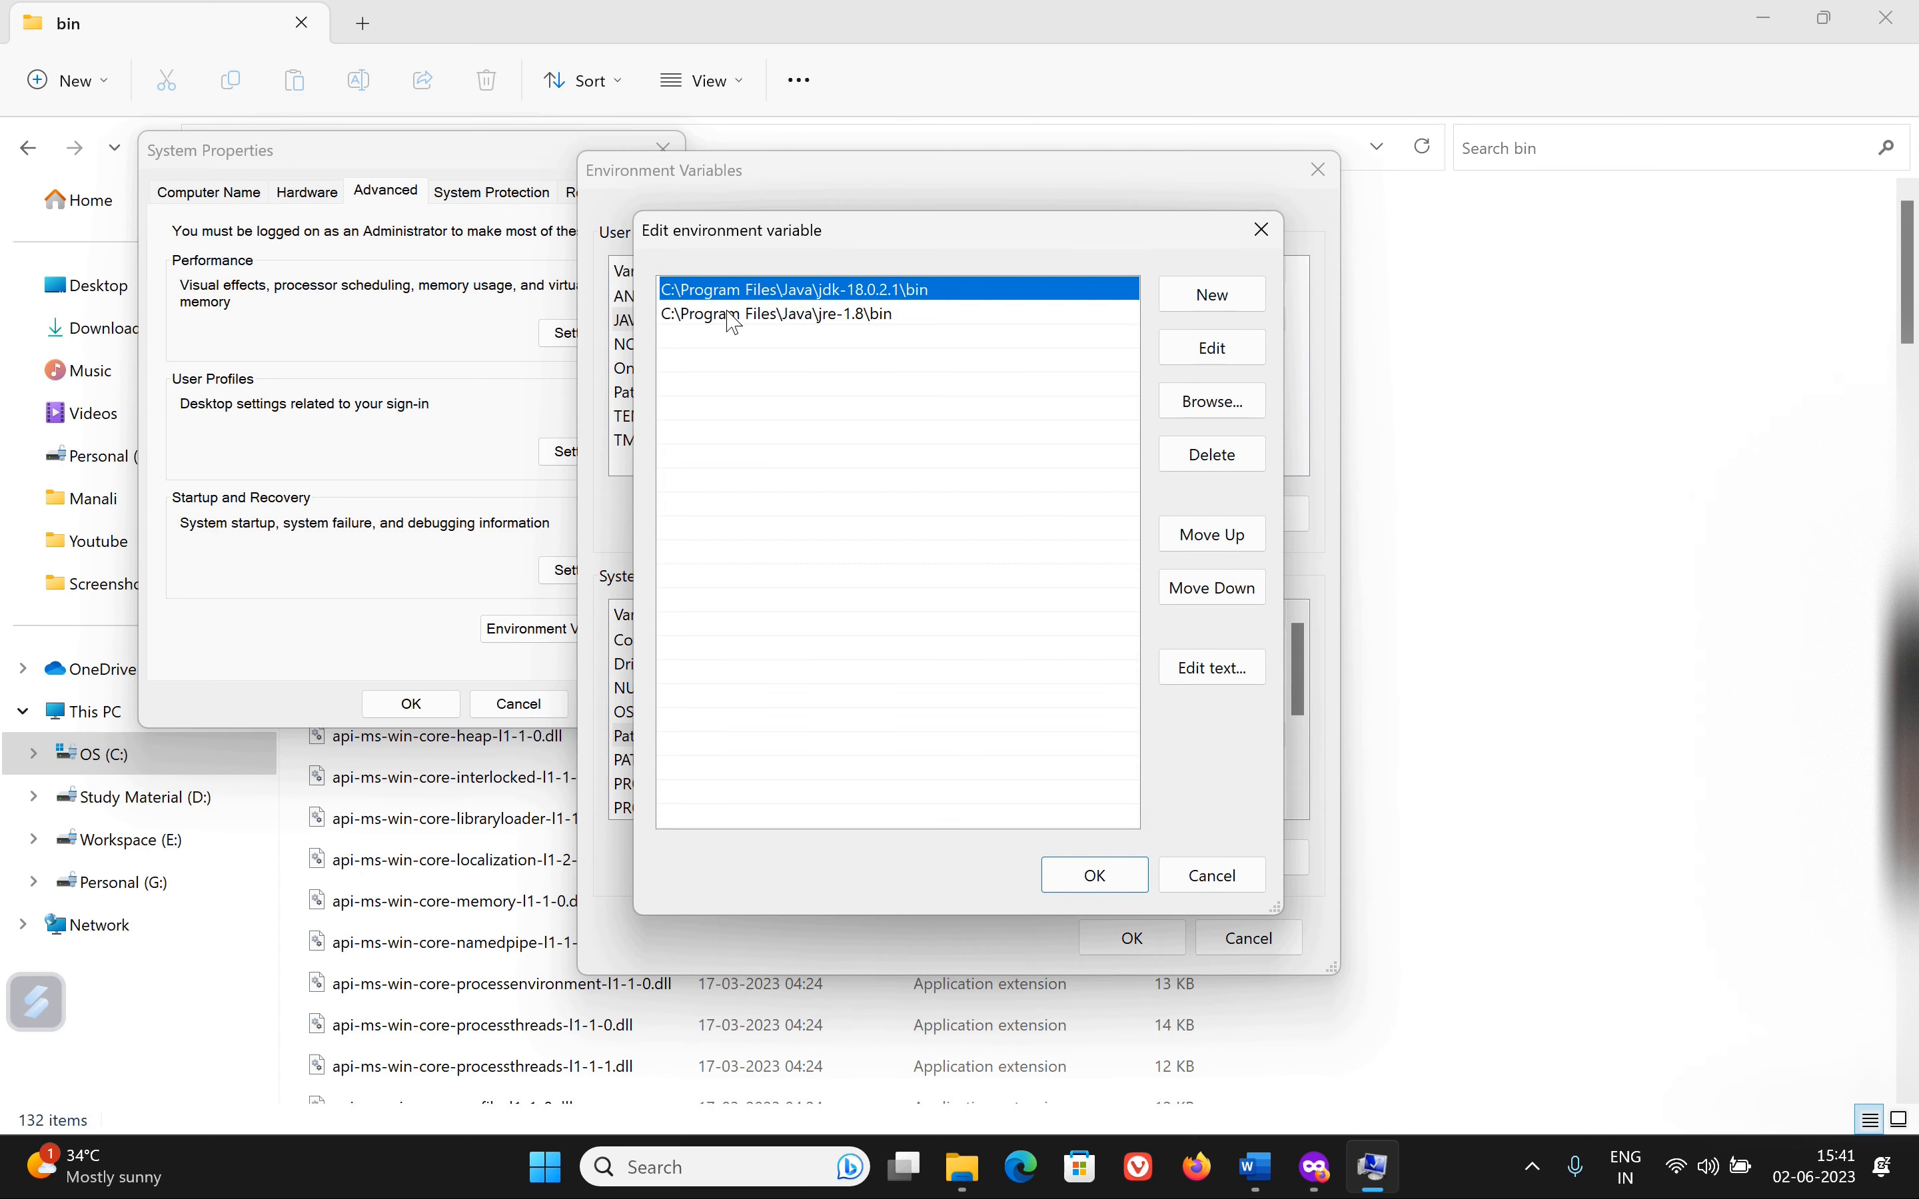
{"action": "left_click", "coordinate": [1214, 876]}
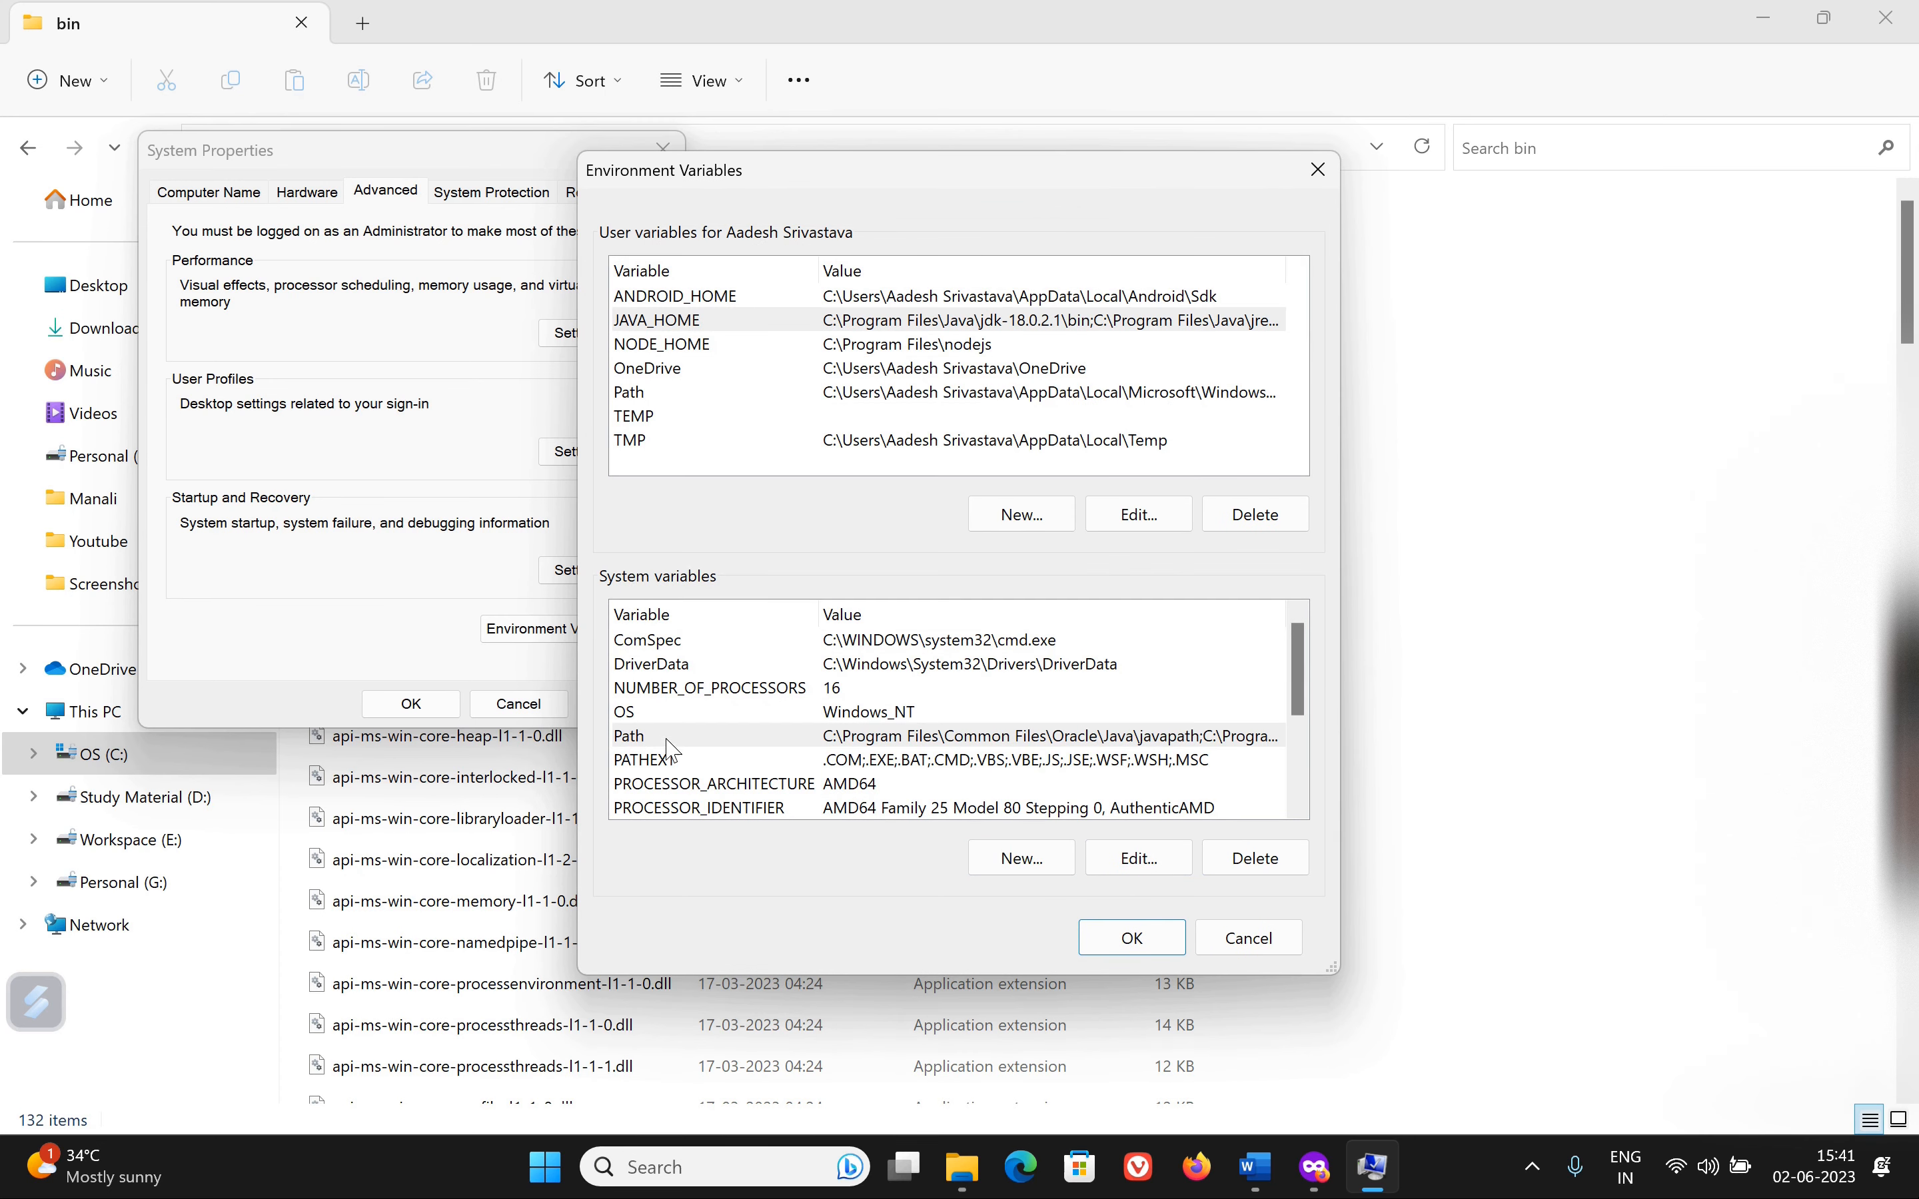
Step: Open the system Path variable for editing and add a new entry containing the copied JAVA_HOME value
{"action": "left_click", "coordinate": [905, 737]}
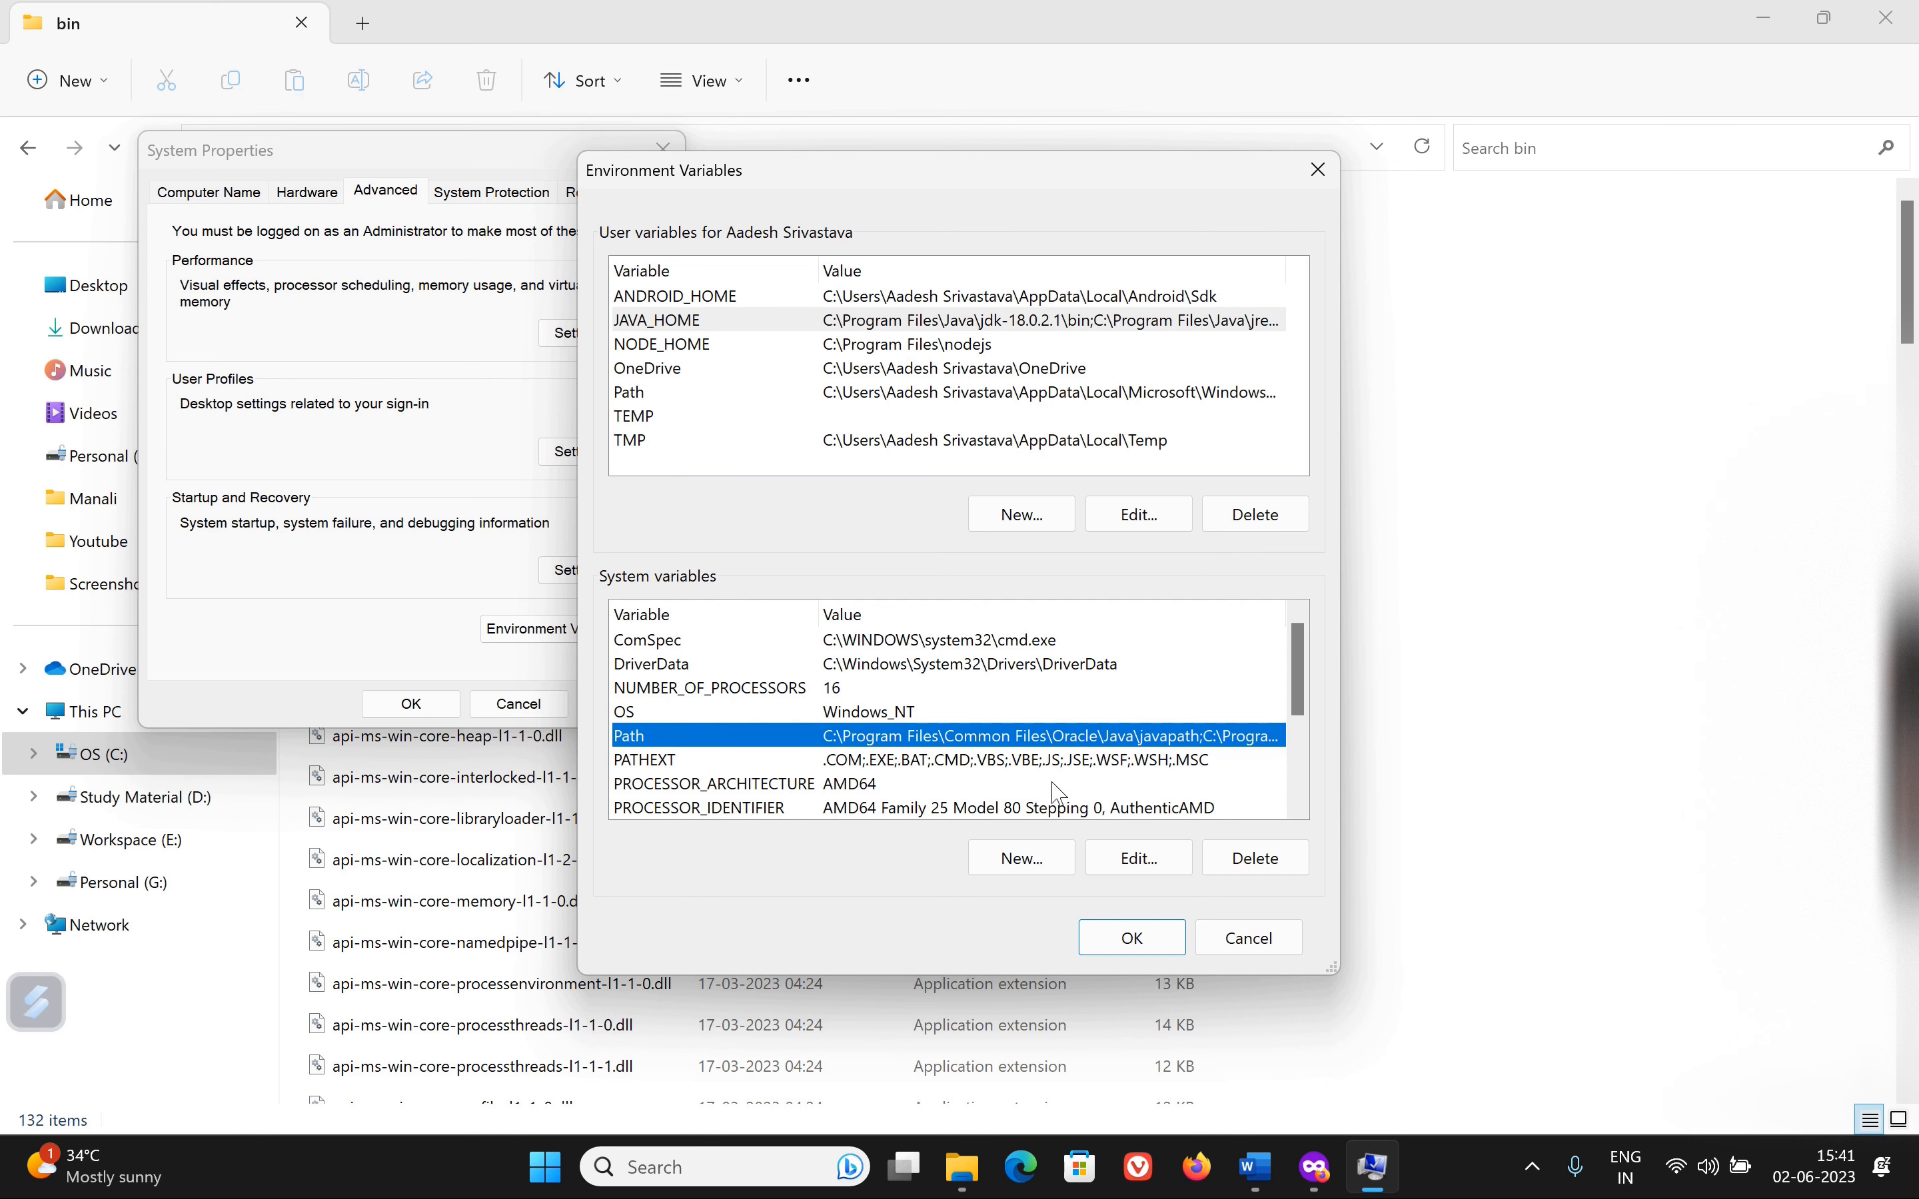
{"action": "left_click", "coordinate": [1154, 869]}
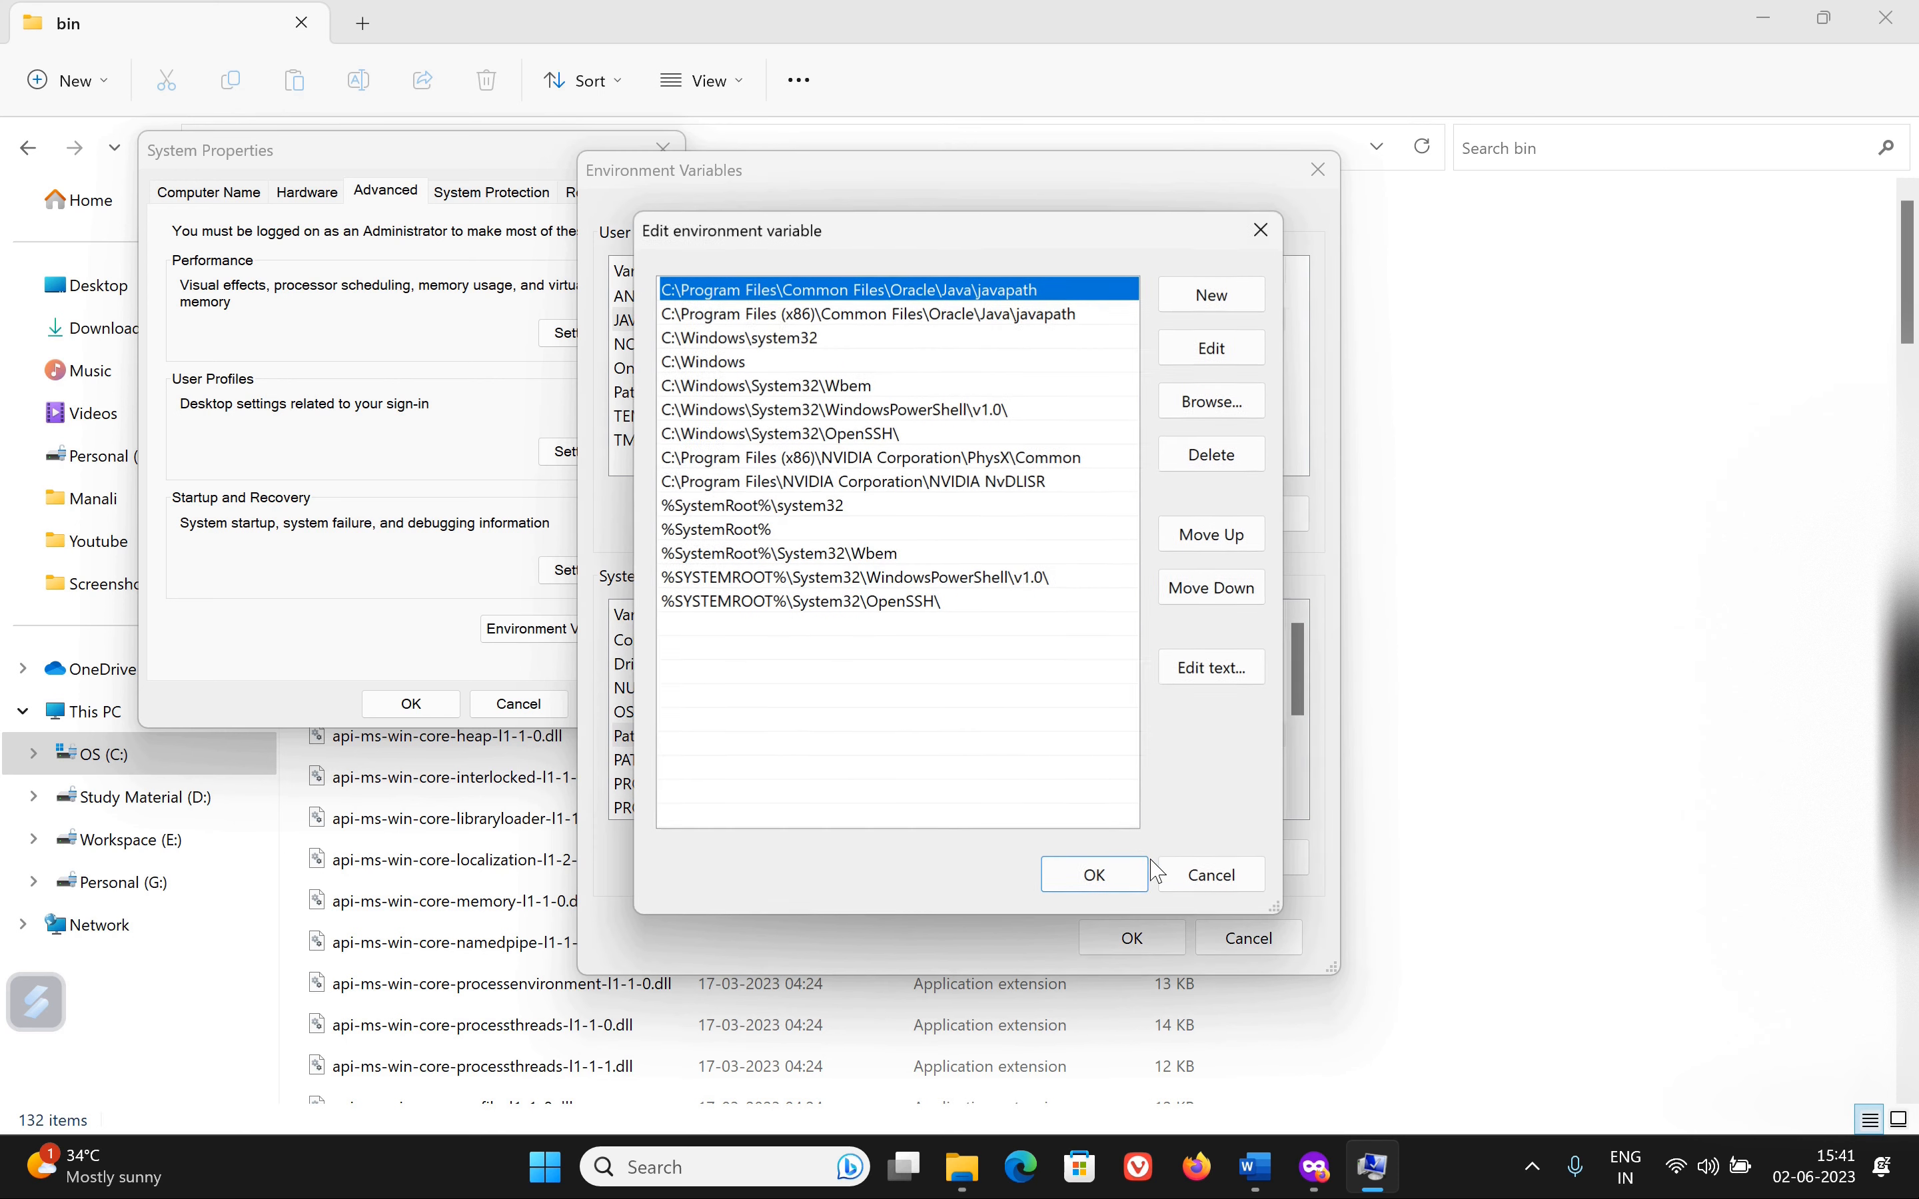
{"action": "left_click", "coordinate": [1210, 297]}
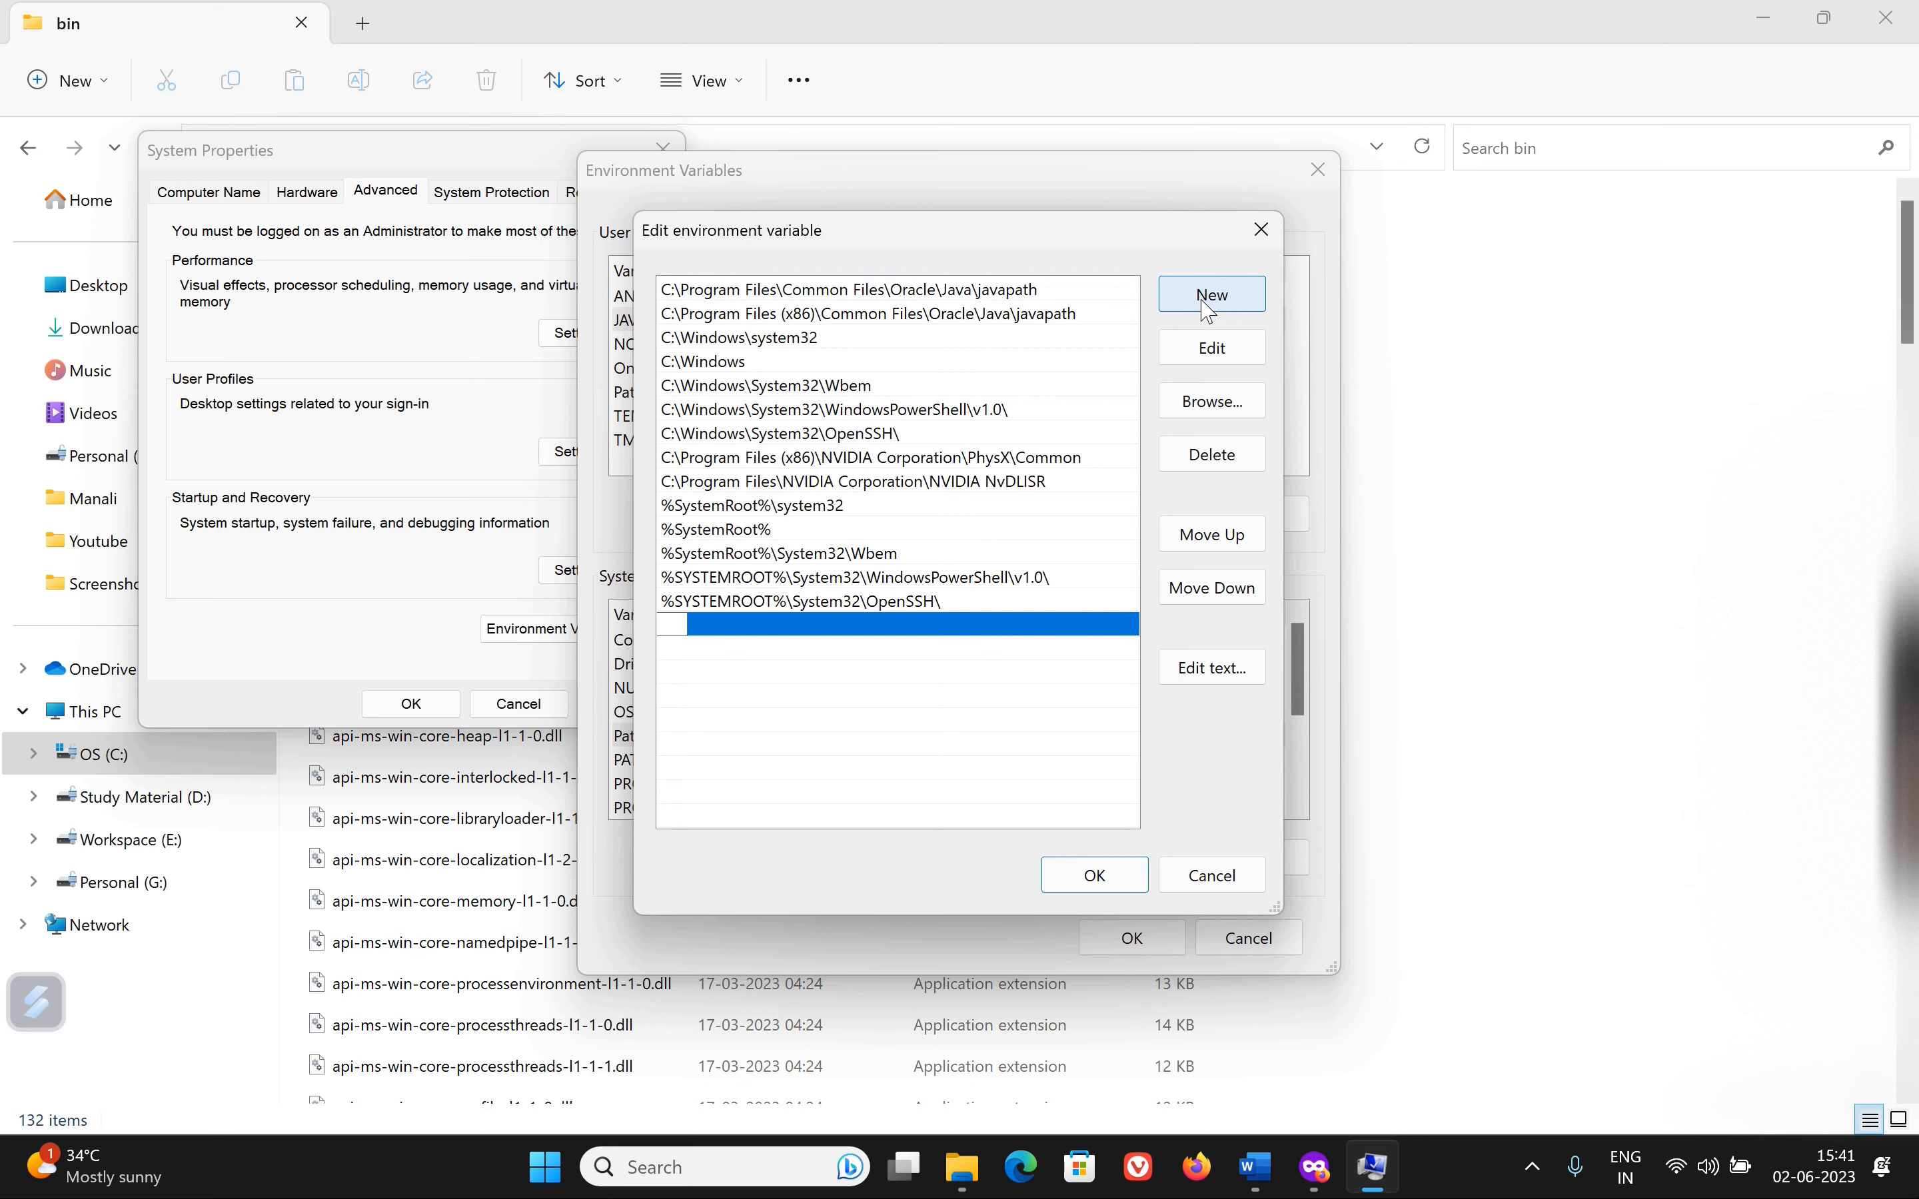
{"action": "key", "text": "ctrl+v"}
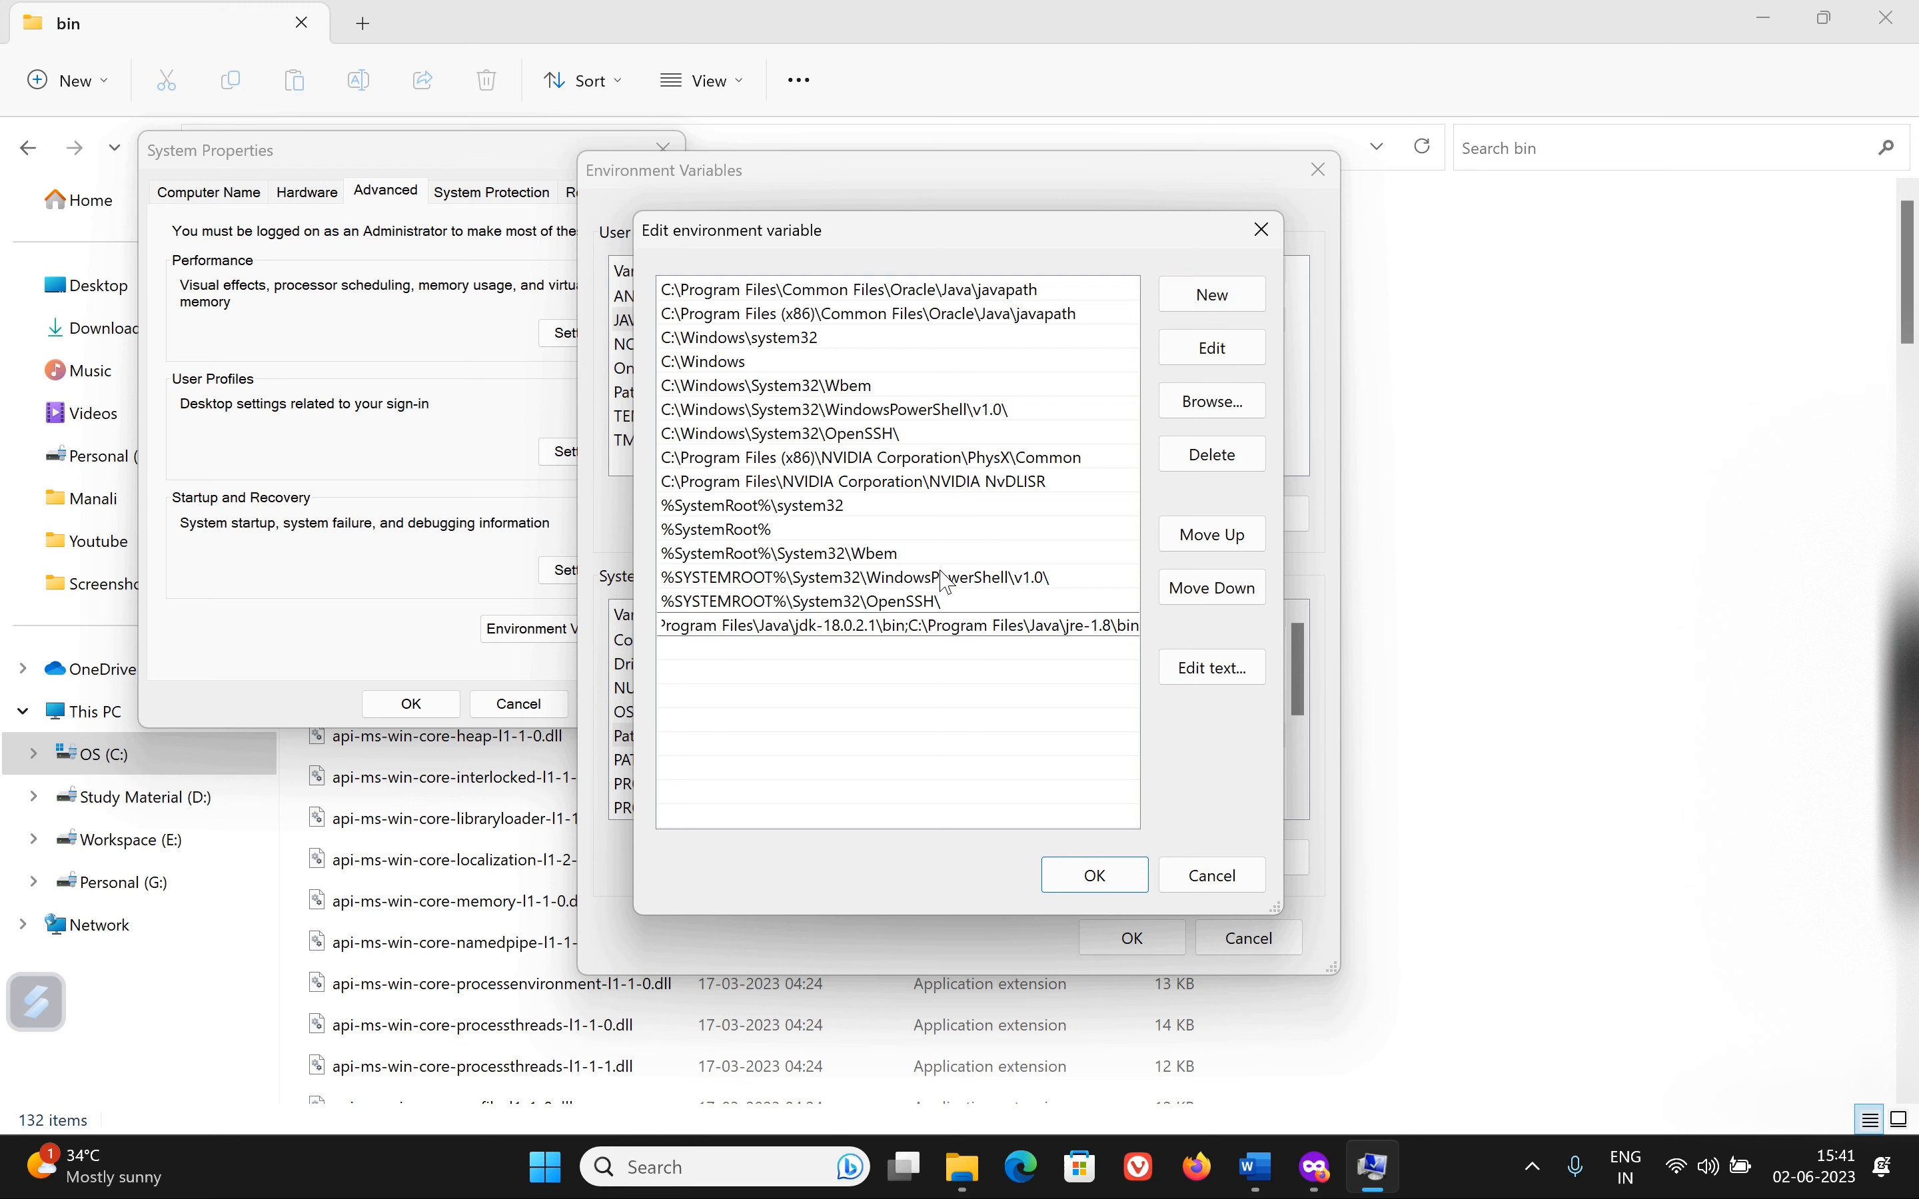
Step: Copy the jre-1.8 part out of the new Path entry and replace the entry with C:\Program Files\Java\jre-1.8\bin
{"action": "left_click_drag", "start_coordinate": [912, 625], "coordinate": [1309, 665]}
{"action": "key", "text": "ctrl+c"}
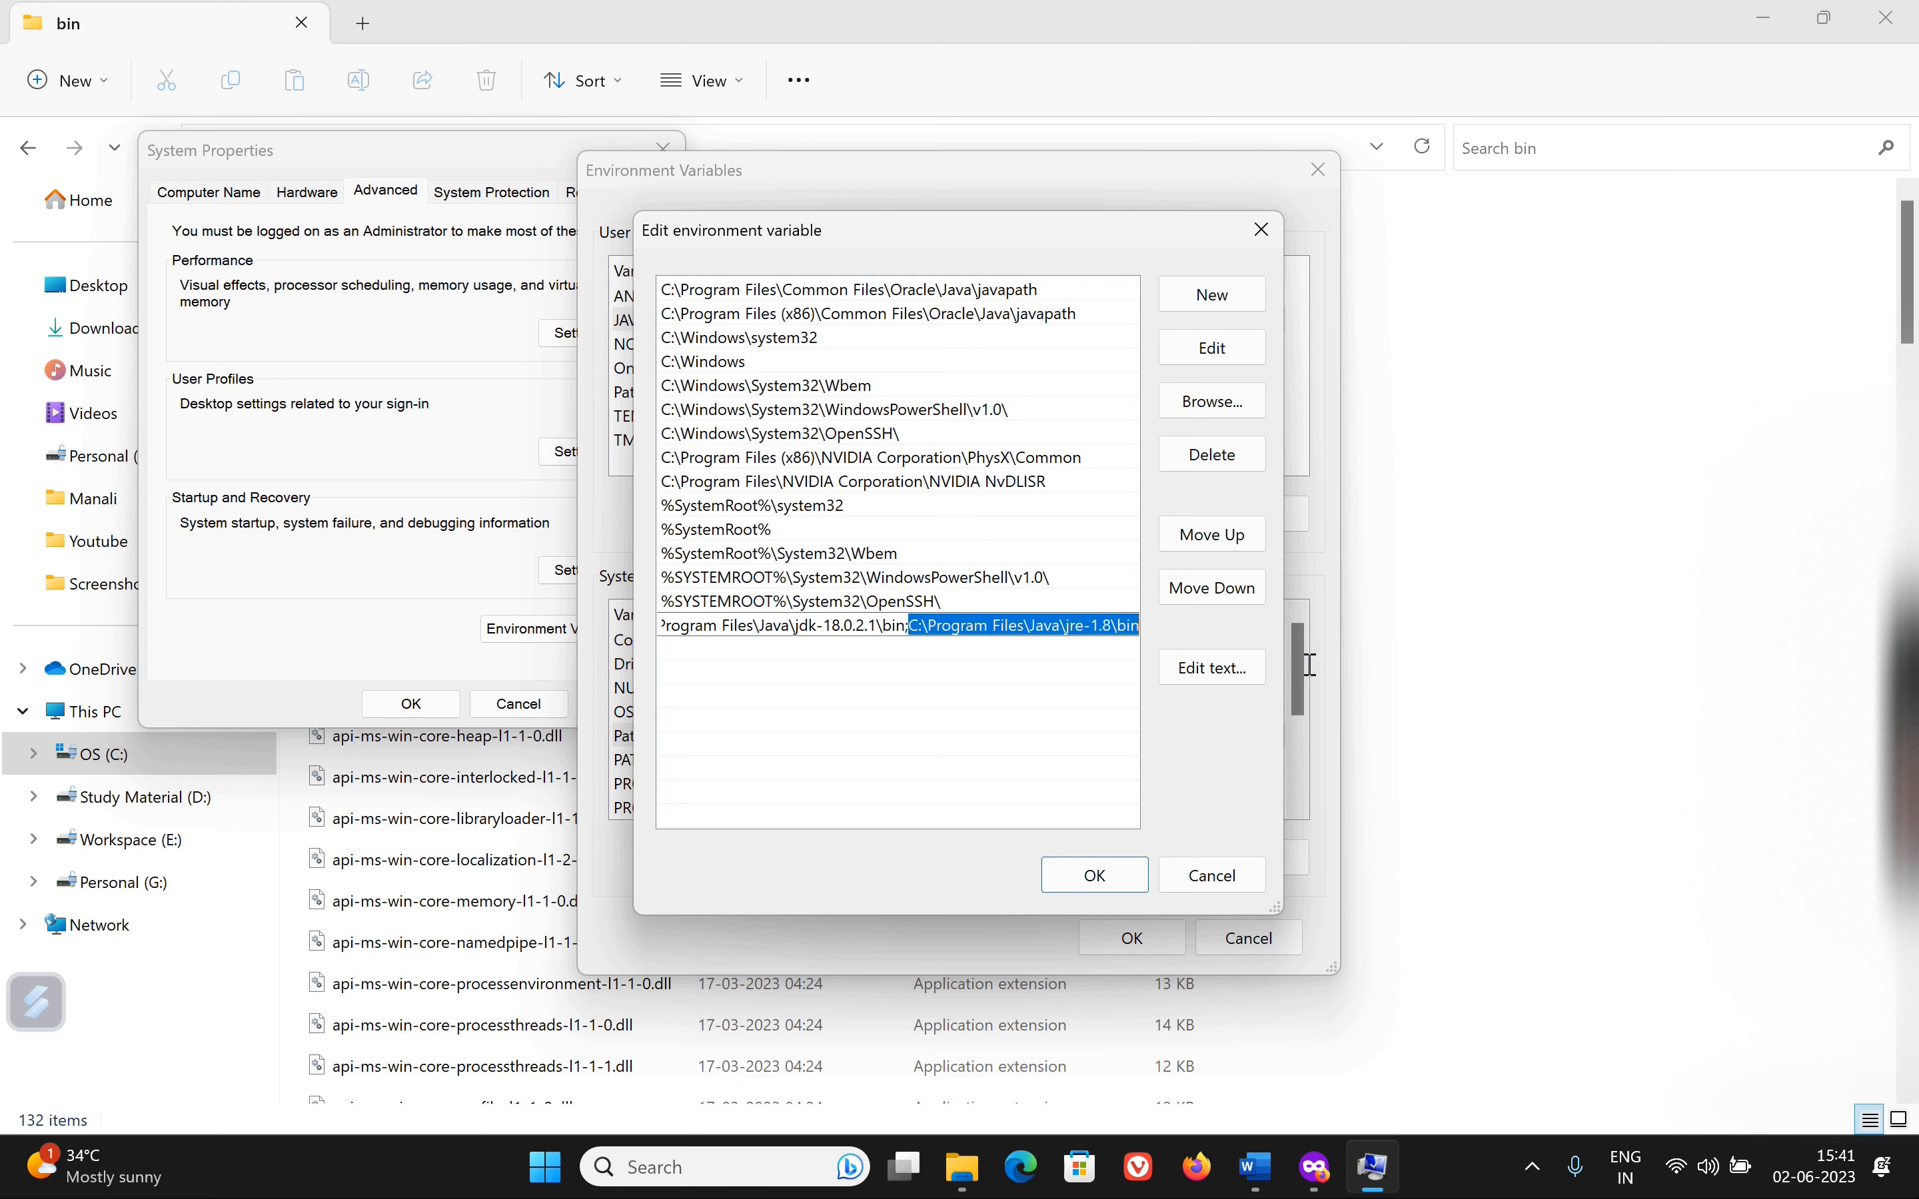
{"action": "key", "text": "BackSpace"}
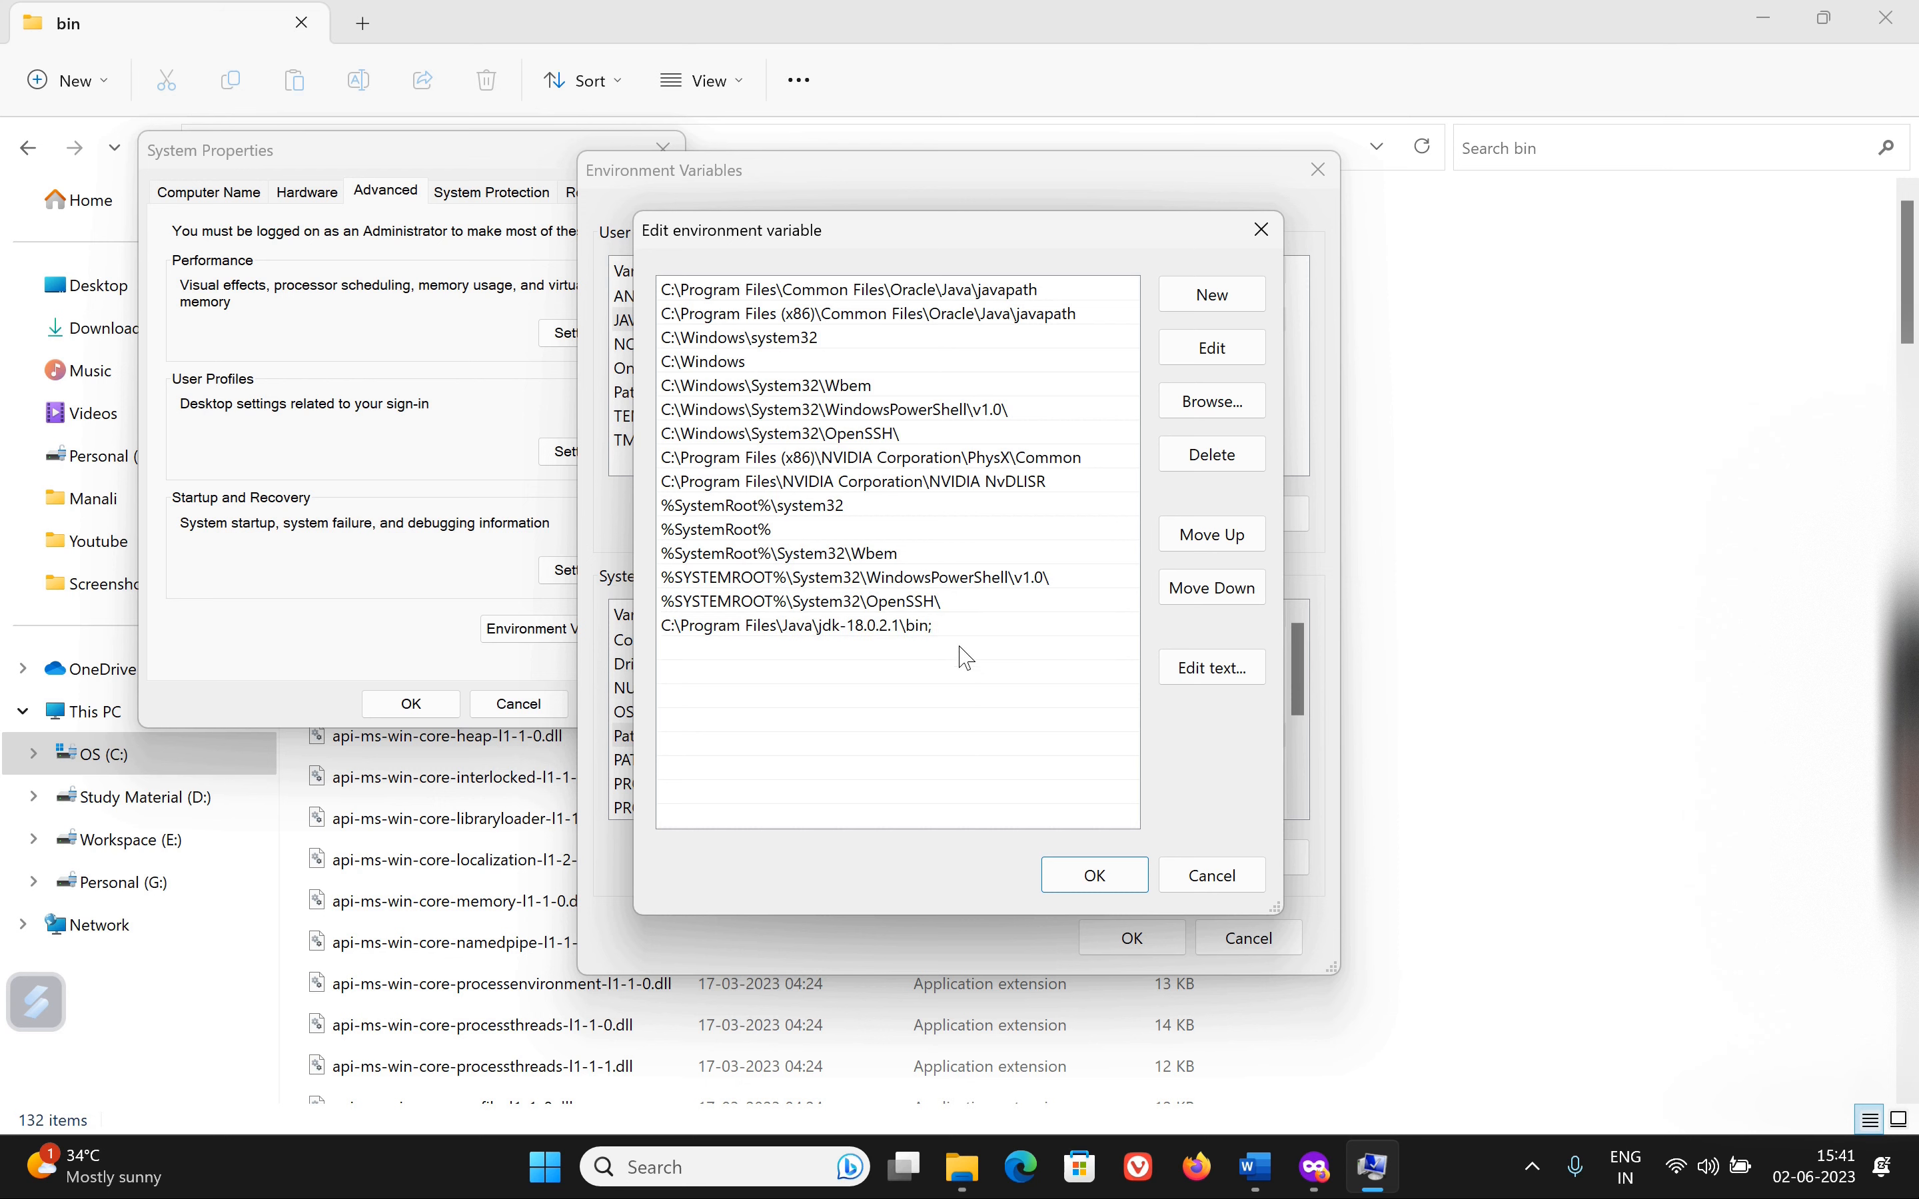
{"action": "left_click", "coordinate": [948, 633]}
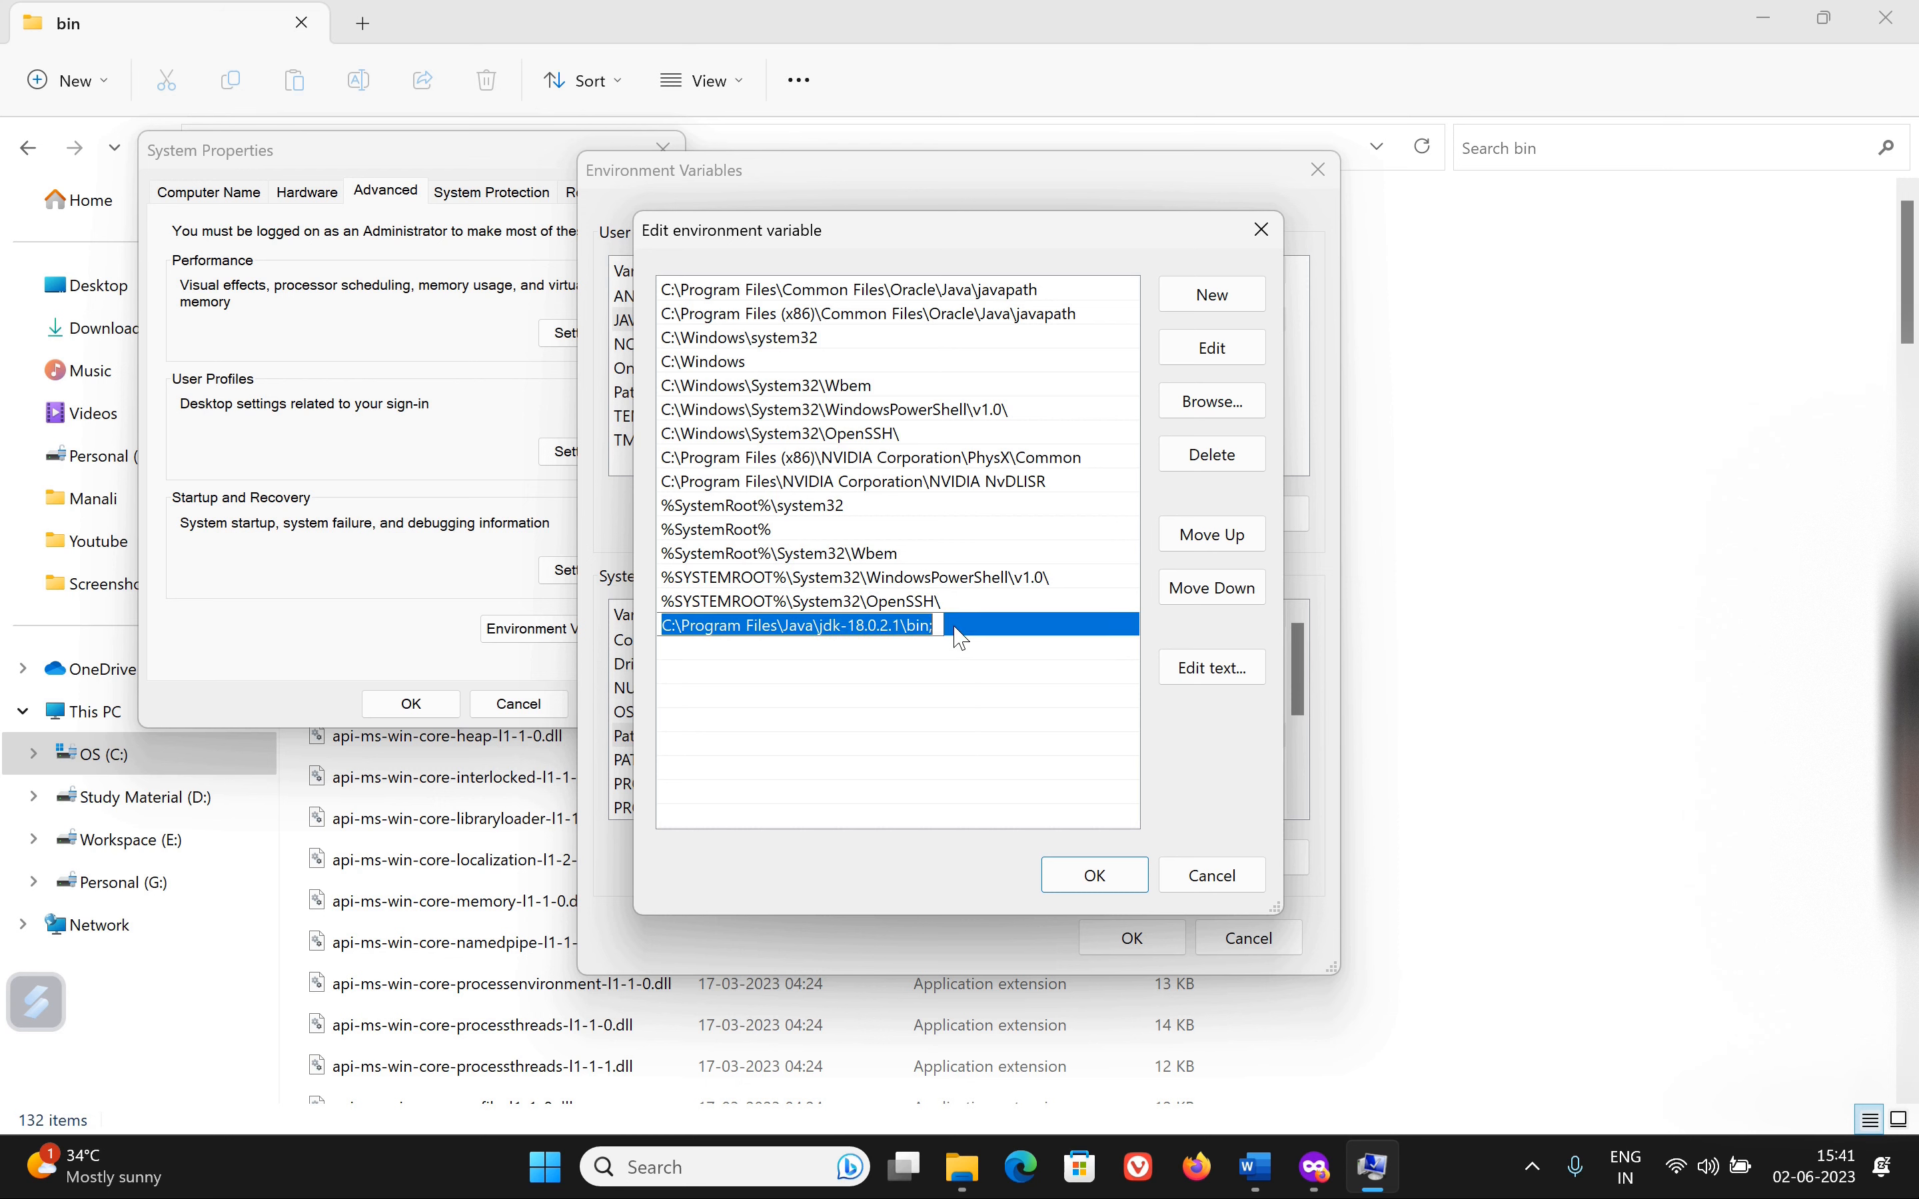
{"action": "key", "text": "BackSpace"}
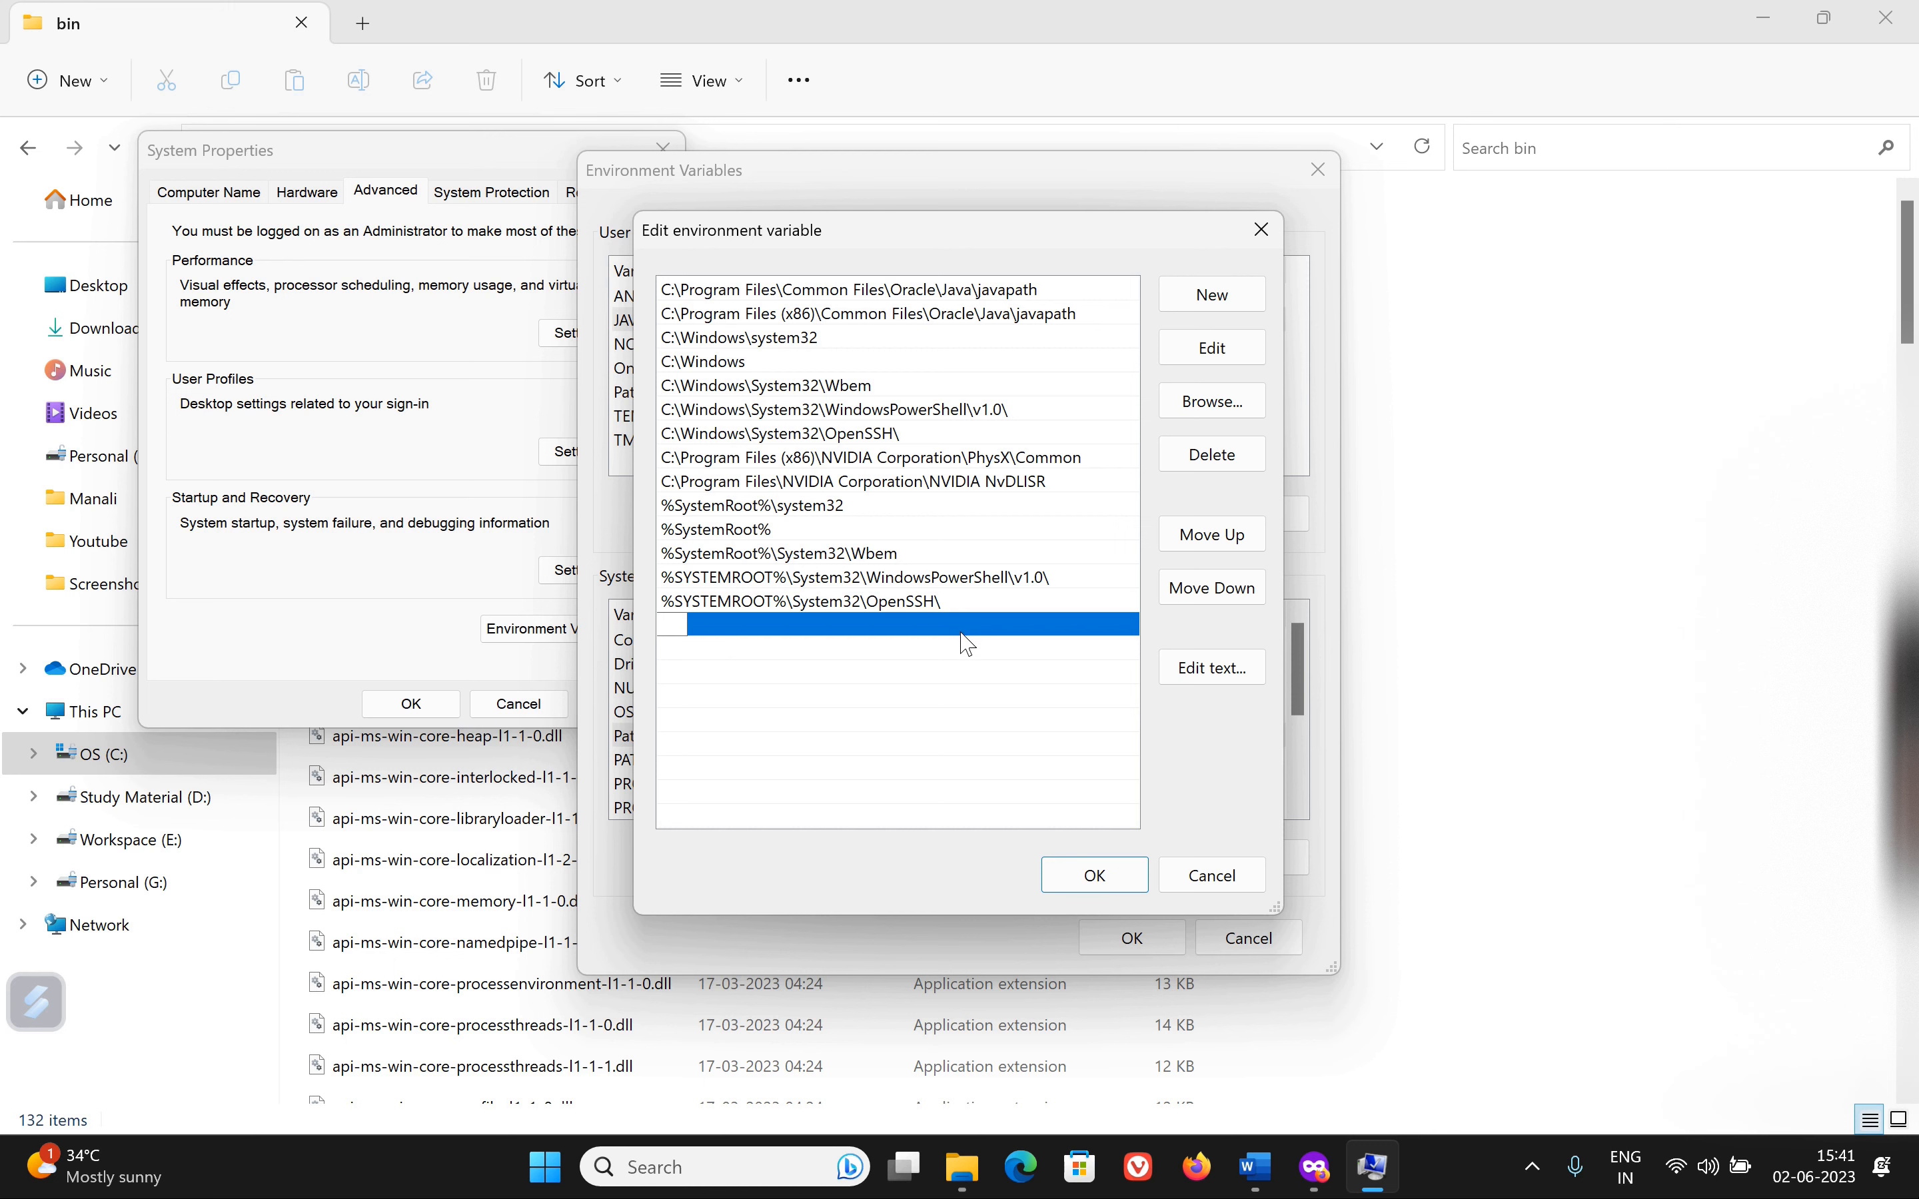
{"action": "key", "text": "ctrl+v"}
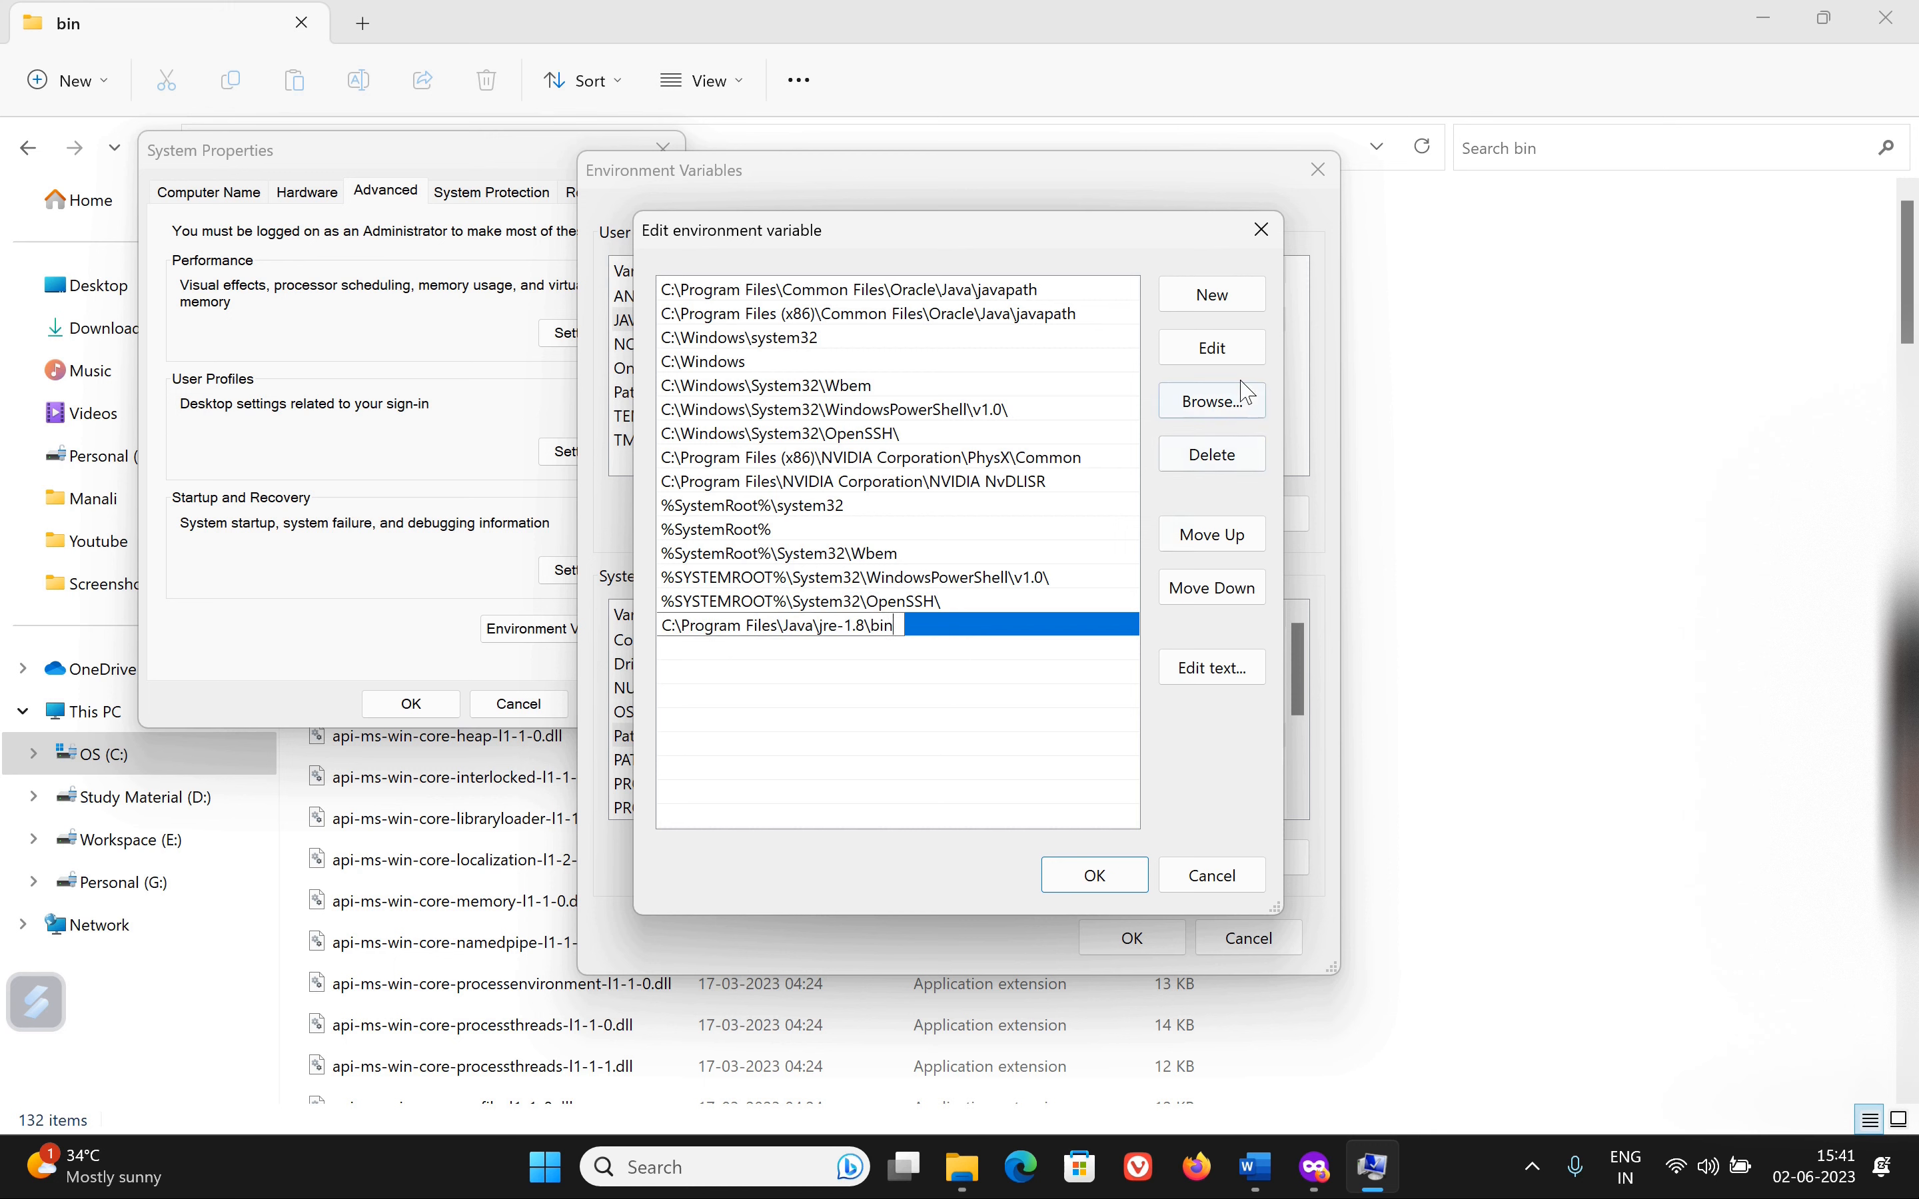
Step: Start another new entry in the system Path variable and clear the jre-1.8 path pasted into it
{"action": "left_click", "coordinate": [1205, 301]}
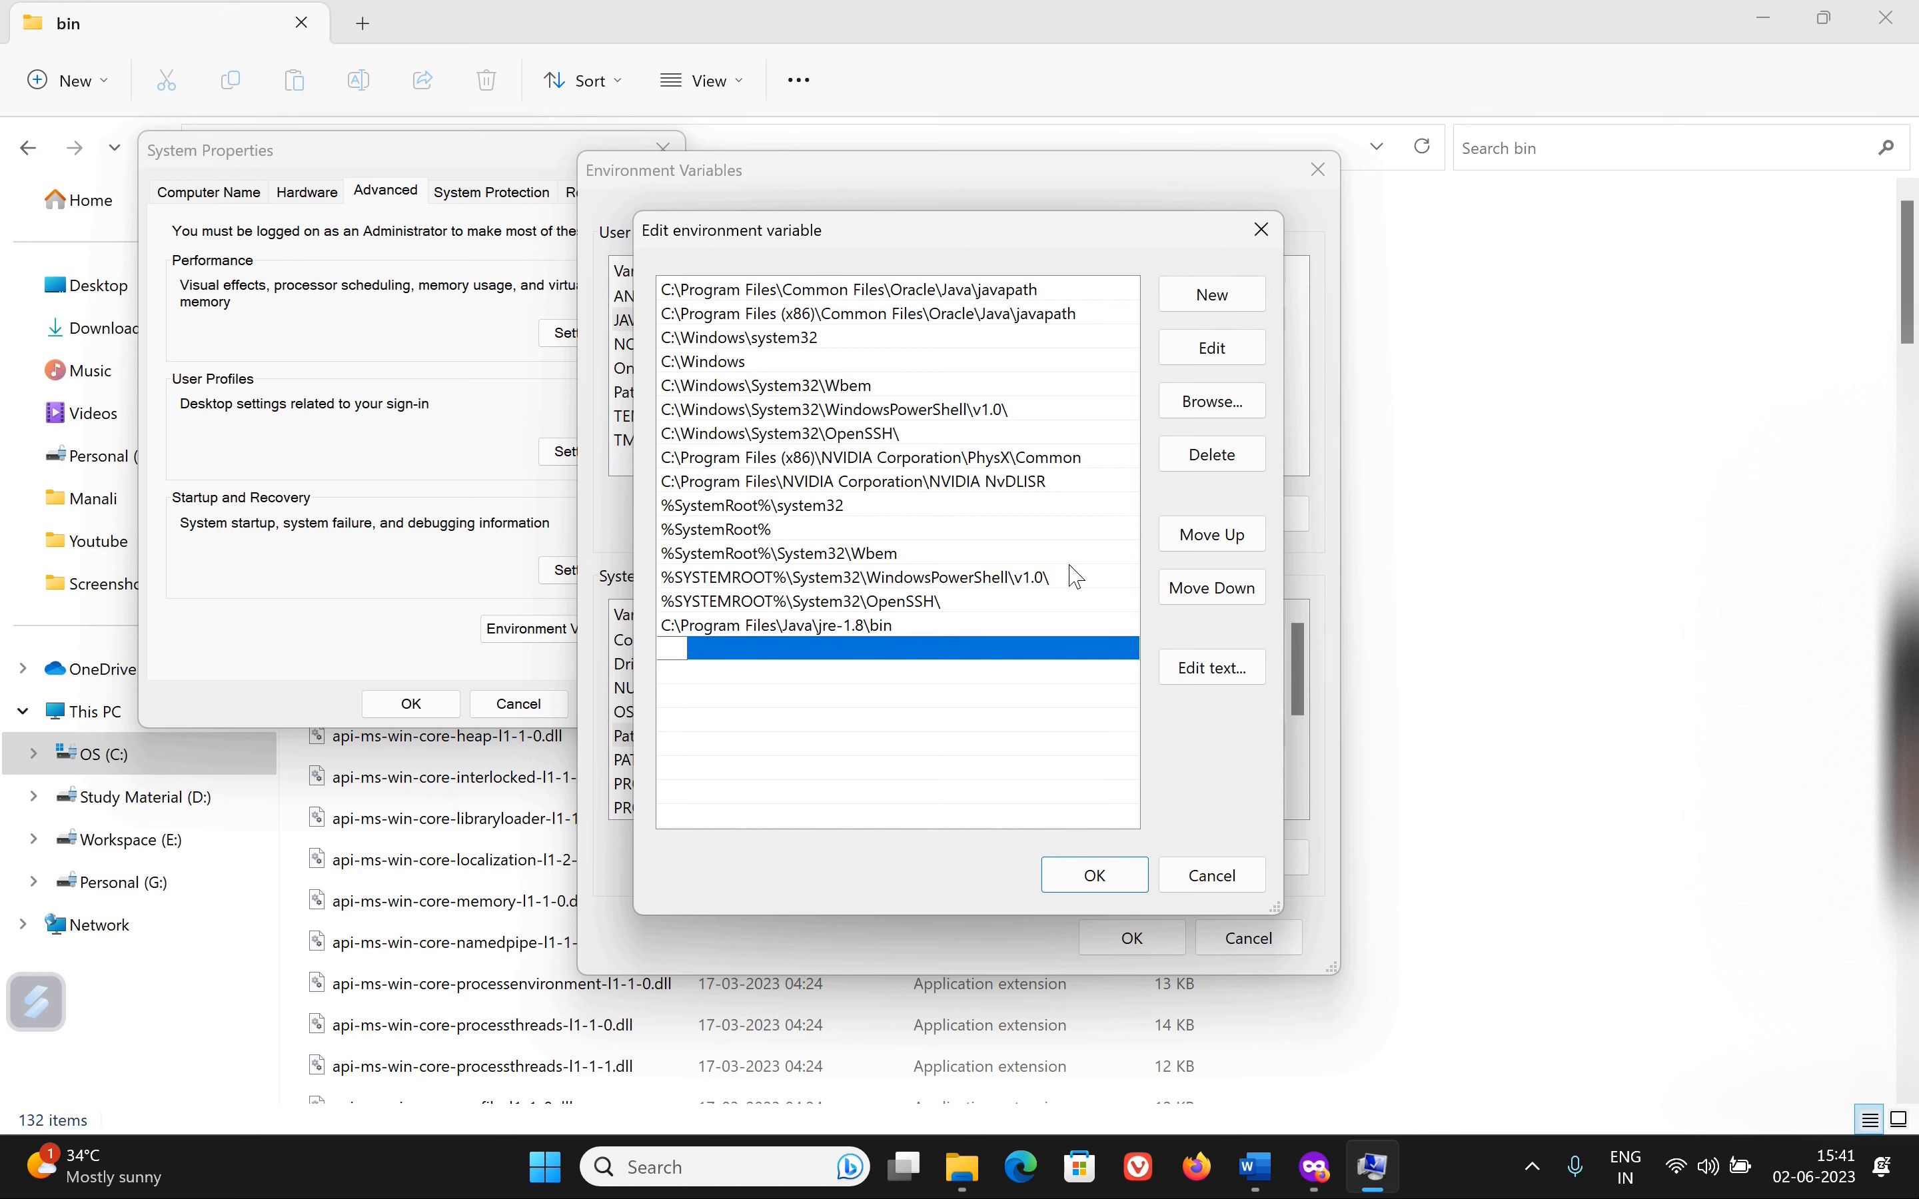
{"action": "key", "text": "ctrl+v"}
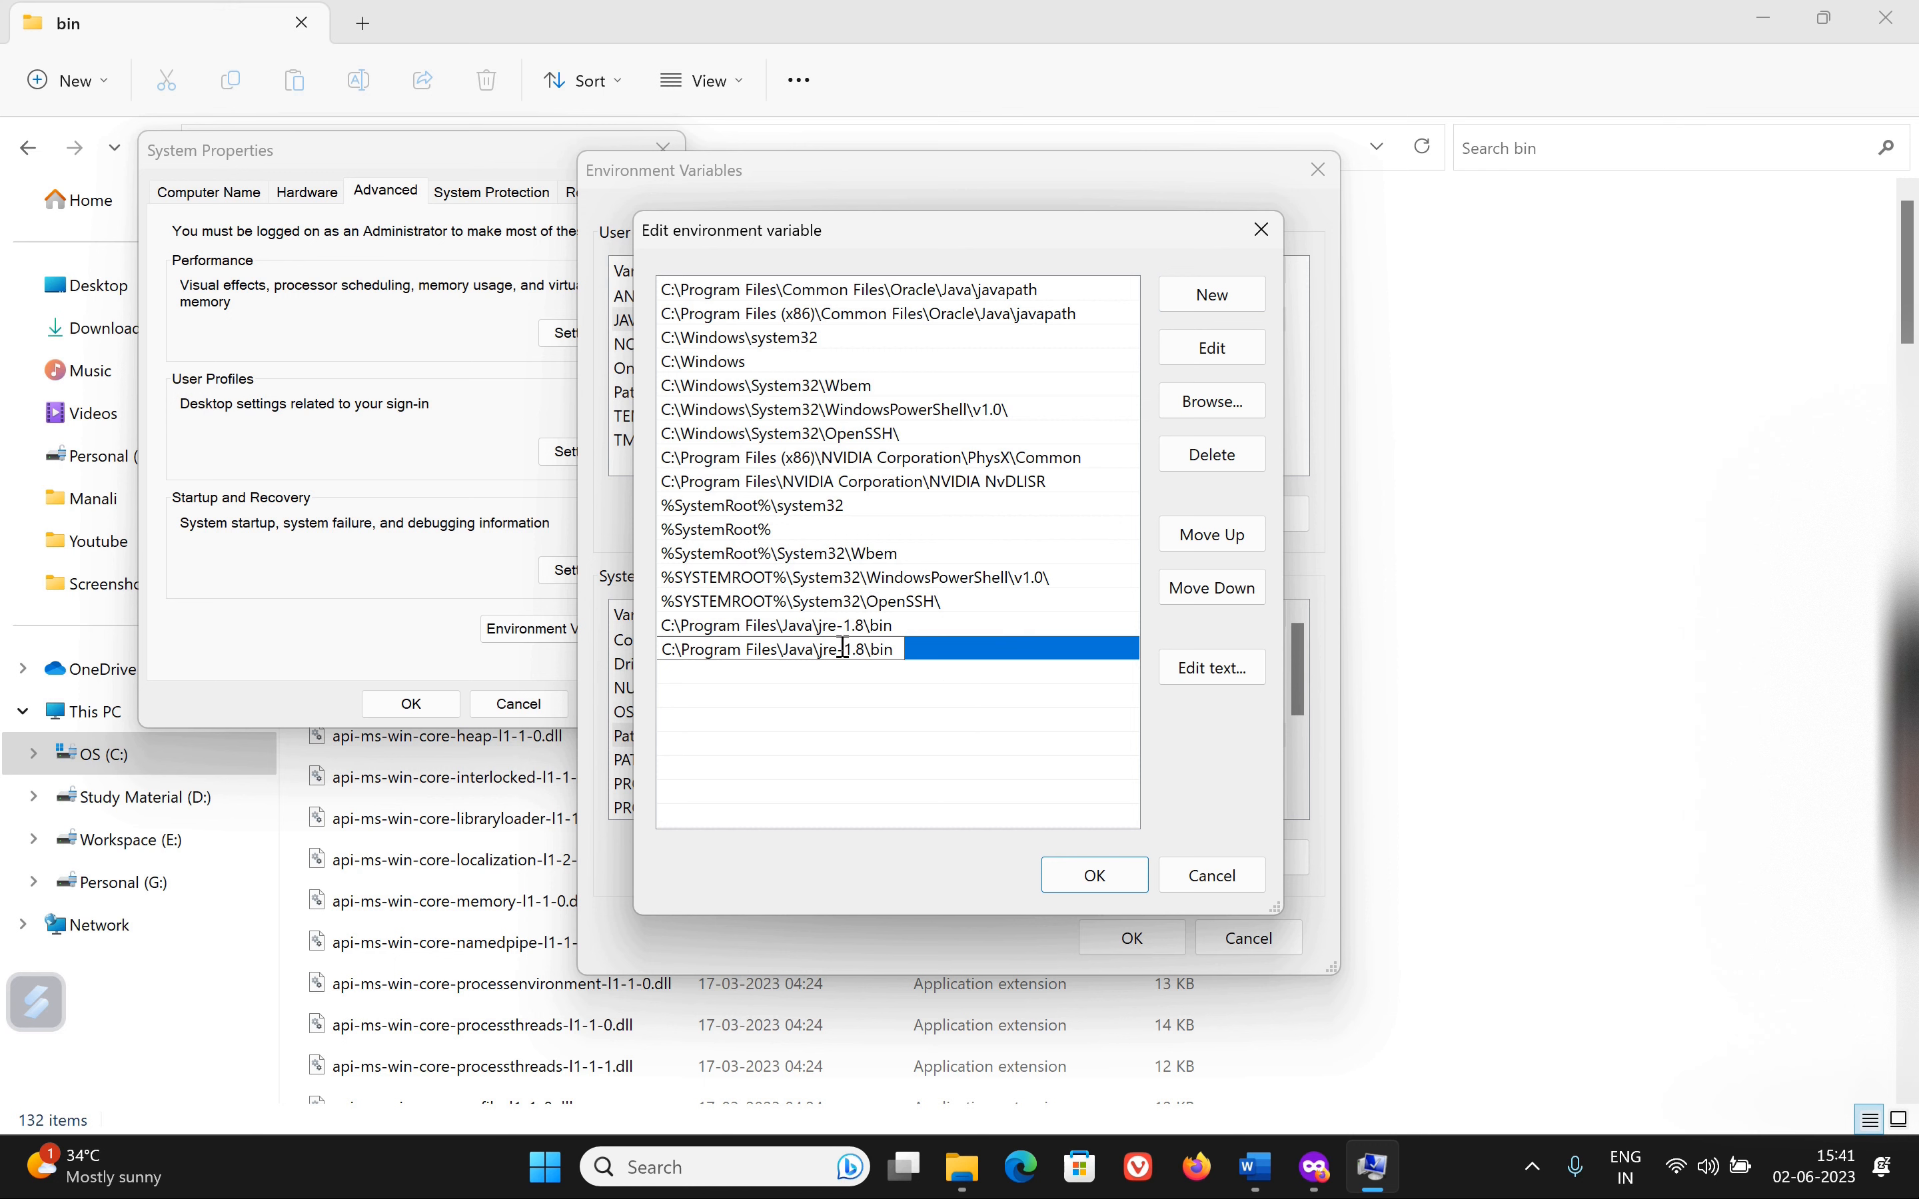
{"action": "key", "text": "BackSpace"}
{"action": "key", "text": "BackSpace"}
{"action": "key", "text": "BackSpace"}
{"action": "key", "text": "BackSpace"}
{"action": "key", "text": "BackSpace"}
{"action": "key", "text": "BackSpace"}
{"action": "key", "text": "BackSpace"}
{"action": "key", "text": "BackSpace"}
{"action": "key", "text": "BackSpace"}
{"action": "key", "text": "BackSpace"}
{"action": "key", "text": "BackSpace"}
{"action": "key", "text": "BackSpace"}
{"action": "key", "text": "BackSpace"}
{"action": "key", "text": "BackSpace"}
{"action": "key", "text": "BackSpace"}
{"action": "key", "text": "BackSpace"}
{"action": "key", "text": "BackSpace"}
{"action": "key", "text": "BackSpace"}
{"action": "key", "text": "BackSpace"}
{"action": "key", "text": "BackSpace"}
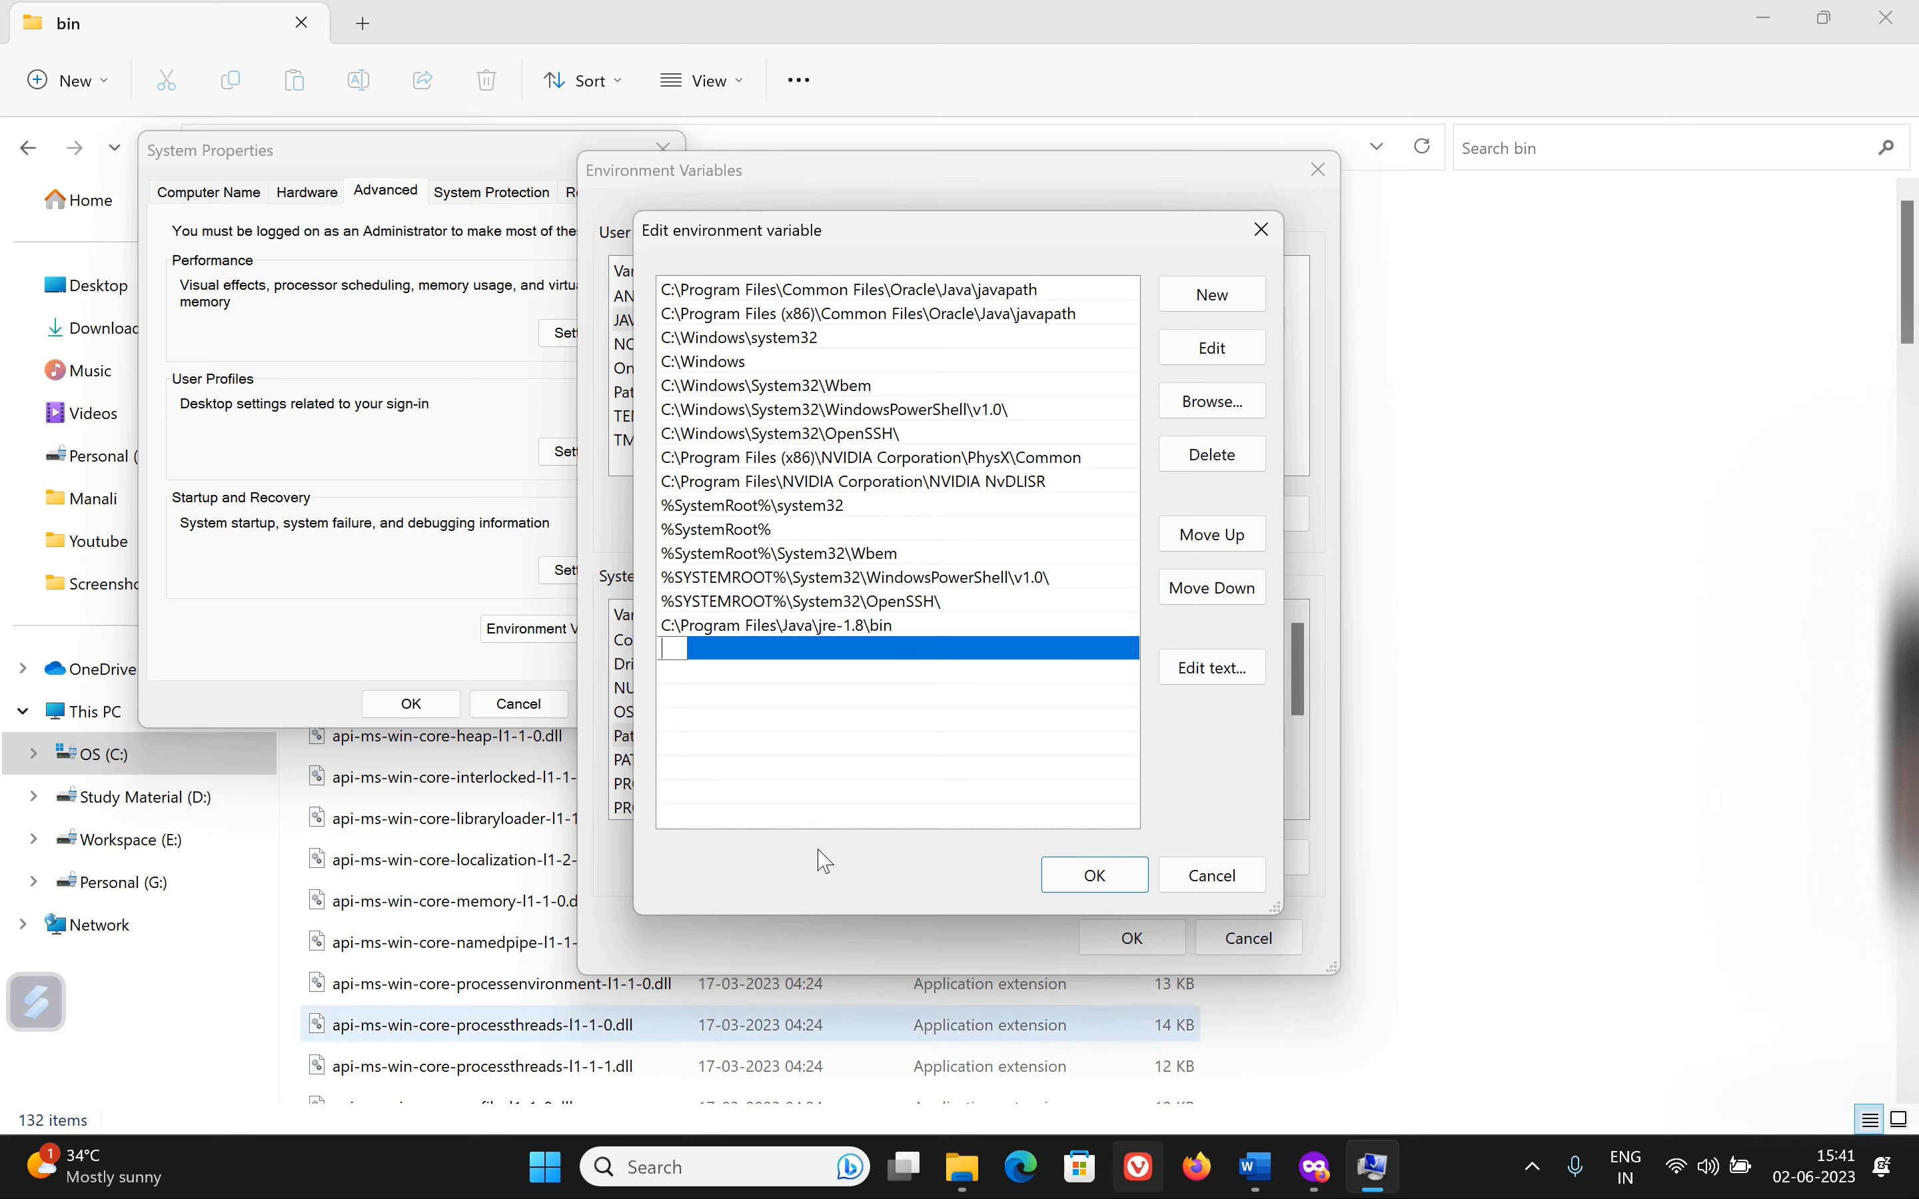
Step: Switch to File Explorer, browse to the bin folder of jdk-18.0.2.1 under C:\Program Files\Java, and copy its full path
{"action": "left_click", "coordinate": [1510, 750]}
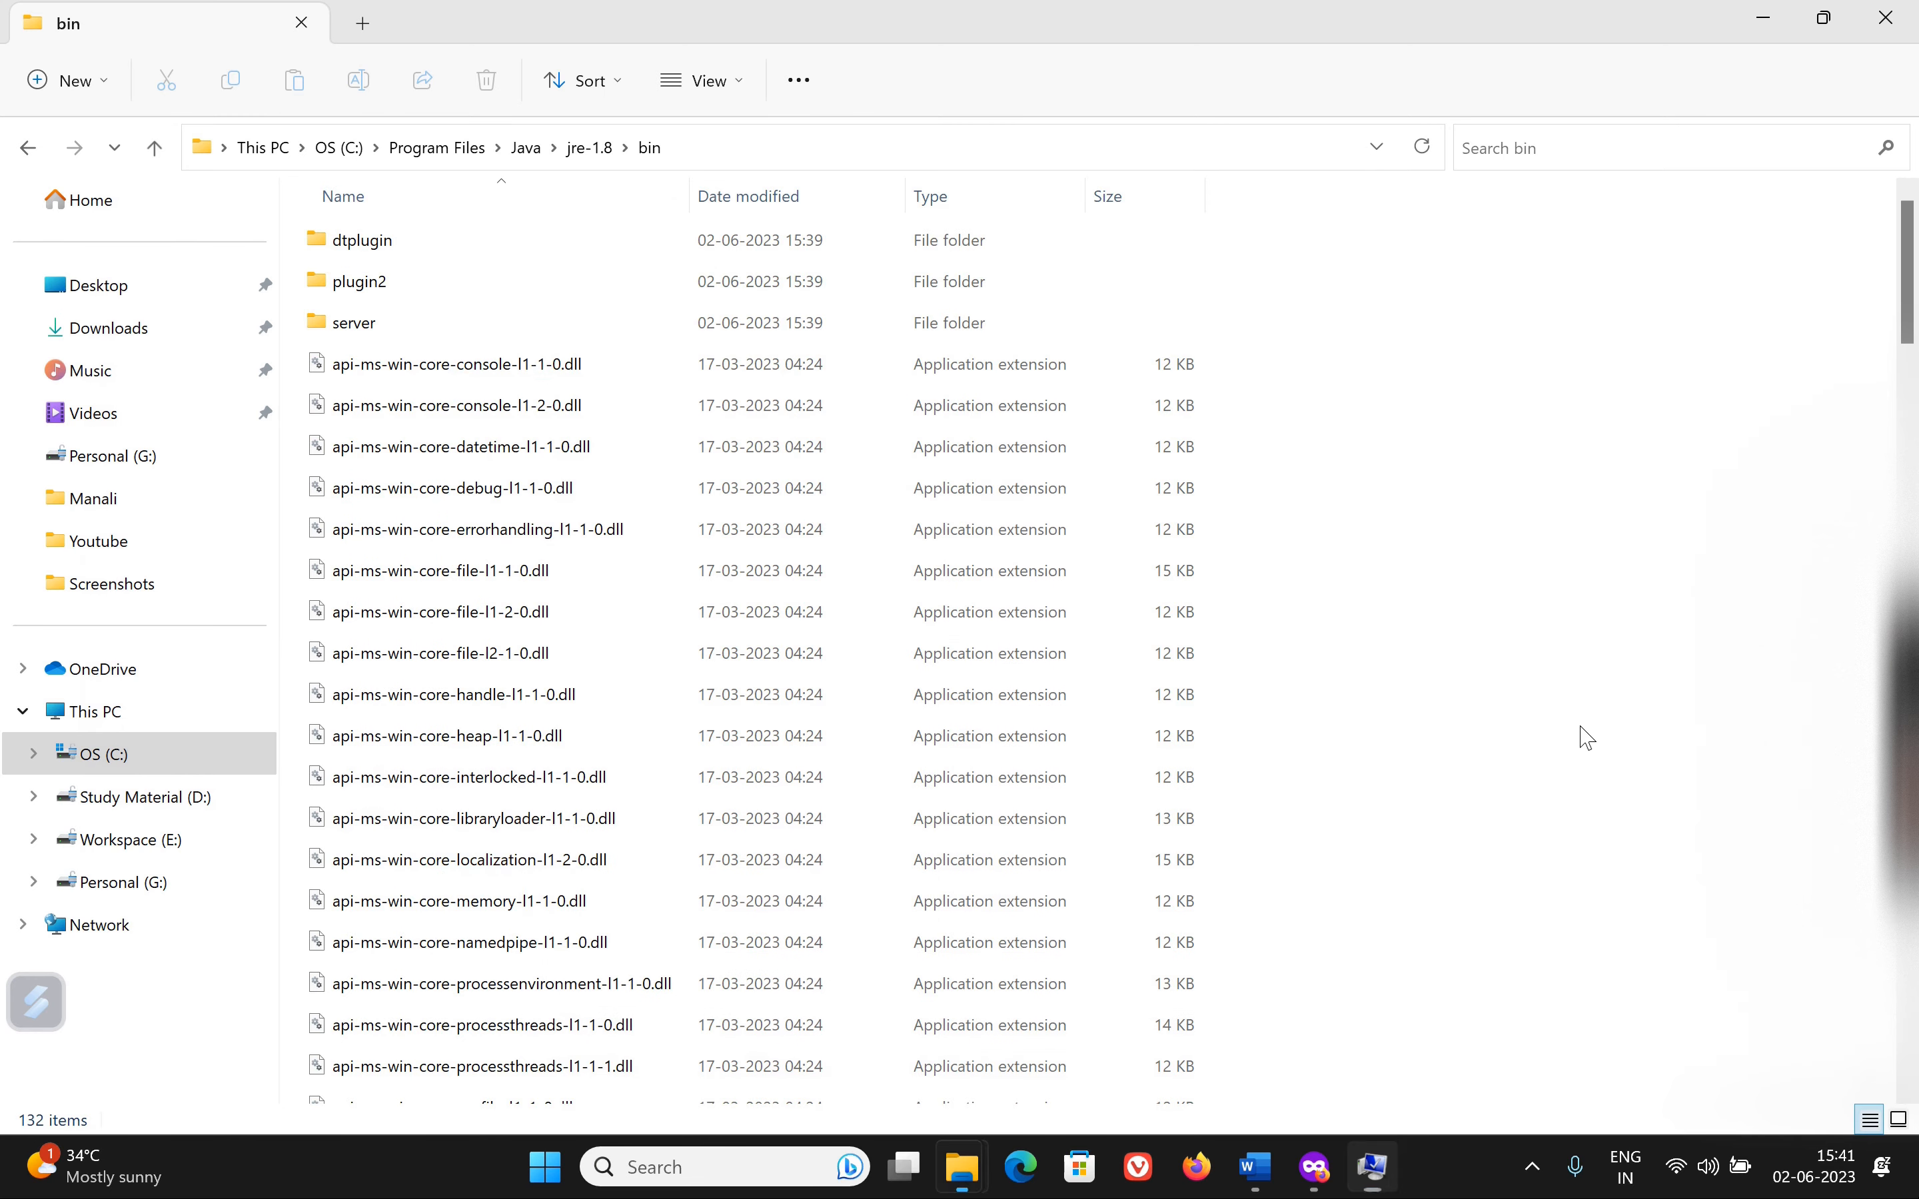
{"action": "left_click", "coordinate": [433, 149]}
{"action": "double_click", "coordinate": [384, 626]}
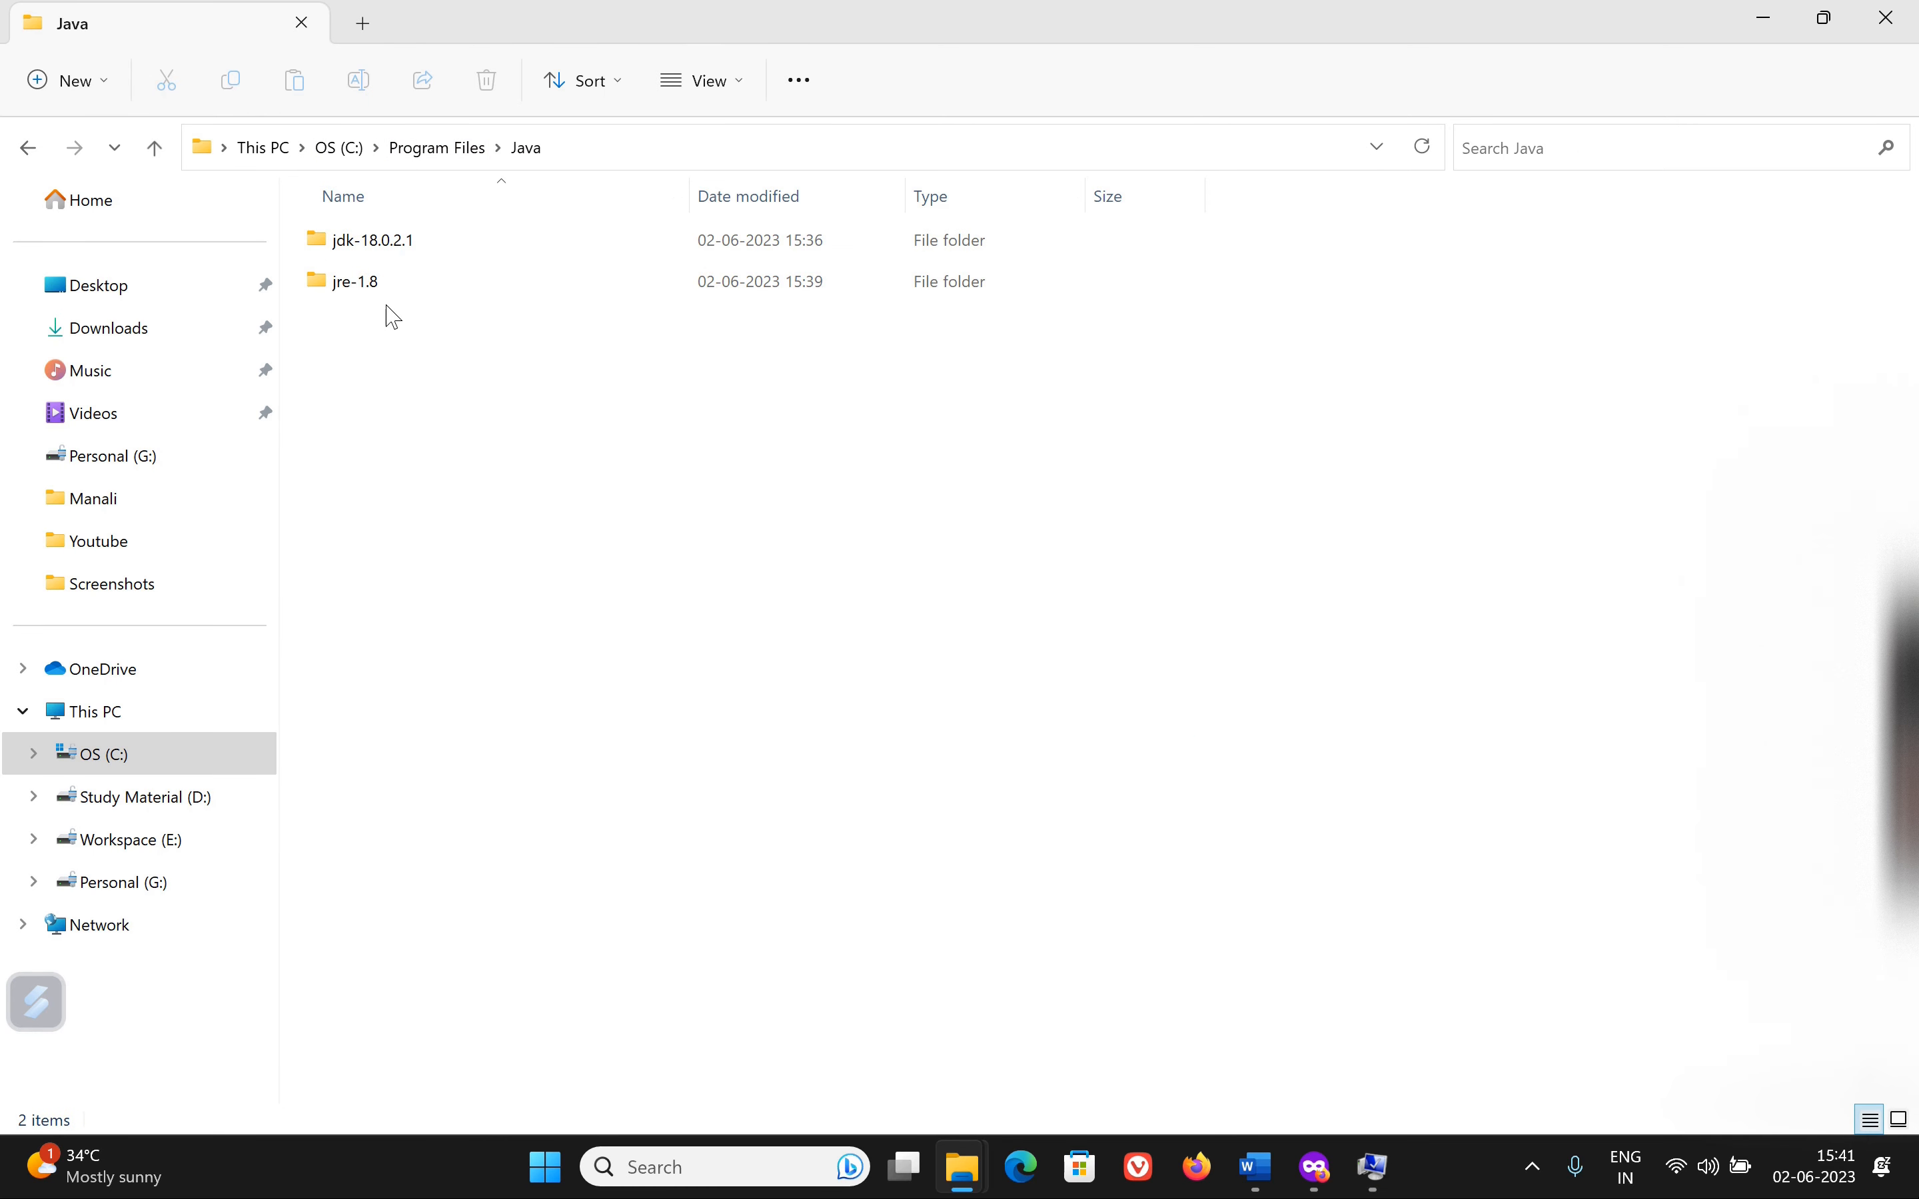
{"action": "double_click", "coordinate": [388, 241]}
{"action": "double_click", "coordinate": [393, 242]}
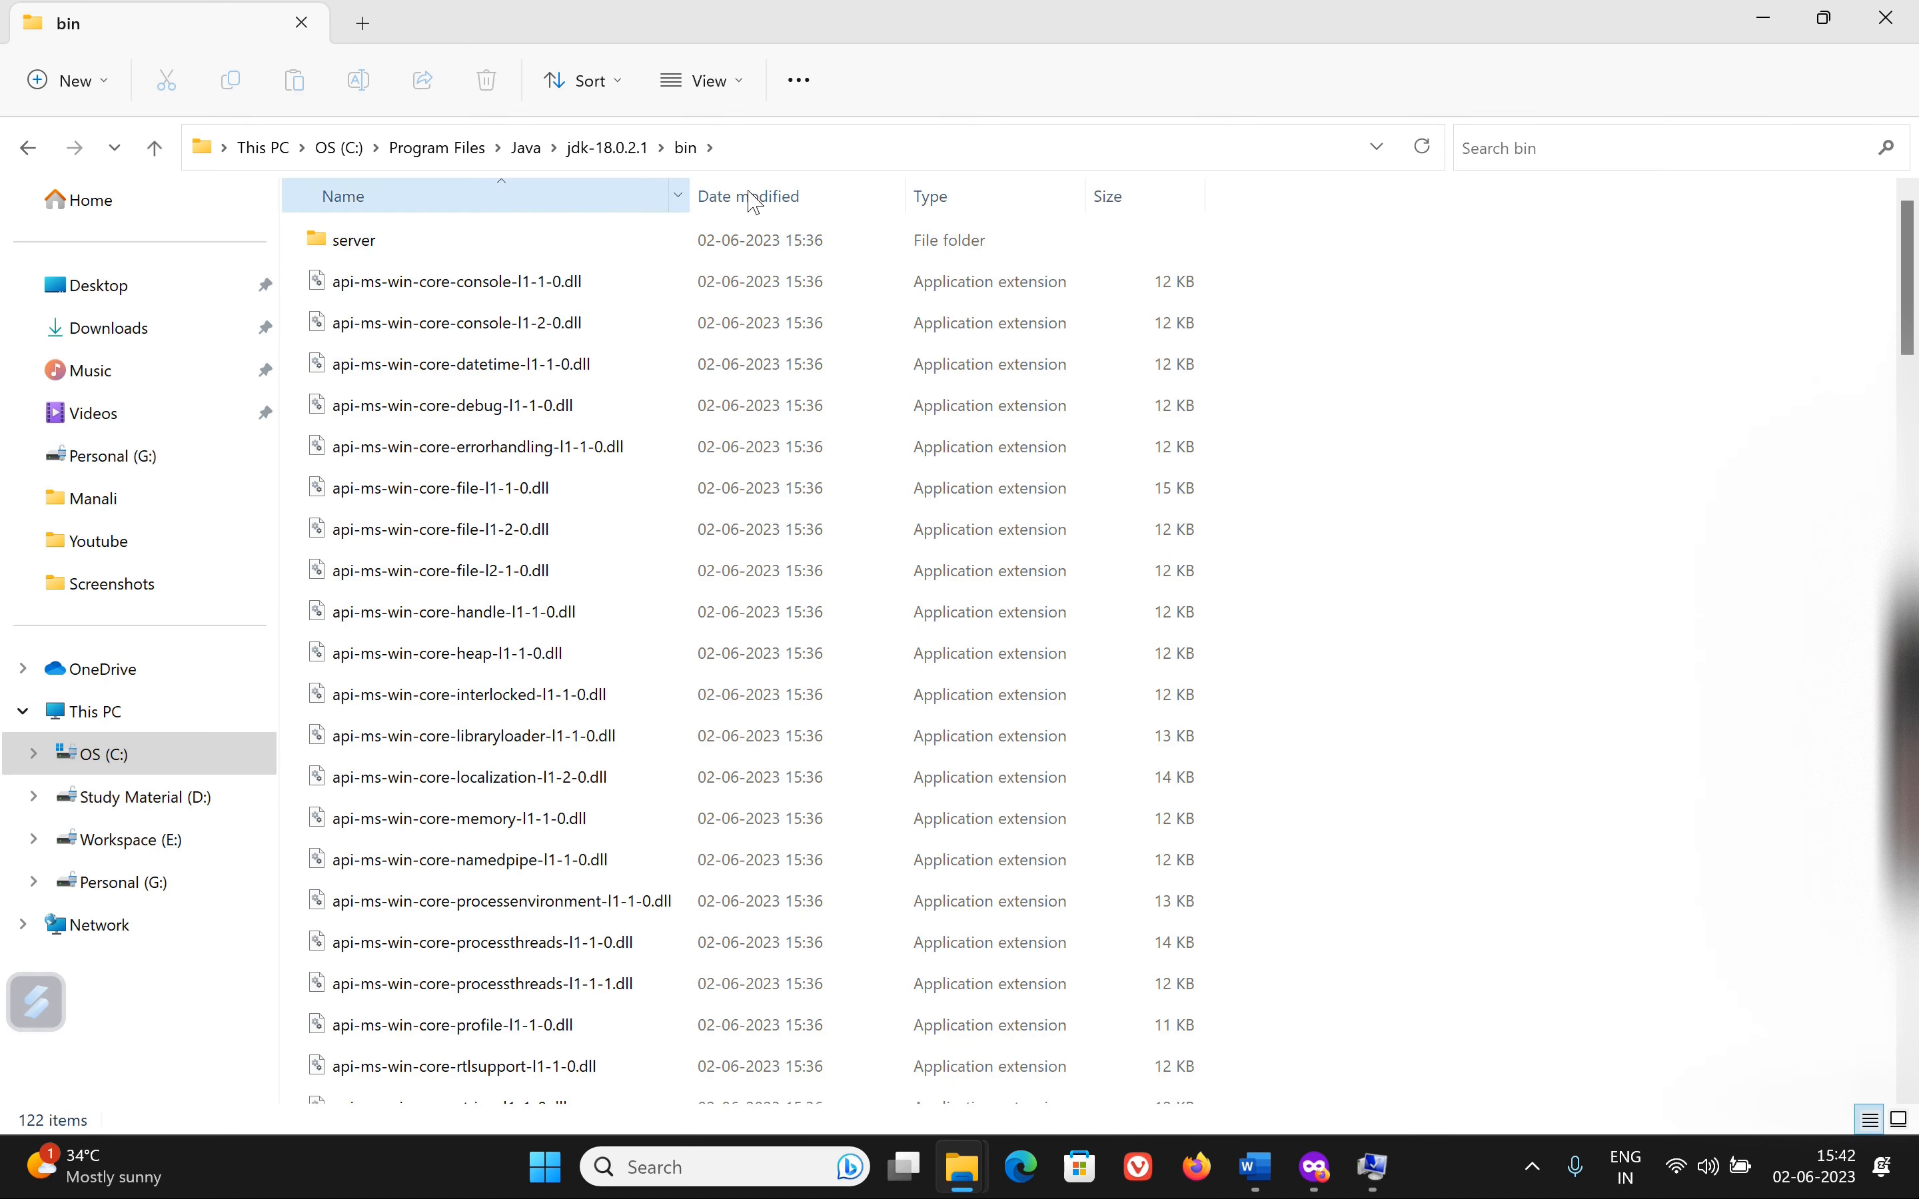
{"action": "left_click", "coordinate": [780, 148]}
{"action": "key", "text": "ctrl+c"}
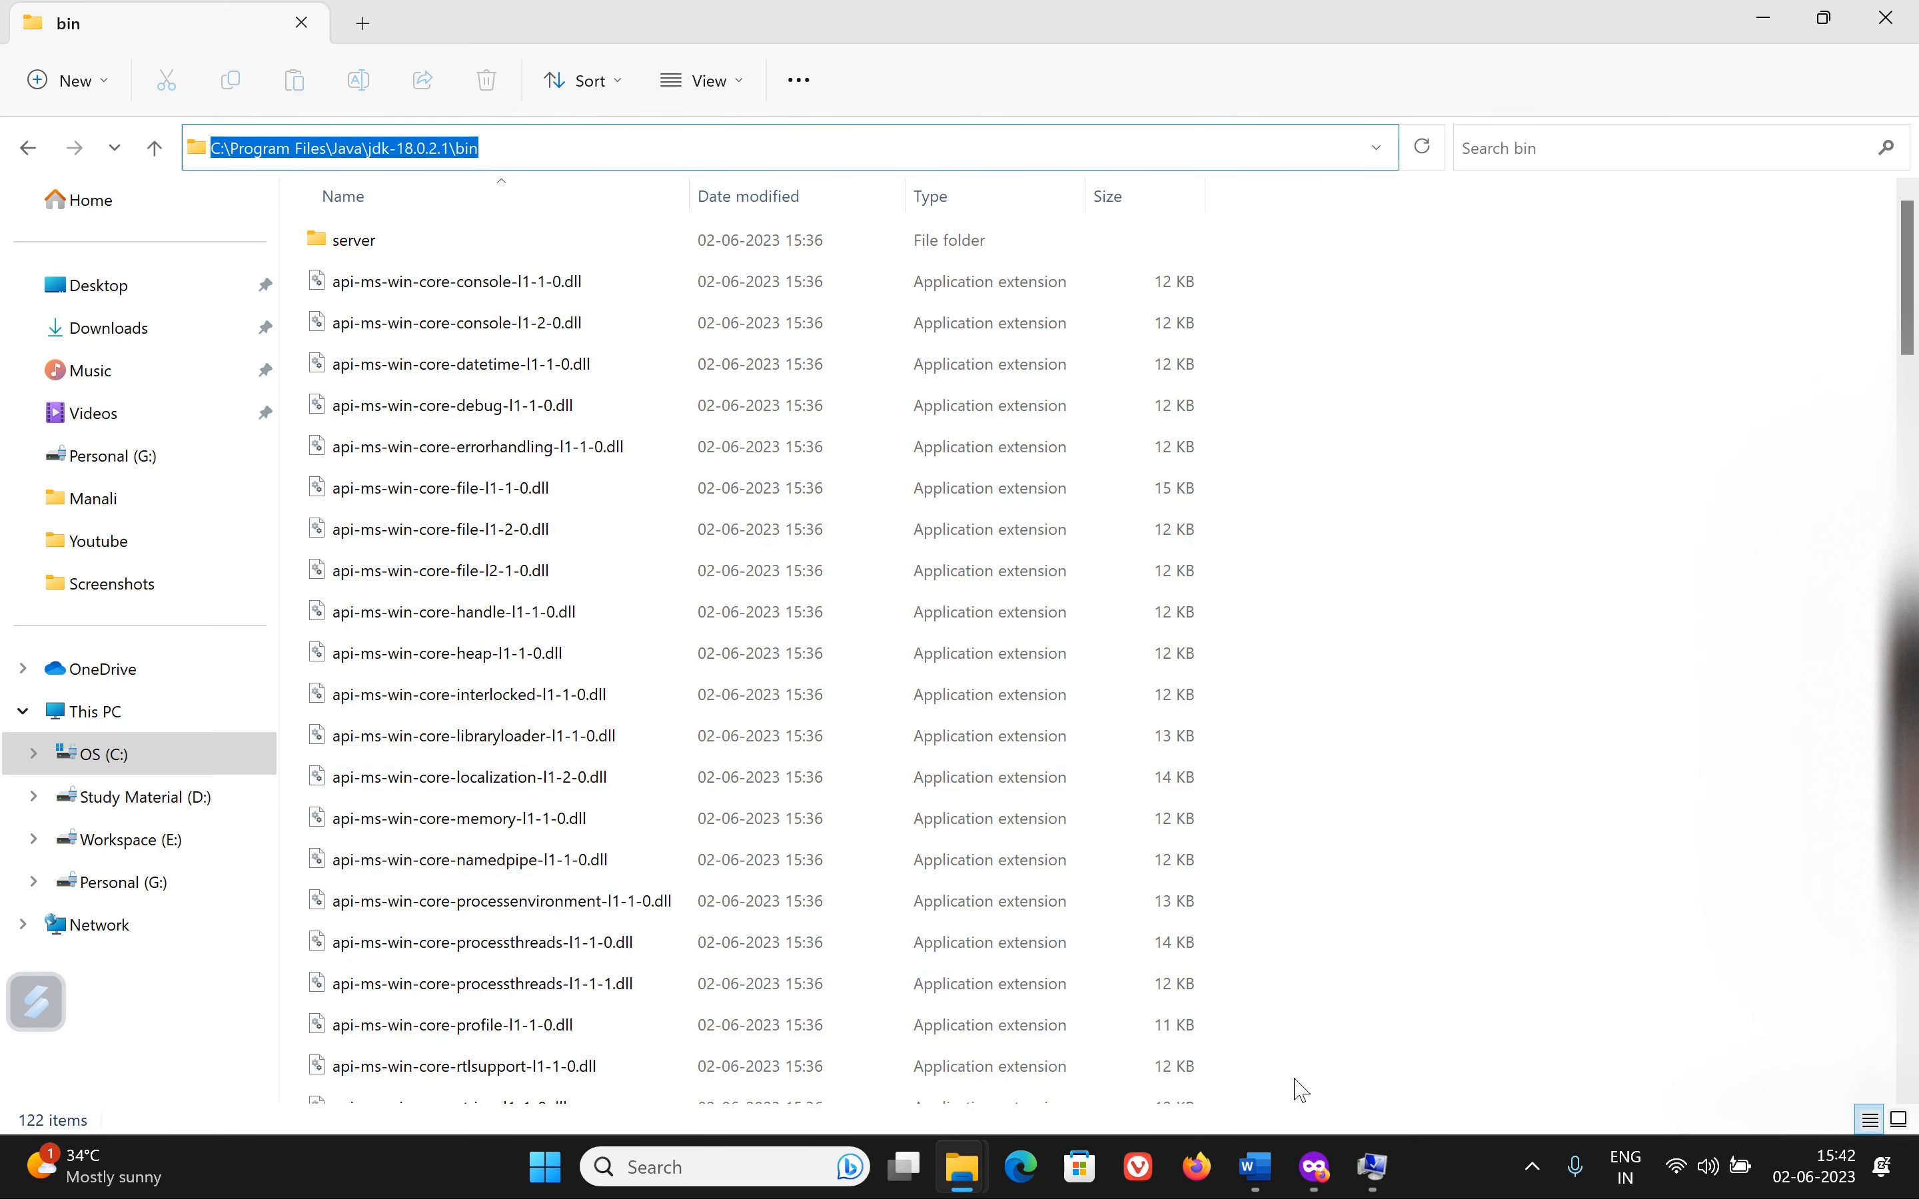
Step: Add C:\Program Files\Java\jdk-18.0.2.1\bin as a new entry in the system Path variable and save the environment variable and system property changes
{"action": "left_click", "coordinate": [1372, 1166]}
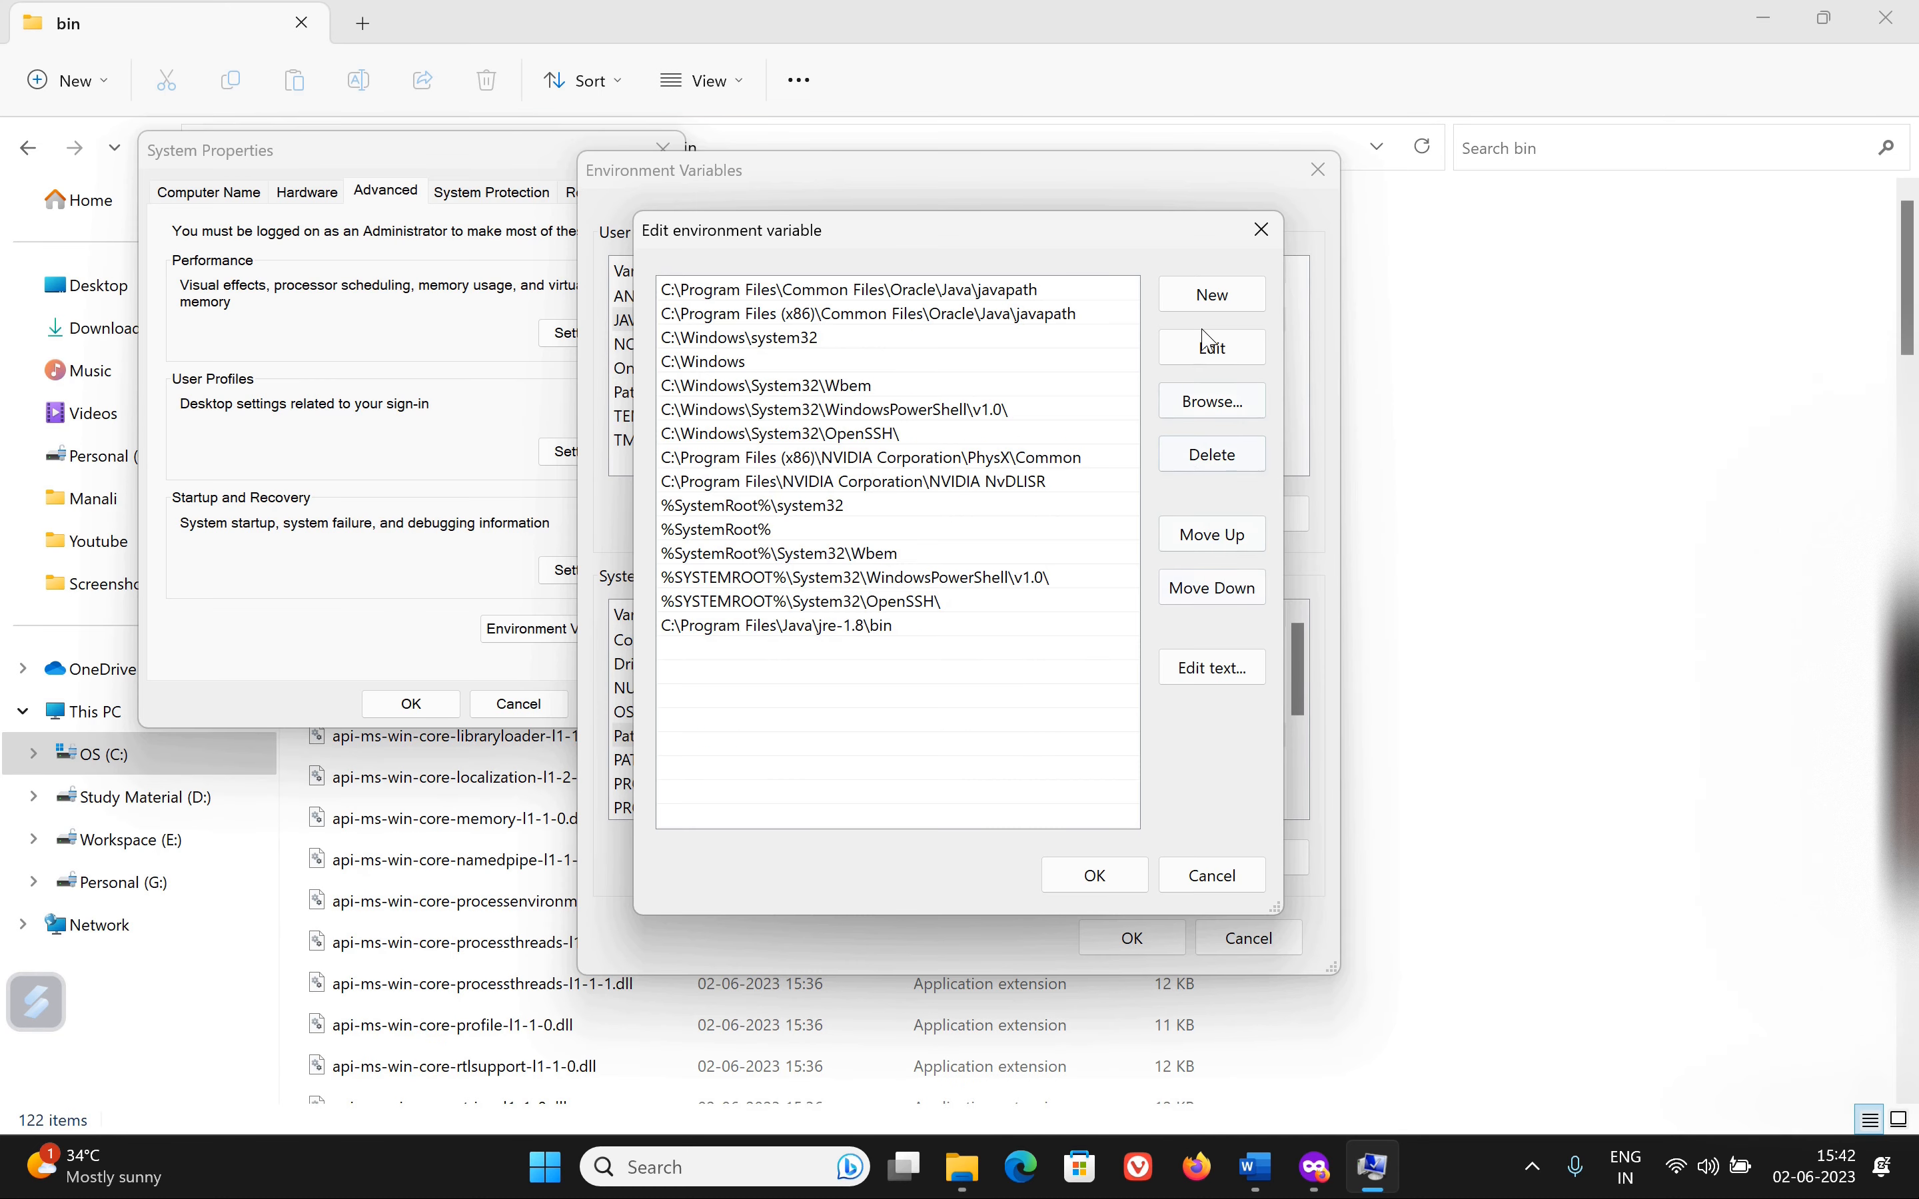
{"action": "left_click", "coordinate": [1211, 295]}
{"action": "key", "text": "ctrl+v"}
{"action": "left_click", "coordinate": [1093, 875]}
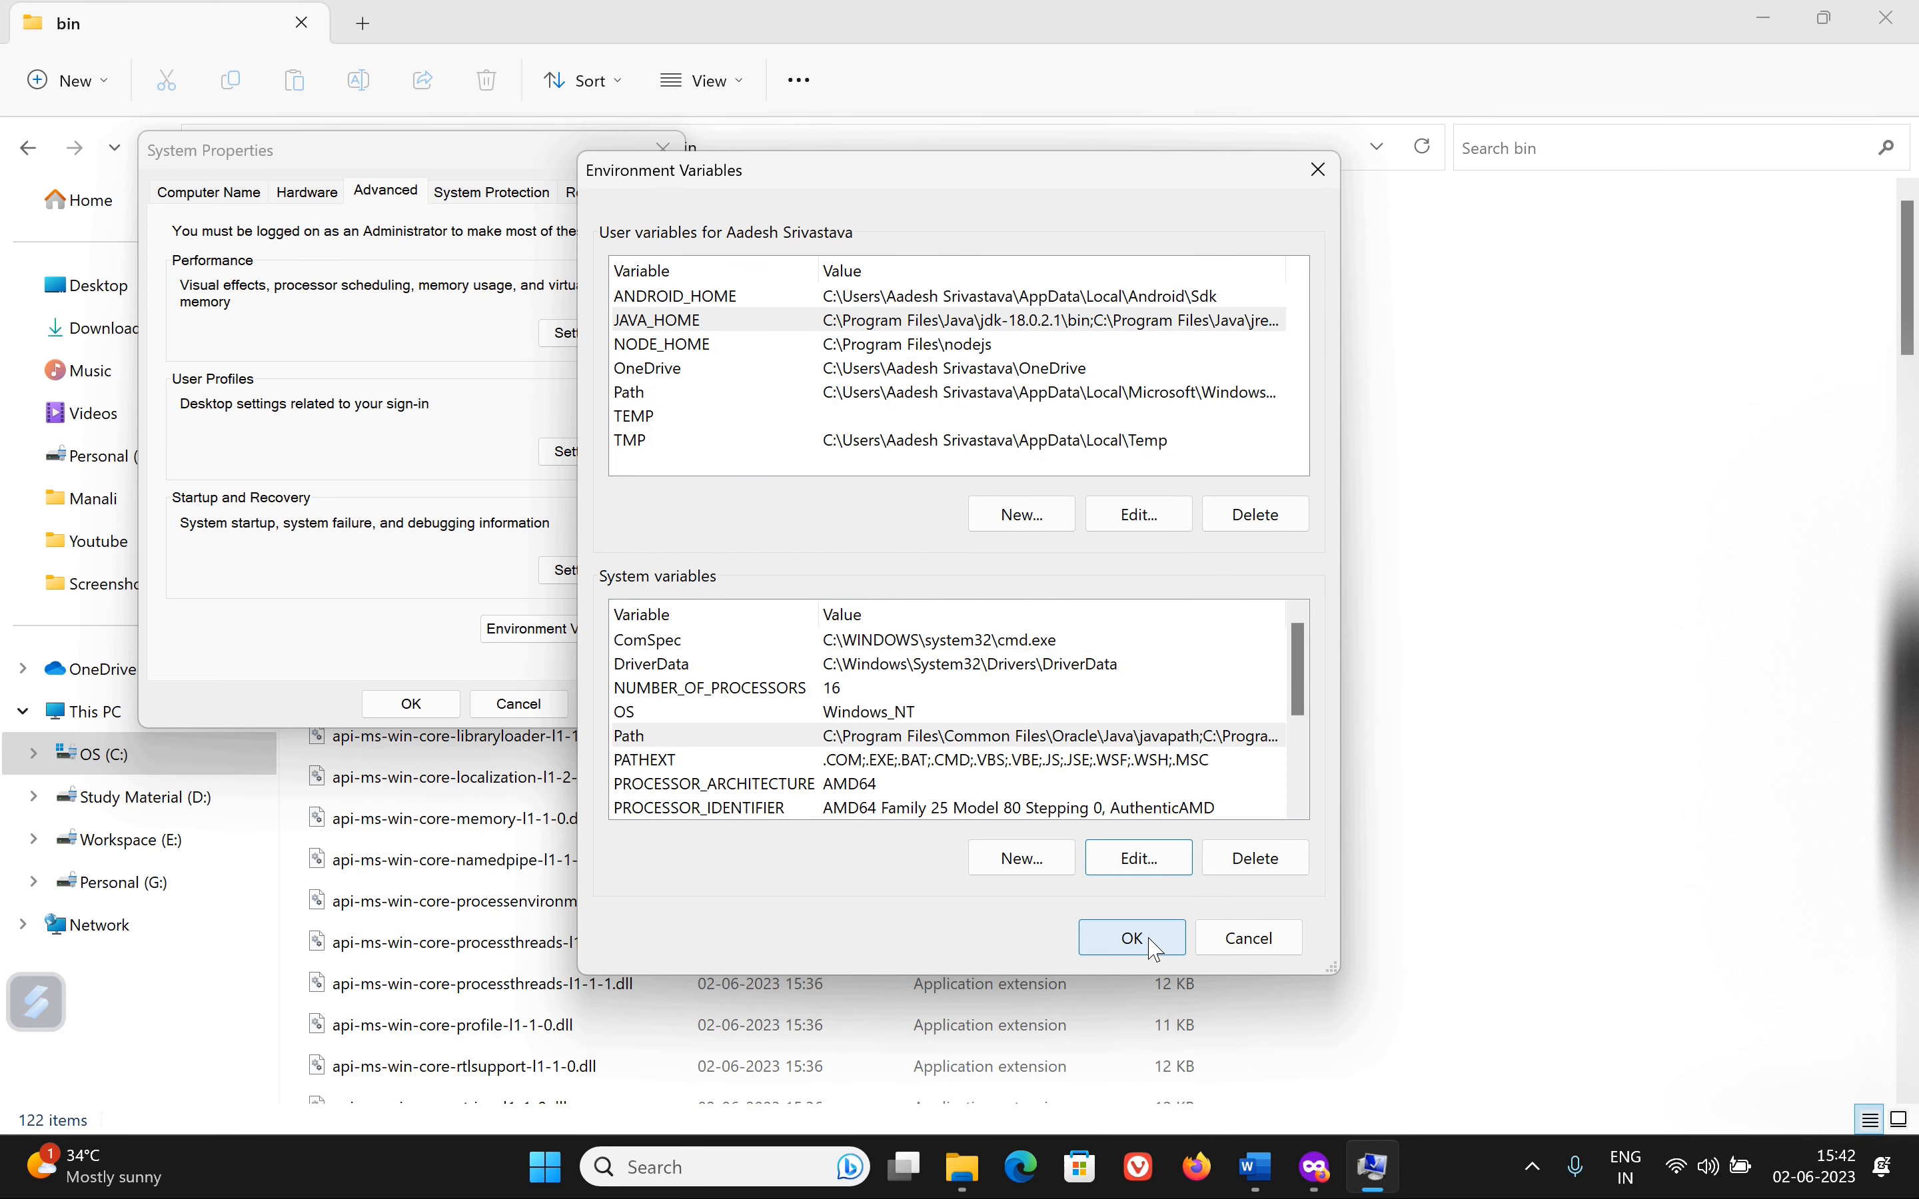
{"action": "left_click", "coordinate": [1151, 946]}
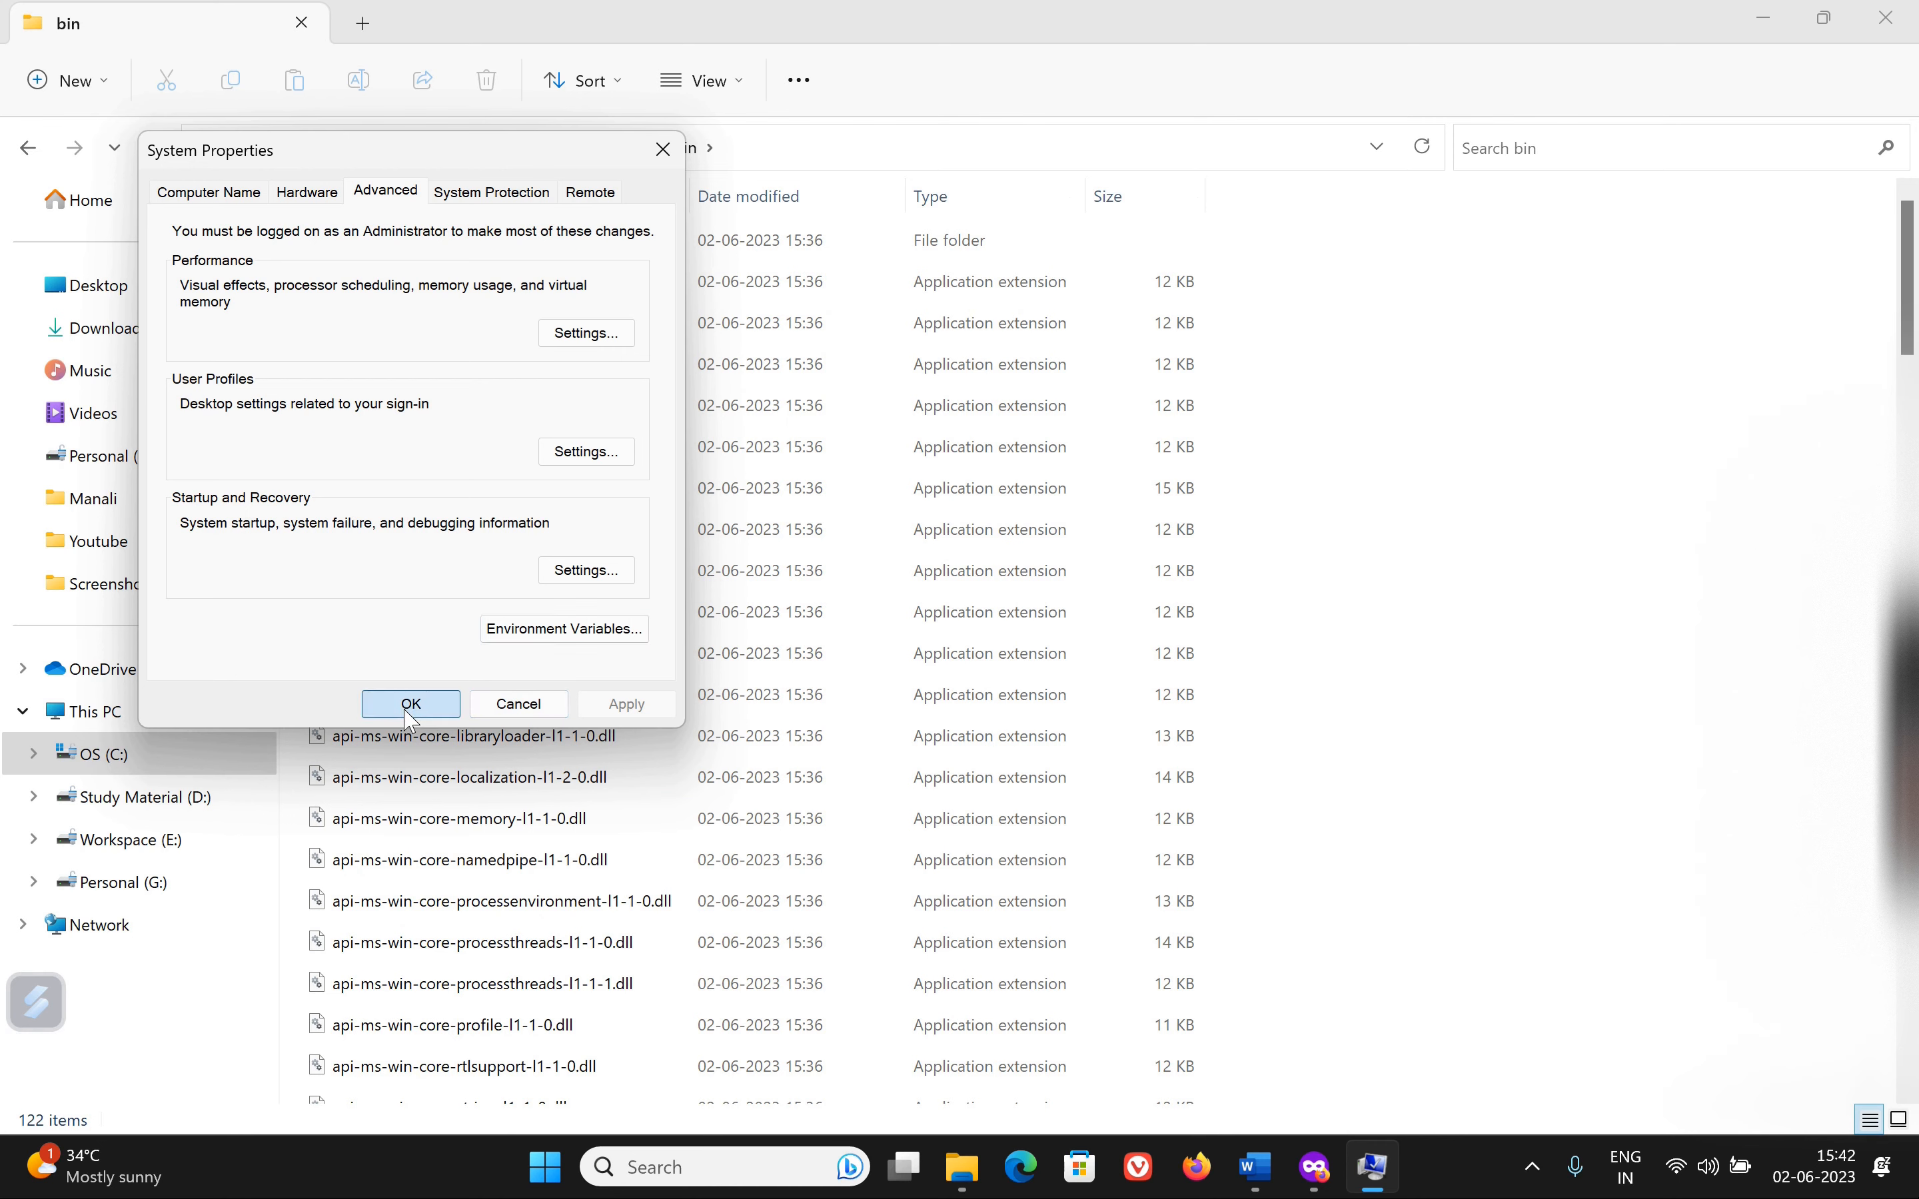
{"action": "left_click", "coordinate": [410, 703]}
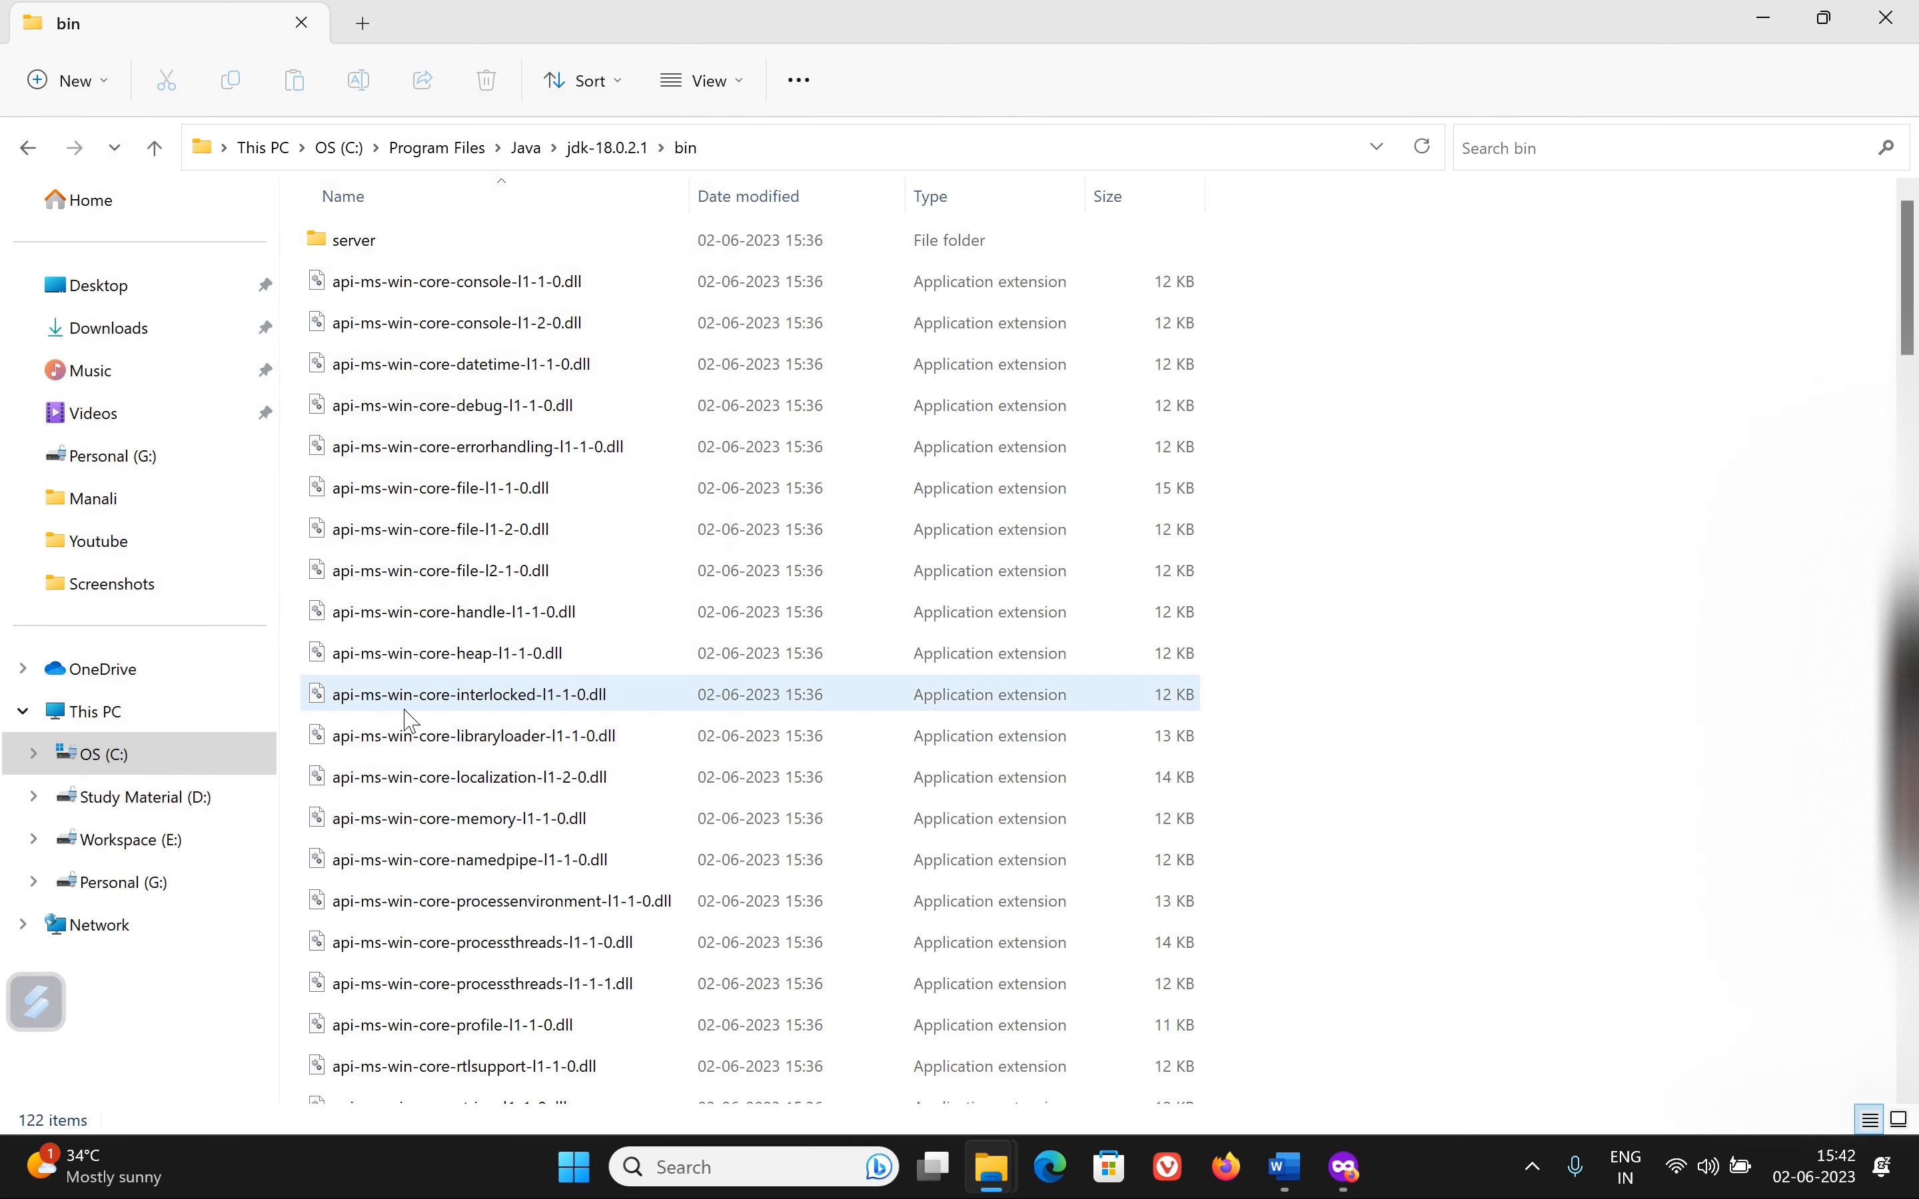
Step: Return File Explorer to the C: drive and run java -version in a Command Prompt opened as administrator
{"action": "left_click", "coordinate": [339, 147]}
{"action": "left_click", "coordinate": [476, 800]}
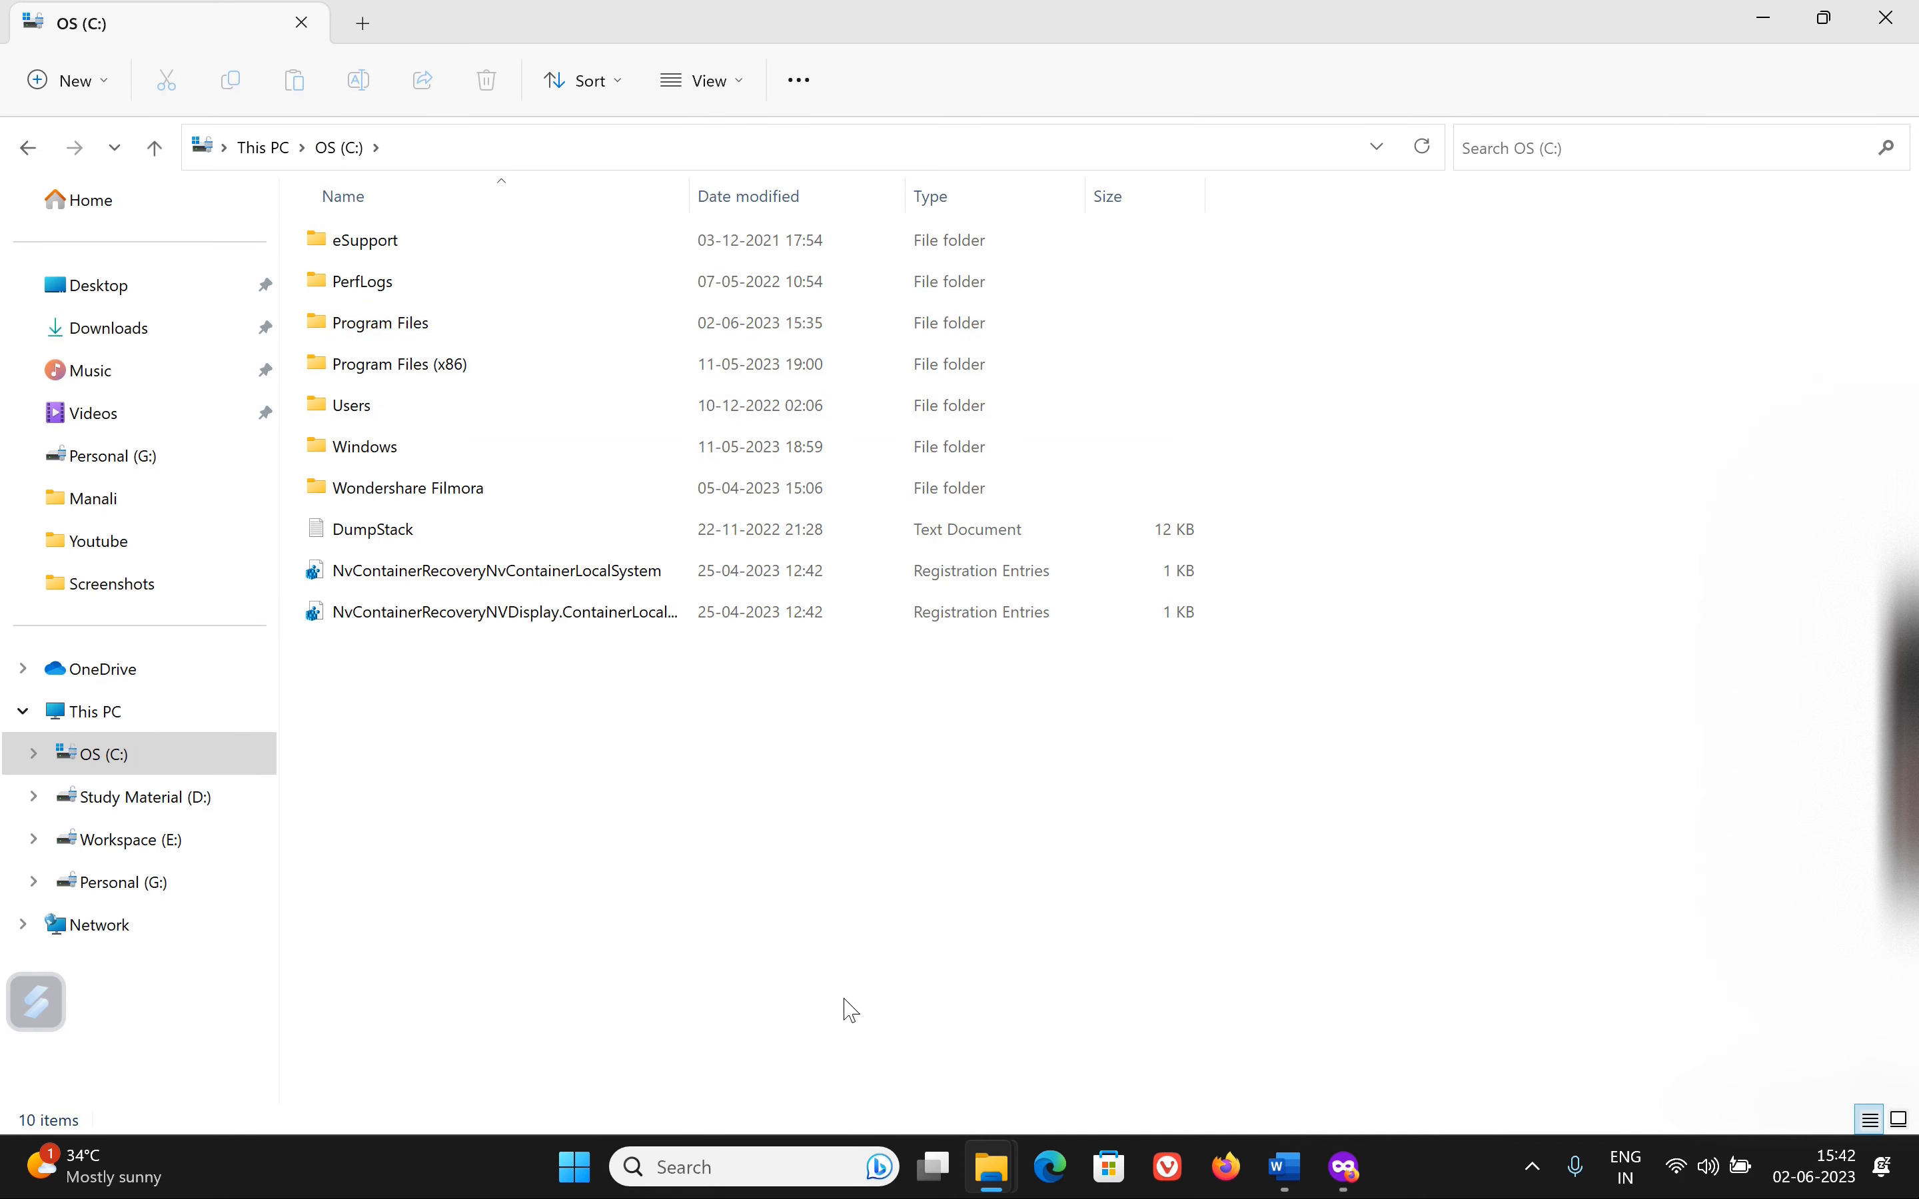
{"action": "left_click", "coordinate": [797, 1158]}
{"action": "type", "text": "CMD"}
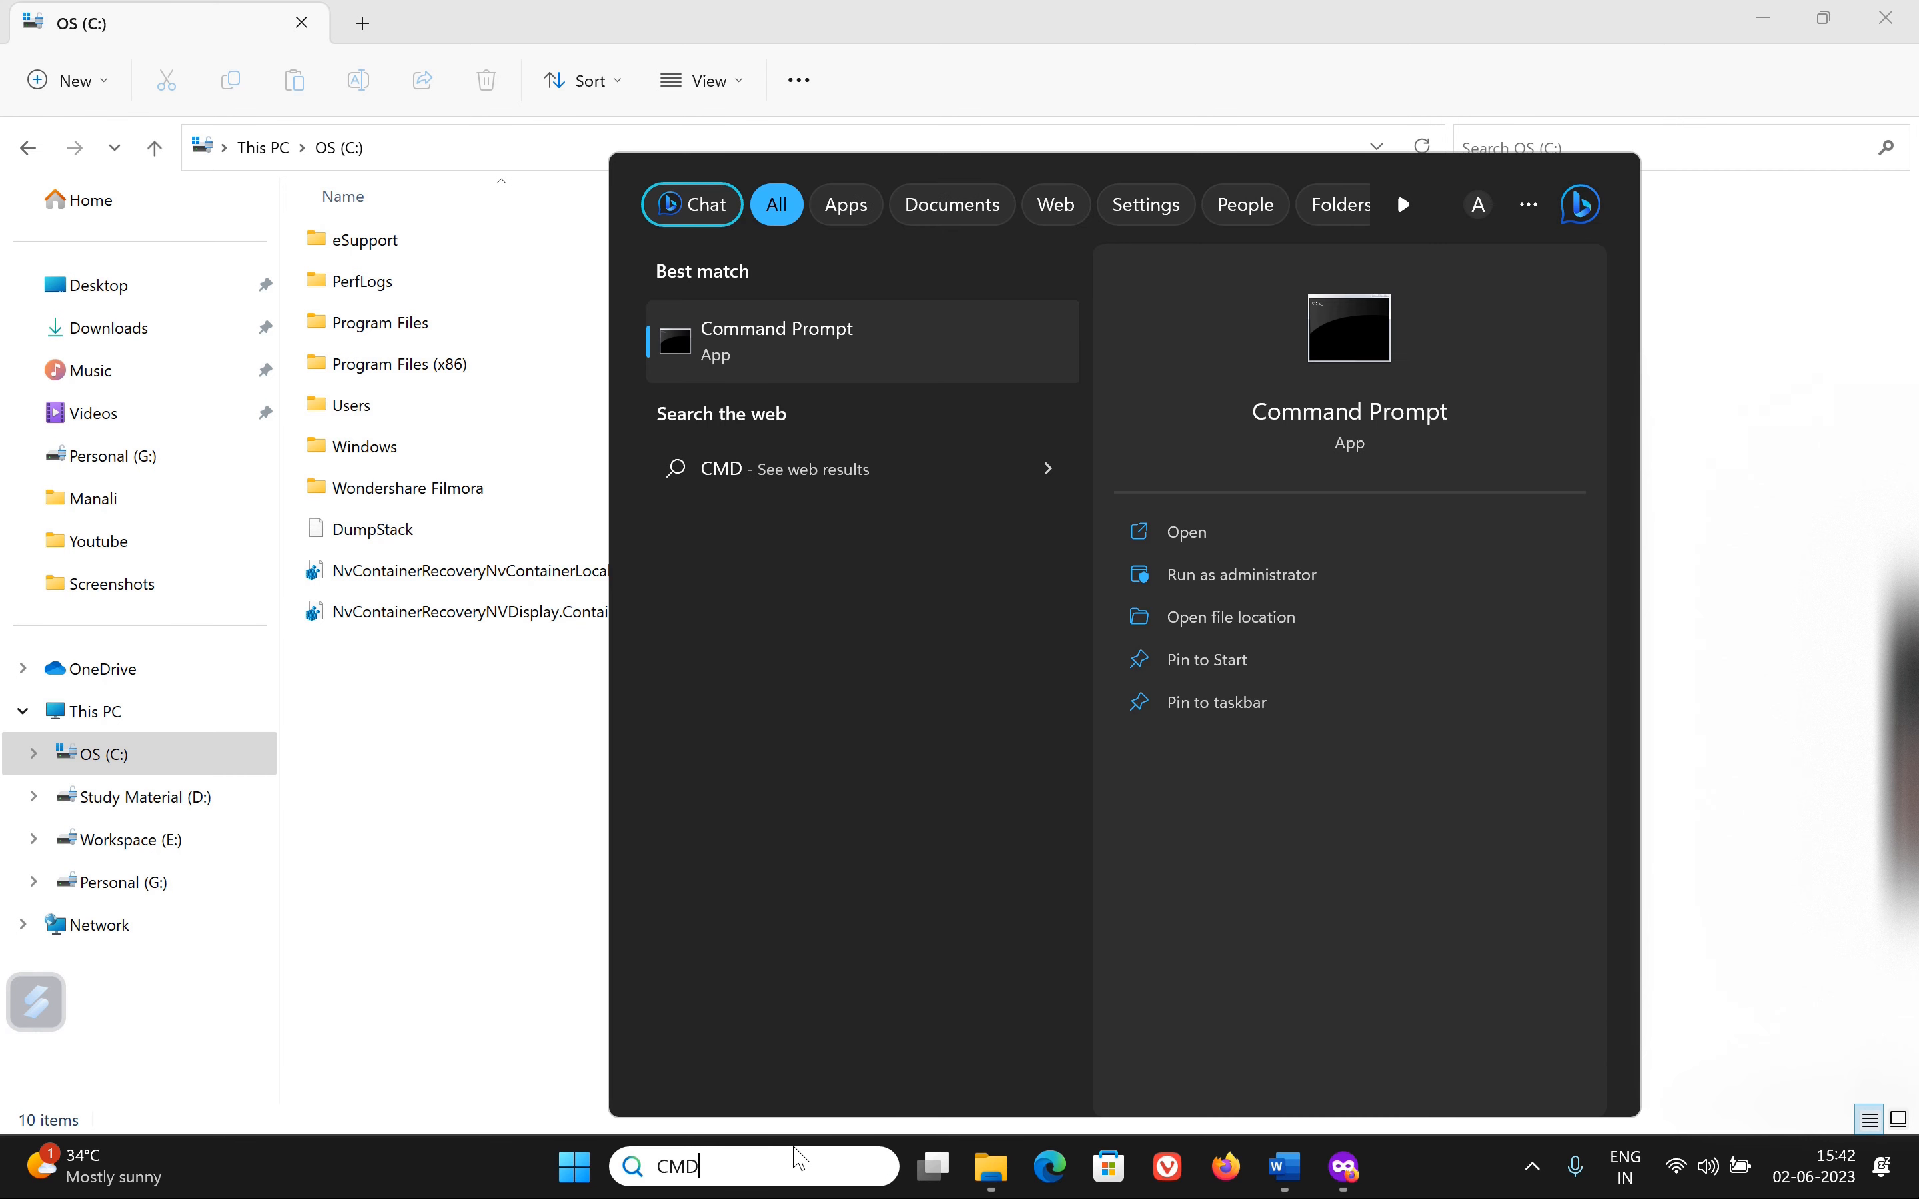
{"action": "left_click", "coordinate": [1192, 575]}
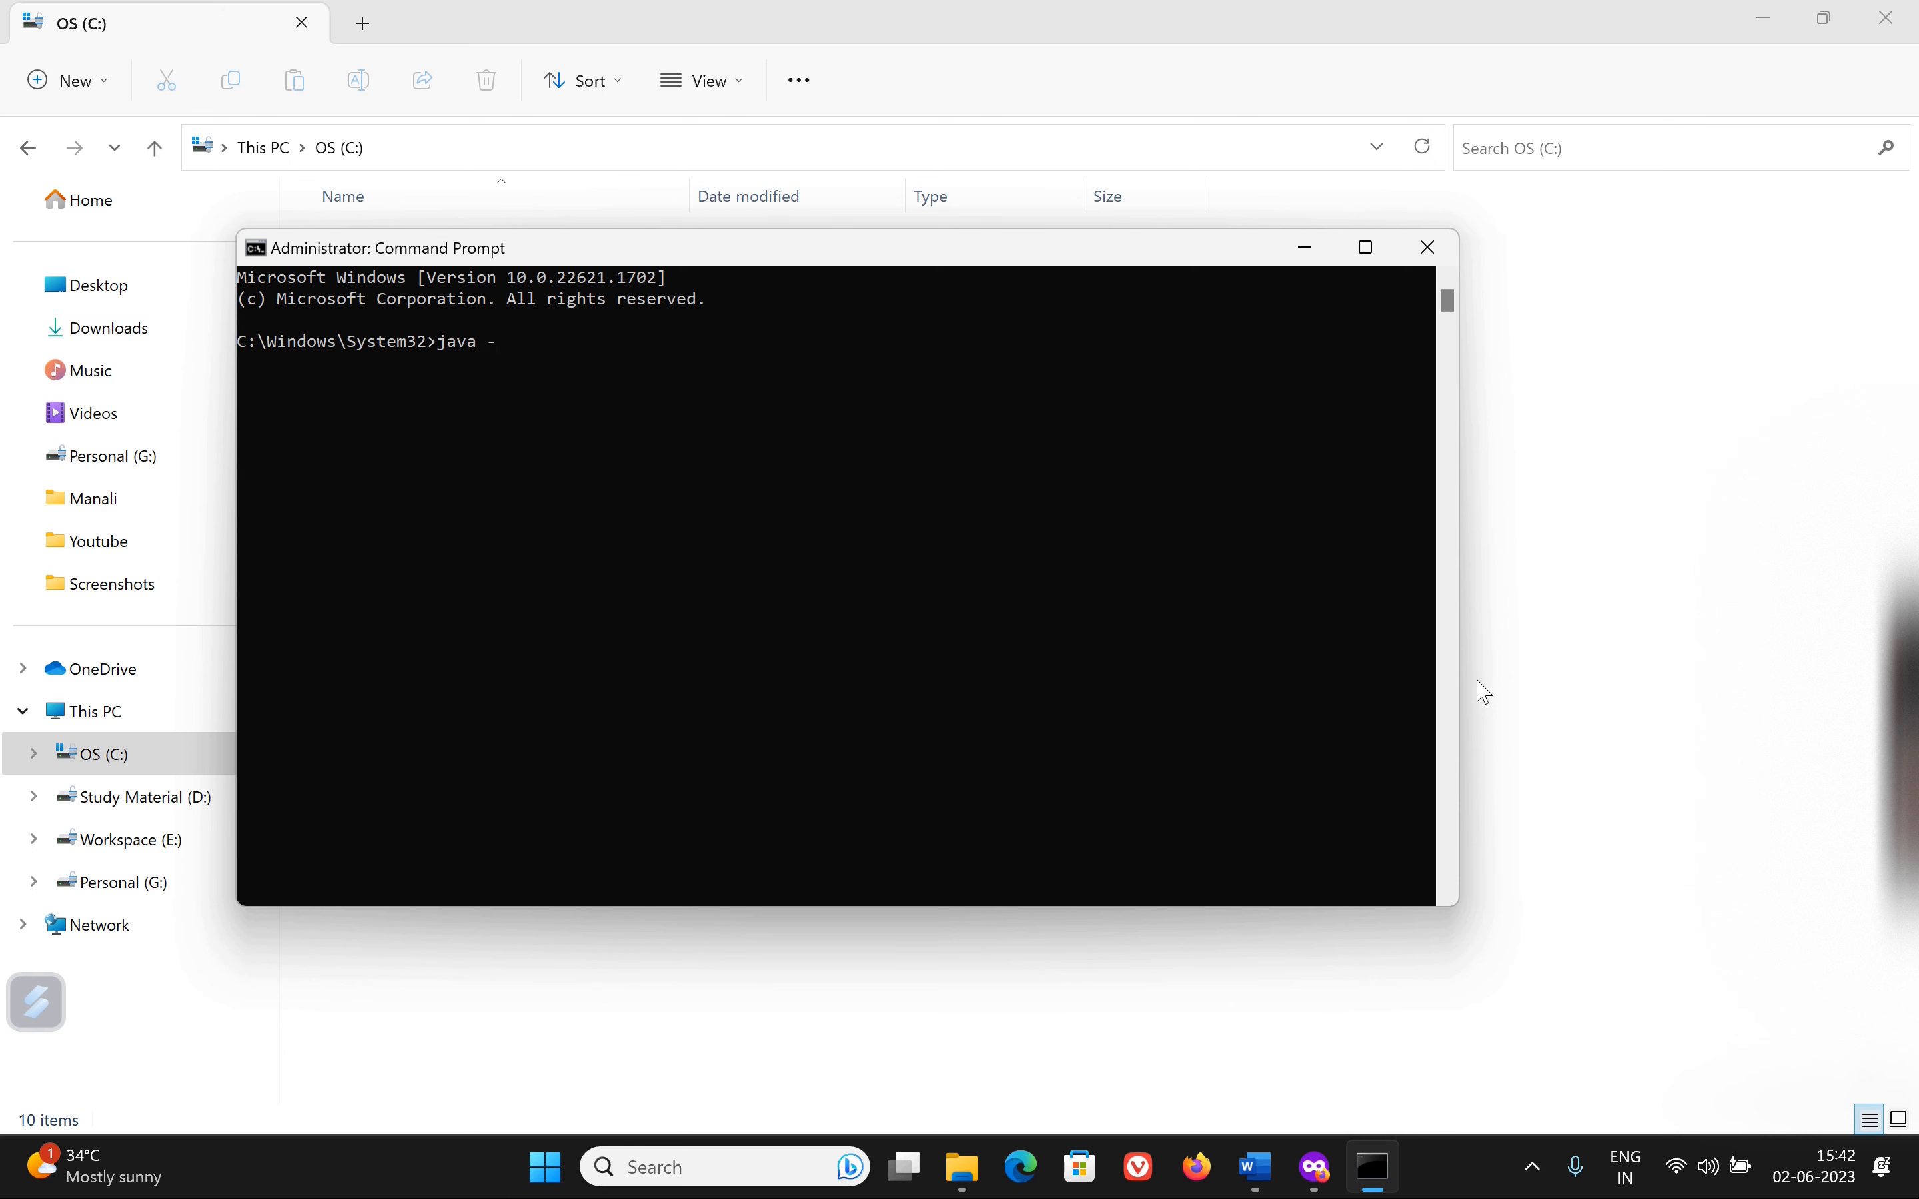
{"action": "type", "text": "n"}
{"action": "key", "text": "Return"}
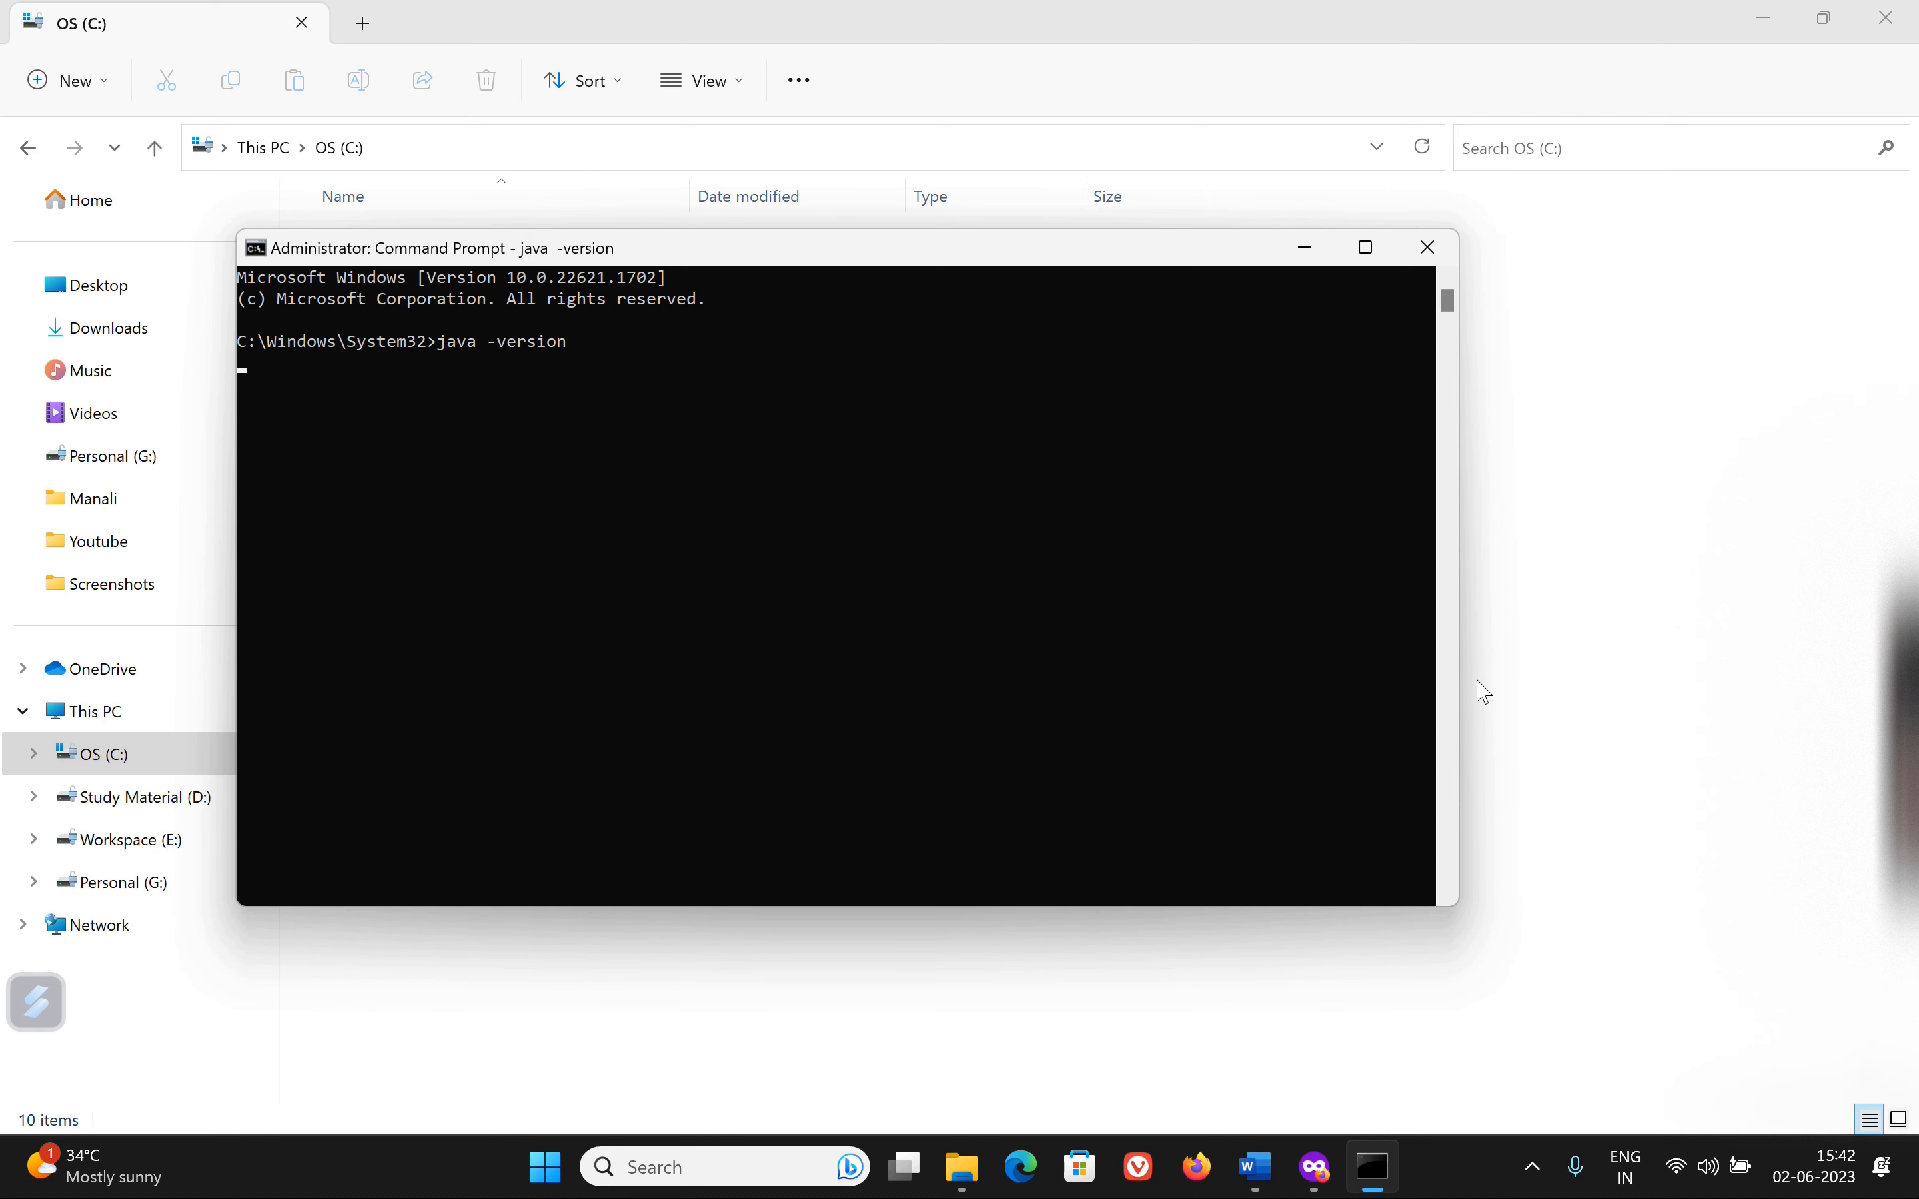